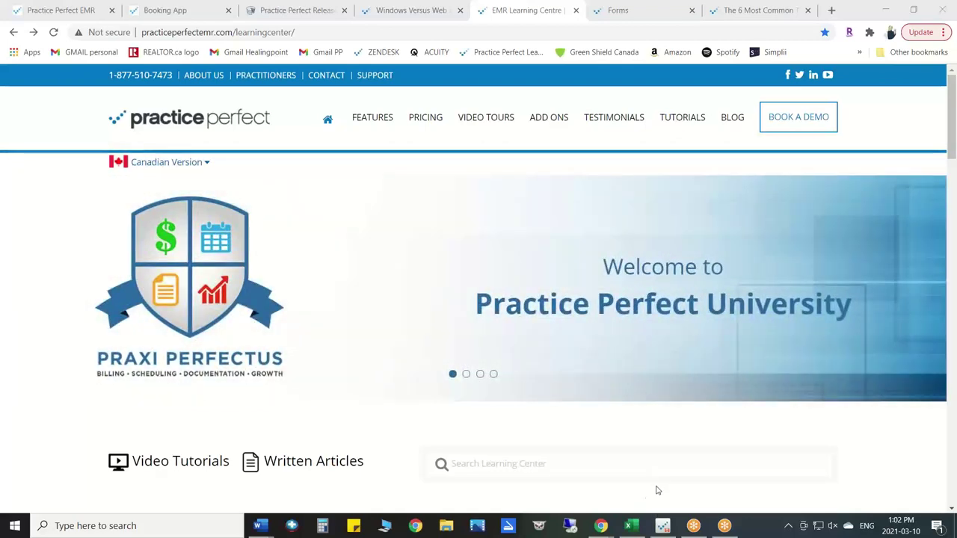
- Switch from the browser to Practice Perfect EMR and select Thursday's 9:30 AM slot in the weekly schedule
left_click(663, 528)
left_click(523, 448)
left_click(399, 249)
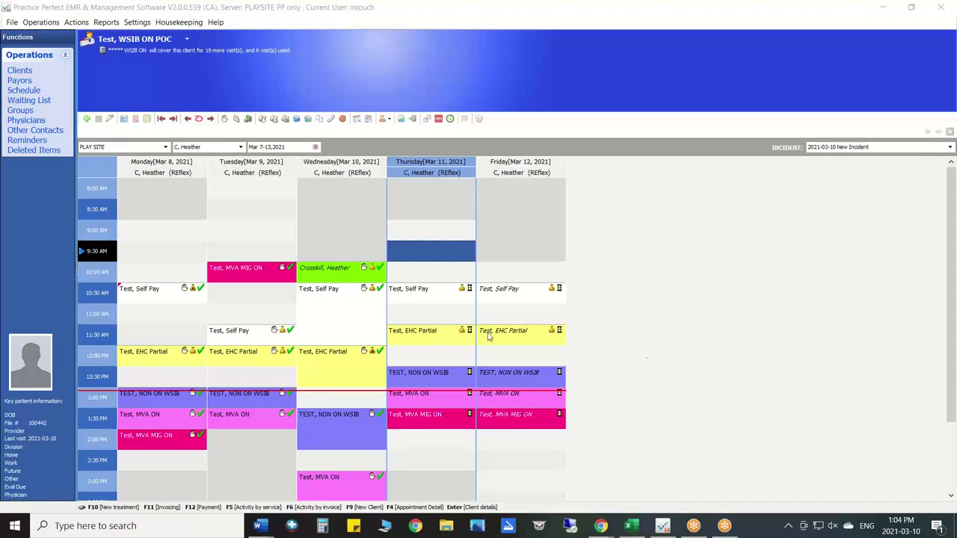
- Check the coverage alerts for Wednesday's Test Self Pay, EHC Partial, NON ON WSIB and MVA ON appointments
left_click(327, 313)
left_click(326, 312)
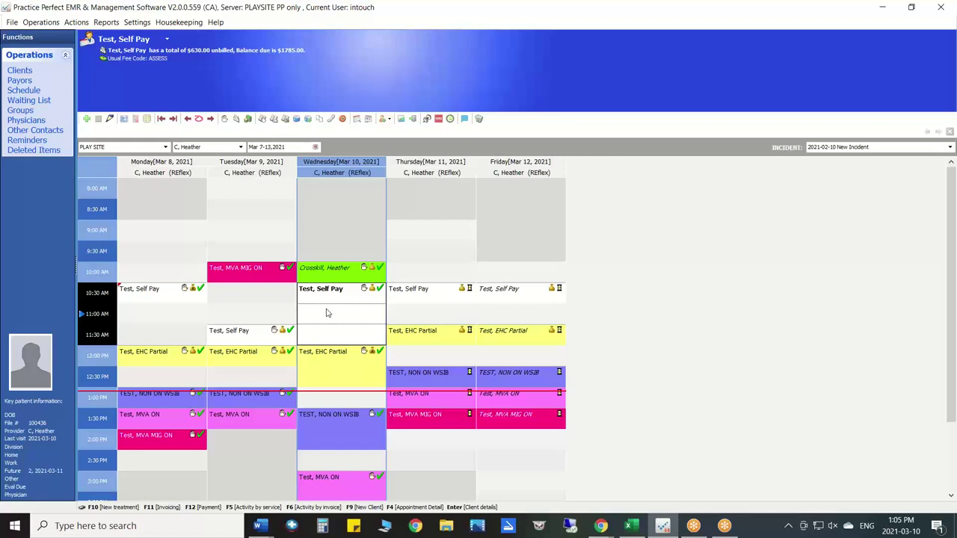
left_click(334, 364)
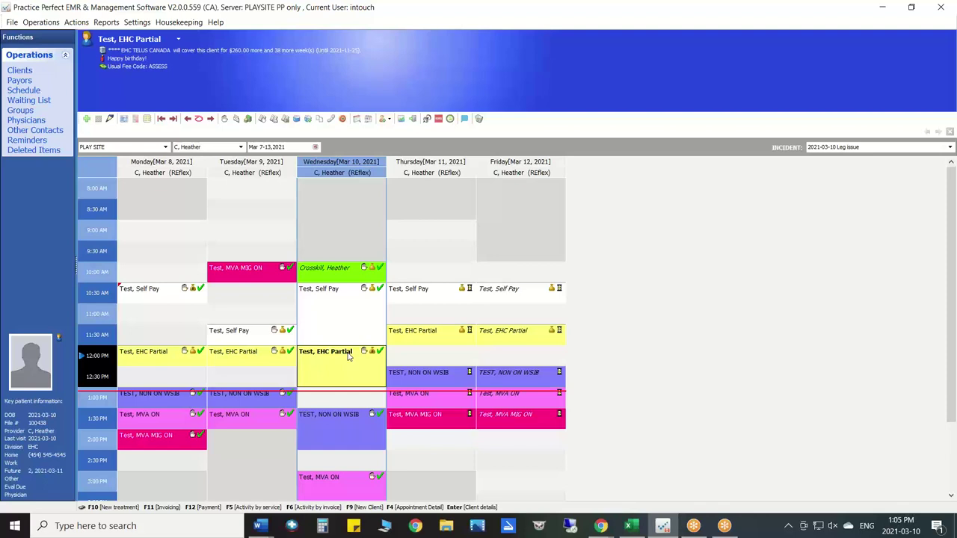
left_click(342, 424)
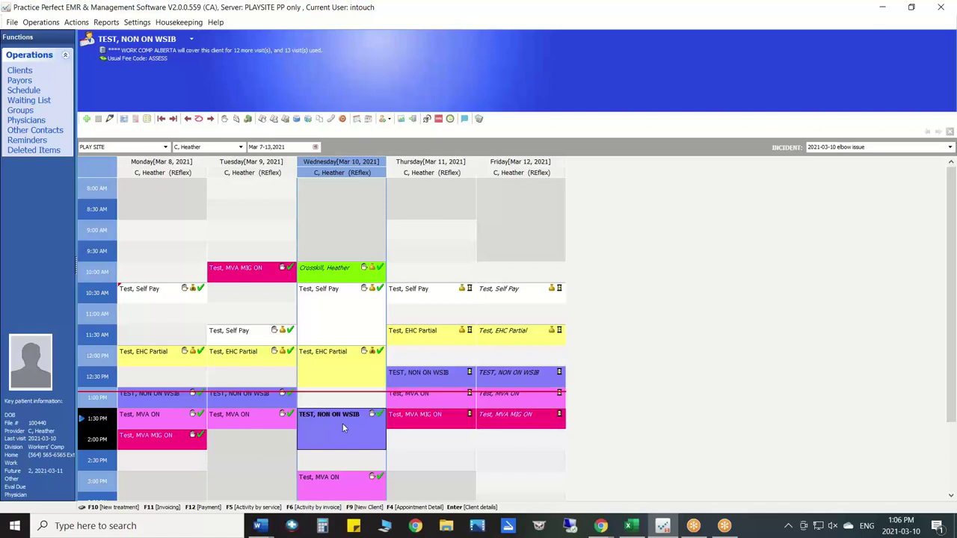
left_click(343, 480)
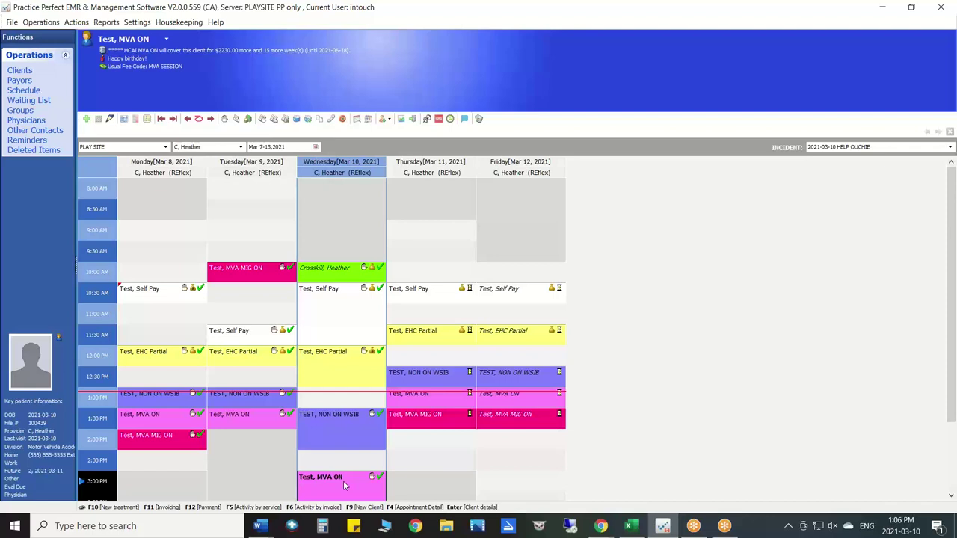
- Open the EHC TELUS CANADA payor record and review its company name, province and country
left_click(20, 80)
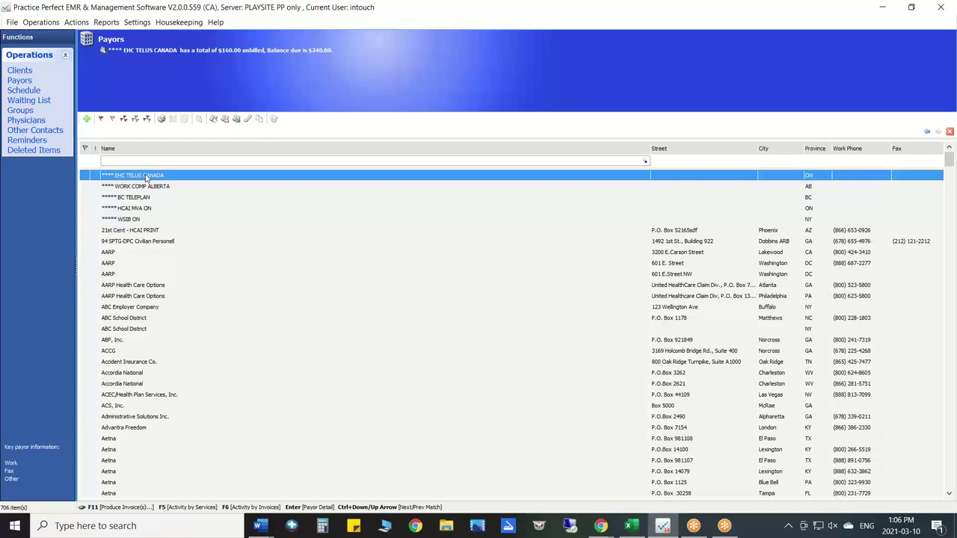
left_click(147, 177)
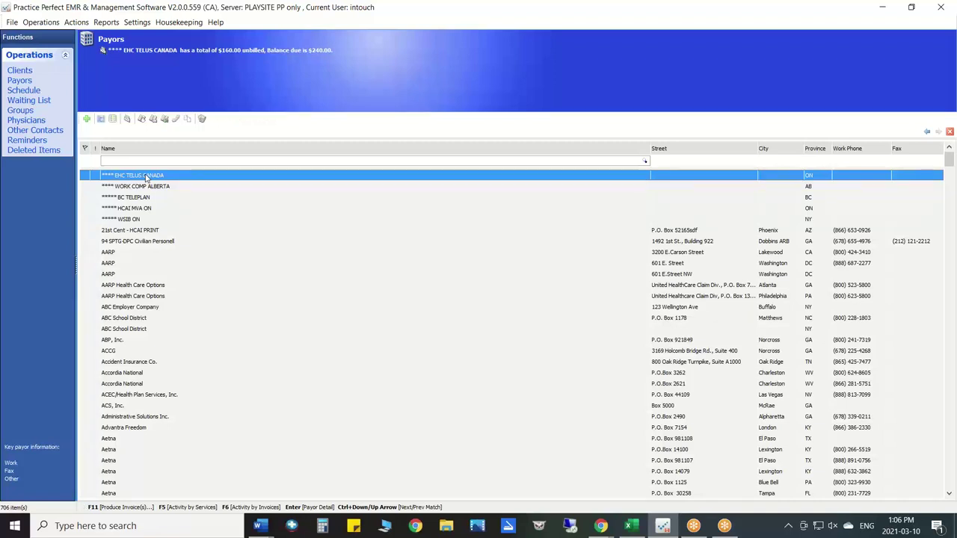
key("Return")
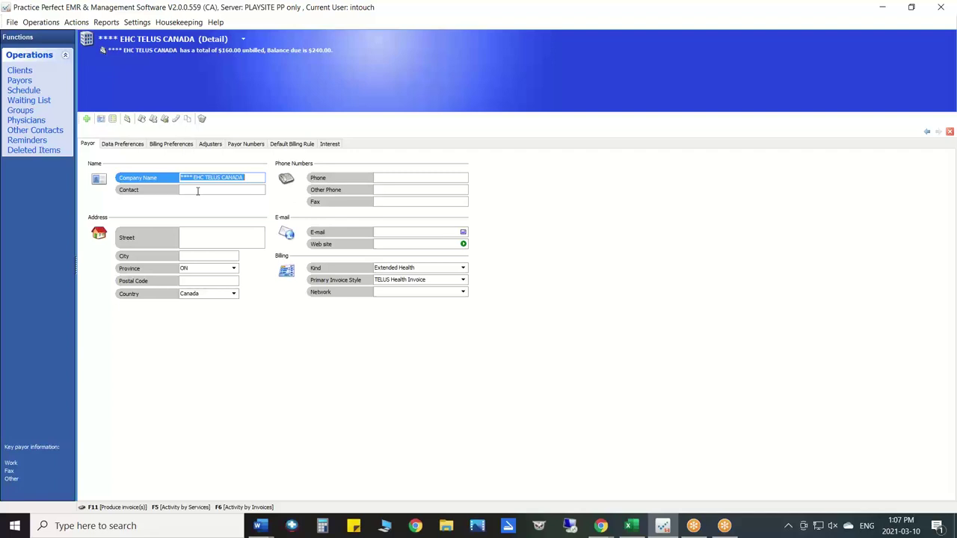
left_click_drag(249, 176, 181, 177)
left_click(198, 268)
left_click(202, 293)
left_click(200, 267)
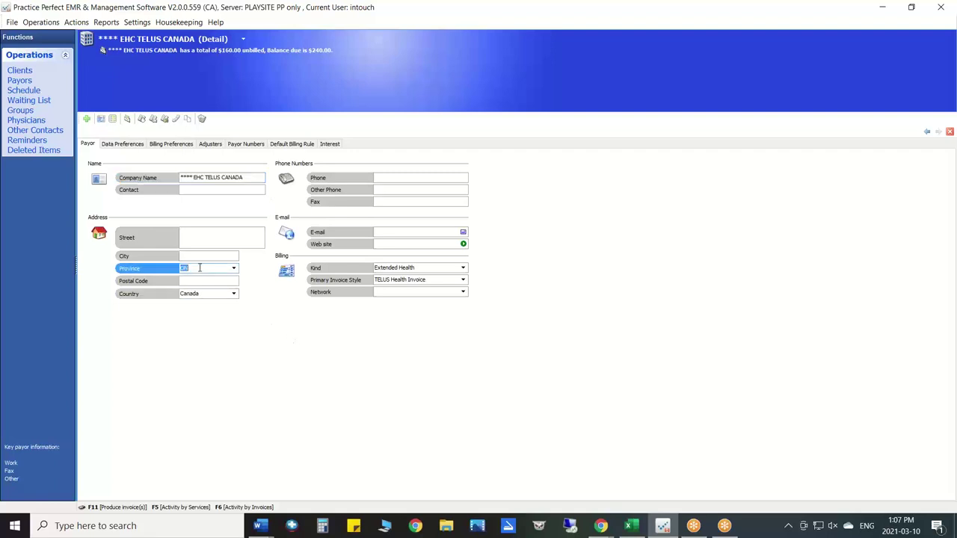
- Examine the billing kind options available for the EHC TELUS CANADA payor, keeping the current selection
left_click(428, 278)
left_click(423, 268)
left_click(426, 279)
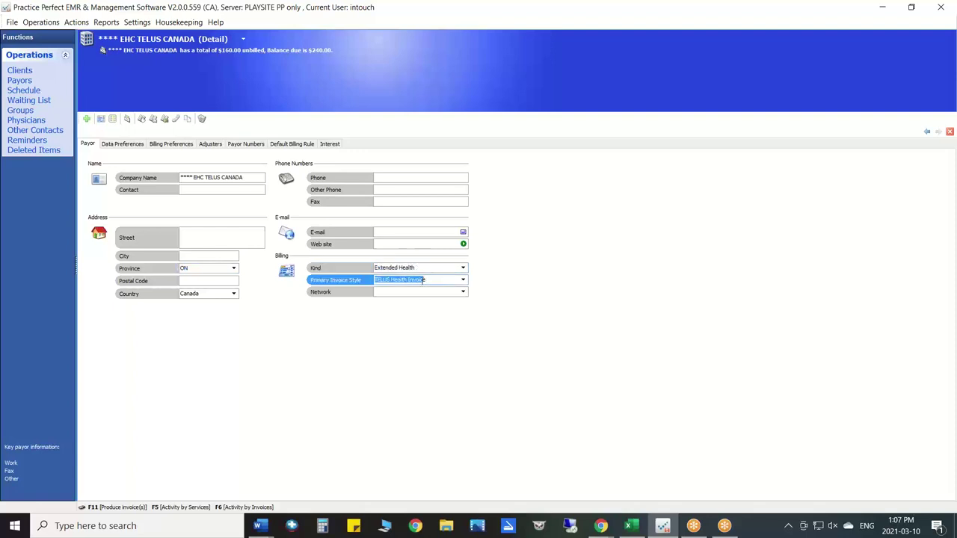
left_click(419, 267)
left_click(462, 268)
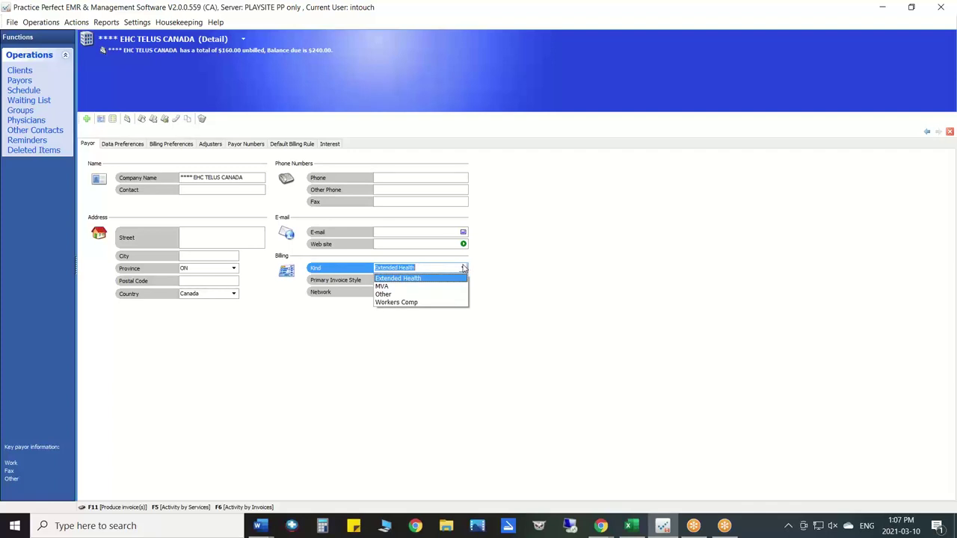
left_click(462, 268)
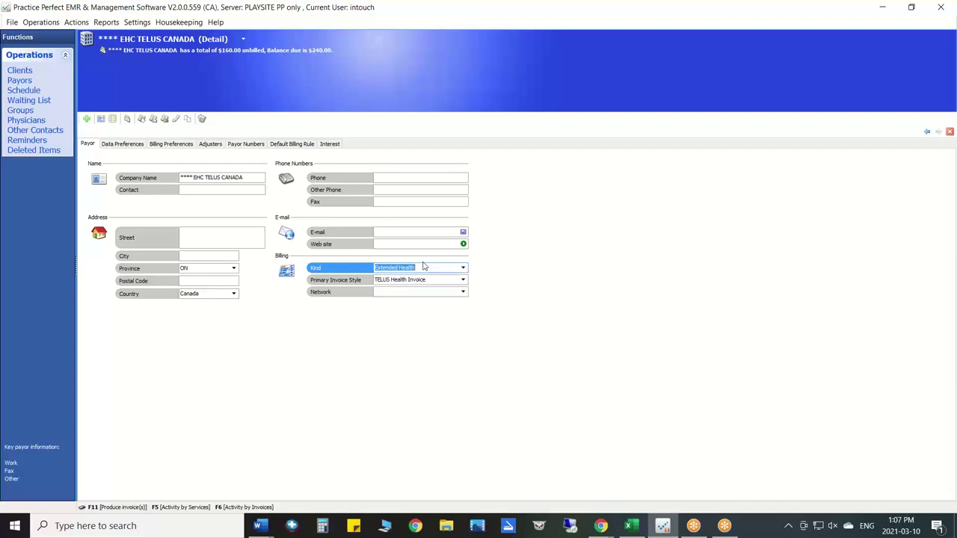
- Look through all primary invoice styles offered for the EHC TELUS CANADA payor without choosing a different one
left_click(463, 279)
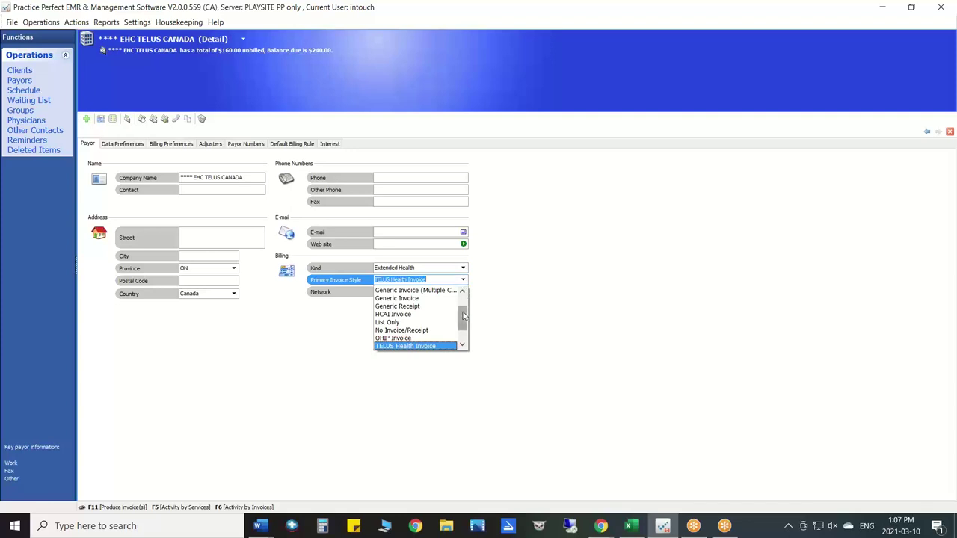
mouse_move(465, 315)
left_mouse_down()
mouse_move(467, 329)
mouse_move(470, 321)
left_mouse_up()
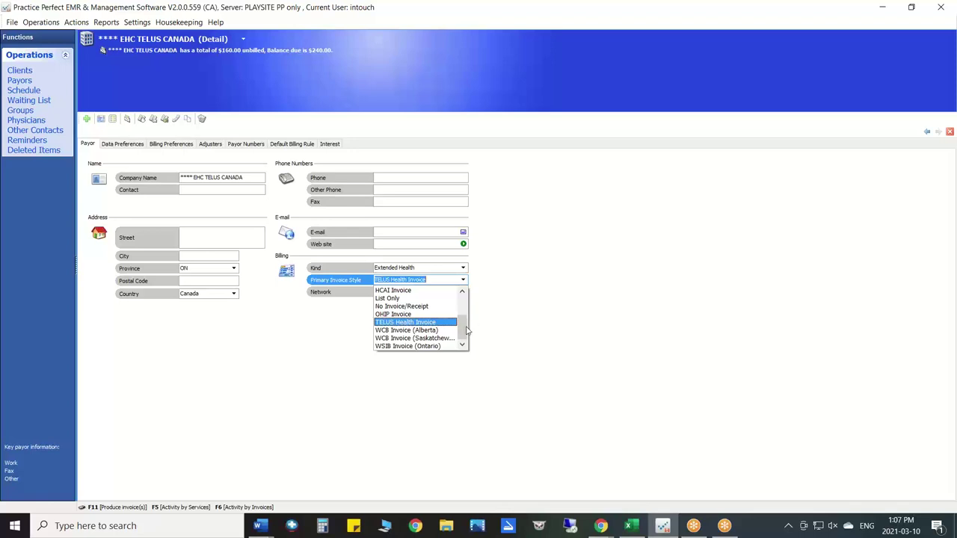
mouse_move(463, 329)
left_mouse_down()
mouse_move(464, 317)
mouse_move(463, 329)
left_mouse_up()
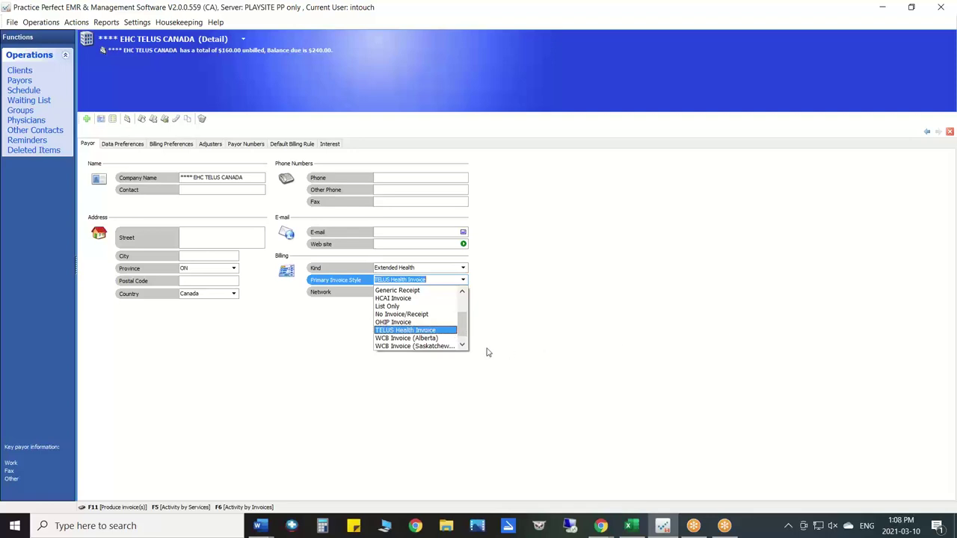
scroll(464, 329, "down", 1)
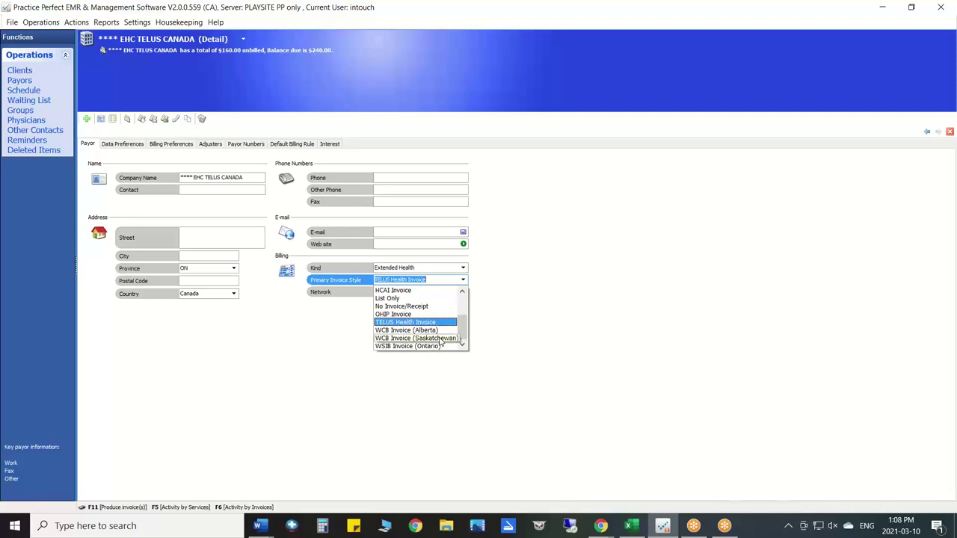
left_click_drag(462, 329, 463, 306)
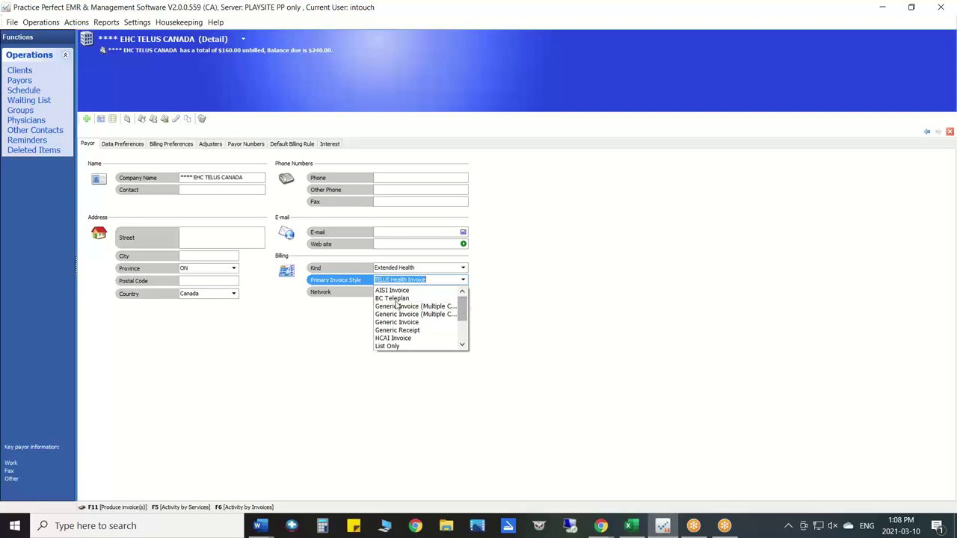
left_click(434, 282)
triple_click(435, 281)
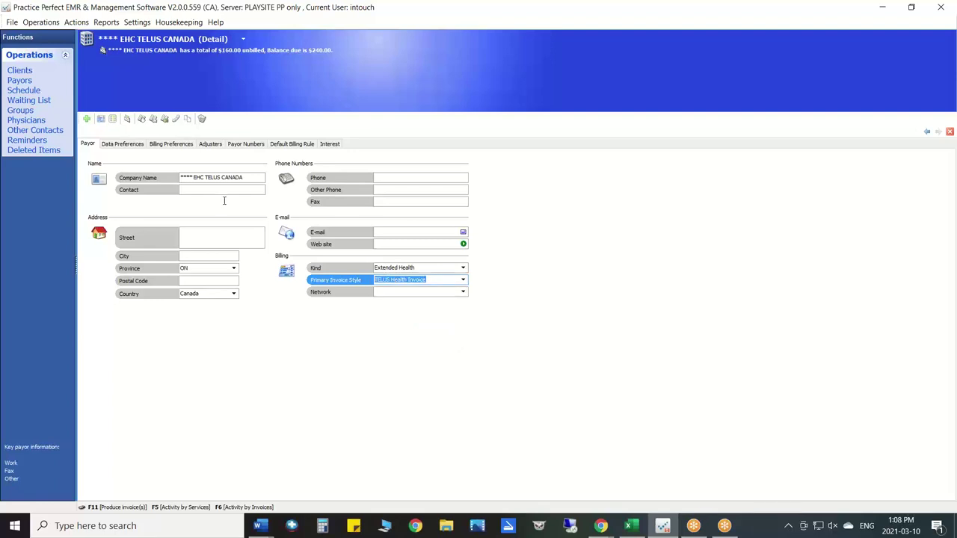
- Open the HCAI MVA ON payor record and review its billing kind and primary invoice style options
left_click(19, 80)
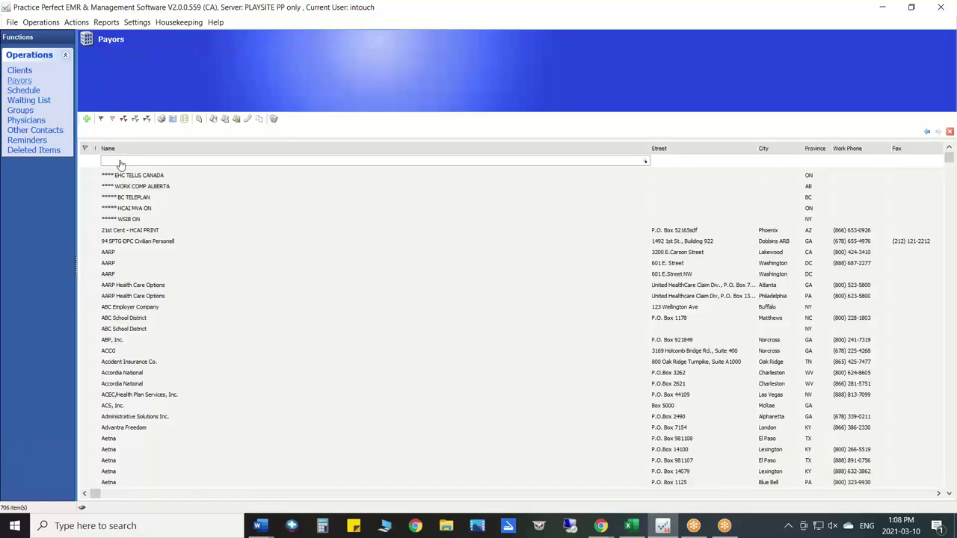
left_click(144, 209)
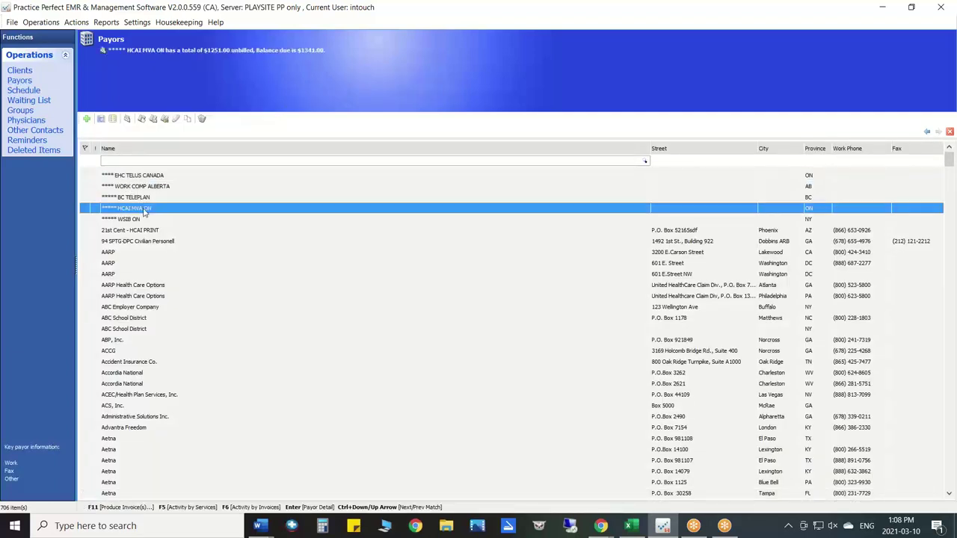
double_click(144, 209)
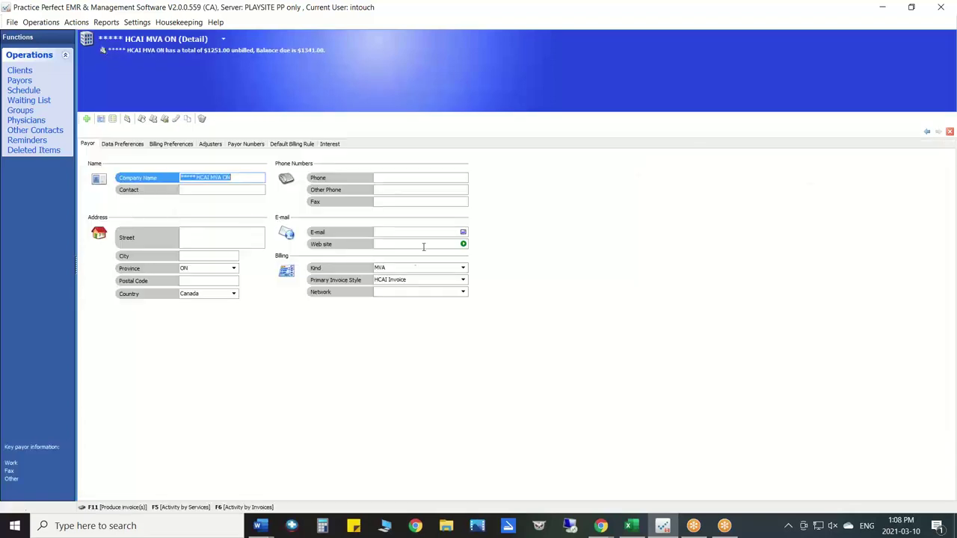
left_click(404, 269)
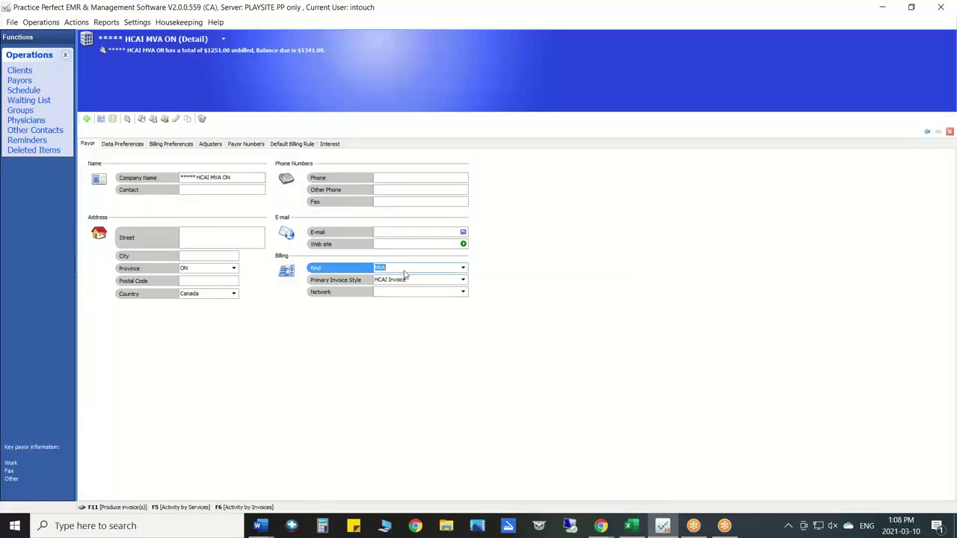
left_click(417, 279)
left_click(463, 281)
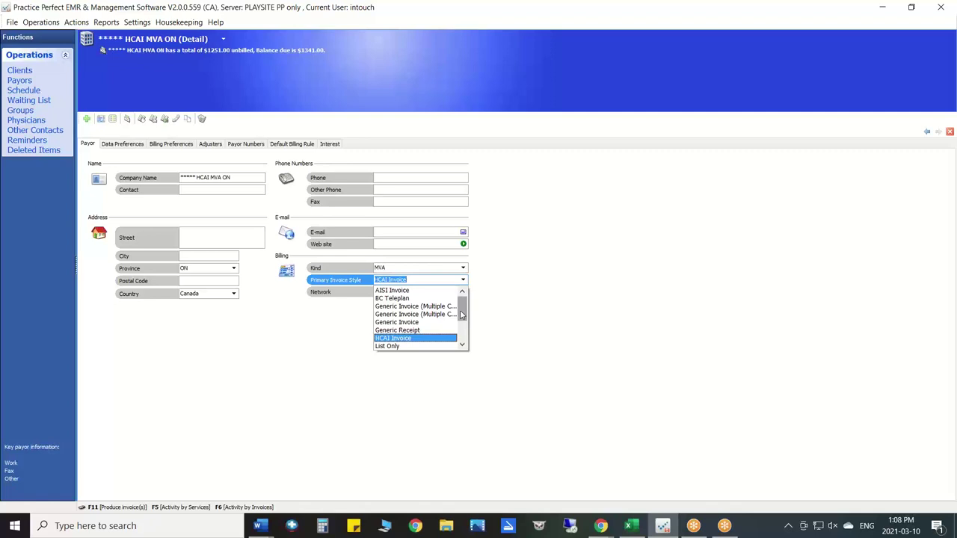
mouse_move(461, 316)
left_mouse_down()
mouse_move(461, 340)
mouse_move(461, 298)
left_mouse_up()
left_click(523, 308)
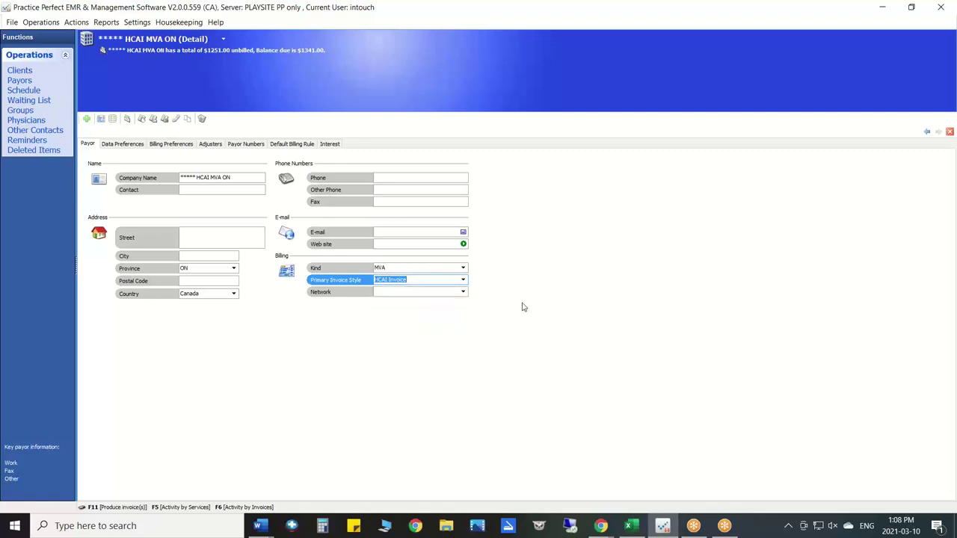
- Turn on "Require diagnosis code in service entry" in the HCAI MVA ON payor's data preferences and turn it back off
left_click(137, 147)
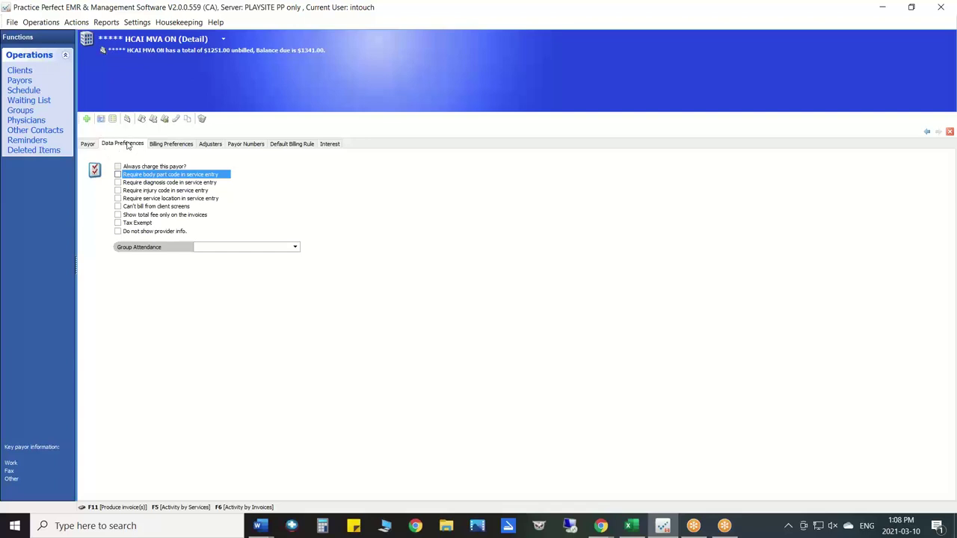
left_click(177, 147)
left_click(131, 149)
left_click(118, 183)
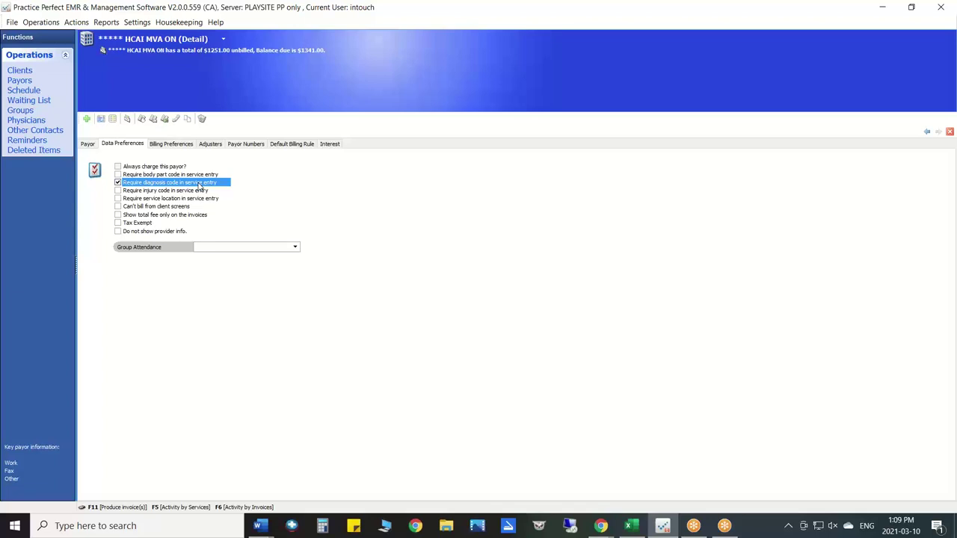
left_click(118, 183)
- Return to the list of payors and select WORK COMP ALBERTA
left_click(18, 81)
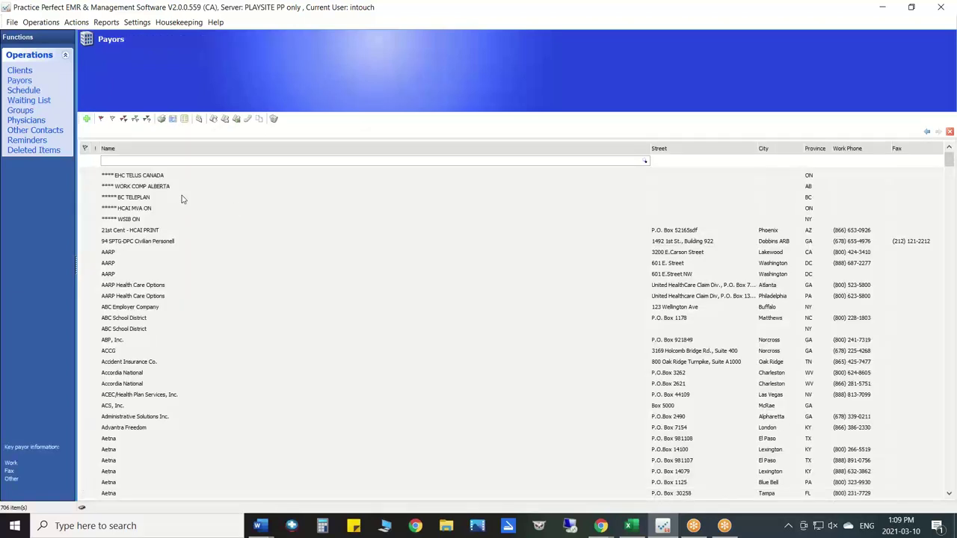
left_click(160, 187)
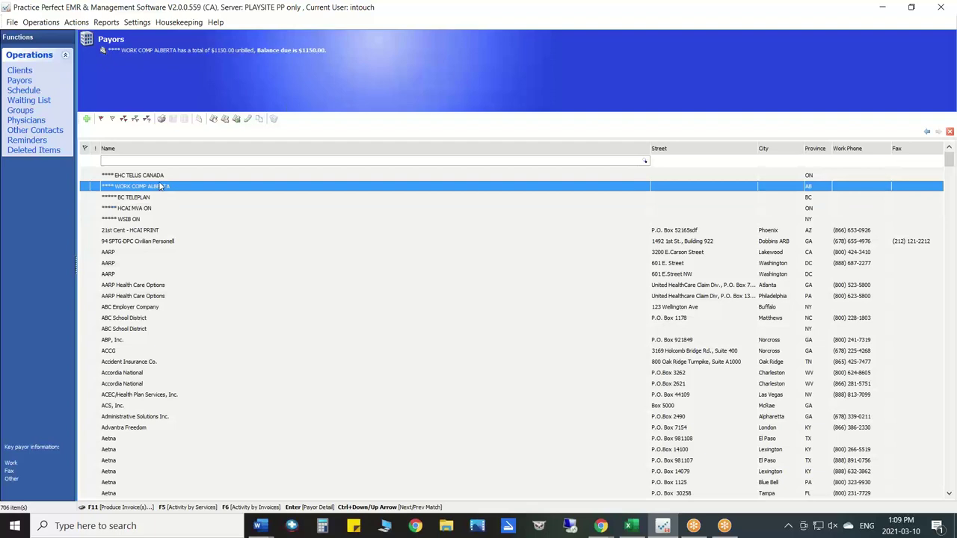
- Open the providers list under housekeeping contacts and view the detail record of the fifth provider
left_click(179, 22)
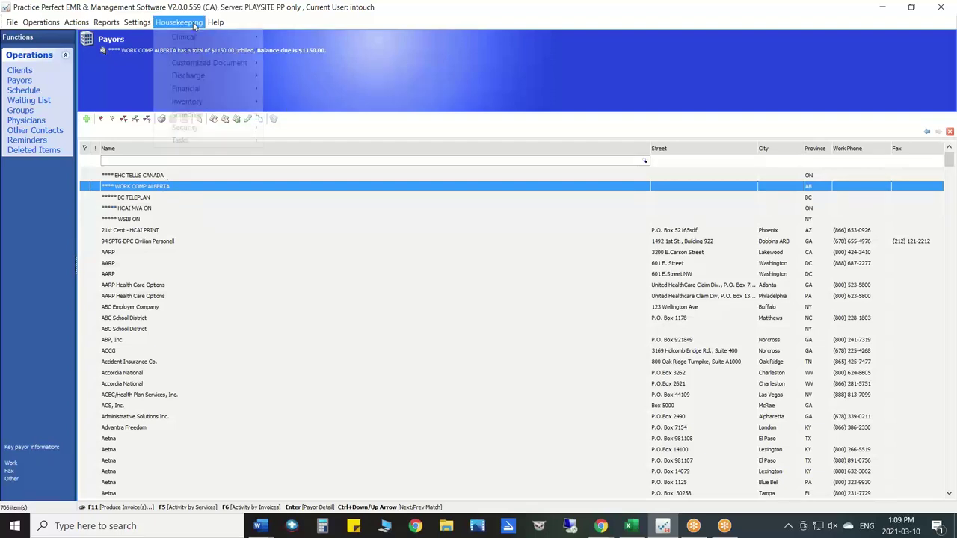
mouse_move(194, 52)
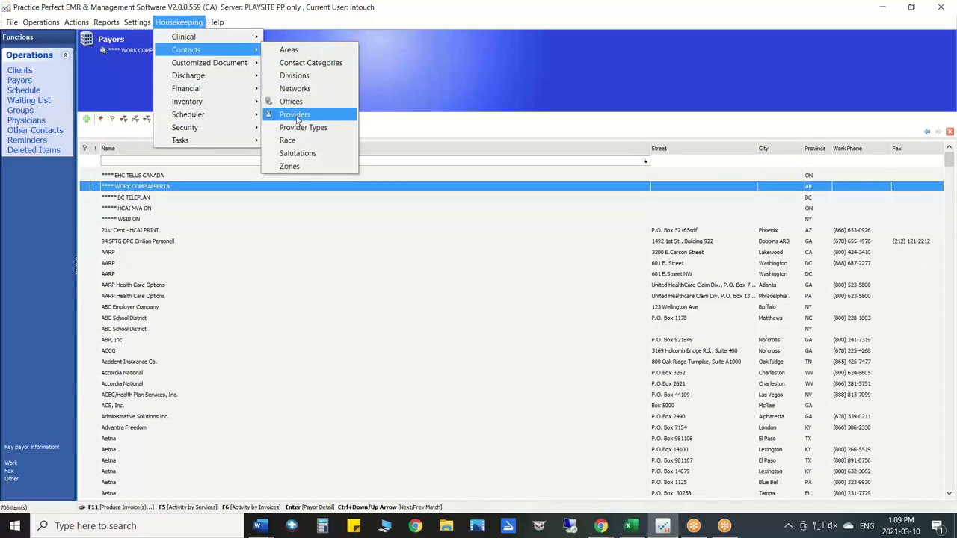
left_click(296, 116)
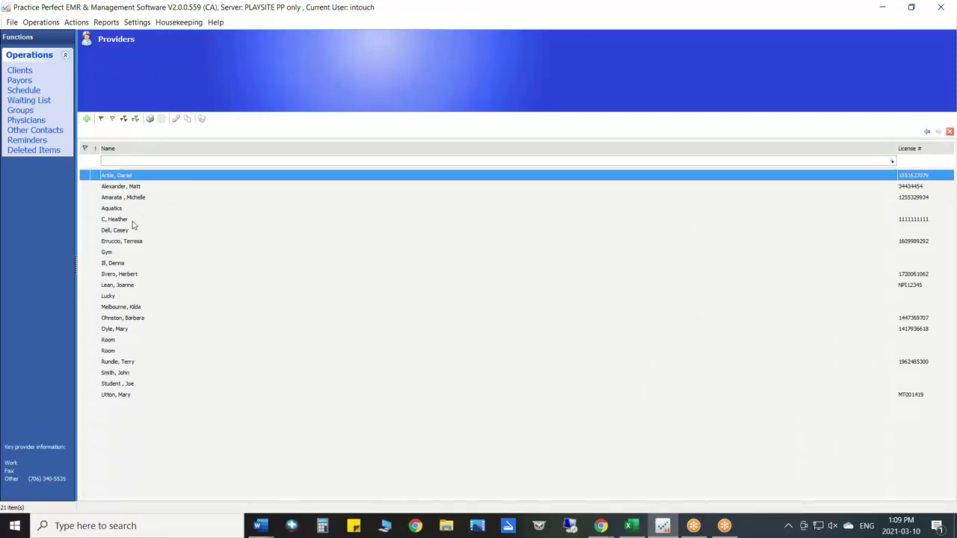
double_click(132, 221)
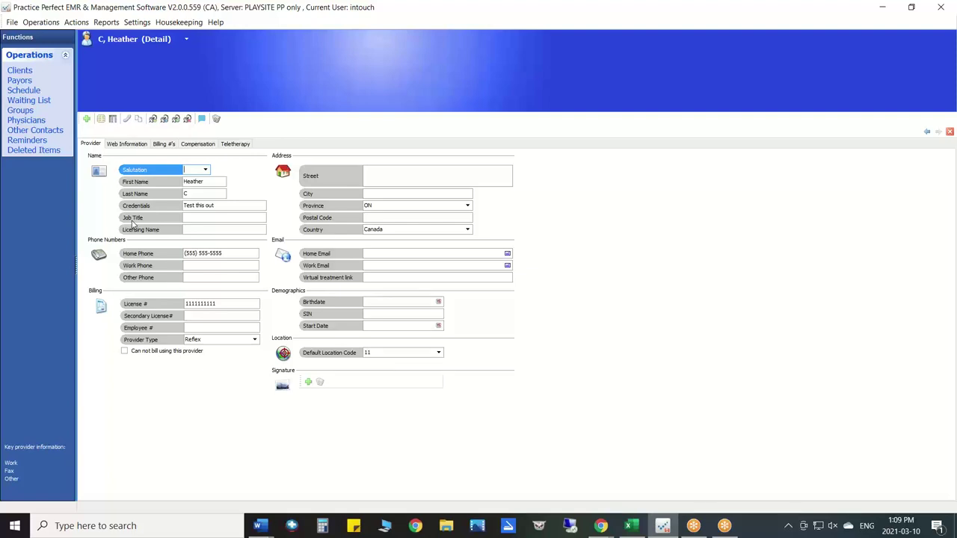
- Review the provider's credentials, license number, province and country fields
left_click(226, 205)
left_click(218, 302)
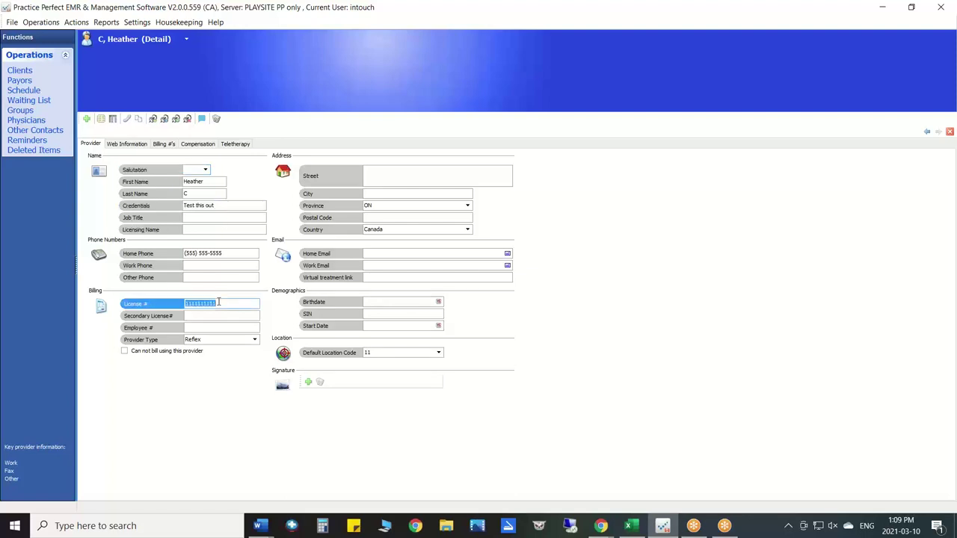
left_click(385, 204)
left_click(388, 230)
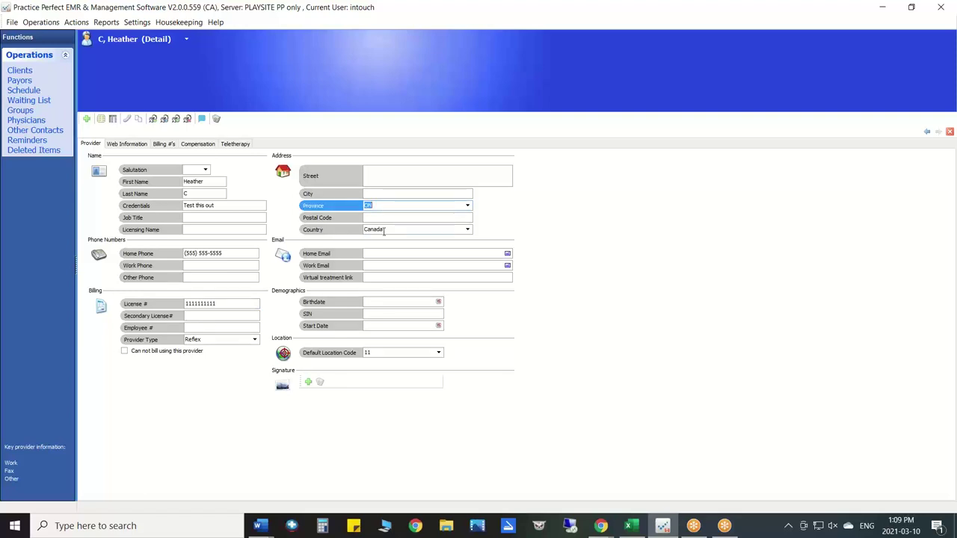
left_click(383, 231)
left_click(387, 231)
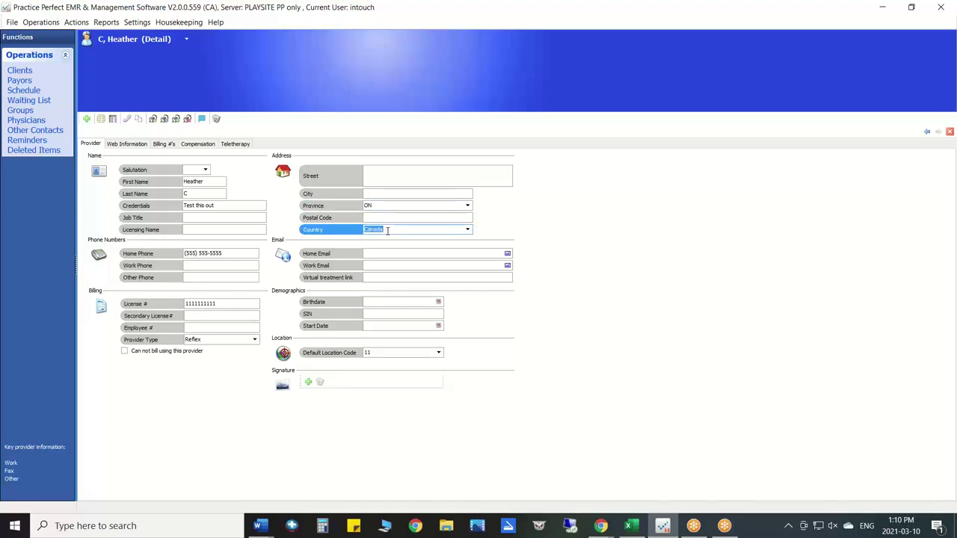
- Open the TELUS Health Invoice Settings and select the PLAY SITE location to view its facility settings
left_click(188, 24)
mouse_move(193, 90)
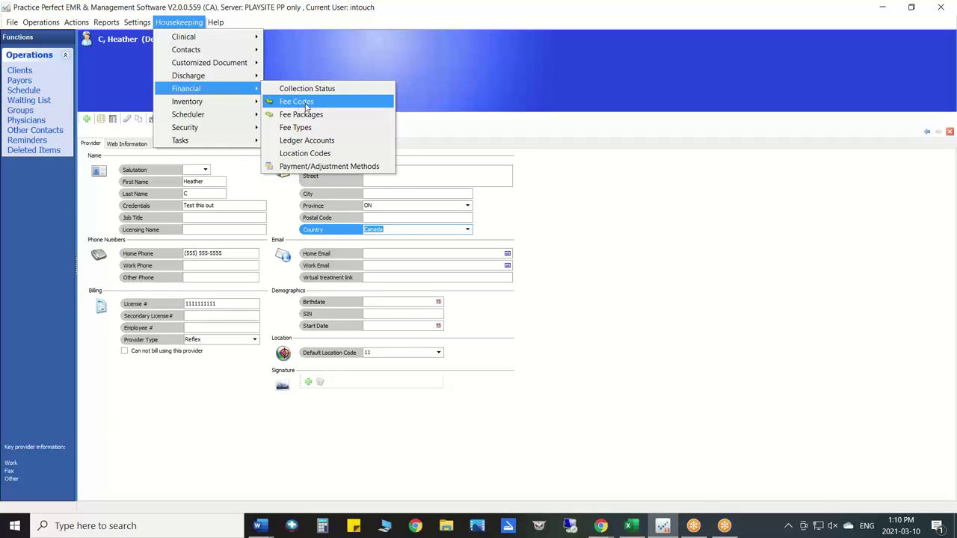
mouse_move(135, 24)
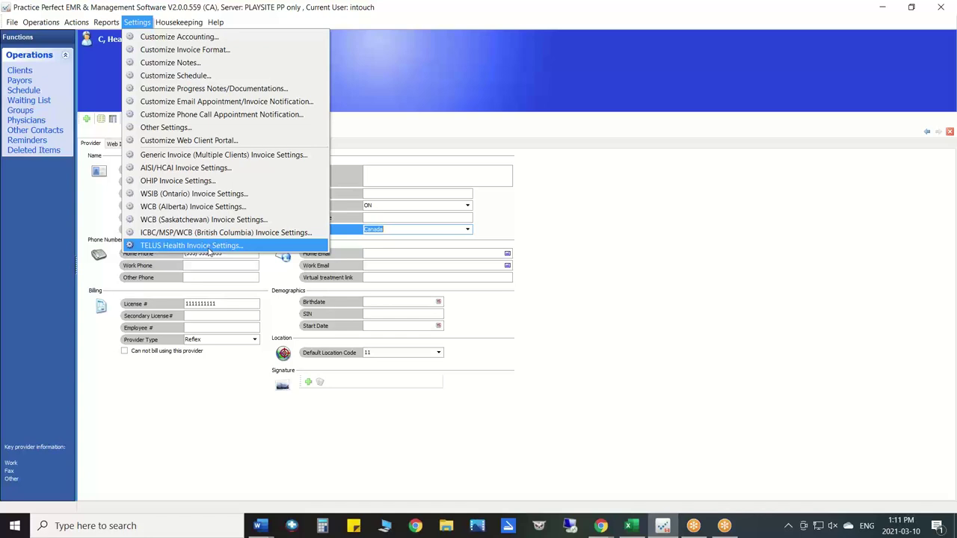
left_click(210, 245)
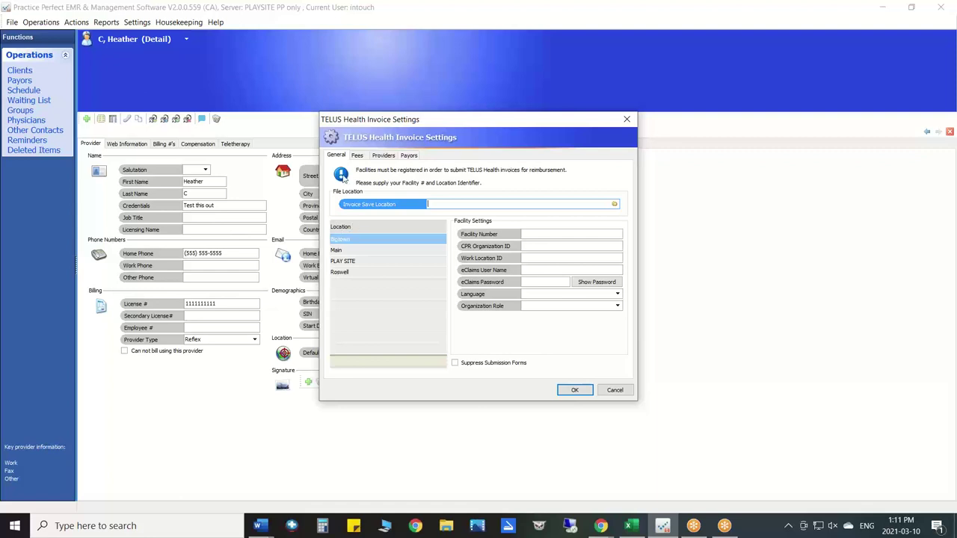
left_click(350, 261)
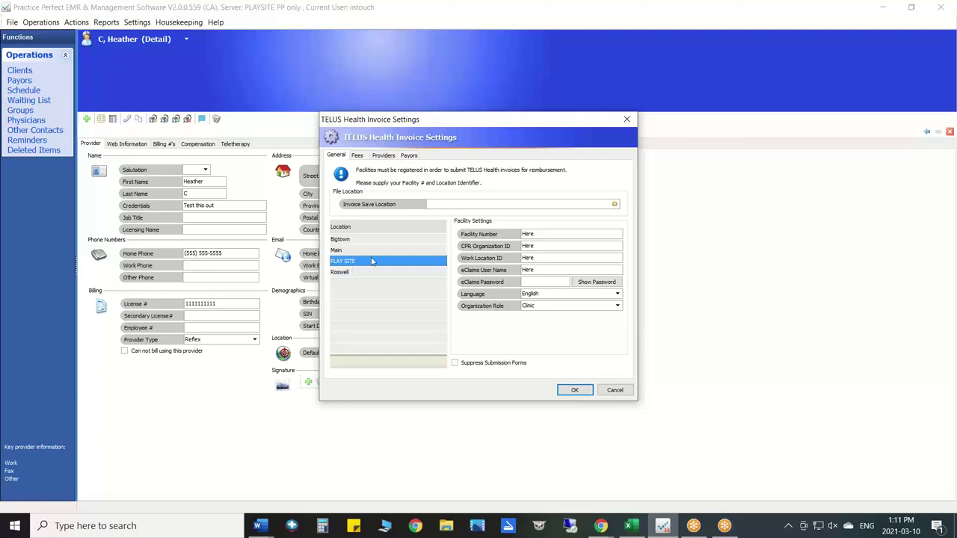
- Review PLAY SITE's facility number, CPR organization ID, work location ID, eClaims user name and eClaims password fields
left_click(538, 232)
left_click(539, 246)
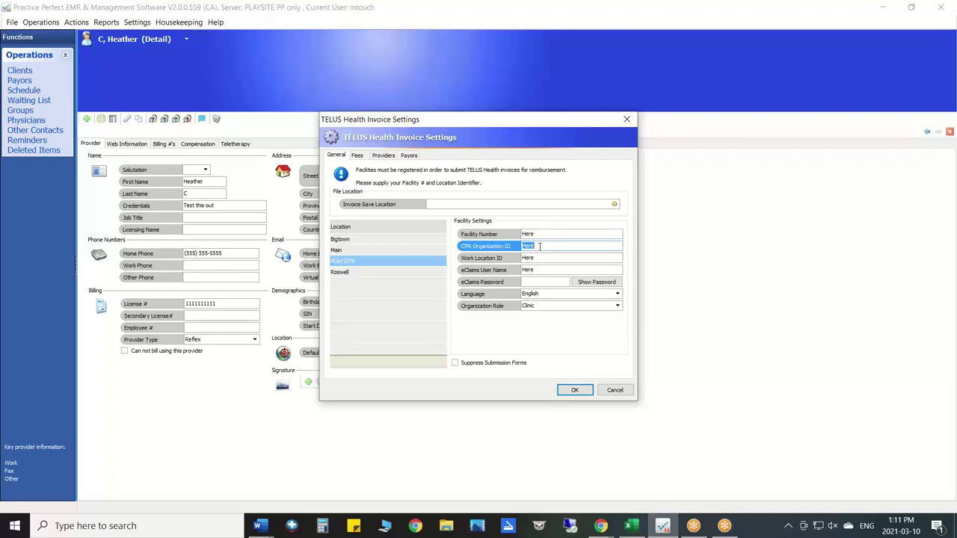
left_click(539, 258)
left_click(537, 270)
left_click(535, 234)
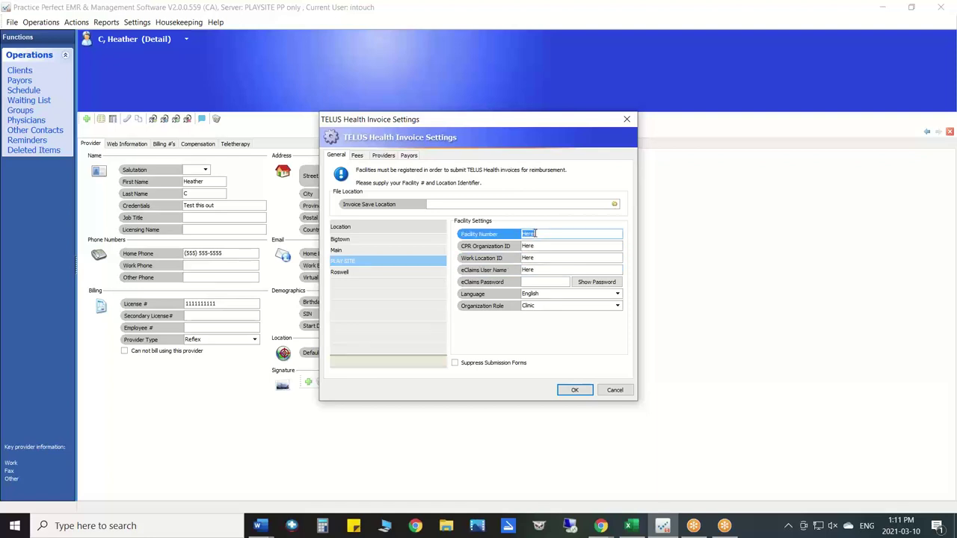
left_click(541, 249)
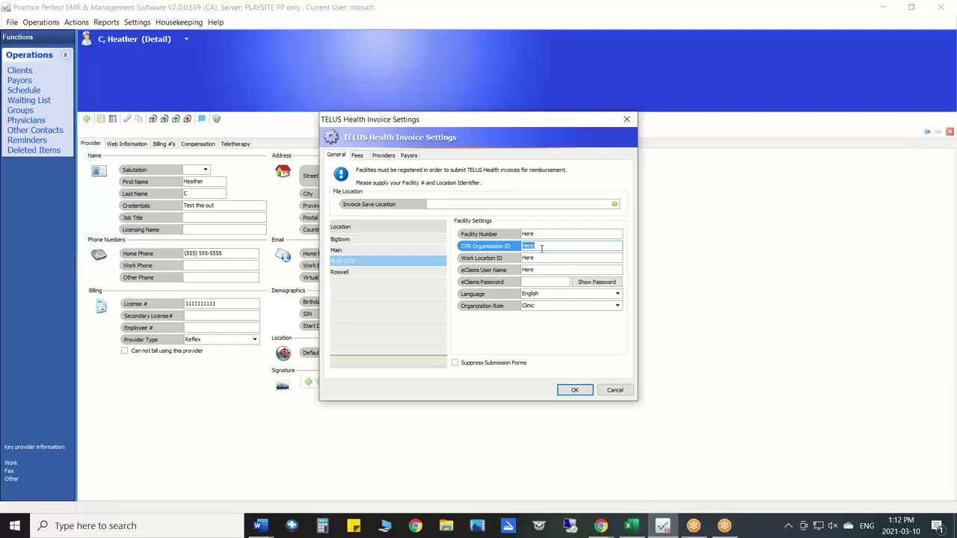
left_click(540, 257)
left_click(535, 270)
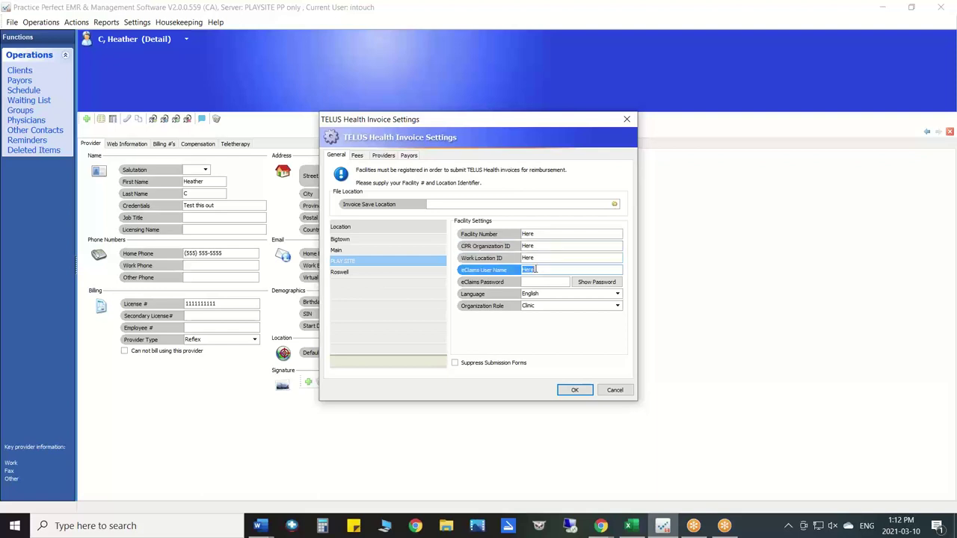
left_click(533, 281)
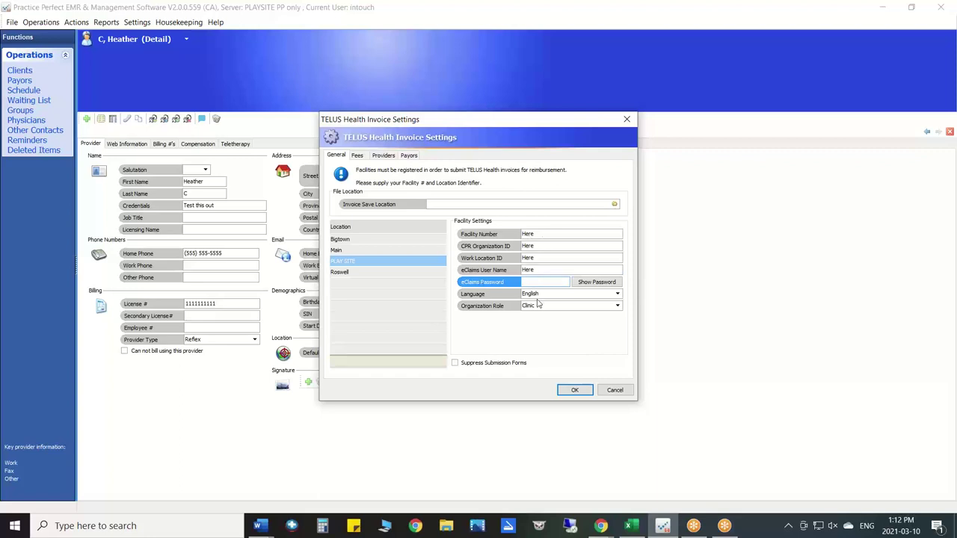
- View the TELUS fee settings, mark the Fee, Telus Fee Type and Telus Code columns with red pen annotations, and clear the markings
left_click(358, 156)
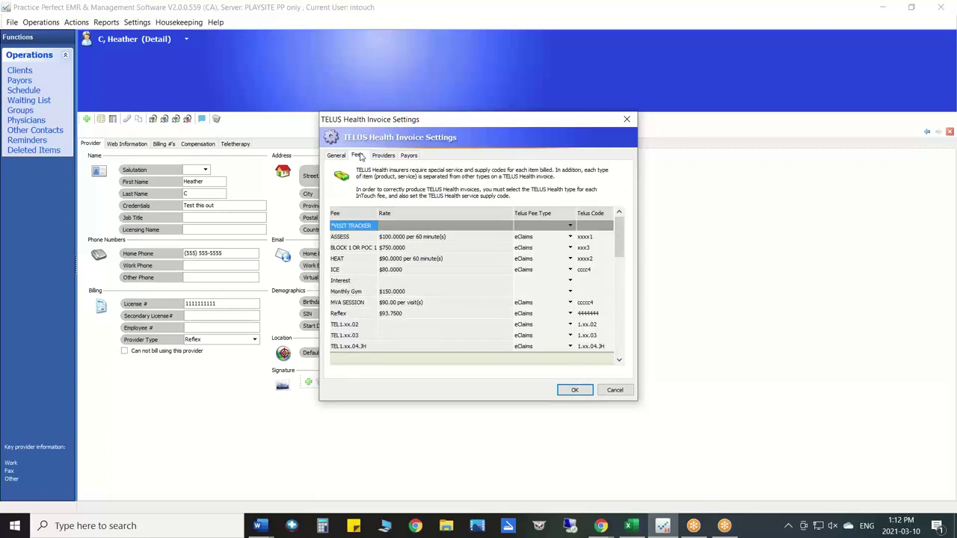
left_click(599, 34)
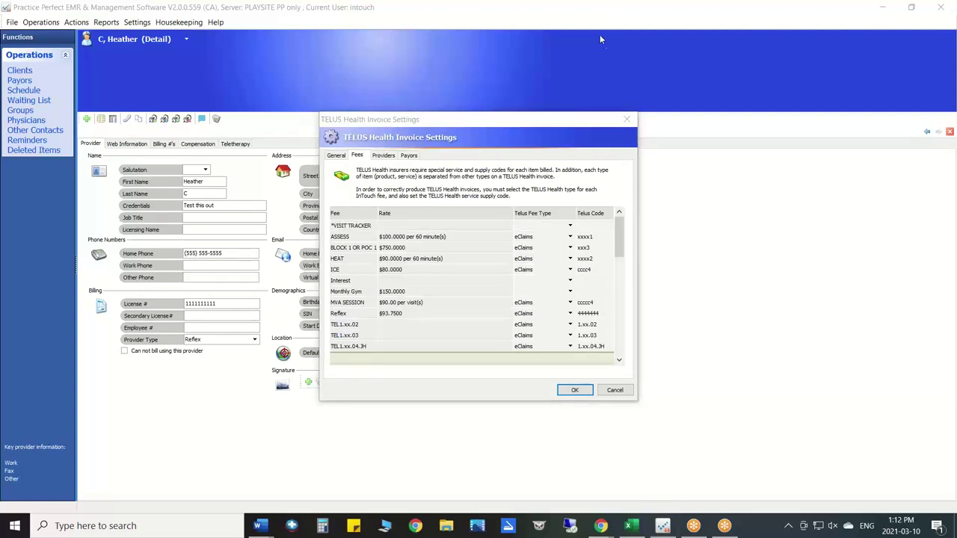
mouse_move(416, 154)
left_mouse_down()
mouse_move(357, 208)
mouse_move(390, 193)
left_mouse_up()
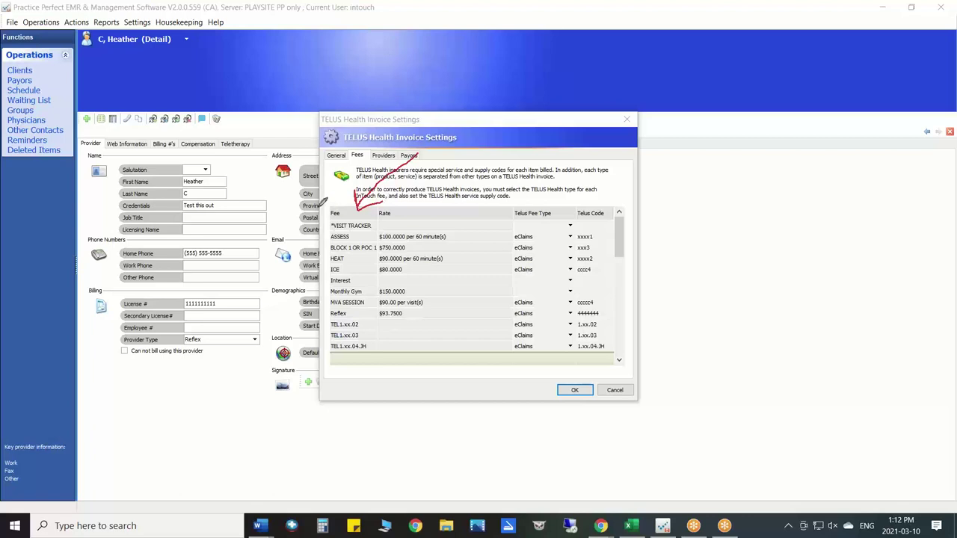
mouse_move(342, 199)
left_mouse_down()
mouse_move(312, 231)
mouse_move(332, 224)
left_mouse_up()
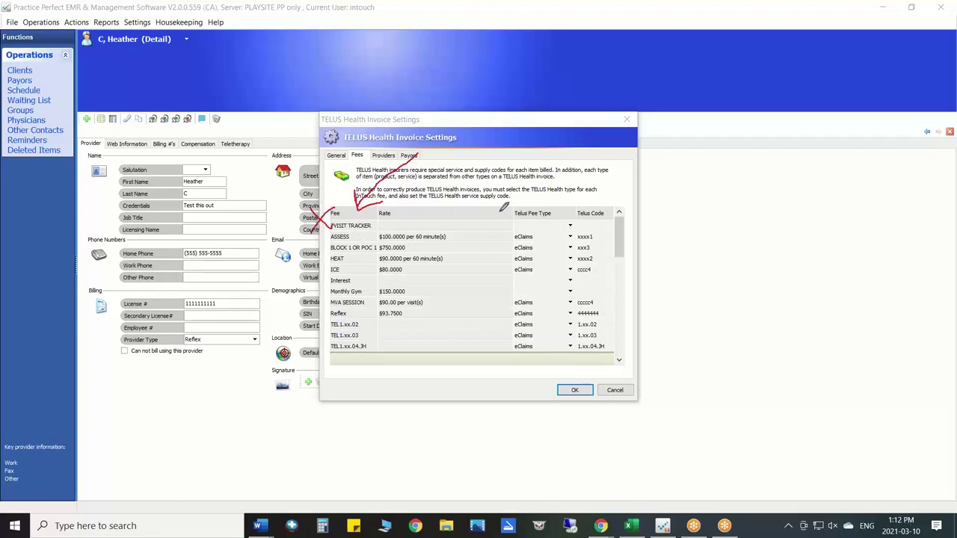
mouse_move(514, 244)
left_mouse_down()
mouse_move(513, 187)
mouse_move(628, 201)
mouse_move(626, 243)
left_mouse_up()
mouse_move(632, 131)
left_mouse_down()
mouse_move(612, 170)
mouse_move(649, 149)
left_mouse_up()
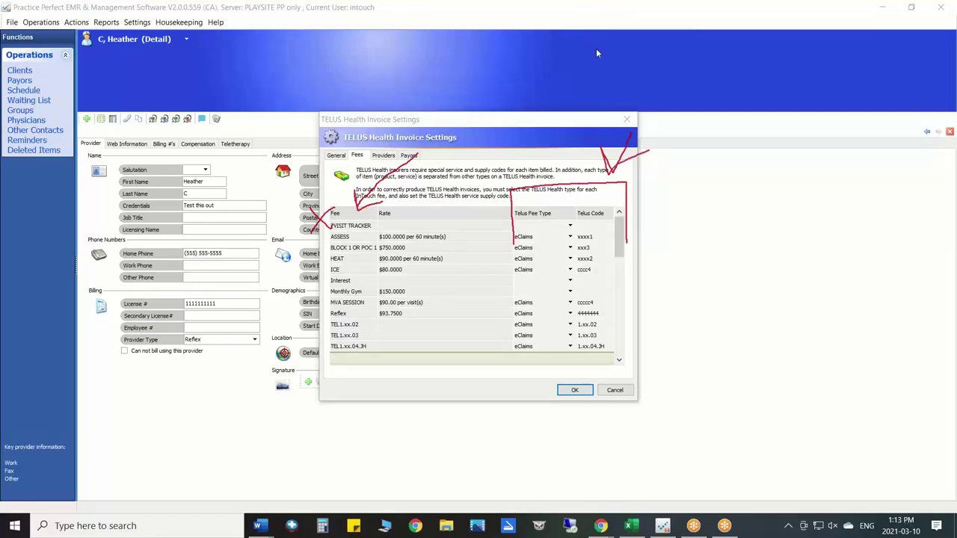
key("Escape")
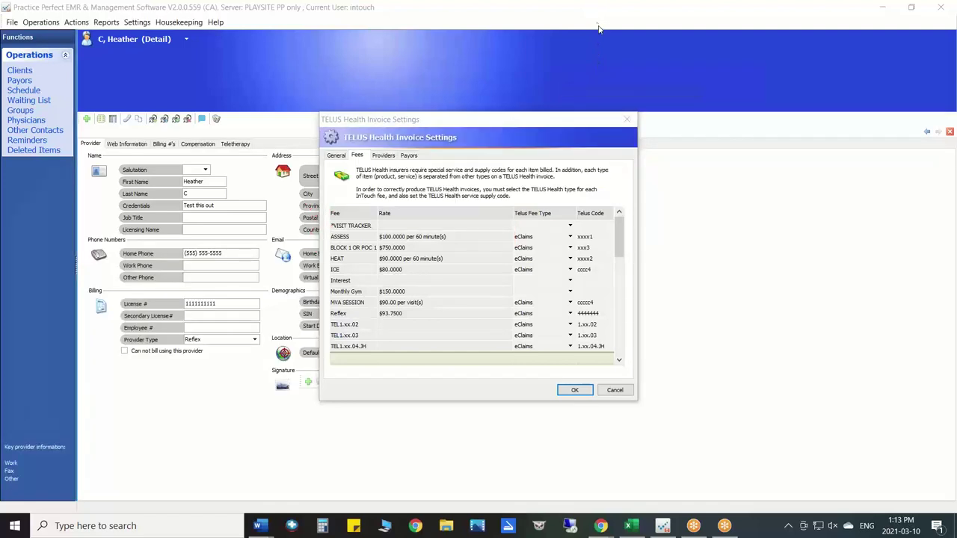
- Examine the ASSESS fee's rate, available Telus fee types and Telus code
left_click(363, 227)
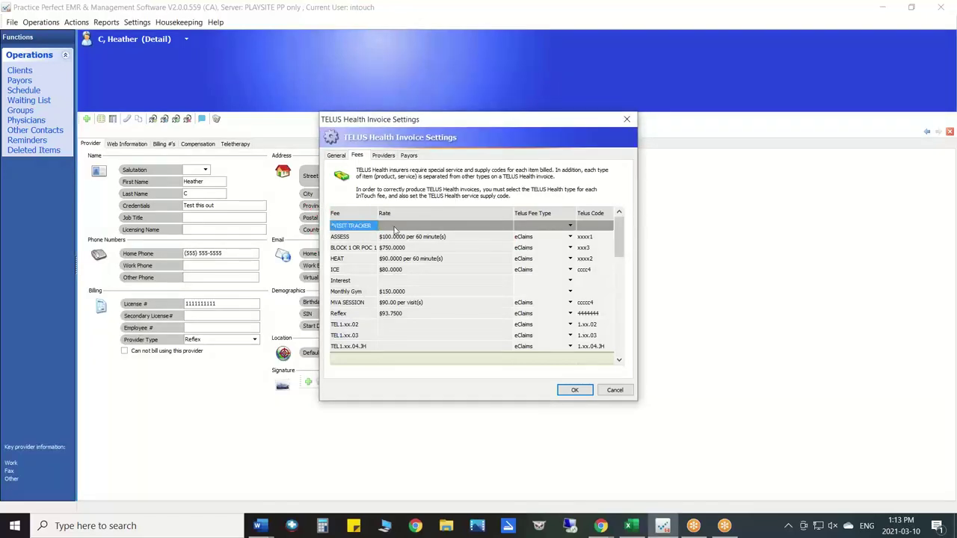
left_click(349, 236)
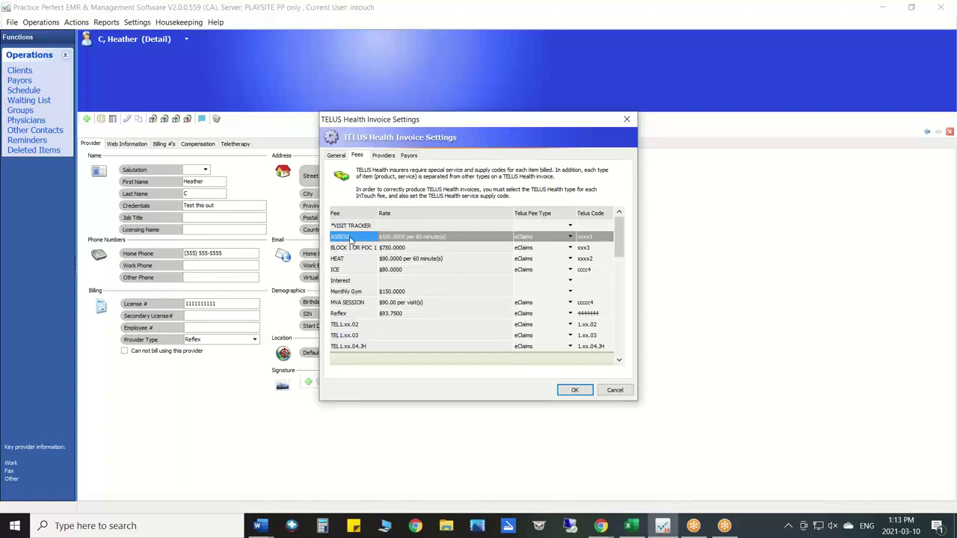
left_click(420, 238)
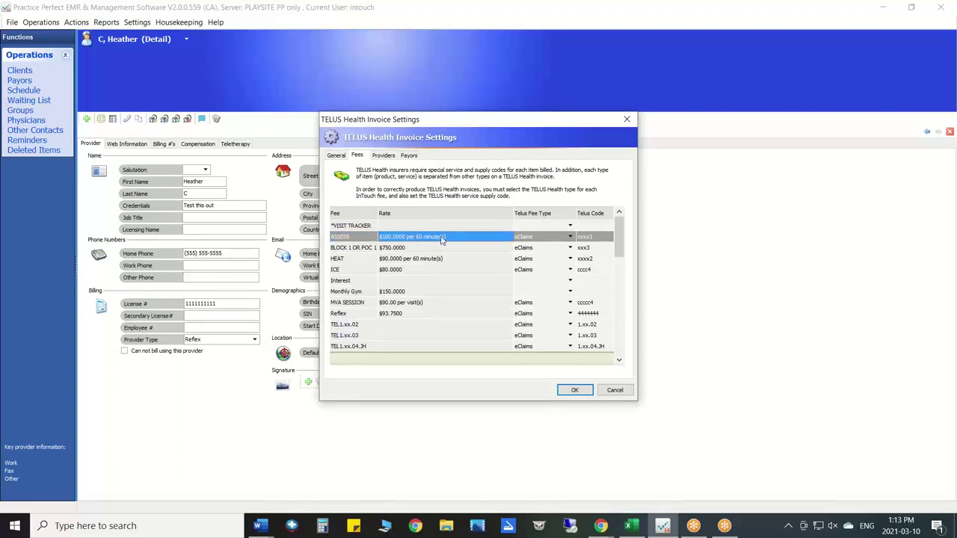
left_click(571, 238)
left_click(570, 238)
left_click(571, 237)
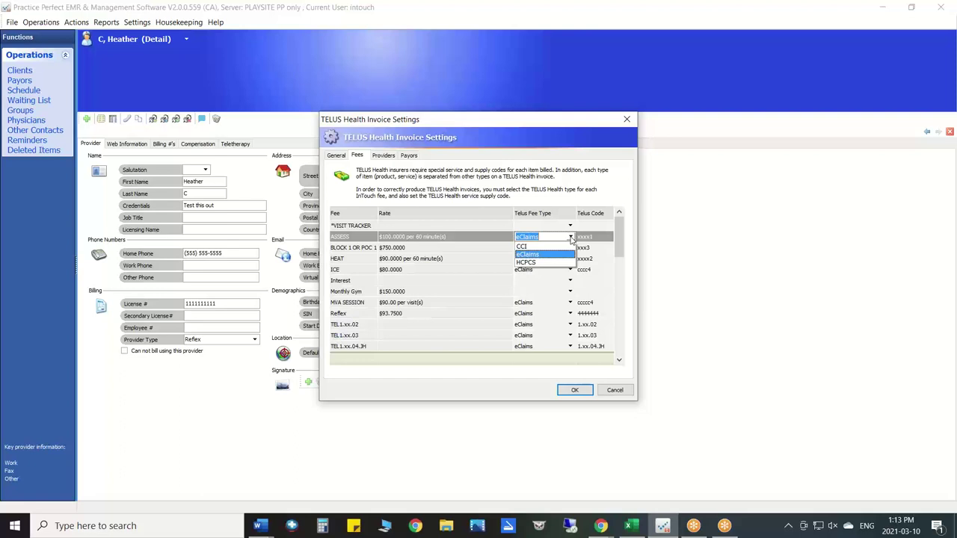
left_click(600, 238)
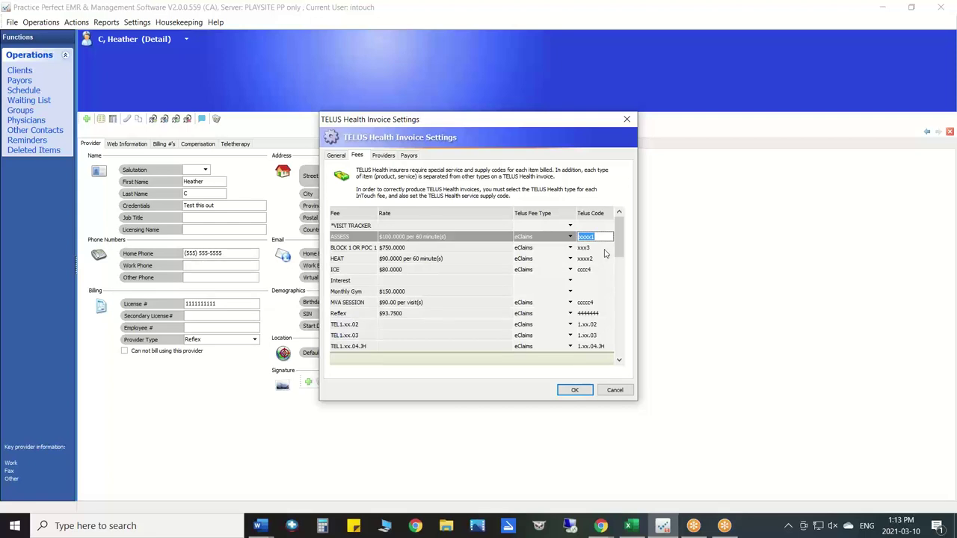
- Inspect the Telus code assigned to the HEAT fee
left_click(344, 260)
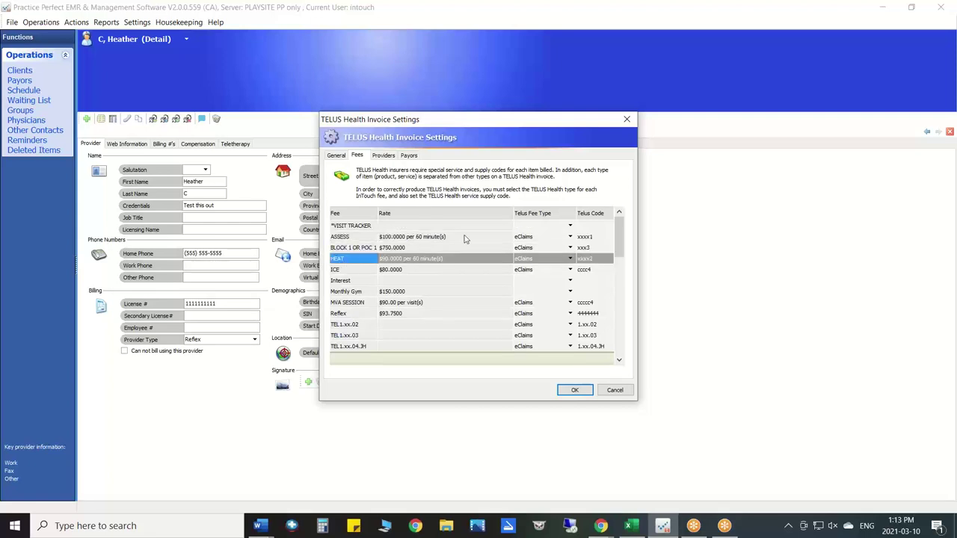
left_click(596, 259)
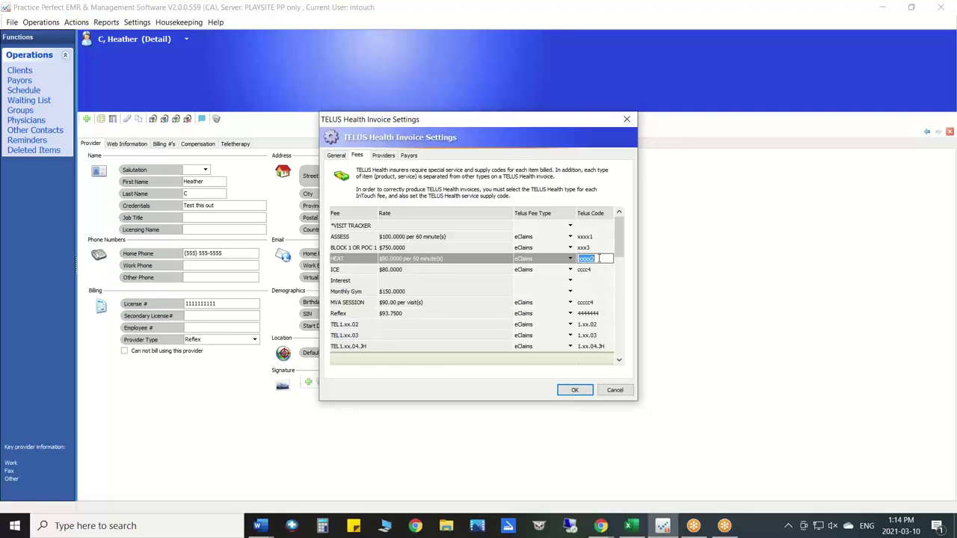
left_click_drag(601, 259, 575, 261)
- View the TELUS provider settings and check the fifth provider's CPR provider number, license issuer choices and role choices
left_click(386, 155)
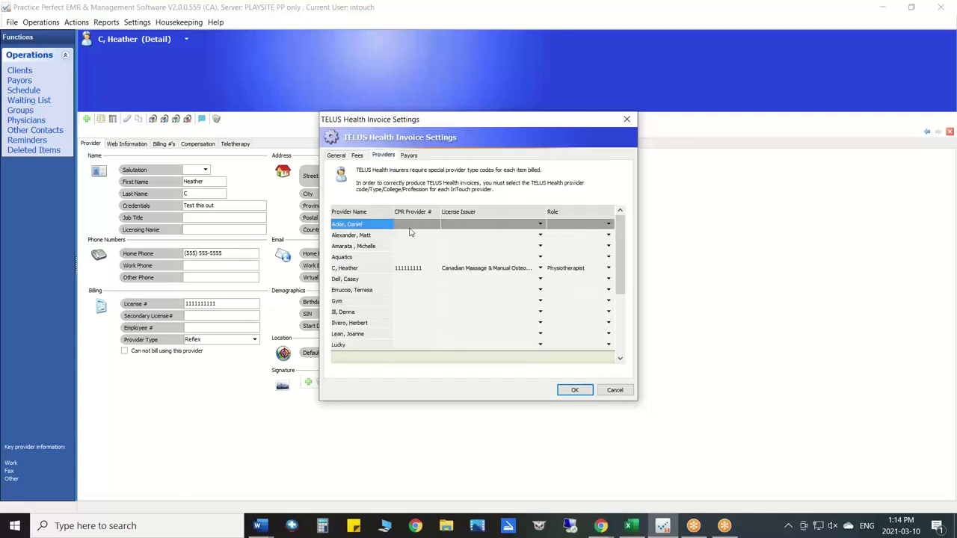
left_click(427, 269)
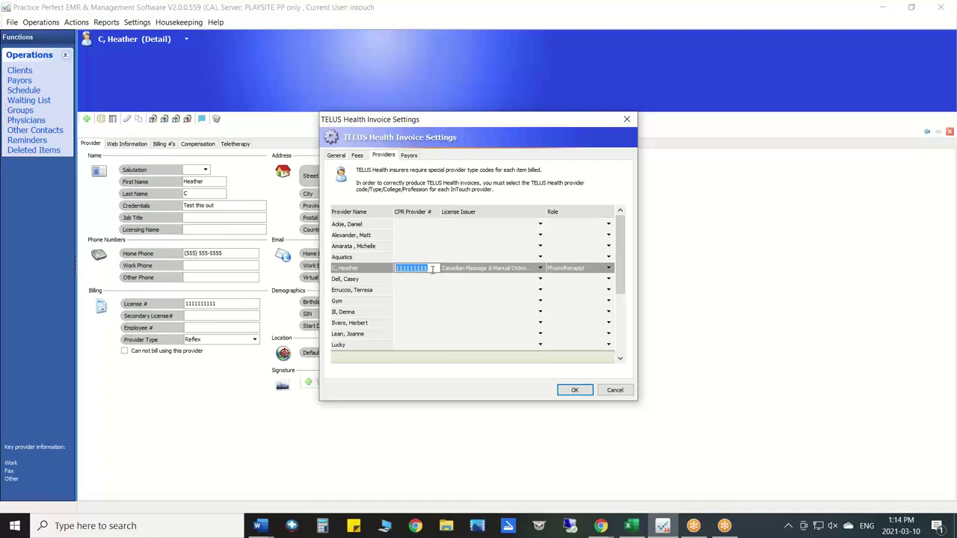
left_click(539, 267)
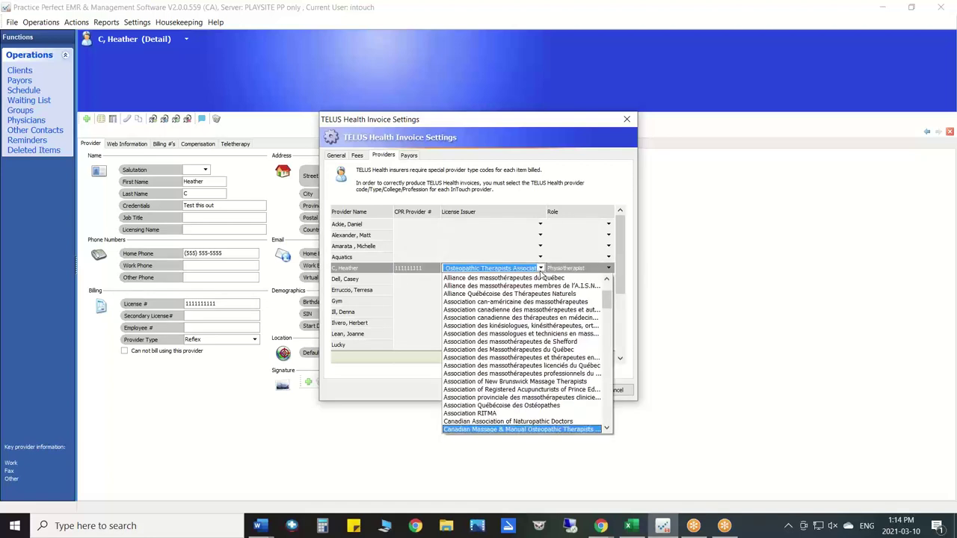
left_click(609, 269)
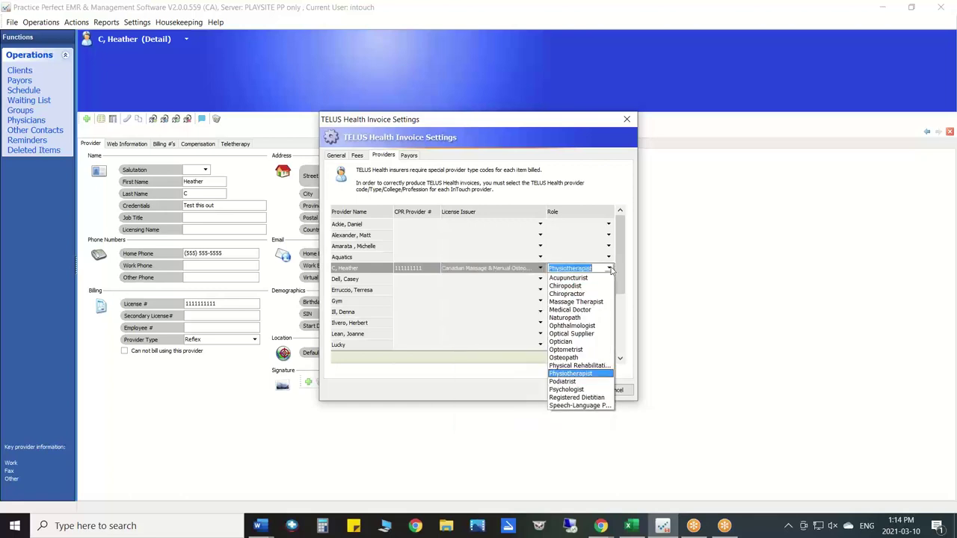
- View the TELUS payor settings, annotate in red how the Payor Name column relates to the Payors list, and clear the markings
left_click(411, 157)
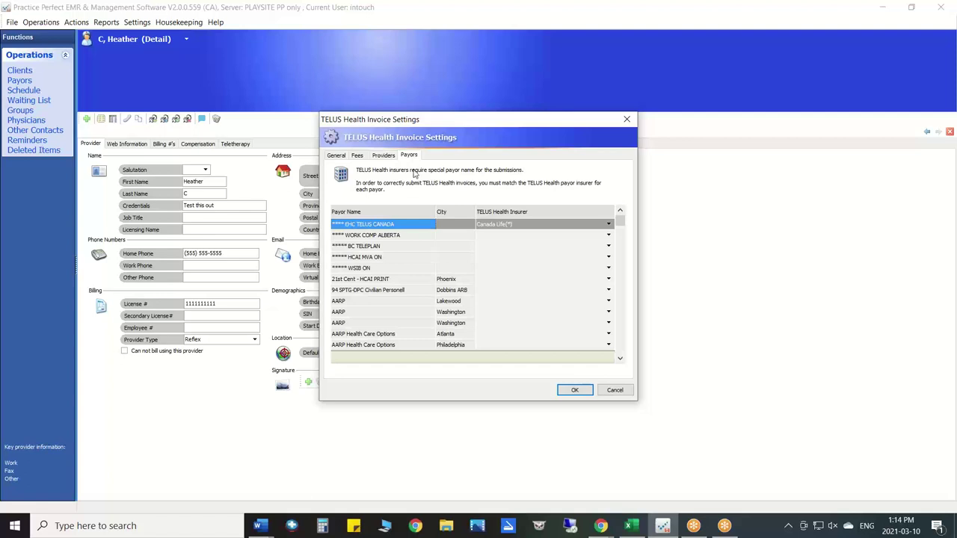
left_click(588, 6)
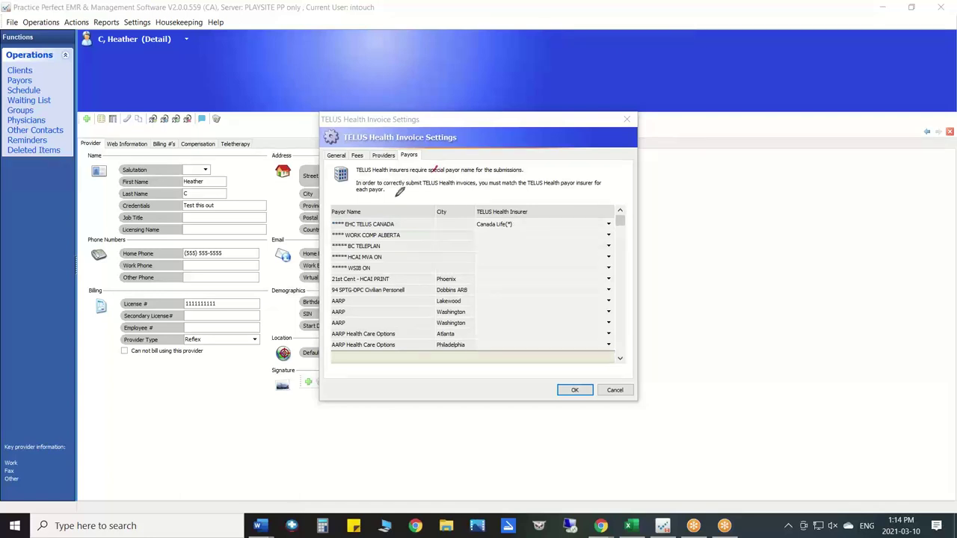
left_click_drag(435, 167, 372, 214)
mouse_move(371, 189)
left_mouse_down()
mouse_move(371, 210)
mouse_move(406, 204)
mouse_move(148, 112)
left_mouse_up()
mouse_move(98, 87)
left_mouse_down()
mouse_move(7, 78)
mouse_move(66, 77)
left_mouse_up()
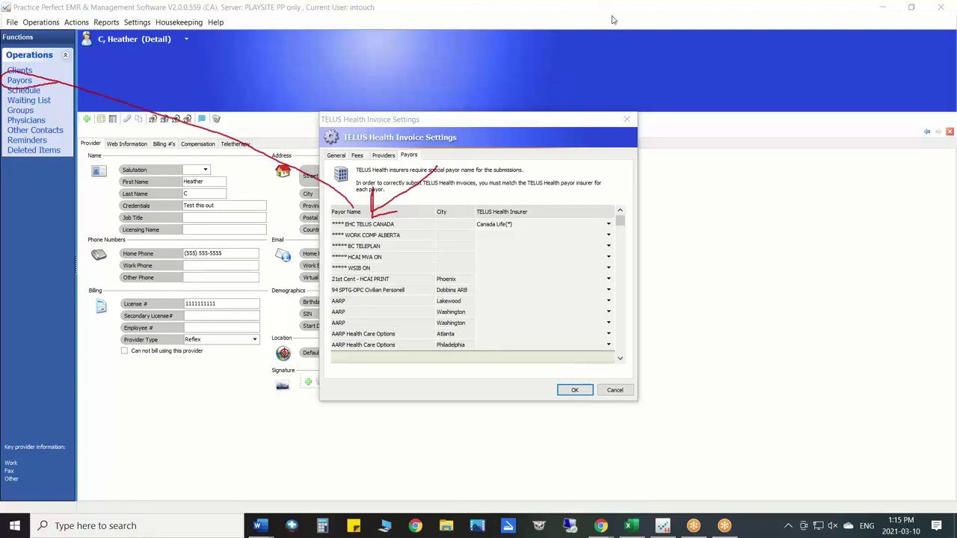
key("Escape")
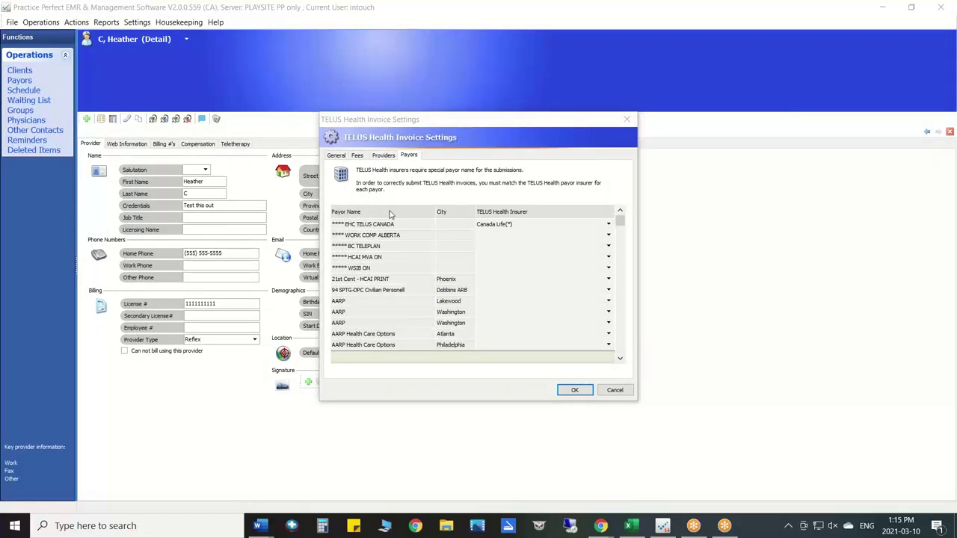
- Browse the TELUS Health Insurer choices for the EHC TELUS CANADA payor without changing the selection
left_click(366, 226)
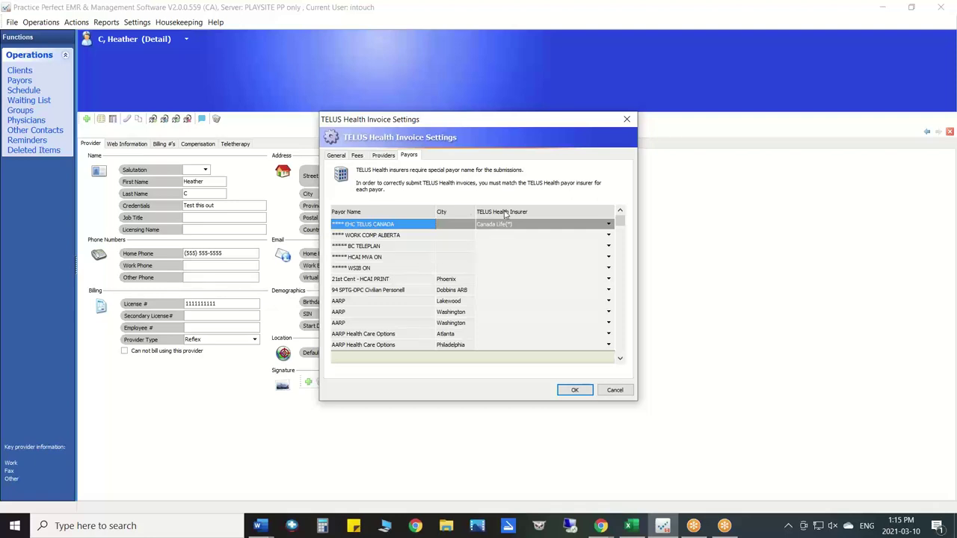
left_click(609, 225)
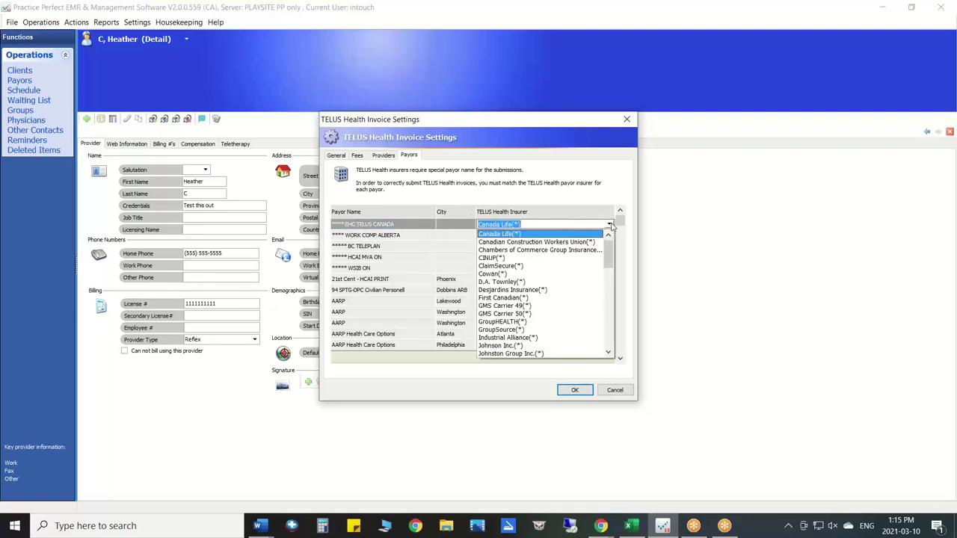
mouse_move(606, 254)
left_mouse_down()
mouse_move(609, 274)
mouse_move(607, 252)
left_mouse_up()
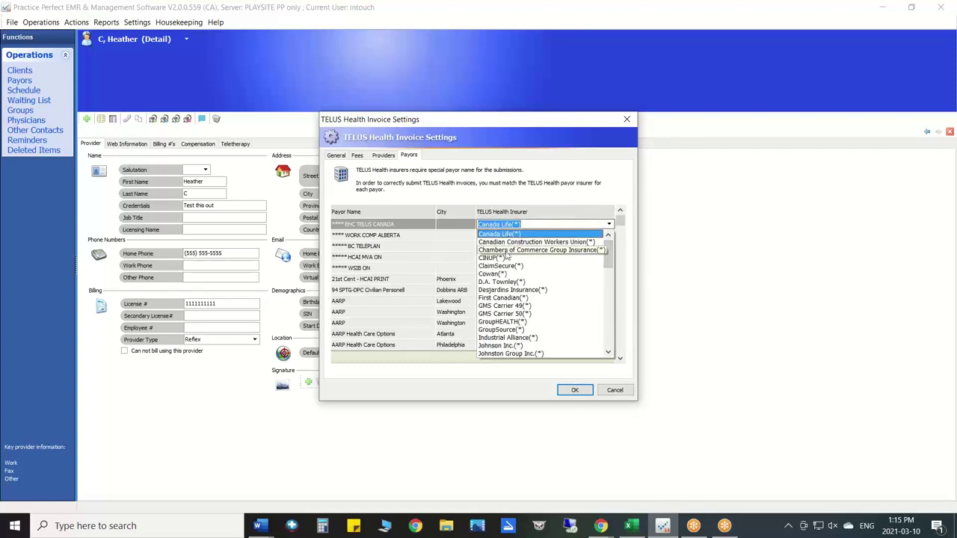
mouse_move(608, 256)
left_mouse_down()
mouse_move(609, 273)
mouse_move(609, 247)
left_mouse_up()
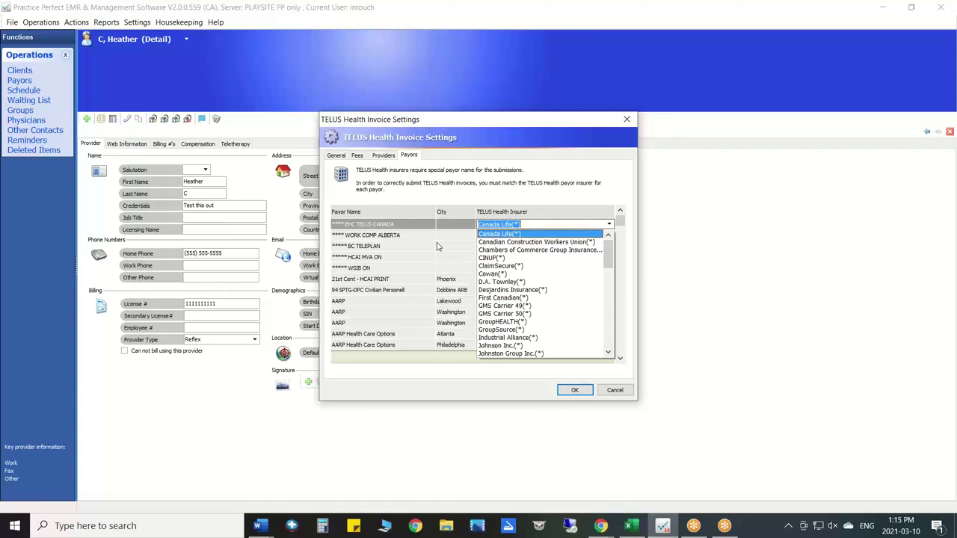
left_click(392, 225)
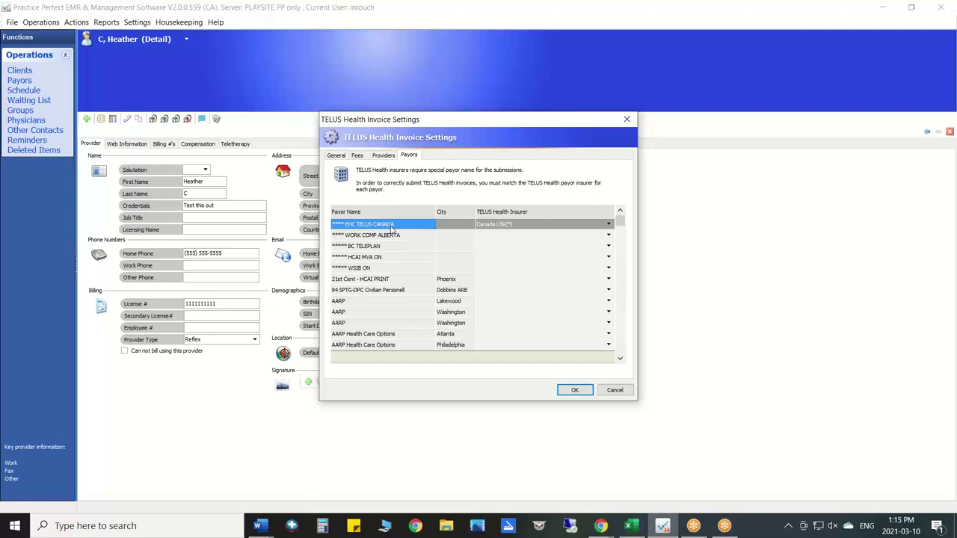
- Choose Canada Life(*) as the TELUS Health Insurer for the EHC TELUS CANADA payor and save the TELUS Health invoice settings
left_click(609, 225)
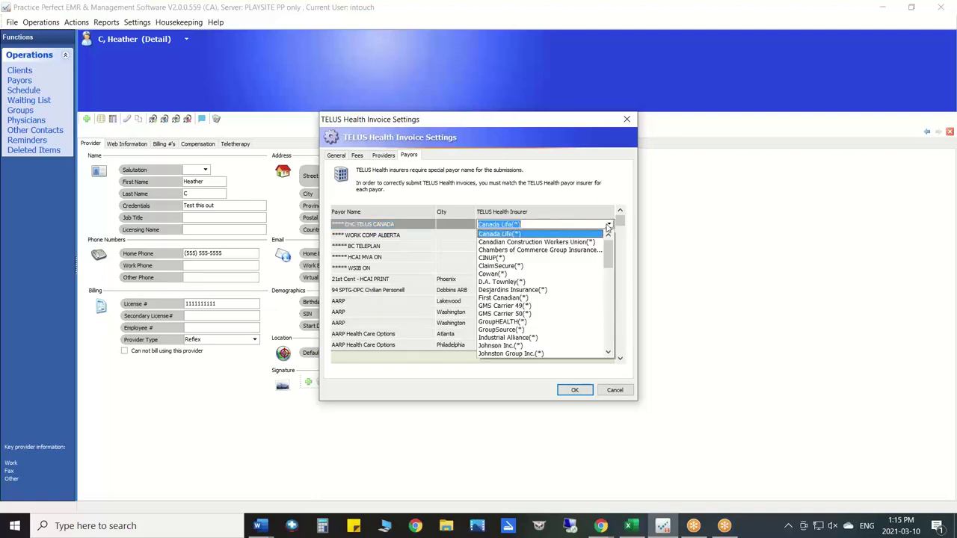
left_click(499, 235)
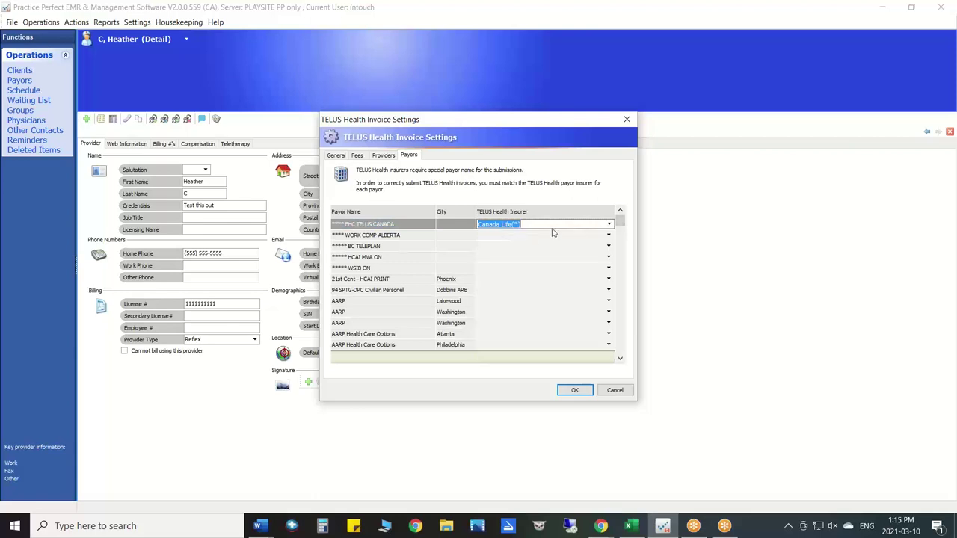
left_click(609, 225)
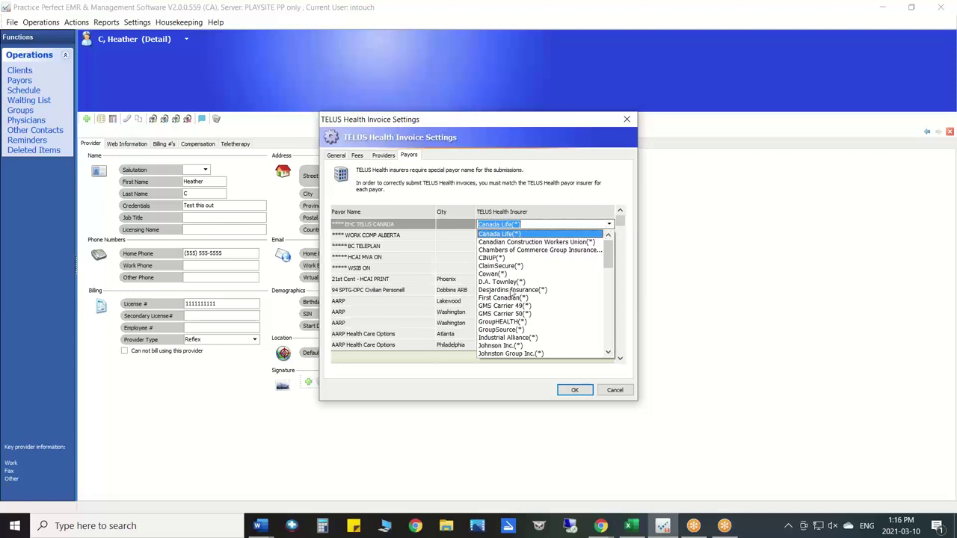
left_click(535, 225)
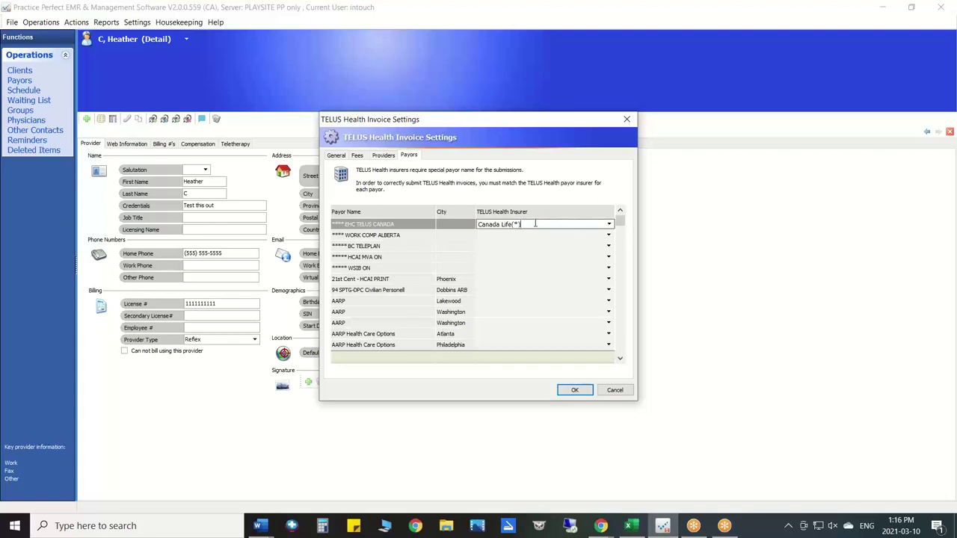
left_click(573, 390)
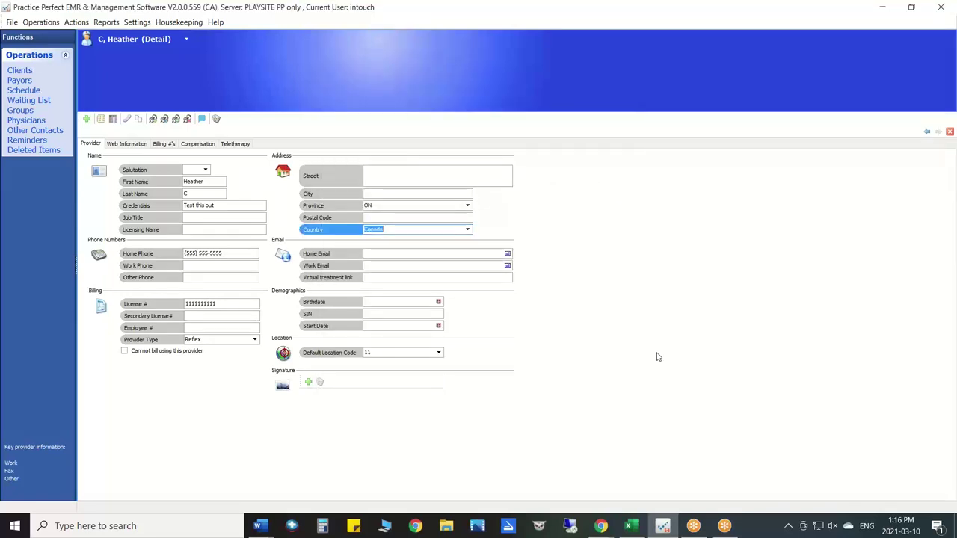
- Open the AISI/HCAI invoice settings, look over the fee, diagnosis and provider sections, and view the PLAY SITE location's facility settings
left_click(138, 23)
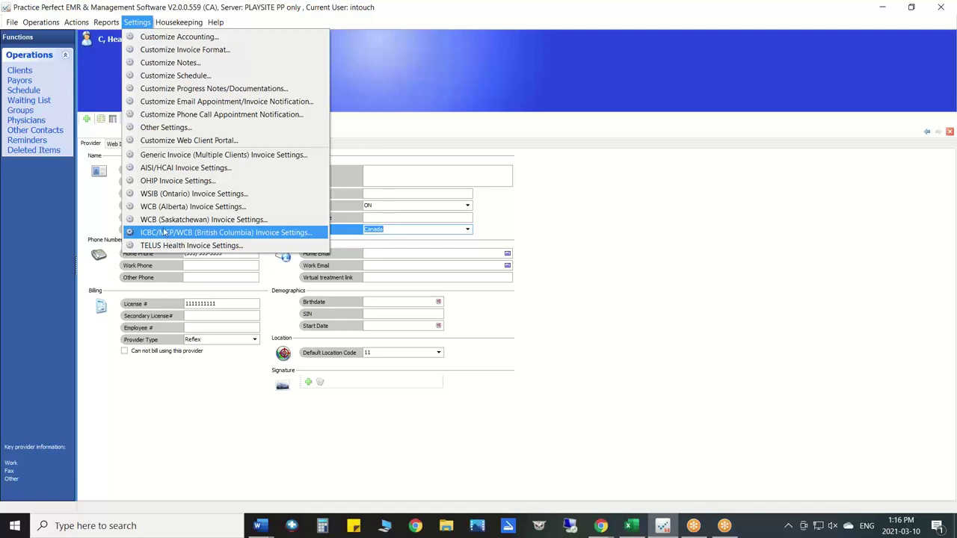
left_click(177, 169)
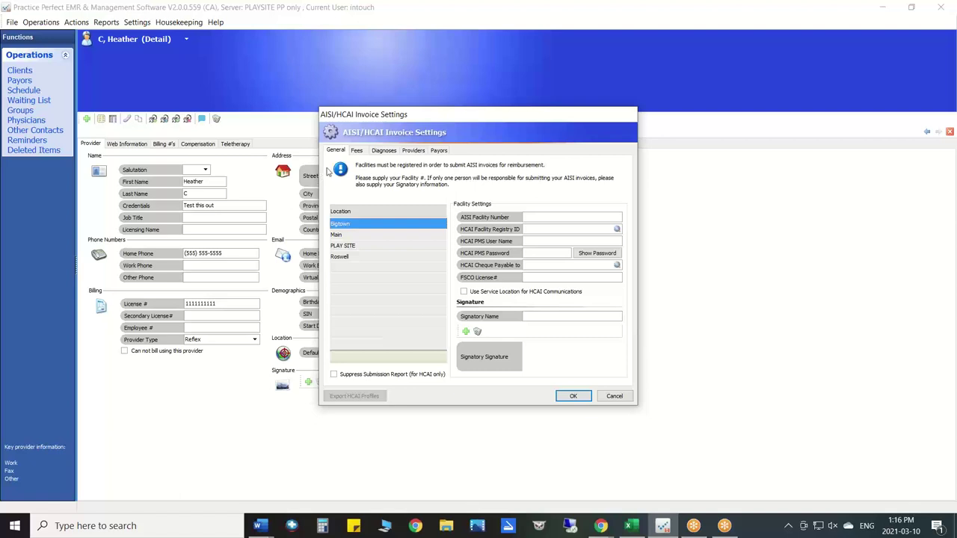
left_click(357, 152)
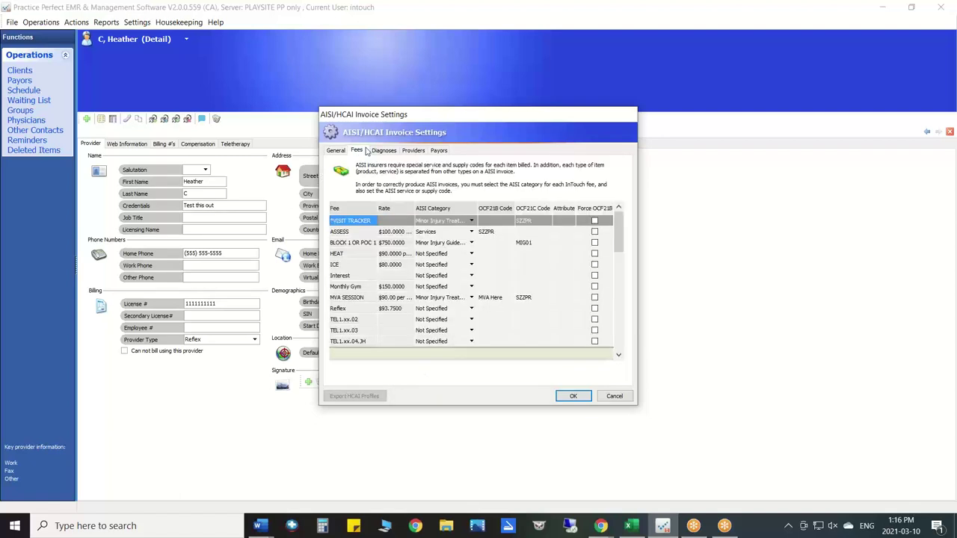
left_click(384, 152)
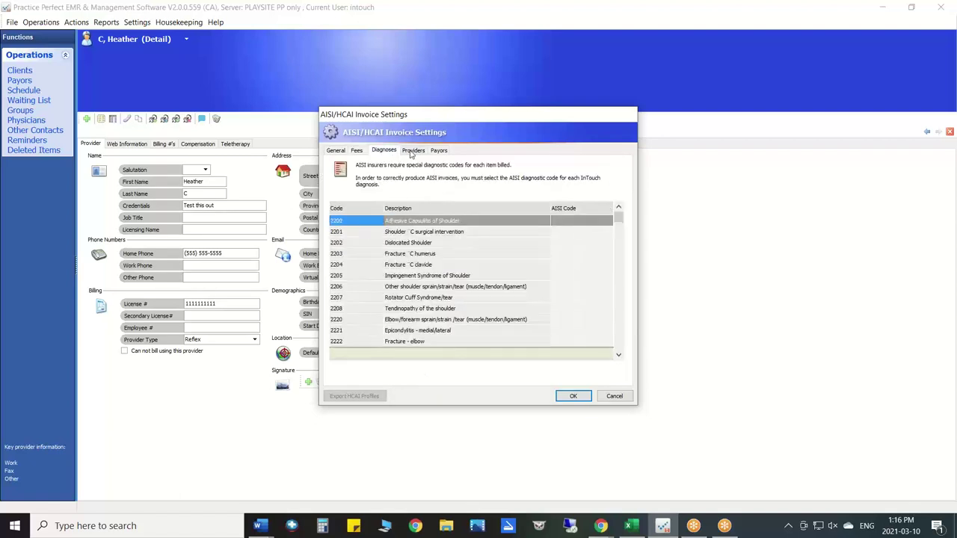
left_click(411, 151)
left_click(343, 151)
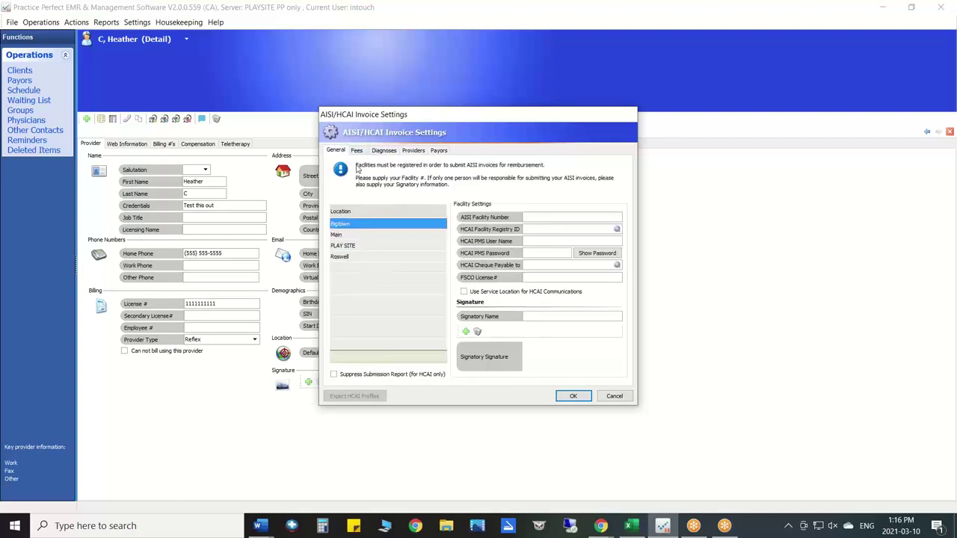
left_click(345, 246)
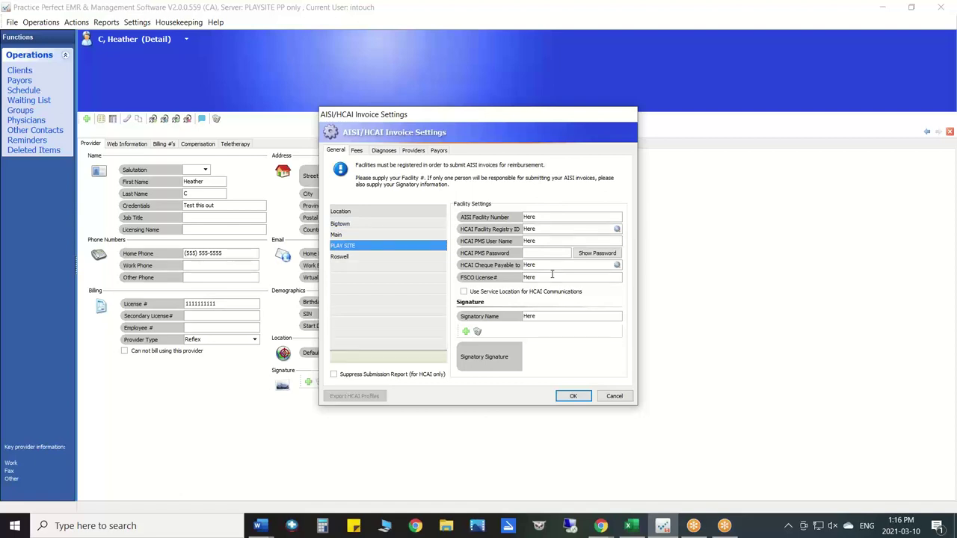
- Inspect the AISI/HCAI fee settings, checking the ASSESS fee's AISI category choices and OCF21C code
left_click(358, 152)
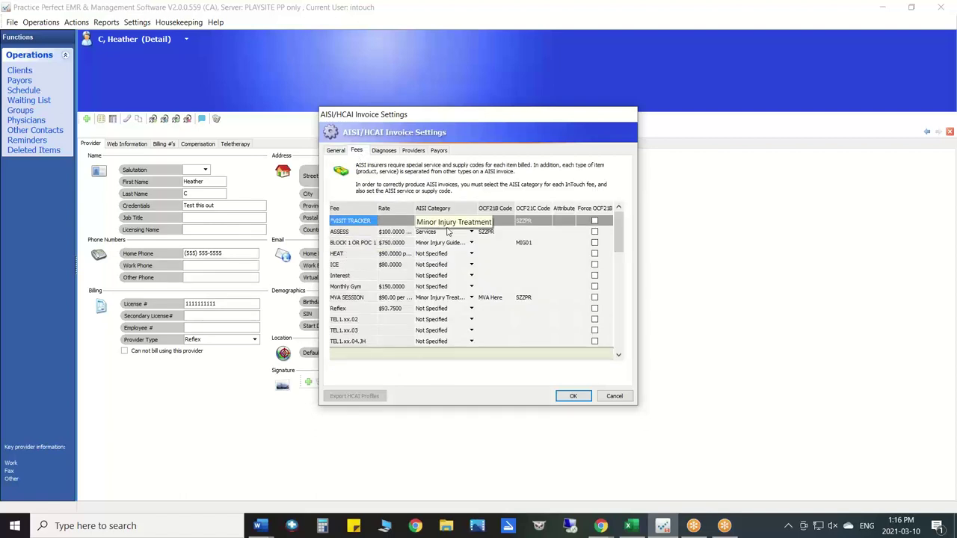
left_click(449, 233)
left_click(532, 236)
left_click(533, 234)
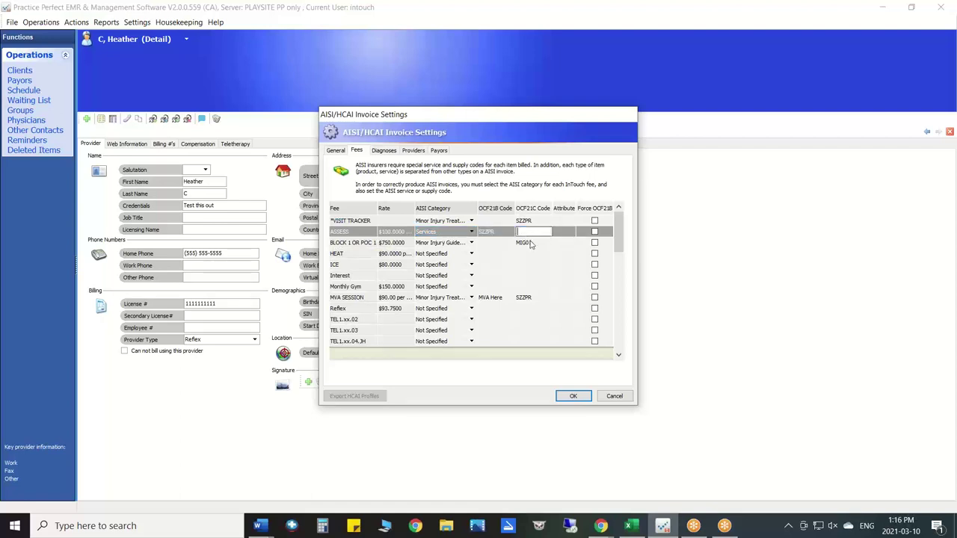
left_click(472, 232)
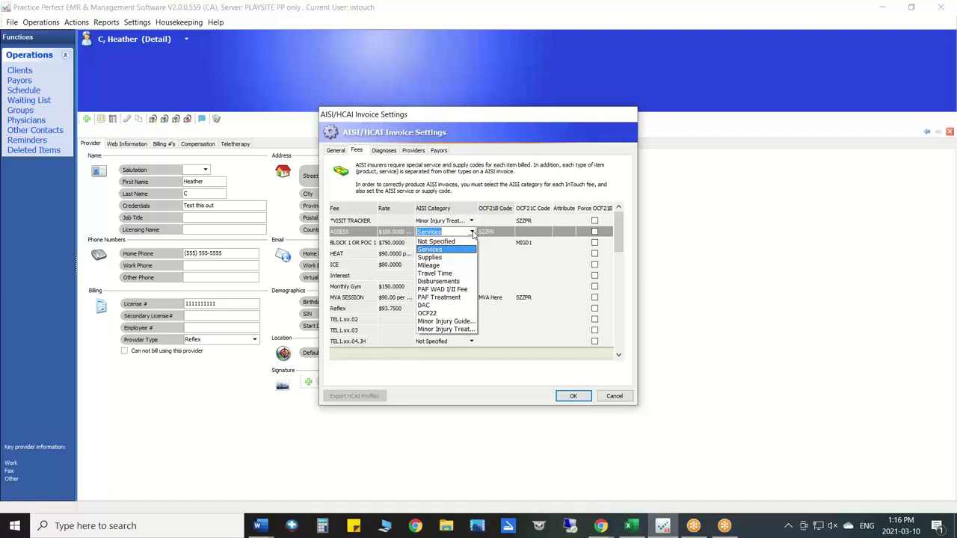
left_click(472, 234)
left_click(526, 233)
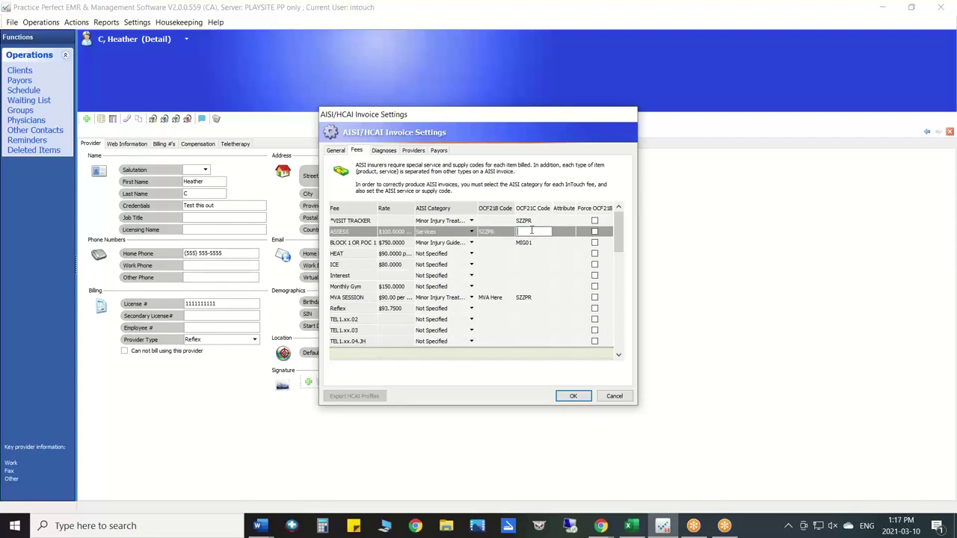
- Check the fifth provider's AISI type code choices in the AISI/HCAI settings and enter "Here" as that provider's HCAI Registry ID
left_click(413, 151)
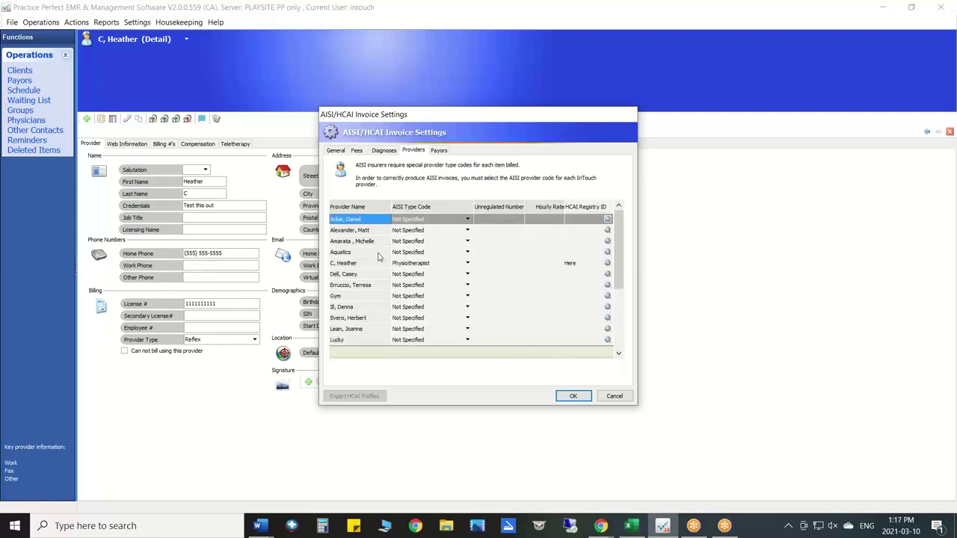
left_click(468, 263)
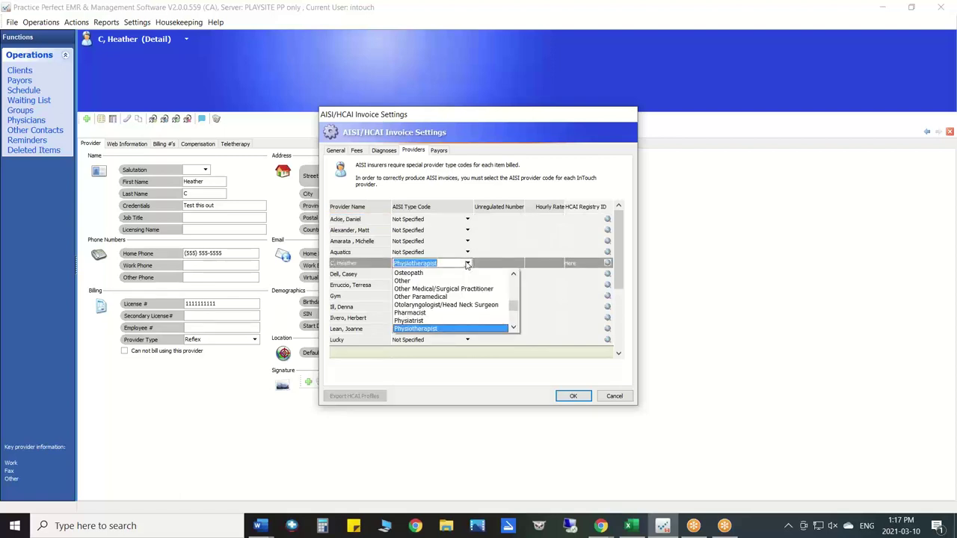
left_click(585, 267)
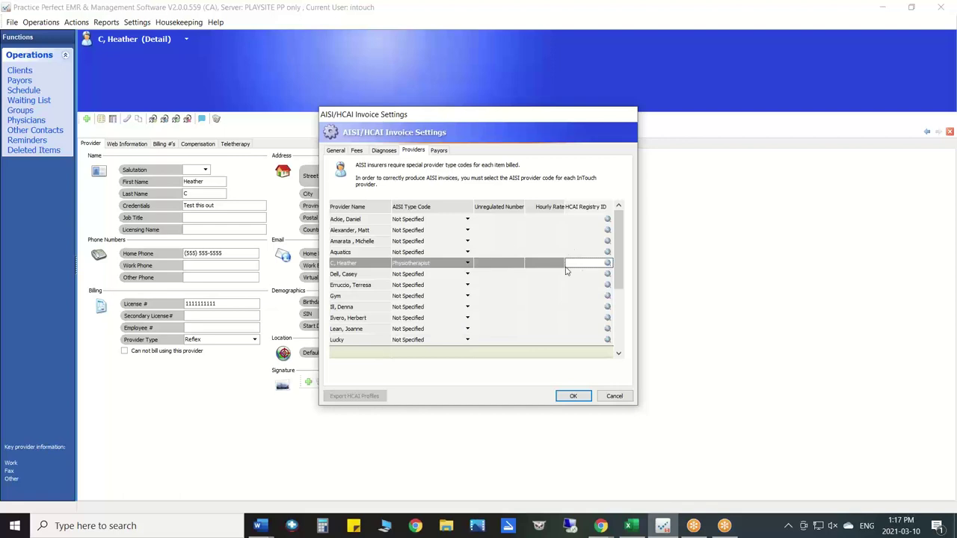
type("Here")
key("Up")
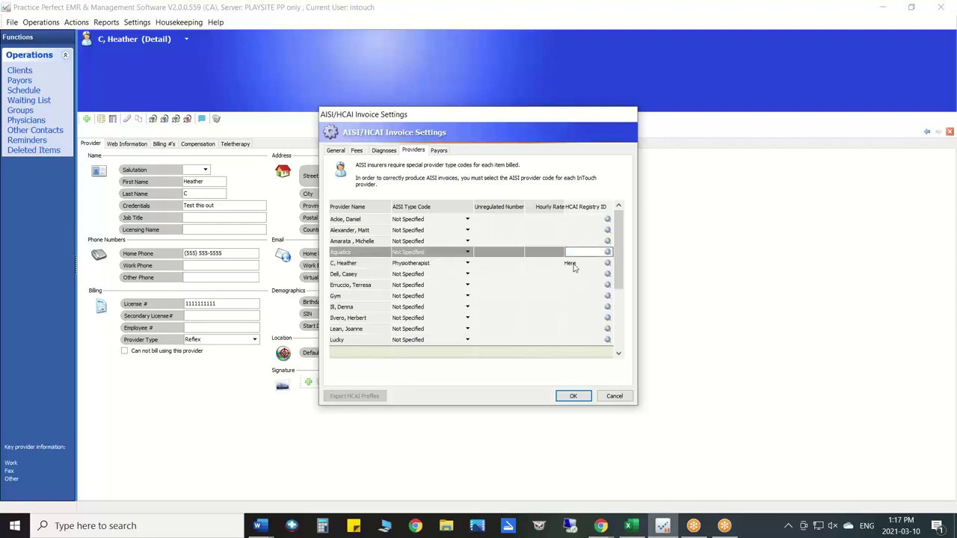
- View the EHC TELUS CANADA payor's HCAI Insurer ID and Branch ID, and save the AISI/HCAI invoice settings
left_click(439, 151)
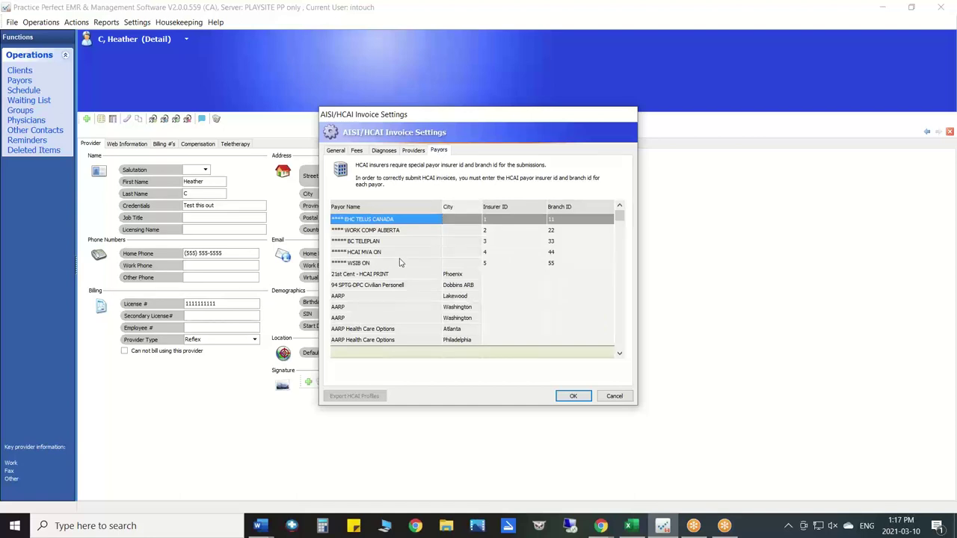
left_click(501, 219)
left_click_drag(553, 220, 511, 225)
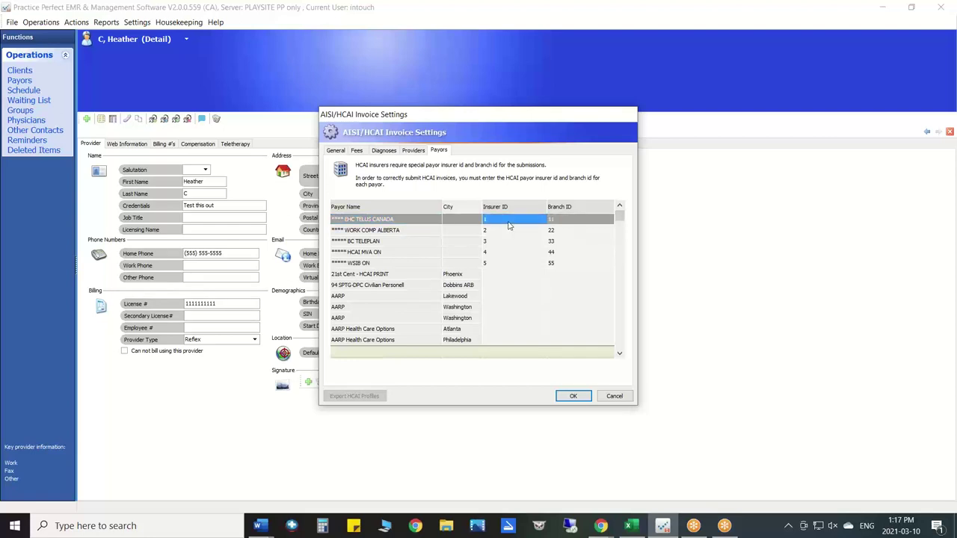
left_click(501, 222)
left_click(573, 396)
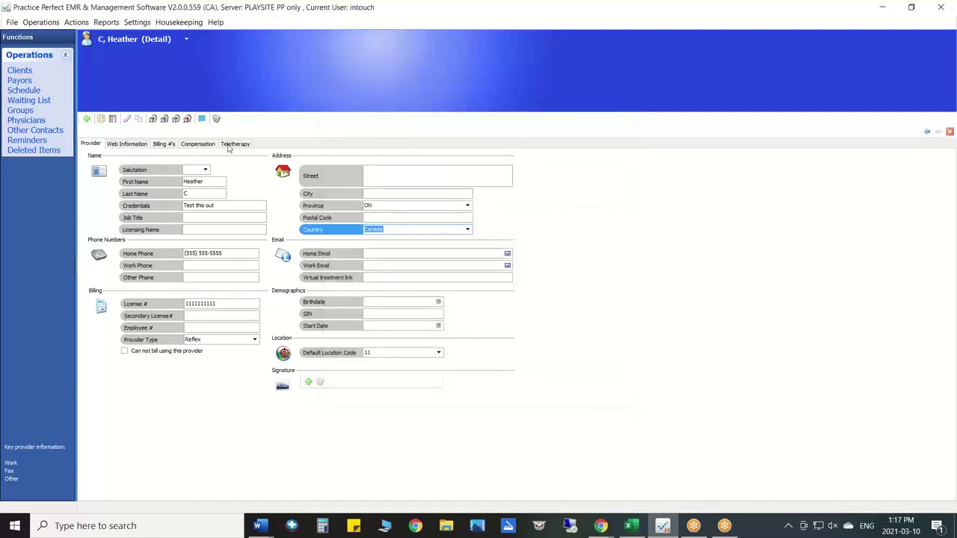
- Return to the schedule and open the client details from the Wednesday, March 10 EHC Partial test appointment at 12:00 PM
left_click(144, 24)
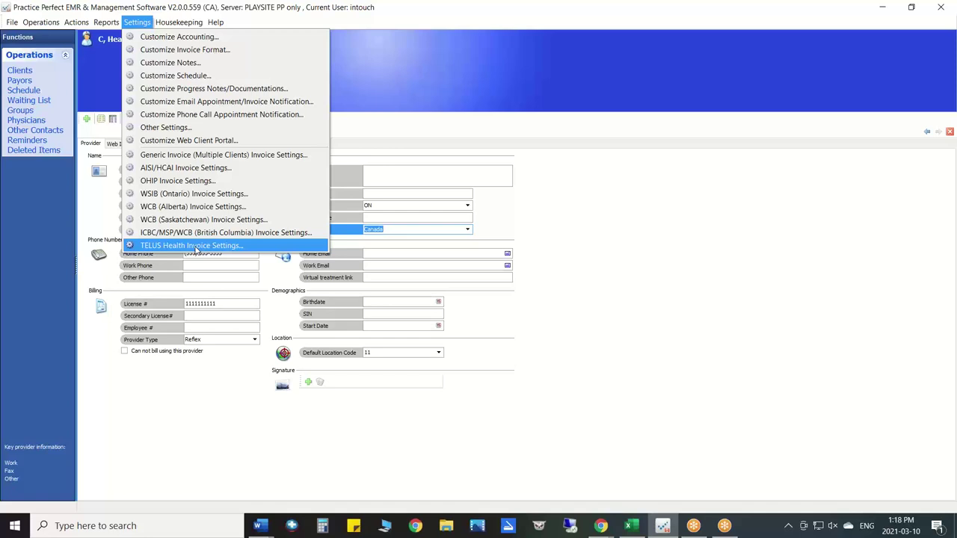
left_click(563, 331)
left_click(17, 92)
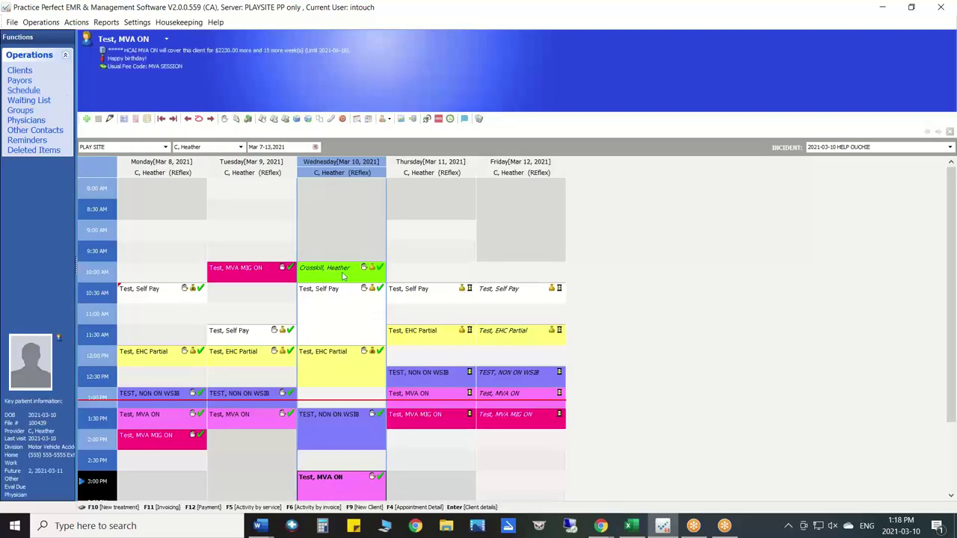
left_click(355, 361)
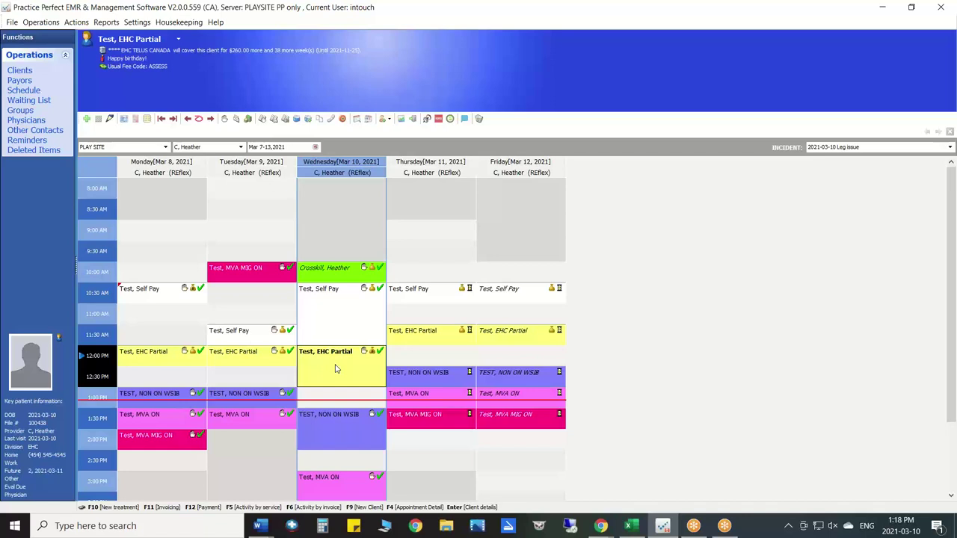
key("Return")
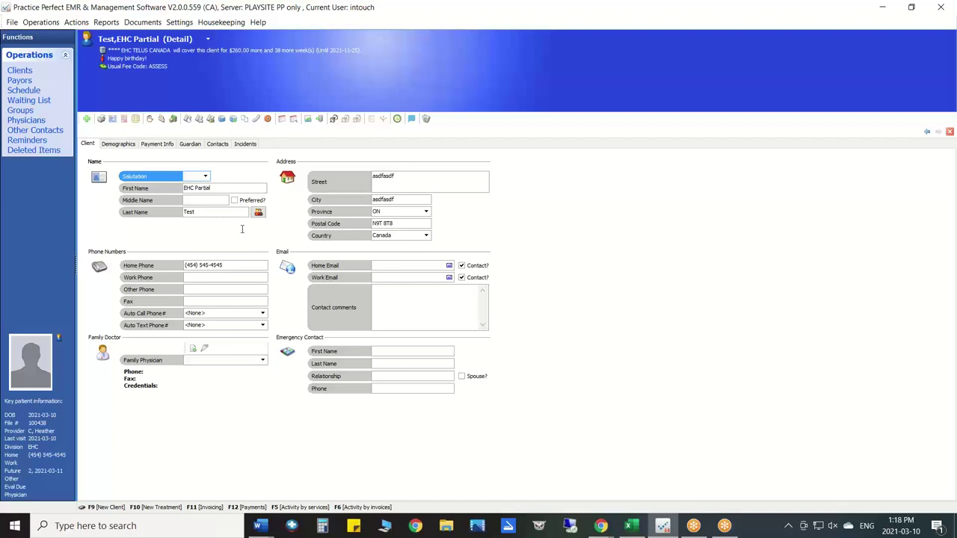
- Look through the EHC Partial test client's record sections and check the Leg issue incident's primary provider and appointment colour
left_click(118, 147)
left_click(157, 144)
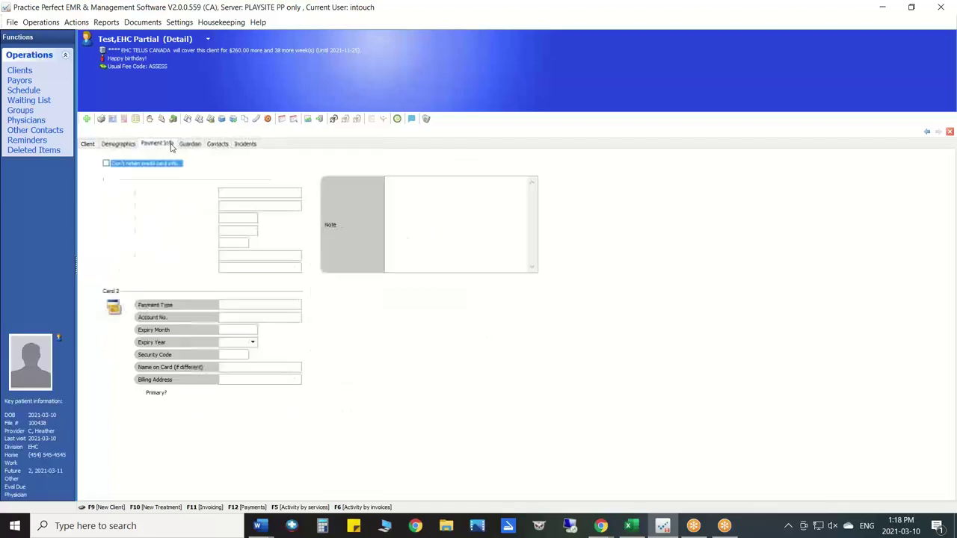
left_click(190, 144)
left_click(216, 145)
left_click(246, 144)
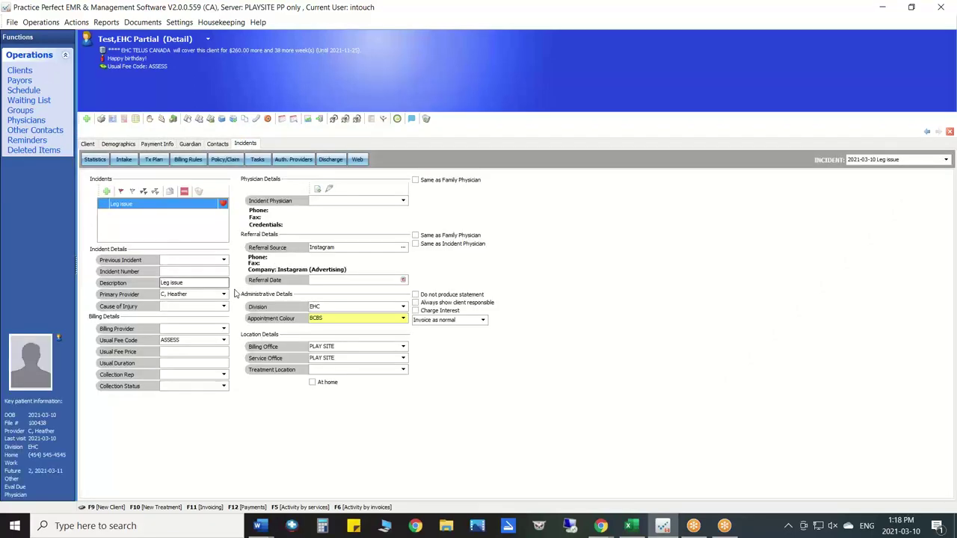
left_click(192, 295)
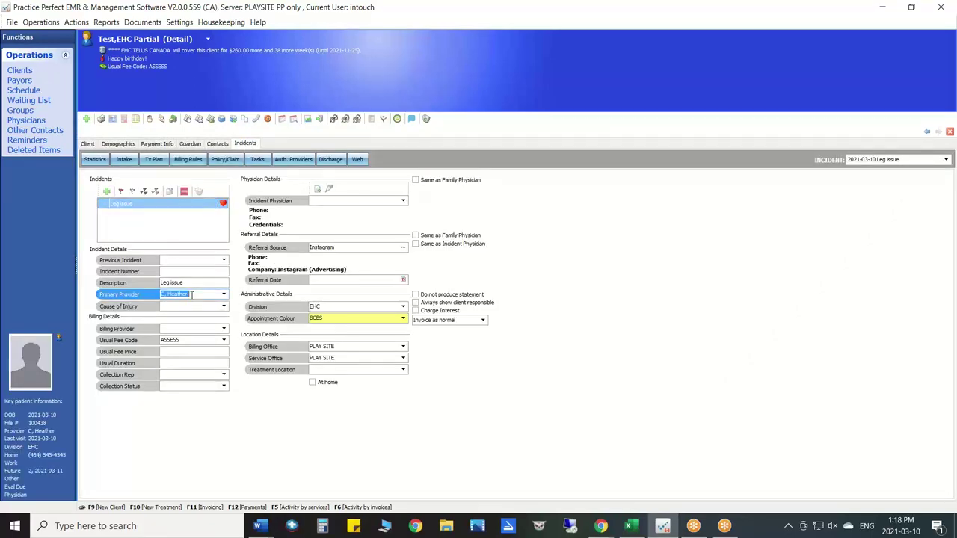
left_click(328, 317)
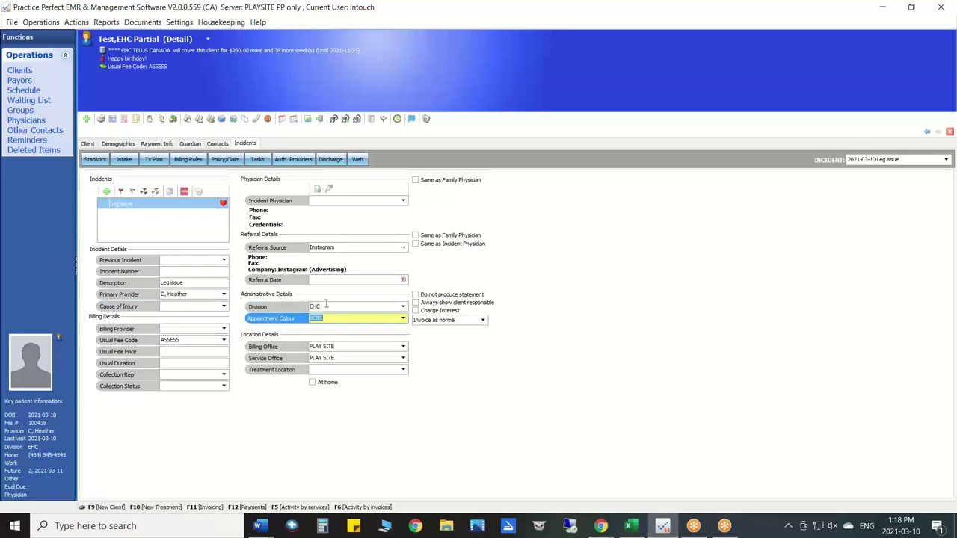
- View the Leg issue billing rules, mark the payor, percentage, total amount and coverage end date in red, and clear the markings
left_click(186, 161)
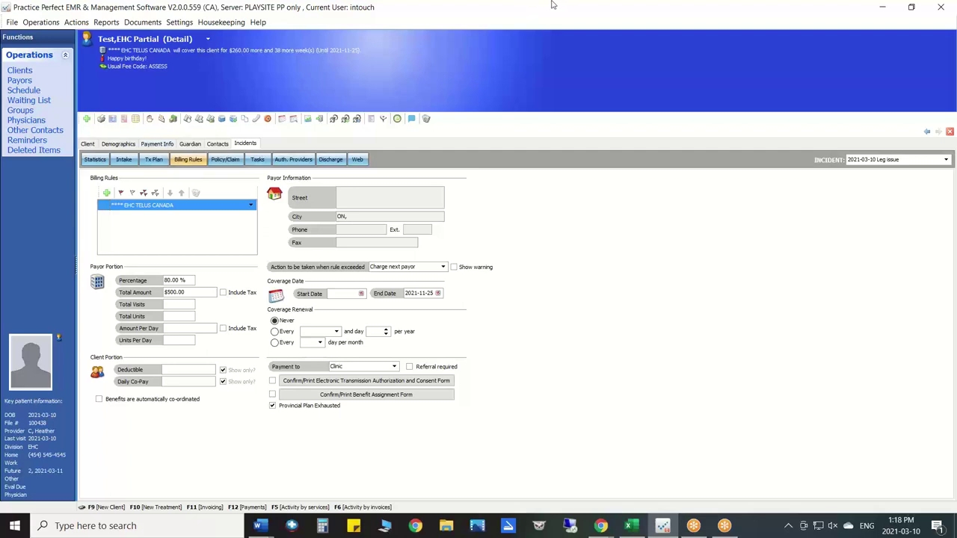
left_click(588, 9)
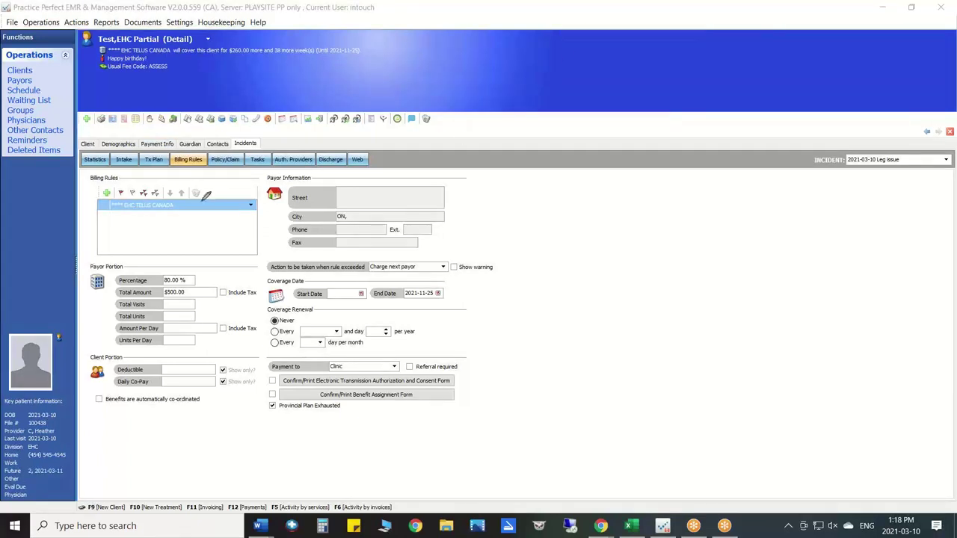
mouse_move(197, 201)
left_mouse_down()
mouse_move(146, 190)
mouse_move(101, 211)
mouse_move(203, 203)
mouse_move(196, 196)
left_mouse_up()
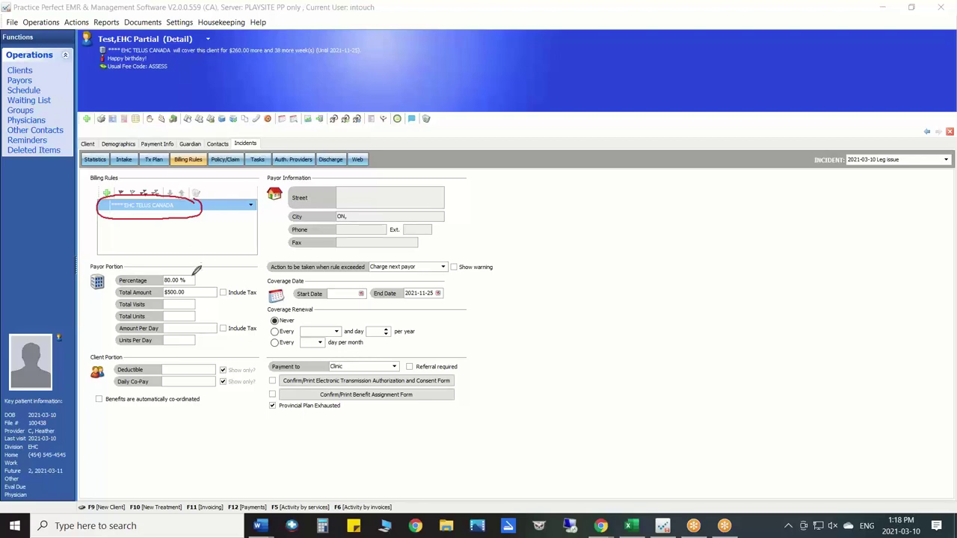
mouse_move(197, 277)
left_mouse_down()
mouse_move(216, 261)
mouse_move(223, 273)
left_mouse_up()
mouse_move(451, 295)
left_mouse_down()
mouse_move(416, 282)
mouse_move(443, 276)
left_mouse_up()
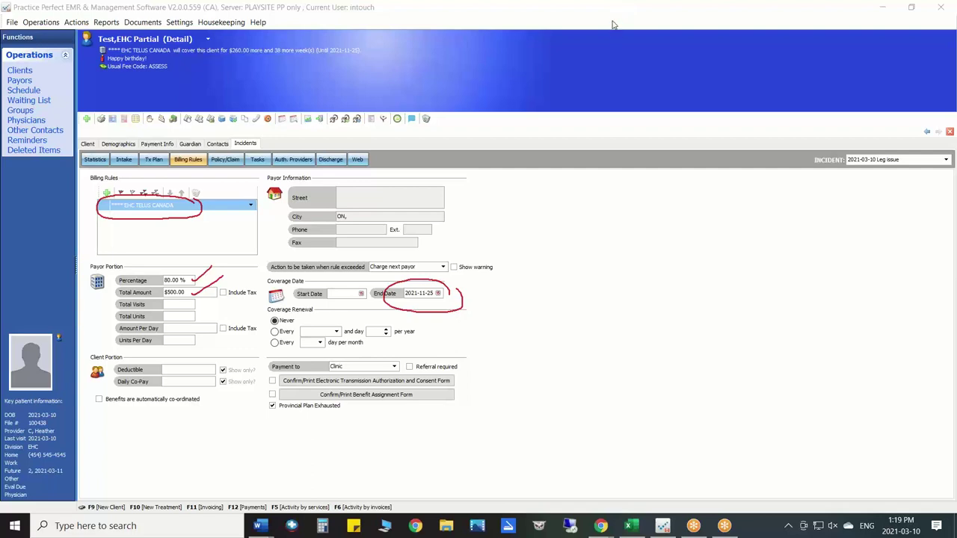
key("Escape")
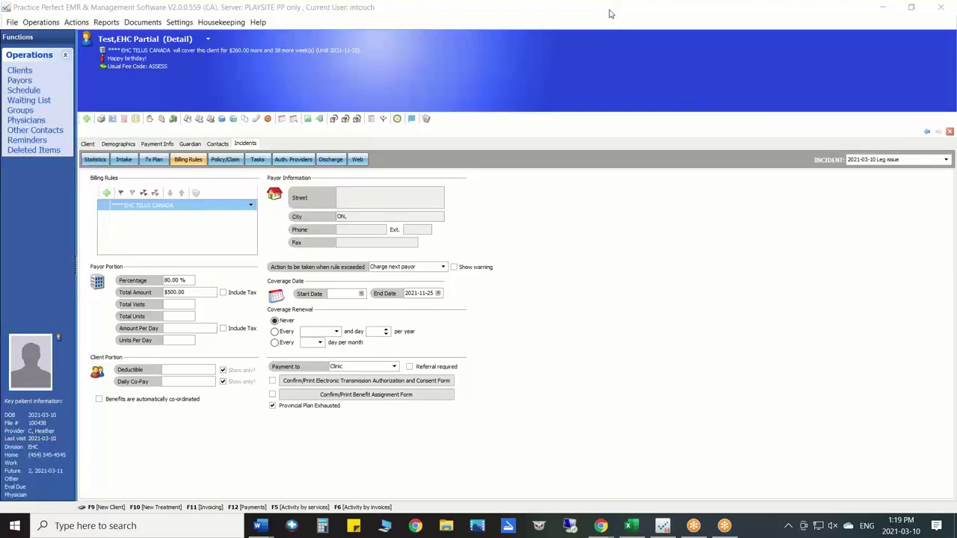
- Mark the payment and form confirmation section, the Clinic payee and the Benefit Assignment Form in red, and clear the markings
key("ctrl+2")
mouse_move(486, 359)
left_mouse_down()
mouse_move(287, 349)
mouse_move(251, 398)
mouse_move(425, 435)
mouse_move(514, 386)
mouse_move(487, 355)
left_mouse_up()
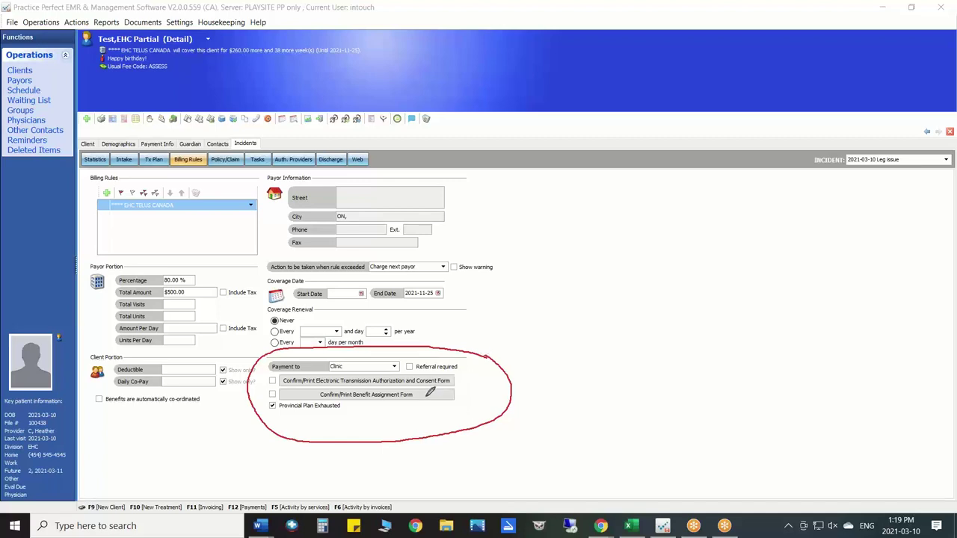
left_click_drag(424, 396, 448, 384)
mouse_move(369, 358)
left_mouse_down()
mouse_move(335, 376)
mouse_move(360, 356)
left_mouse_up()
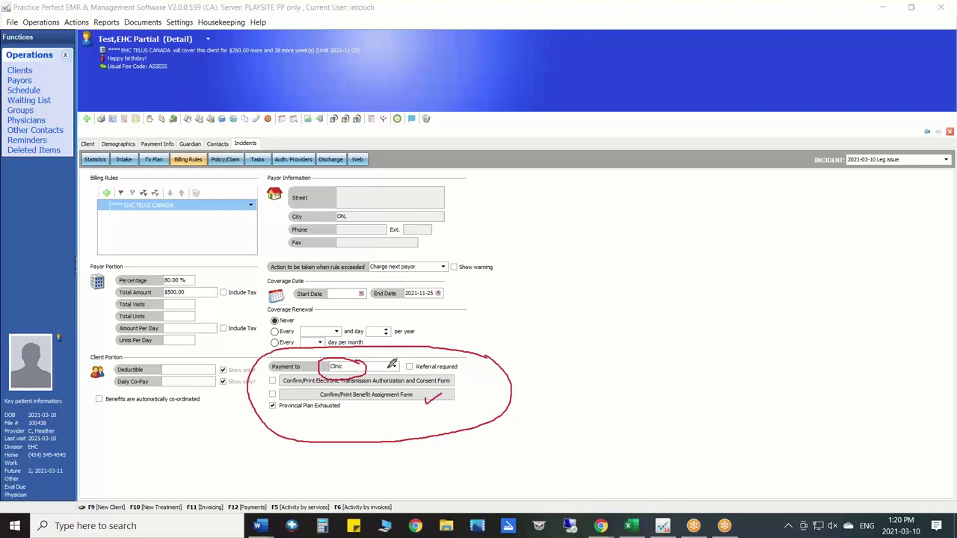
left_click_drag(392, 383, 432, 359)
key("Escape")
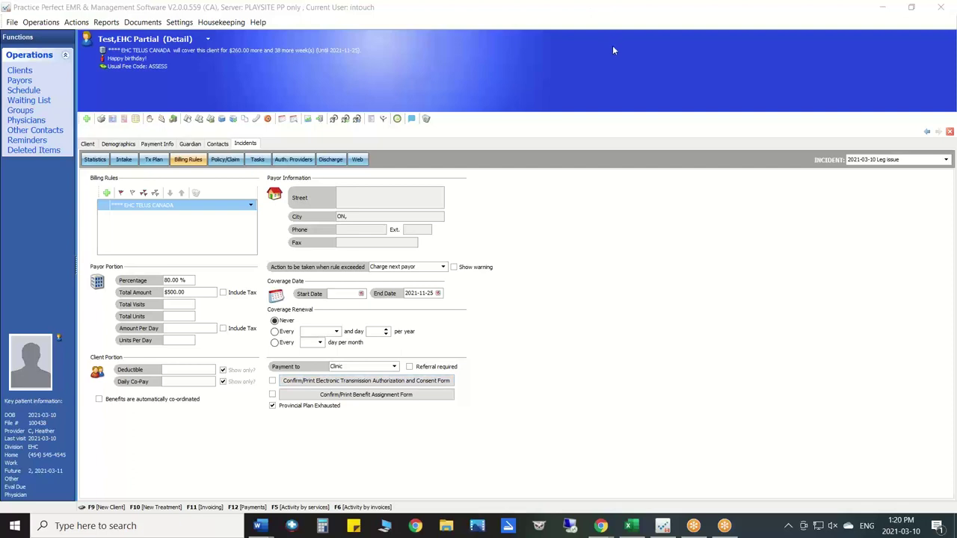
- Outline the consent form, benefit assignment and Provincial Plan Exhausted check boxes in red with an arrow and tick, and clear the markings
key("ctrl+2")
mouse_move(282, 393)
left_mouse_down()
mouse_move(274, 367)
mouse_move(272, 425)
mouse_move(284, 381)
left_mouse_up()
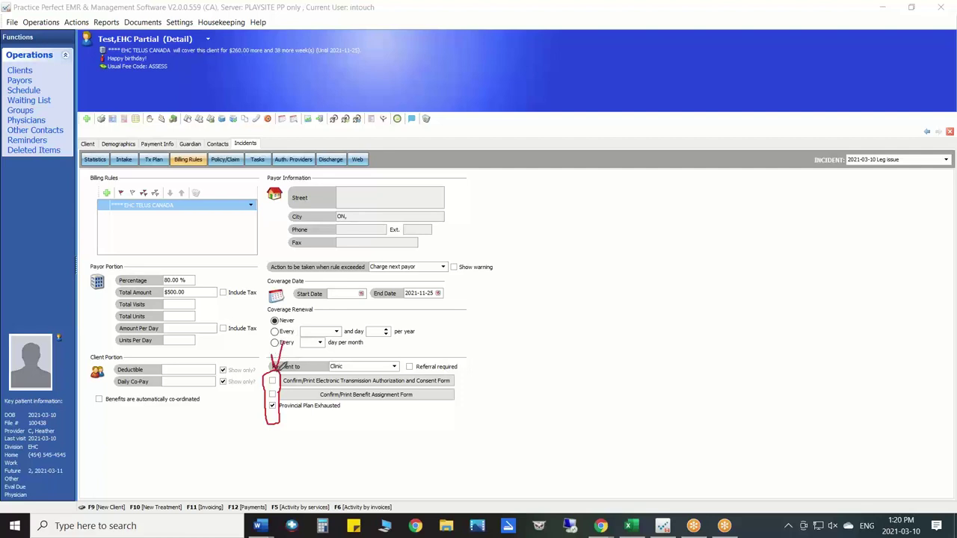
left_click_drag(273, 365, 291, 350)
left_click(273, 381)
left_click_drag(275, 386, 295, 377)
key("Escape")
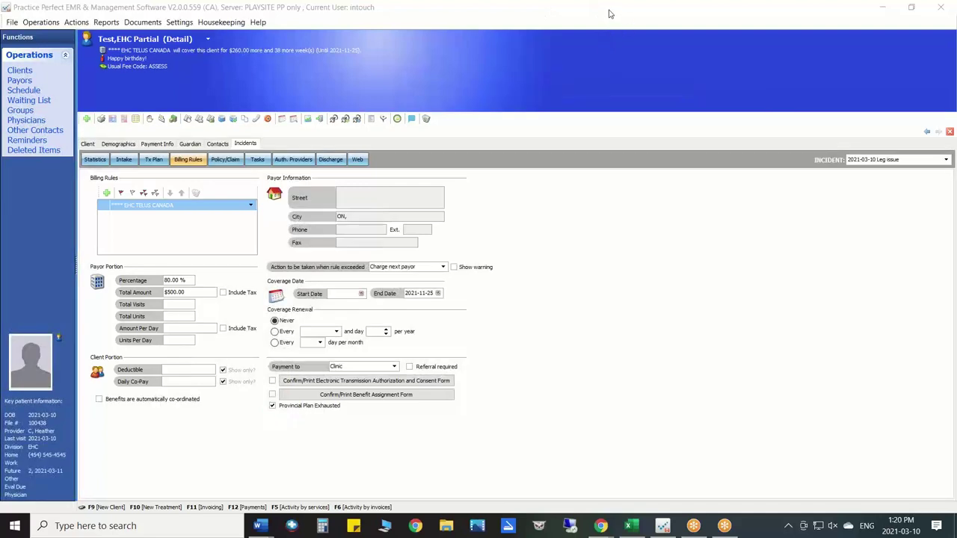
- Preview and print the Electronic Transmission Authorization and Consent Form, and mark the Benefit Assignment Form as confirmed
left_click(272, 380)
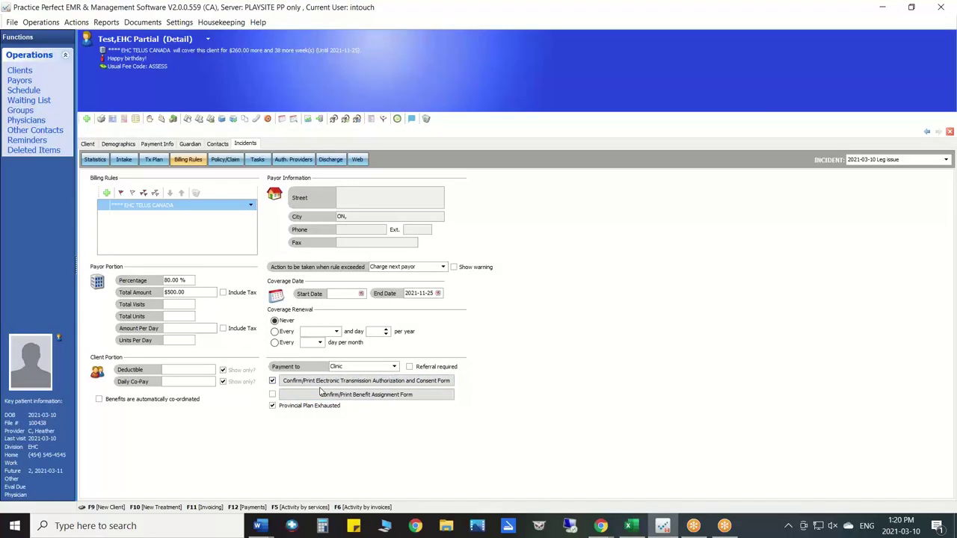
left_click(273, 381)
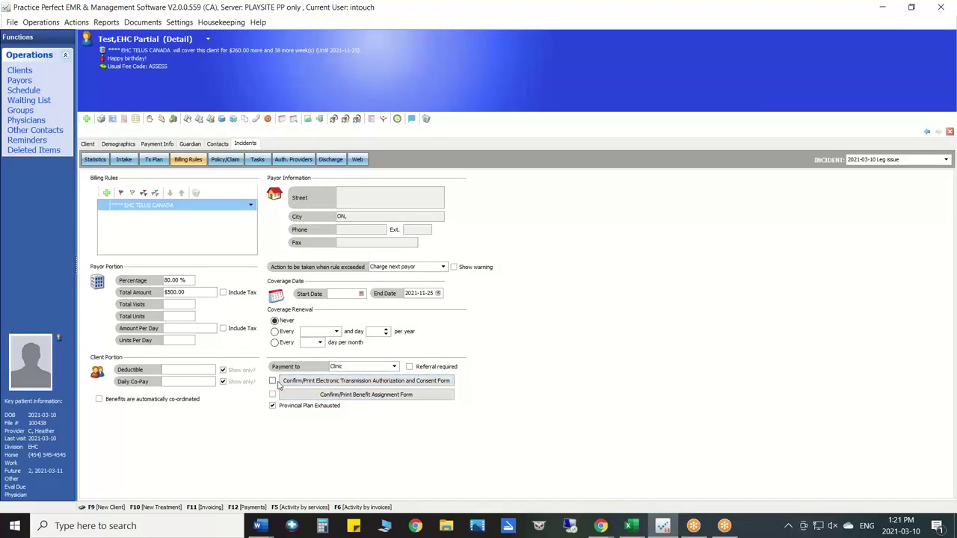
left_click(344, 383)
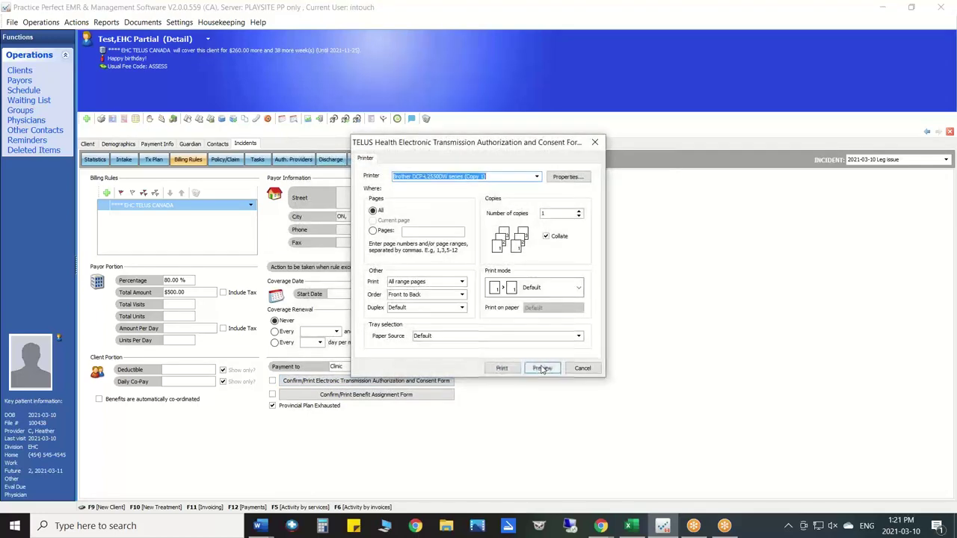
left_click(542, 369)
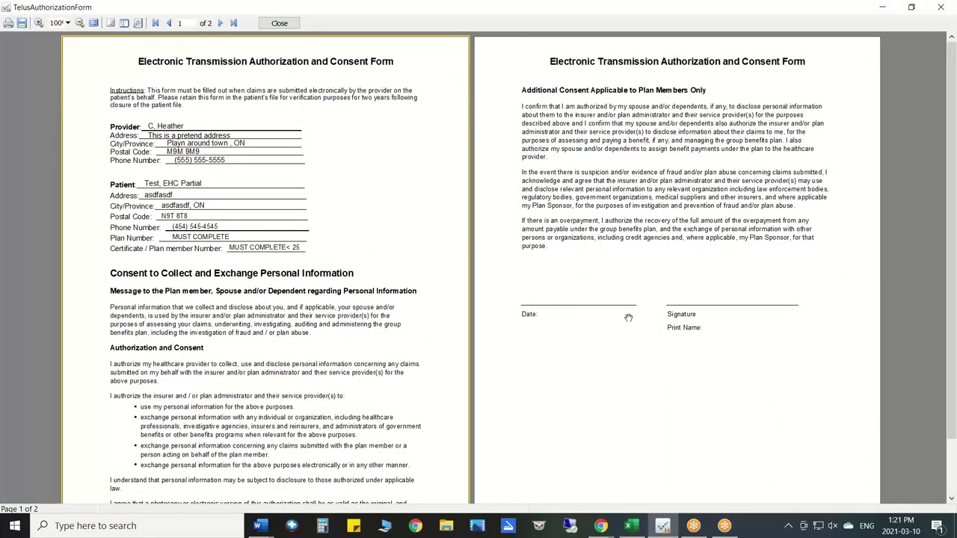
left_click(279, 23)
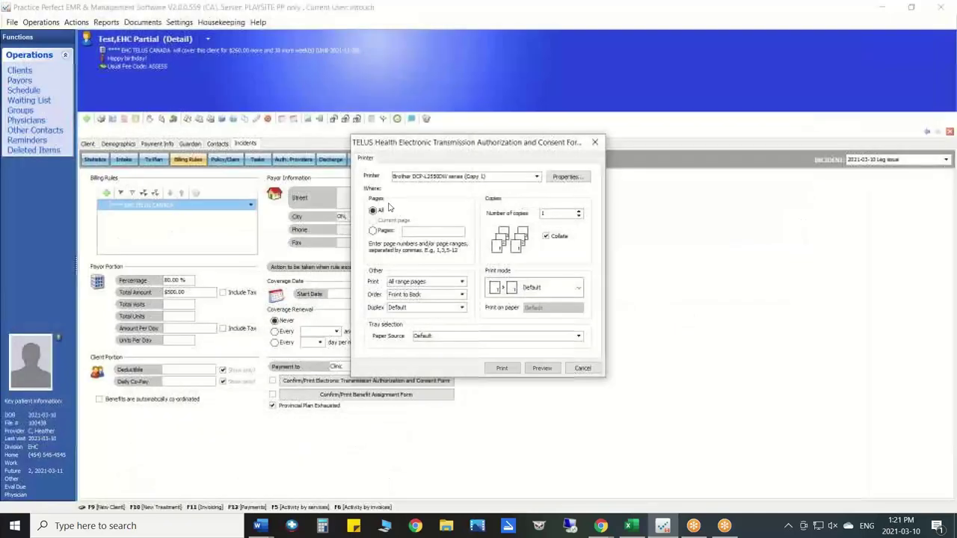
left_click(502, 367)
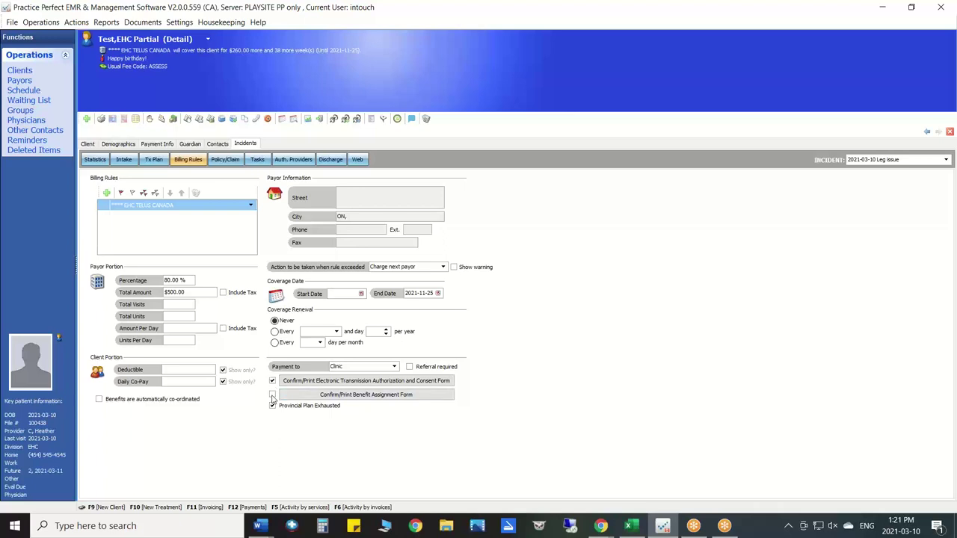
left_click(272, 395)
- Check the injury date and its calendar in the Leg issue incident's statistics
left_click(96, 160)
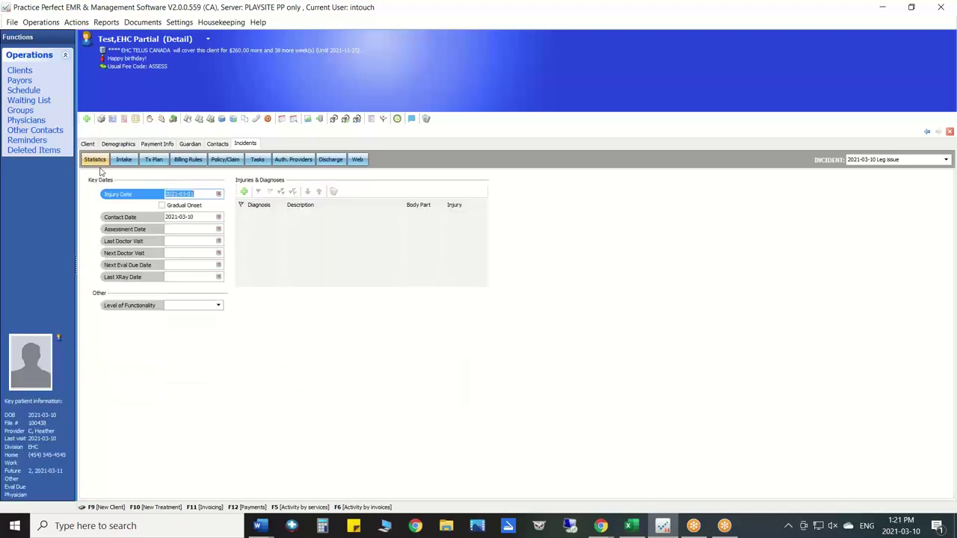
left_click_drag(198, 194, 163, 194)
key("End")
left_click_drag(195, 194, 152, 200)
left_click(218, 195)
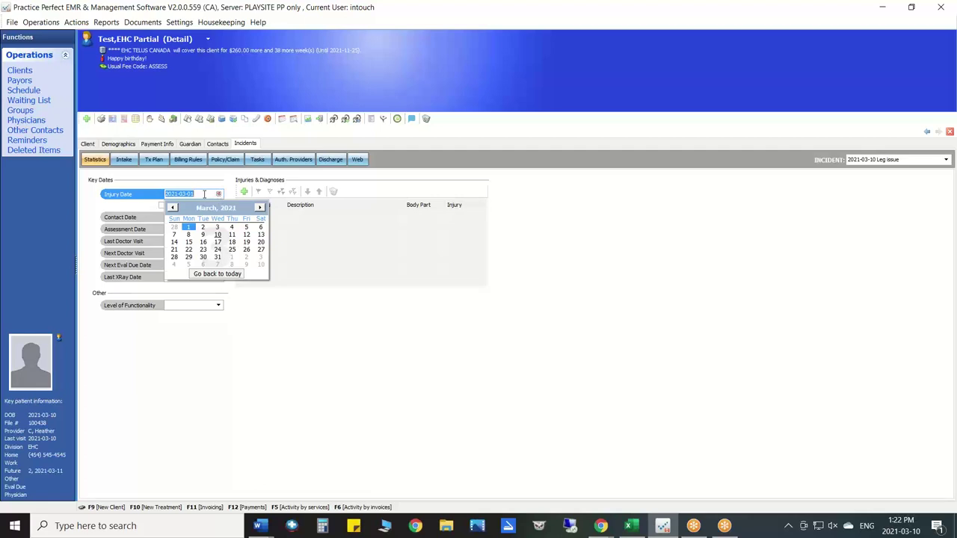
left_click(204, 193)
left_click_drag(204, 193, 165, 195)
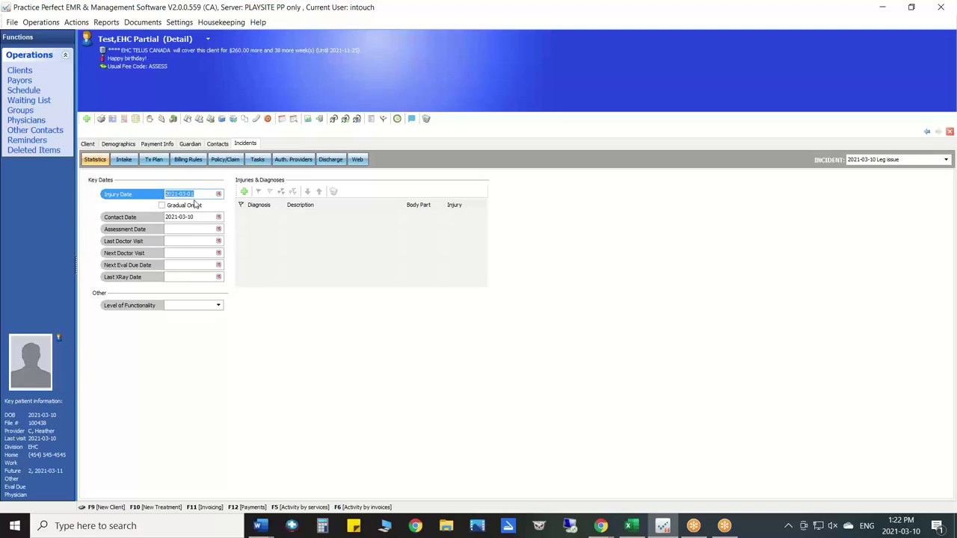
- Review the confirmed billing rules and the policy number and ID number fields in the Leg issue incident's policy/claim information
left_click(190, 161)
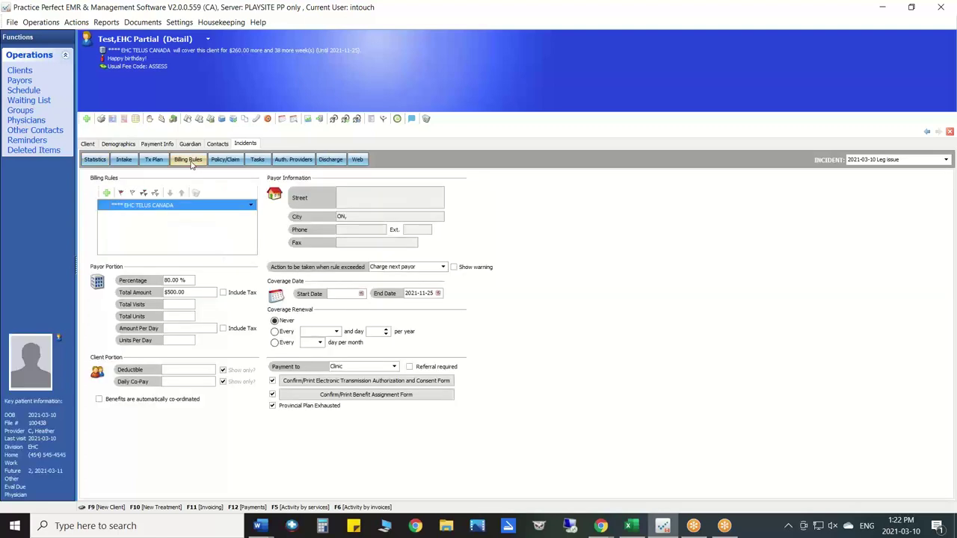
left_click(221, 162)
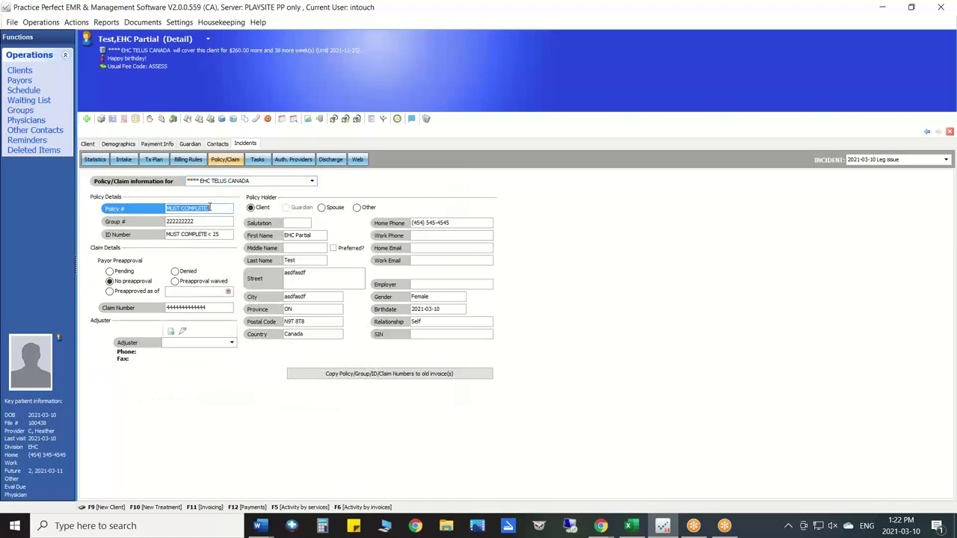
left_click(207, 236)
left_click_drag(220, 234, 161, 234)
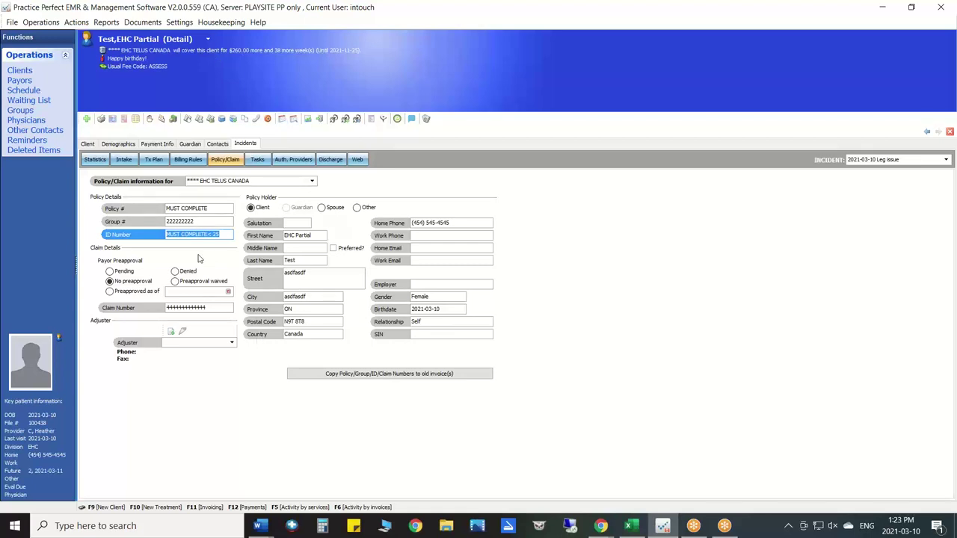
- Return to the schedule and view the status options for the Wednesday, March 10 EHC Partial test appointment
left_click(23, 89)
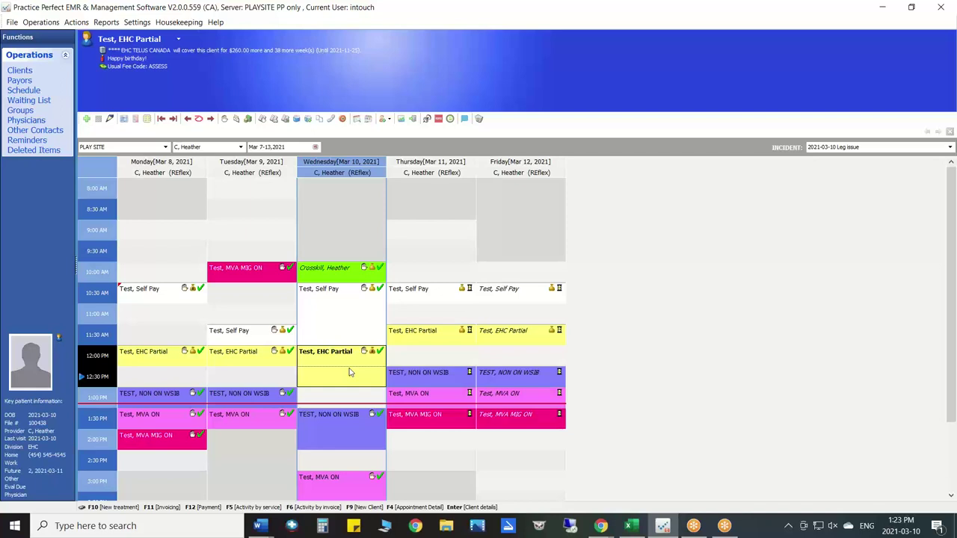
right_click(379, 357)
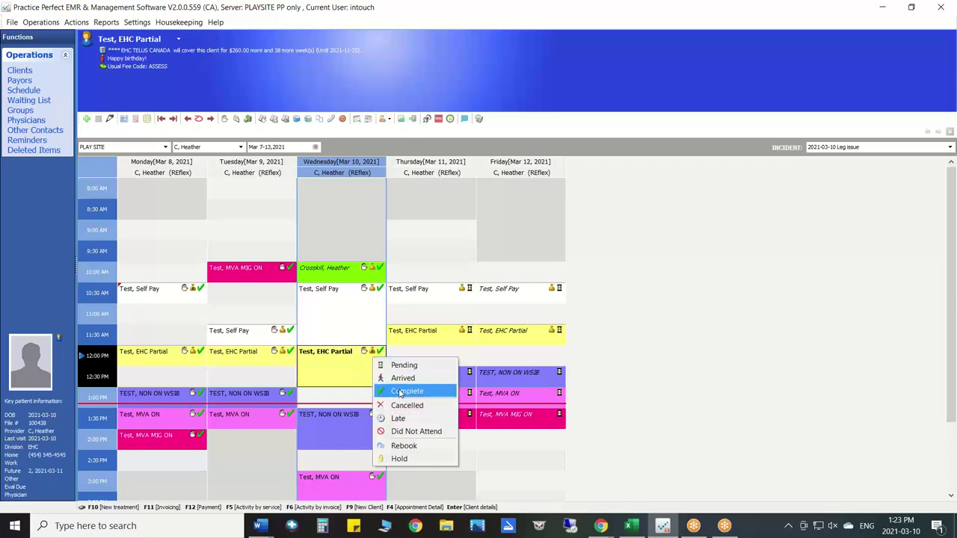
left_click(365, 373)
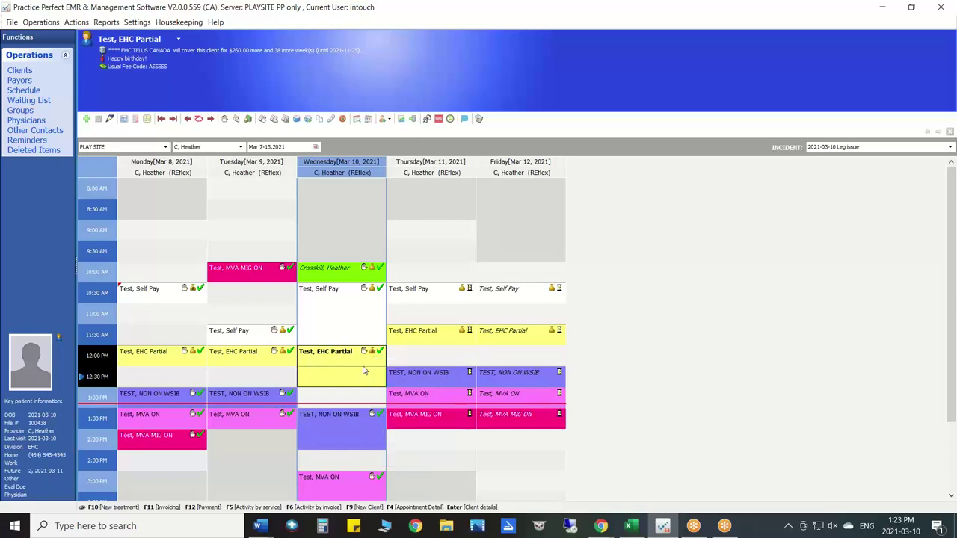
- Open a new treatment for the EHC Partial test client, review how the ASSESS fee splits between payor and client, and cancel it
left_click(225, 118)
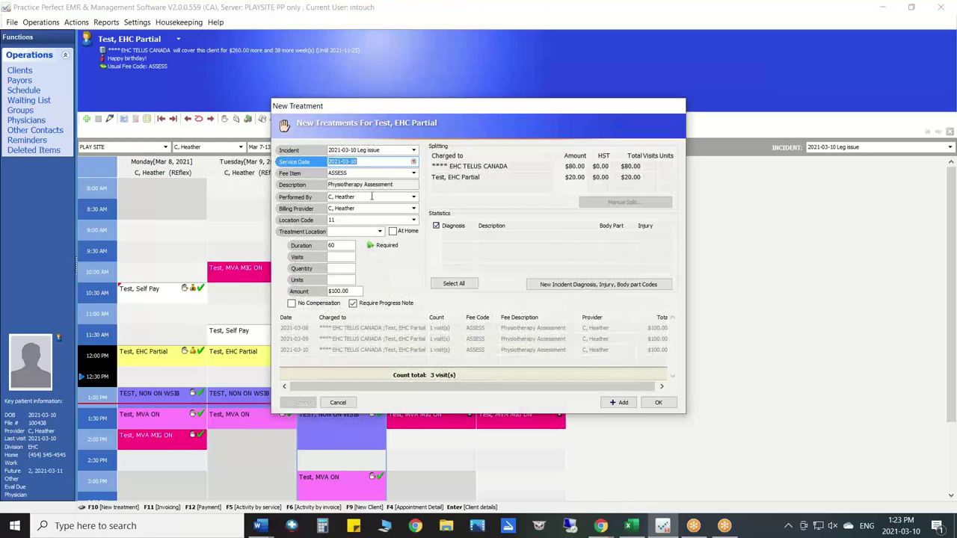
key("Tab")
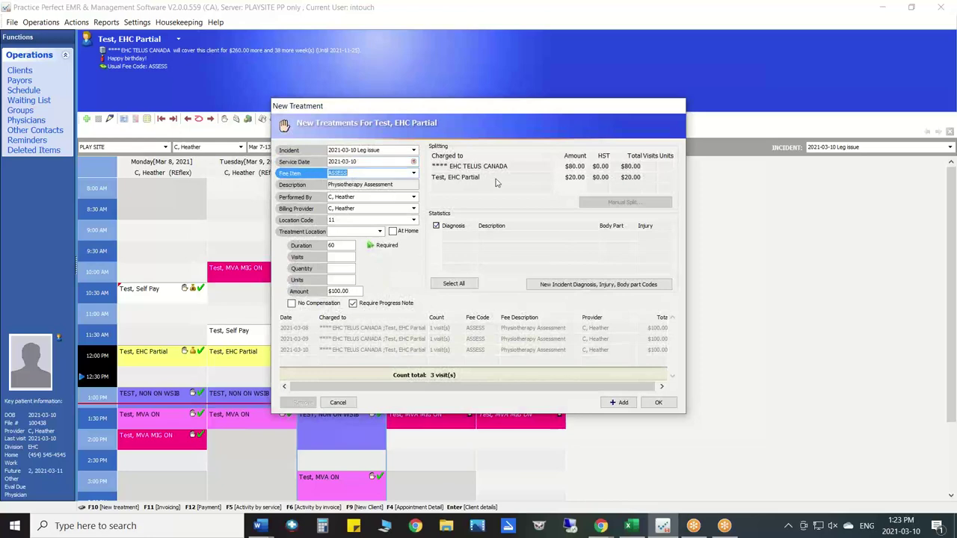
left_click(521, 169)
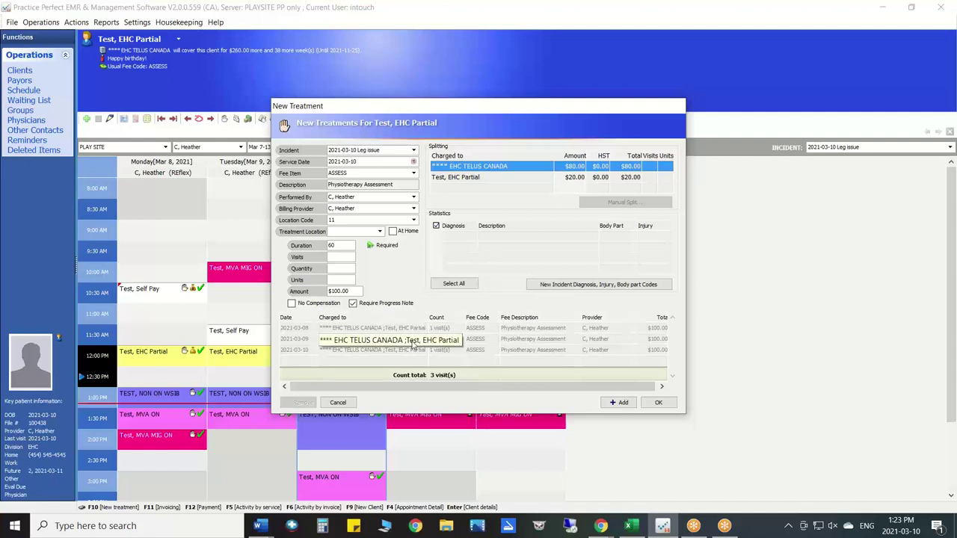
left_click(336, 402)
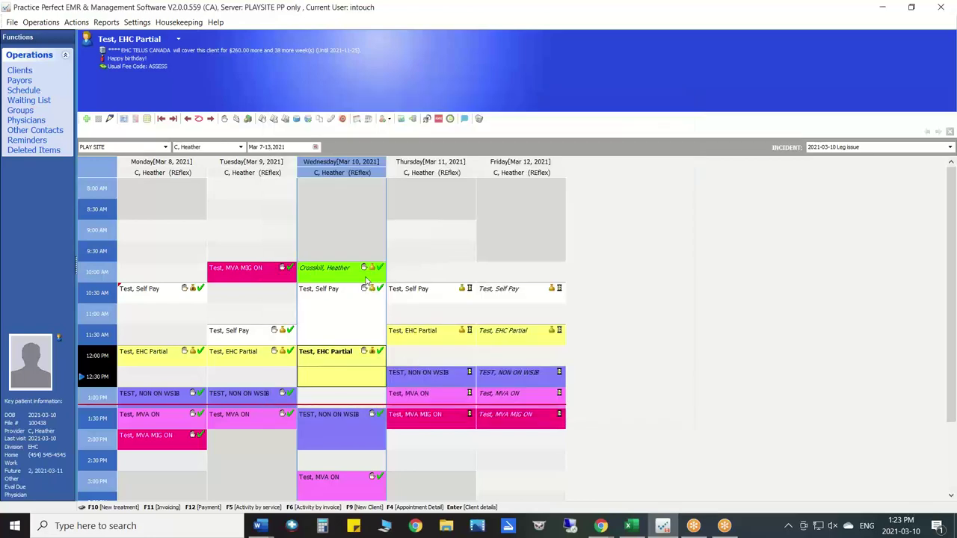
- Open a new payment for the Wednesday, March 10 Self Pay test client, view its methods, select Produce Invoice/Receipt, and cancel it
left_click(365, 303)
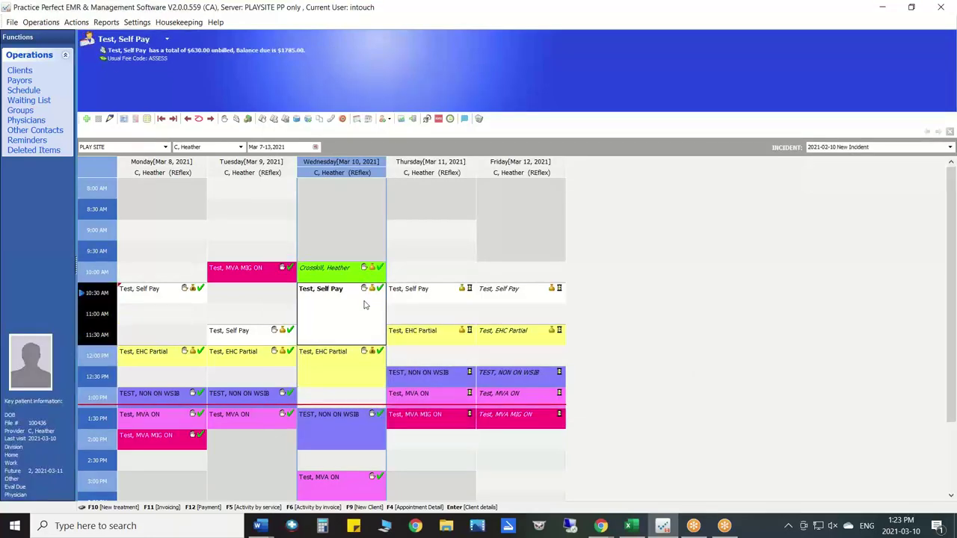
left_click(248, 119)
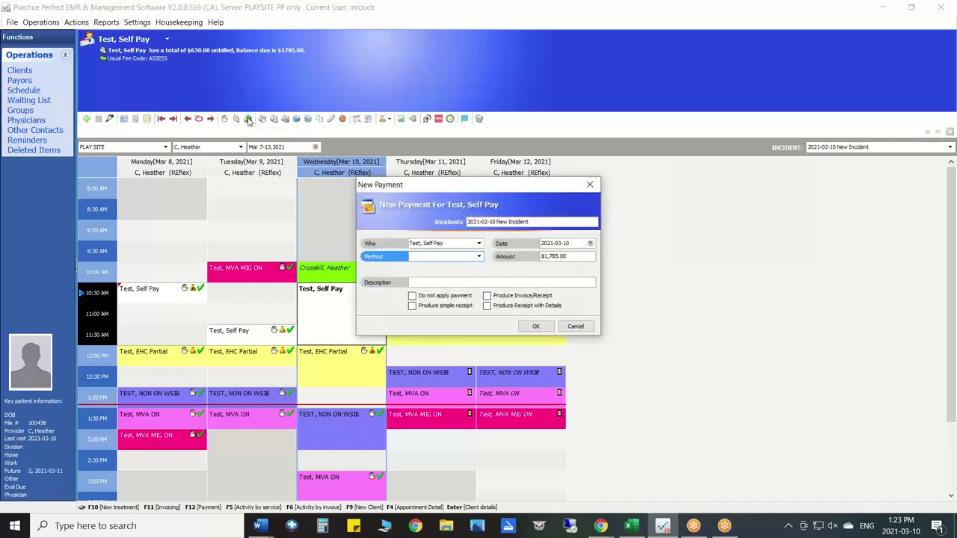
left_click(459, 241)
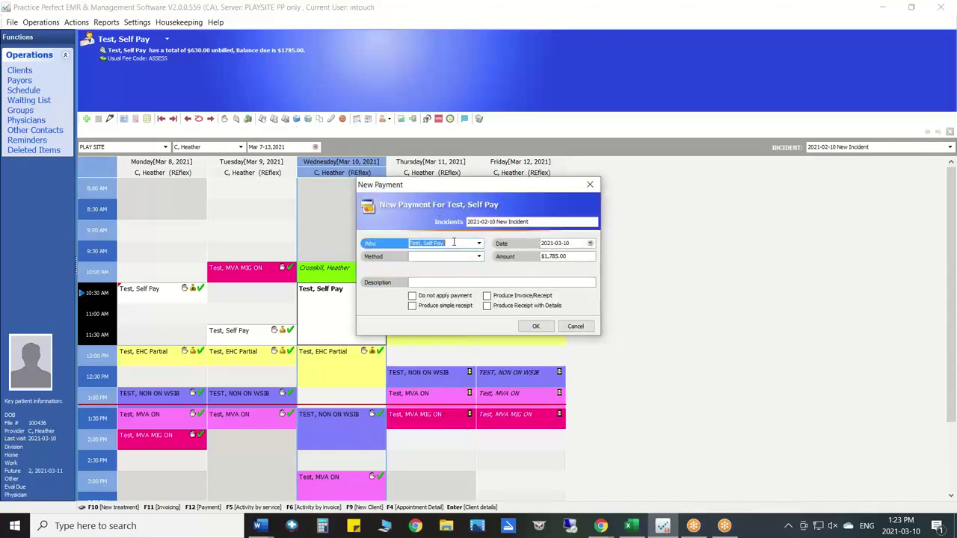
left_click(541, 257)
left_click(480, 257)
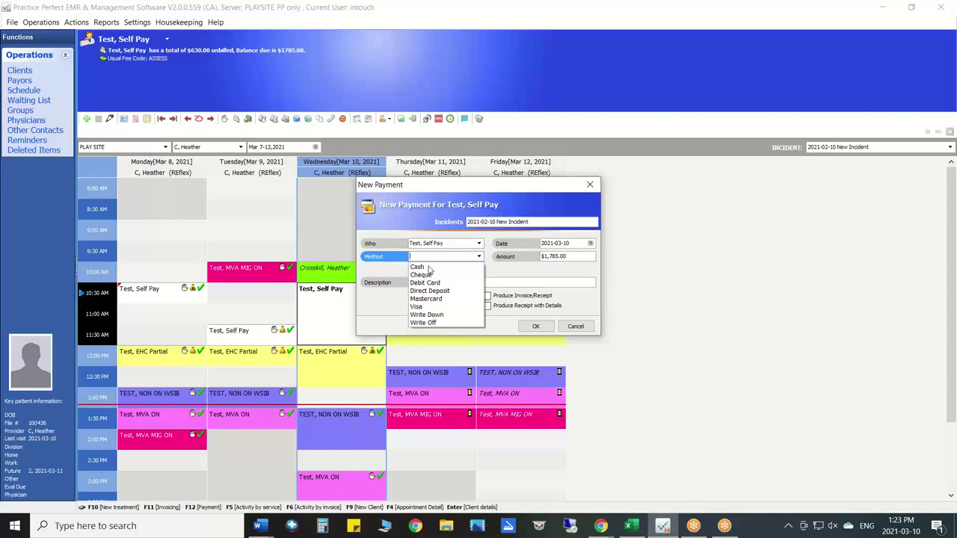
left_click(506, 278)
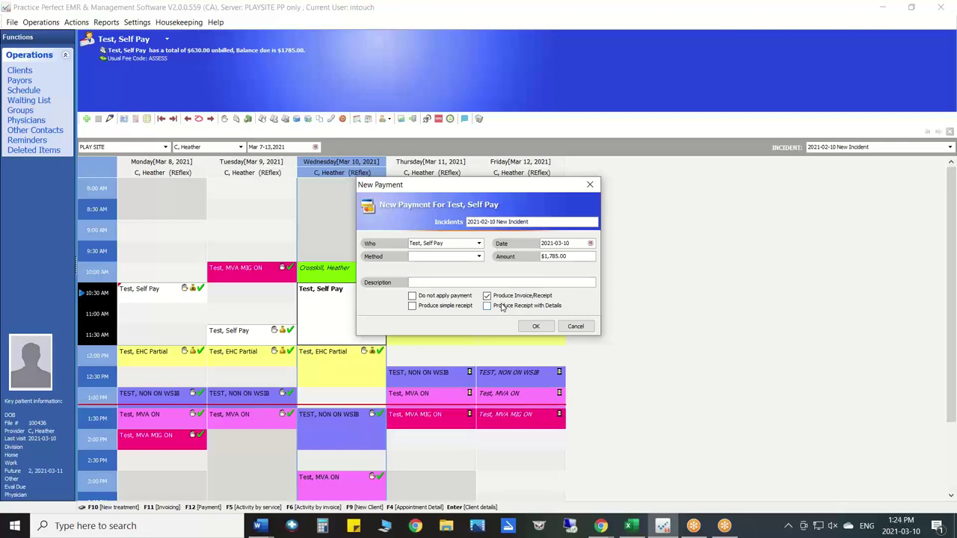
left_click(575, 327)
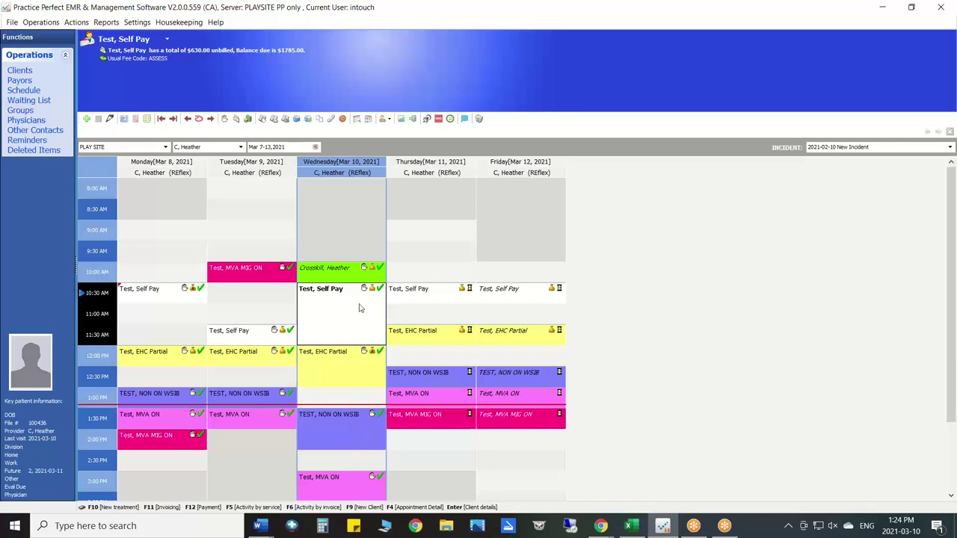
- Prepare the EHC Partial client's Leg issue invoice to EHC TELUS CANADA for all uninvoiced activities, and circle the Send option in red
left_click(356, 358)
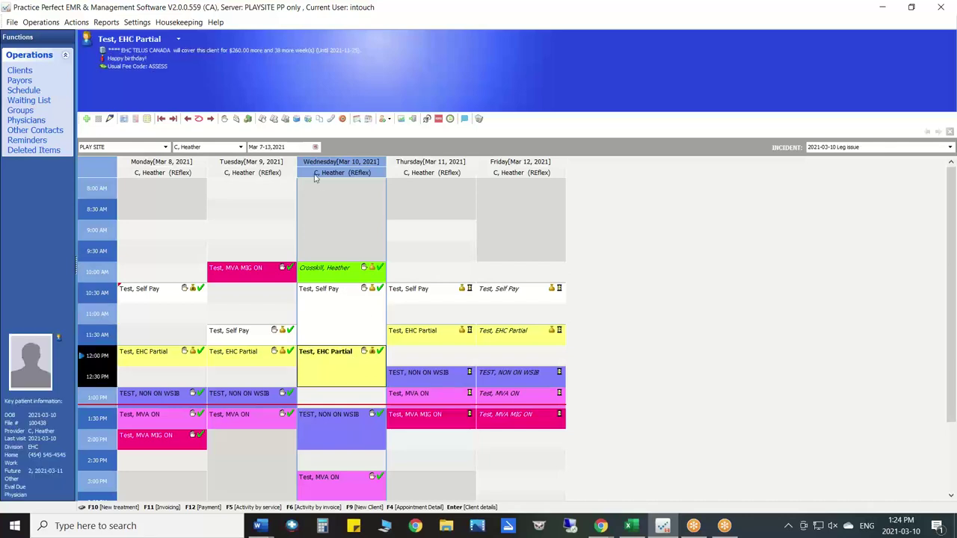
left_click(236, 122)
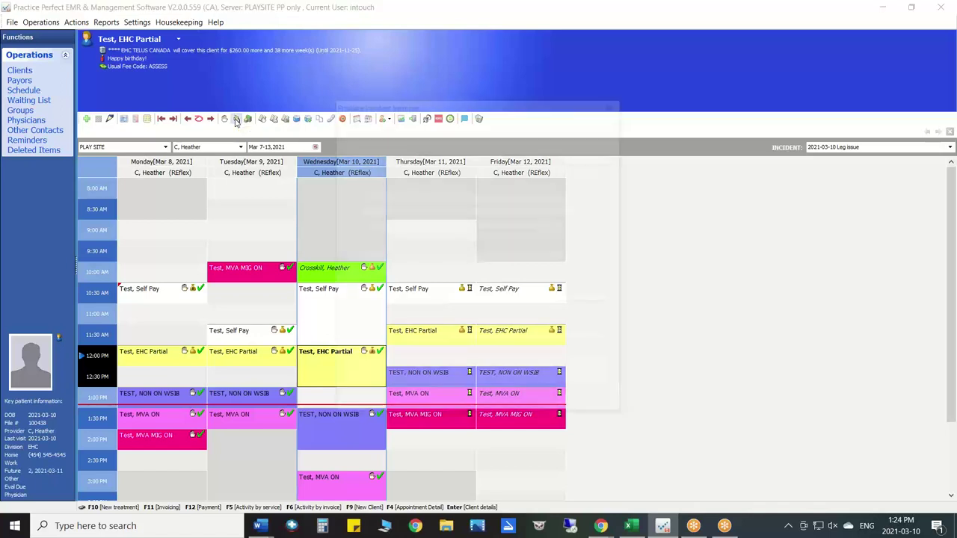
left_click(495, 171)
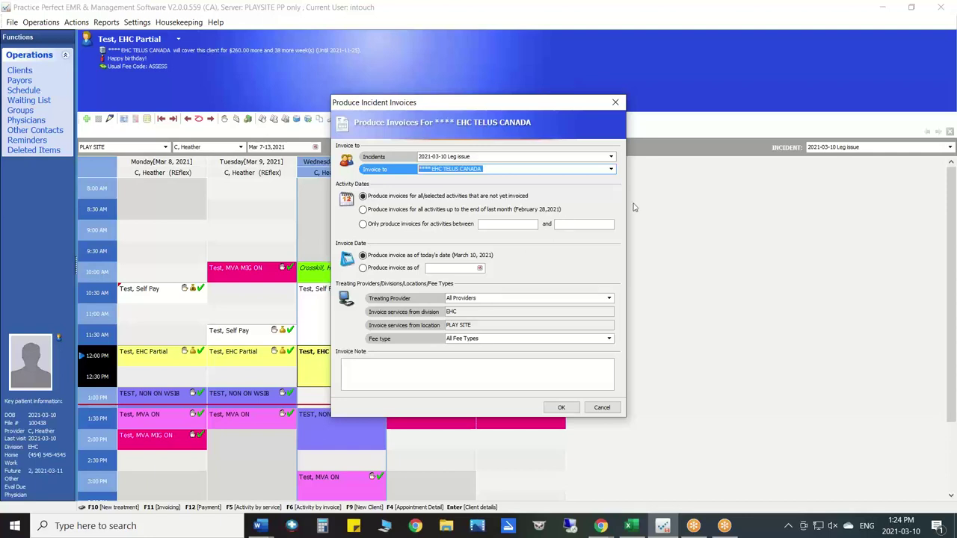
left_click(610, 170)
left_click(611, 171)
left_click(561, 407)
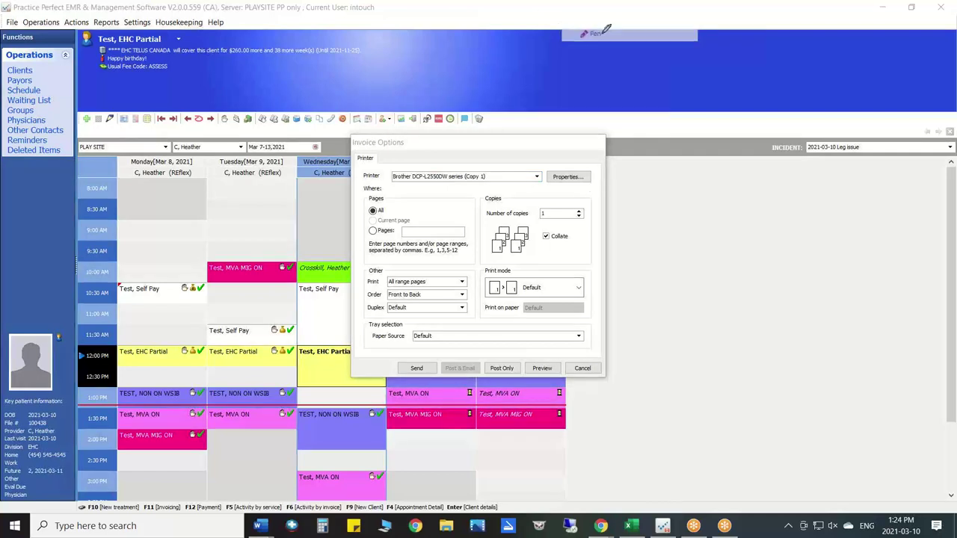
mouse_move(445, 352)
left_mouse_down()
mouse_move(385, 365)
mouse_move(441, 391)
mouse_move(448, 353)
left_mouse_up()
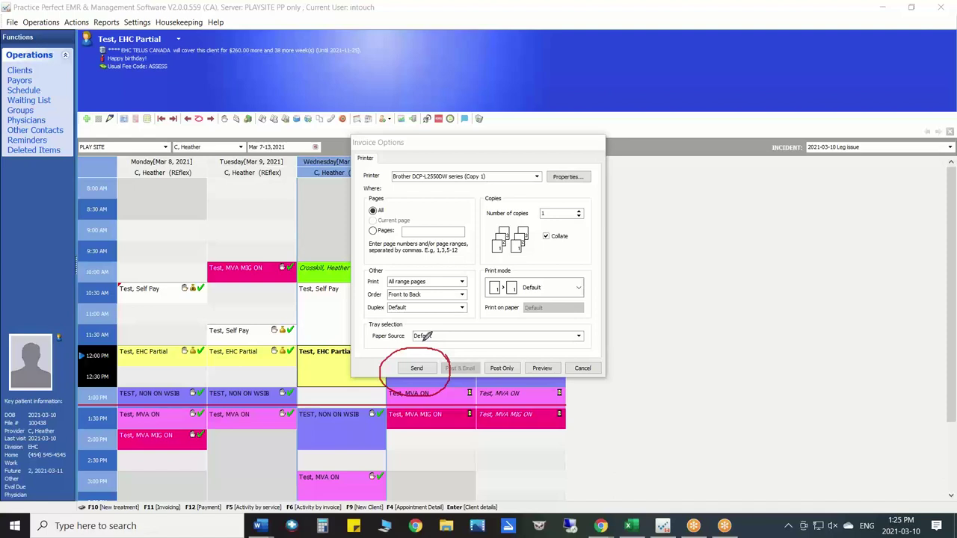
- Clear the red circle from the screen and preview the TELUS invoice submission report
mouse_move(441, 273)
left_mouse_down()
mouse_move(417, 338)
mouse_move(453, 307)
left_mouse_up()
key("Escape")
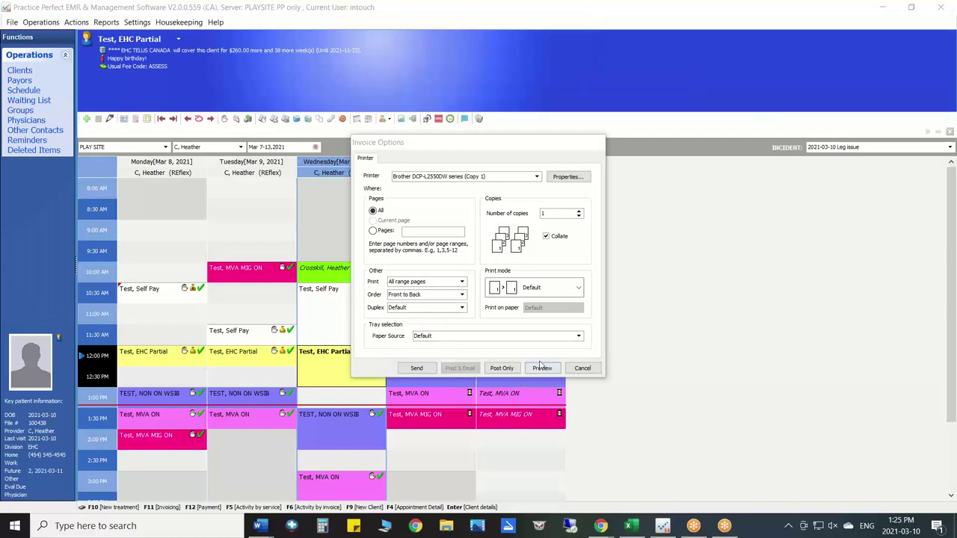
key("Return")
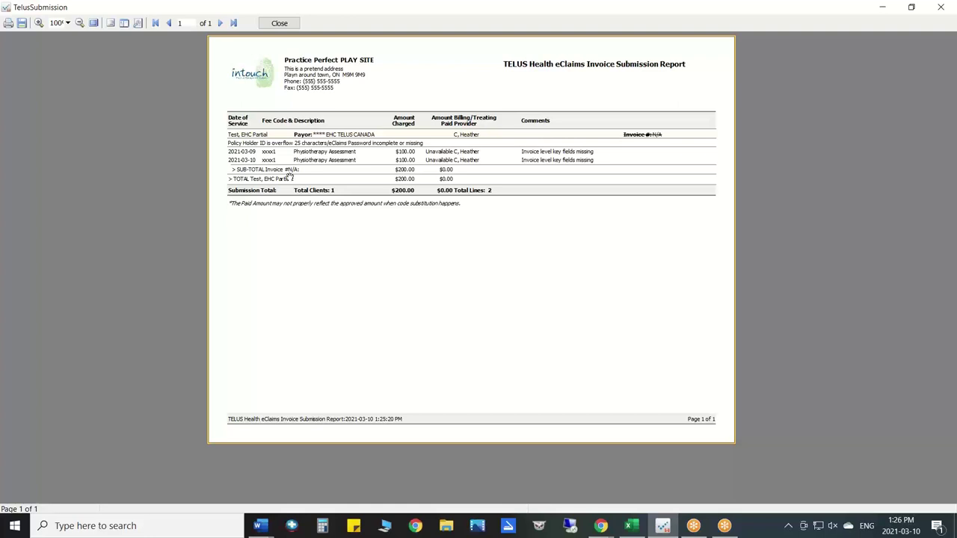
- Circle the Comments entries on the submission report in red, erase the drawing, and close the report and the invoice options
left_click(590, 12)
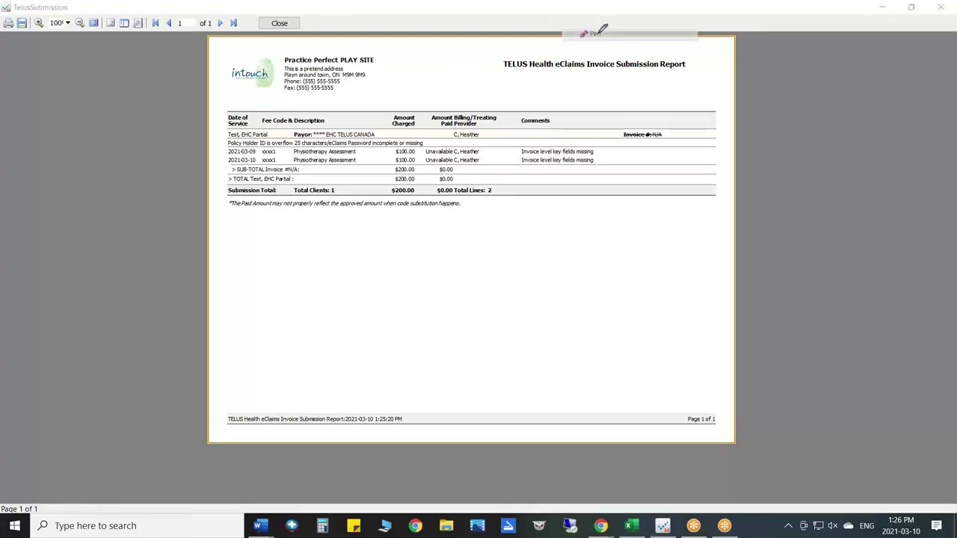
mouse_move(635, 139)
left_mouse_down()
mouse_move(647, 192)
mouse_move(634, 150)
left_mouse_up()
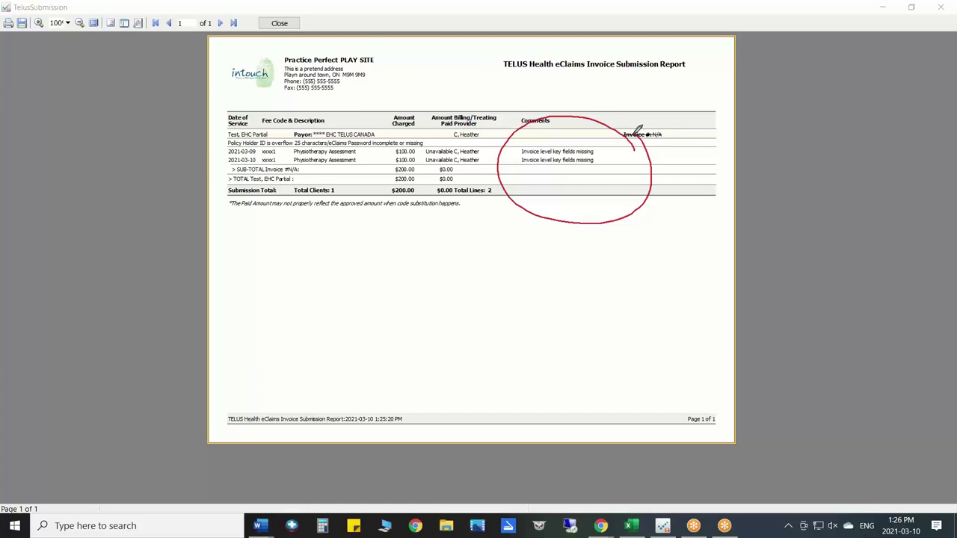
mouse_move(636, 73)
left_mouse_down()
mouse_move(606, 81)
mouse_move(648, 94)
left_mouse_up()
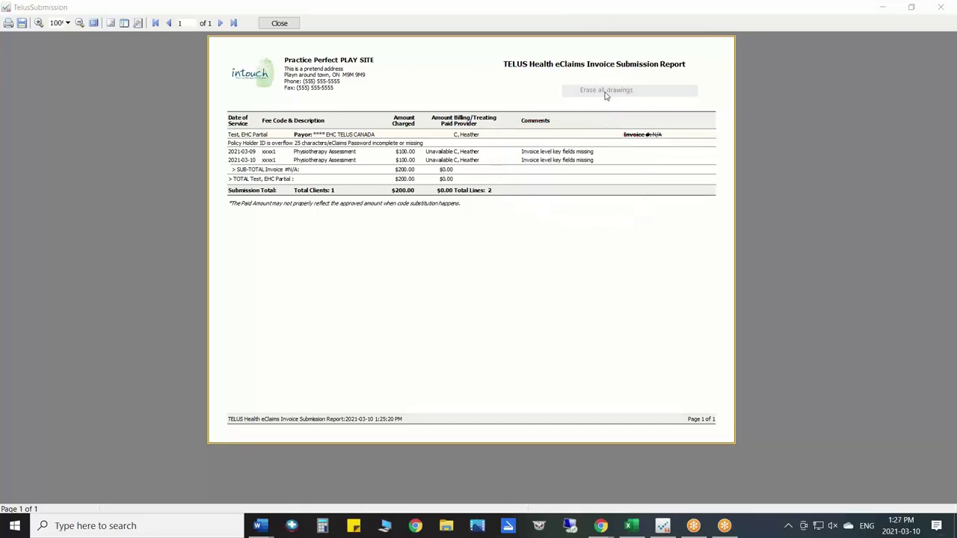
left_click(278, 23)
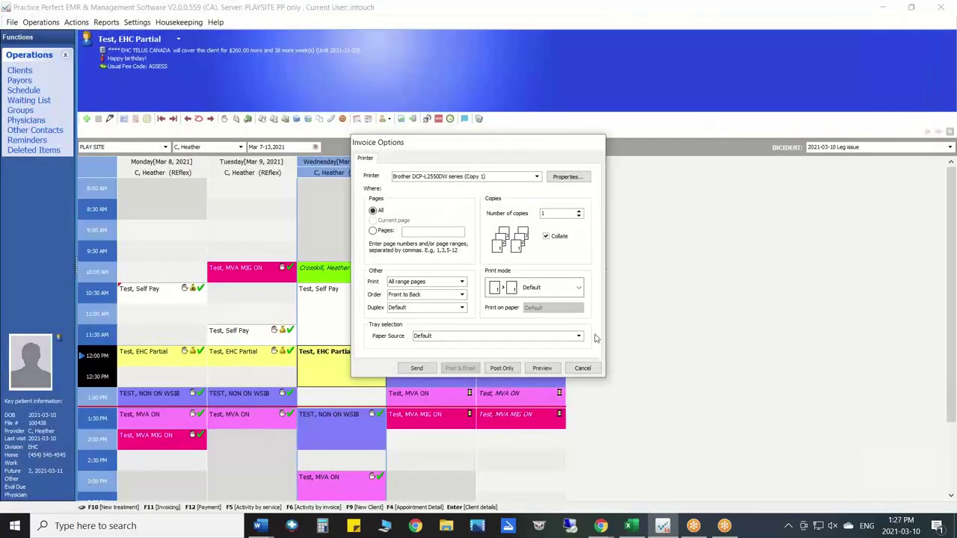
left_click(582, 368)
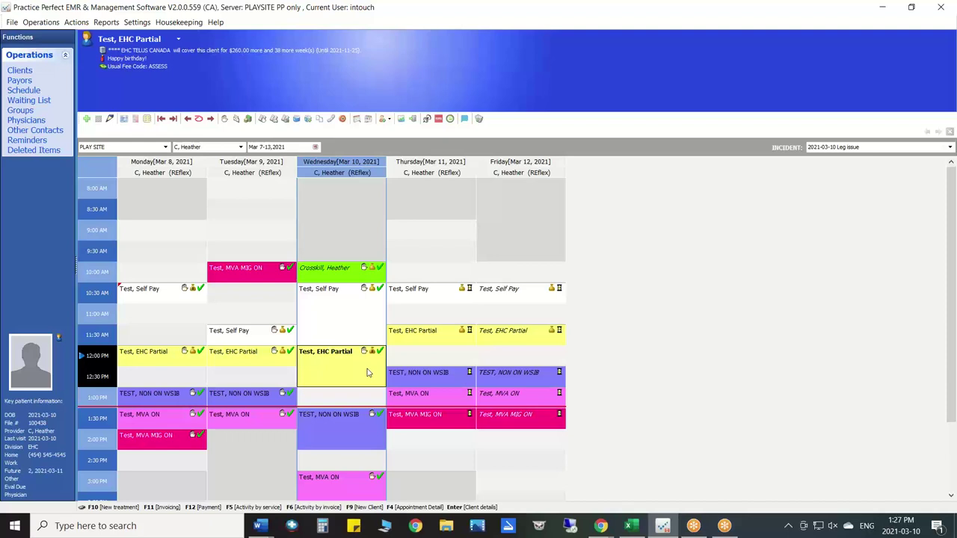
- Open the EHC Partial test client's details and review the birthdate and the Leg issue incident's billing rules
double_click(367, 372)
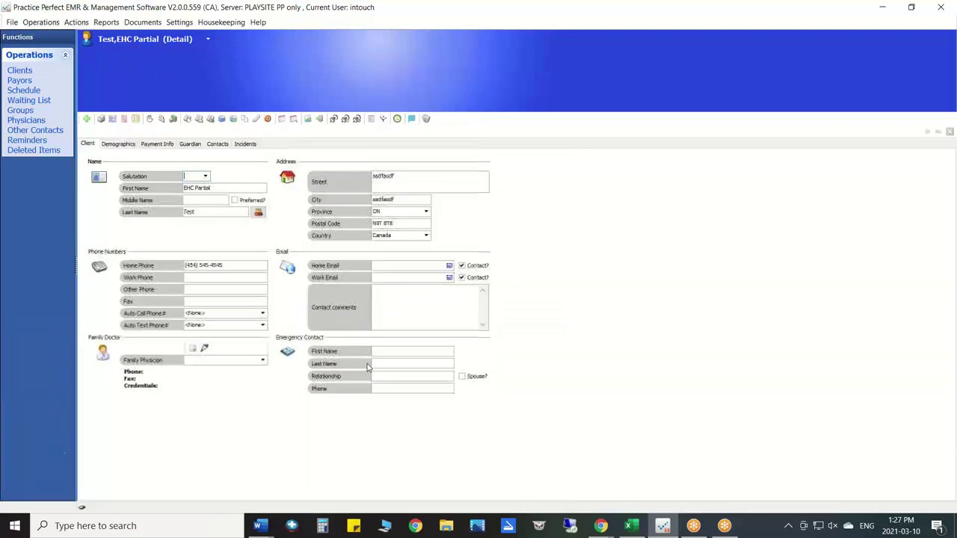
left_click(127, 146)
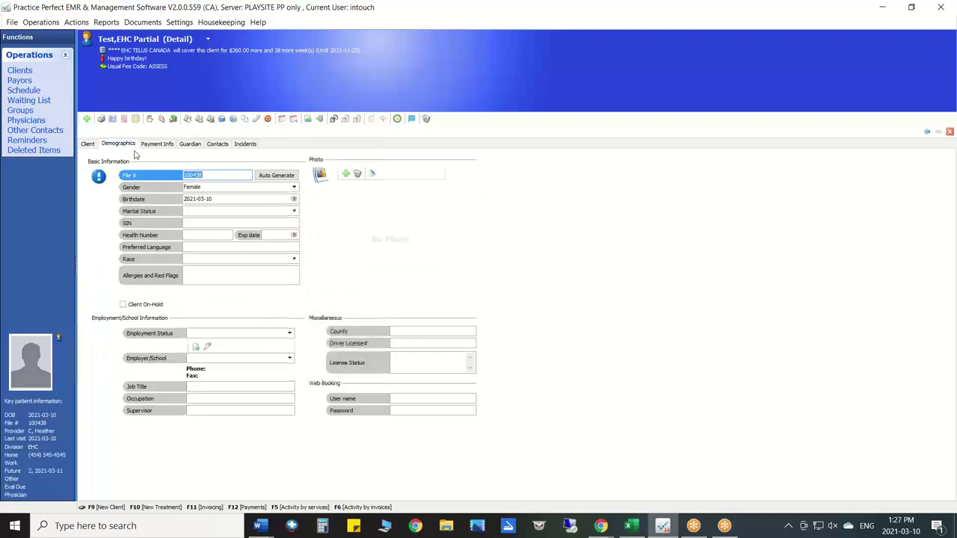
left_click(219, 200)
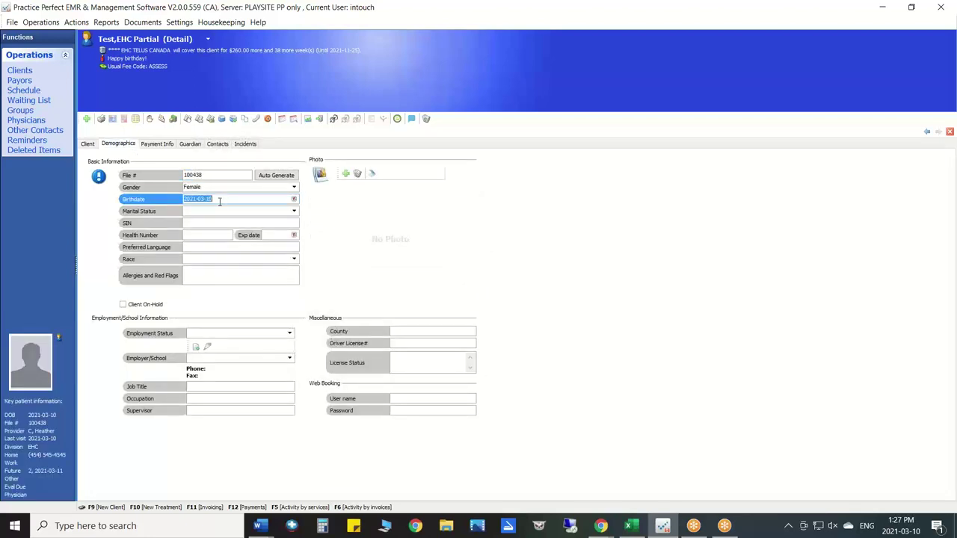
left_click(245, 144)
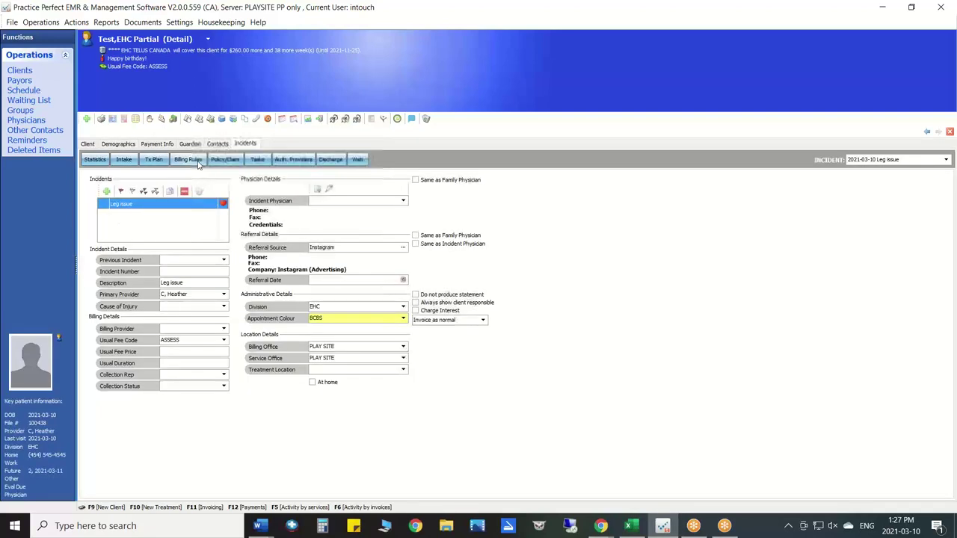
left_click(198, 162)
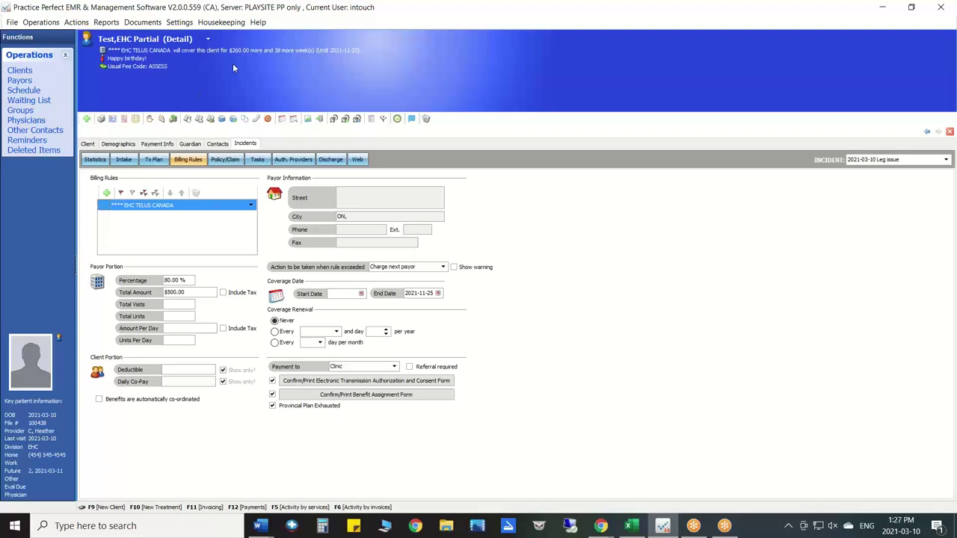
- Open the ASSESS fee code, check its default visits, set its rate to $100.00 per 1 visit, and leave the fee code
left_click(222, 22)
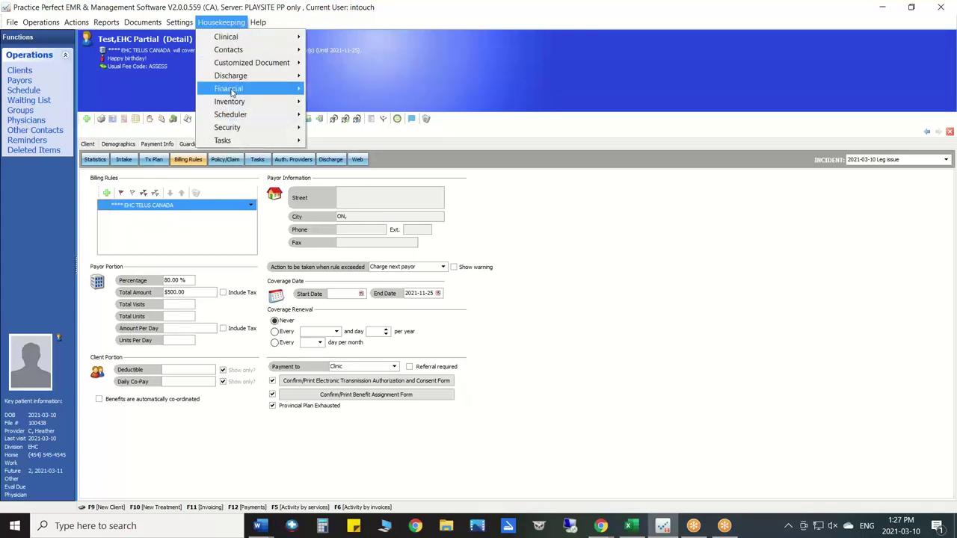
mouse_move(233, 93)
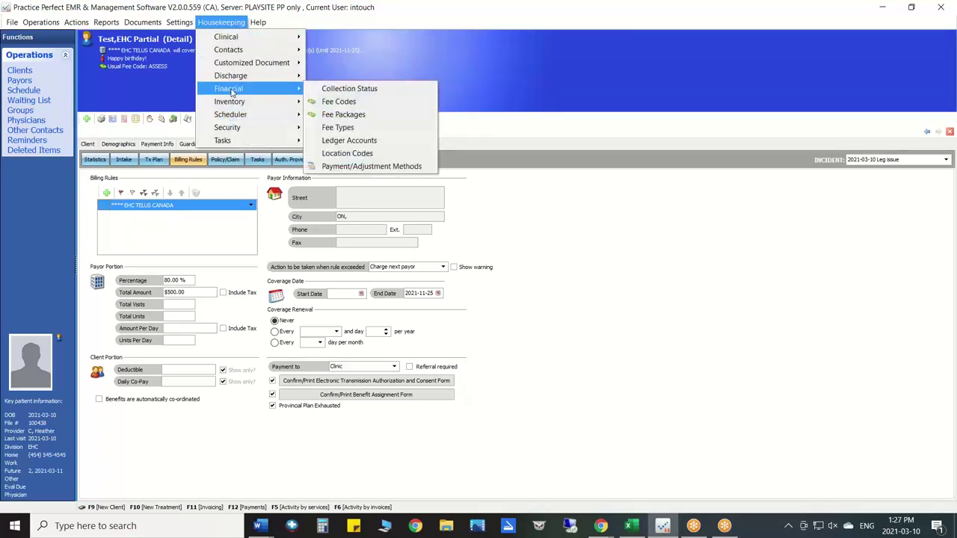
left_click(329, 102)
left_click(187, 200)
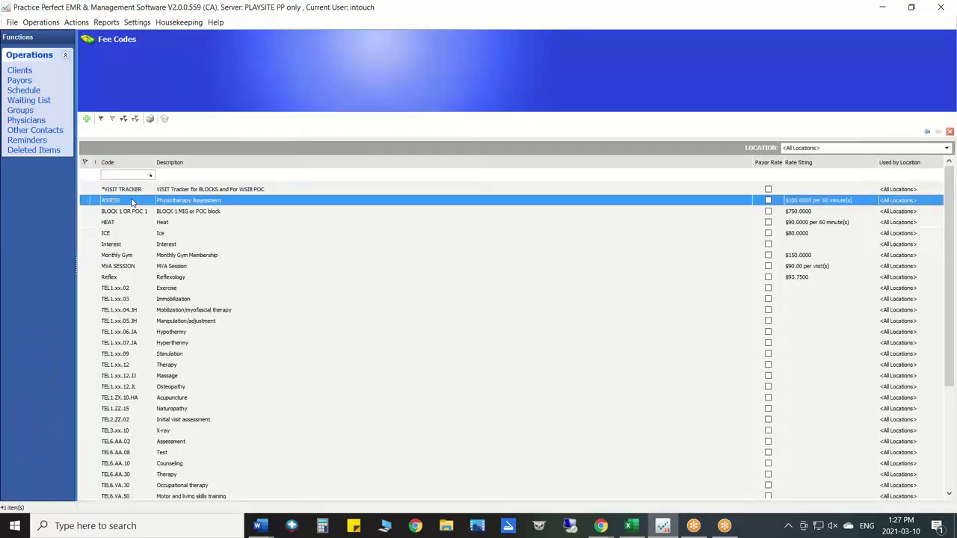
double_click(187, 200)
left_click(207, 278)
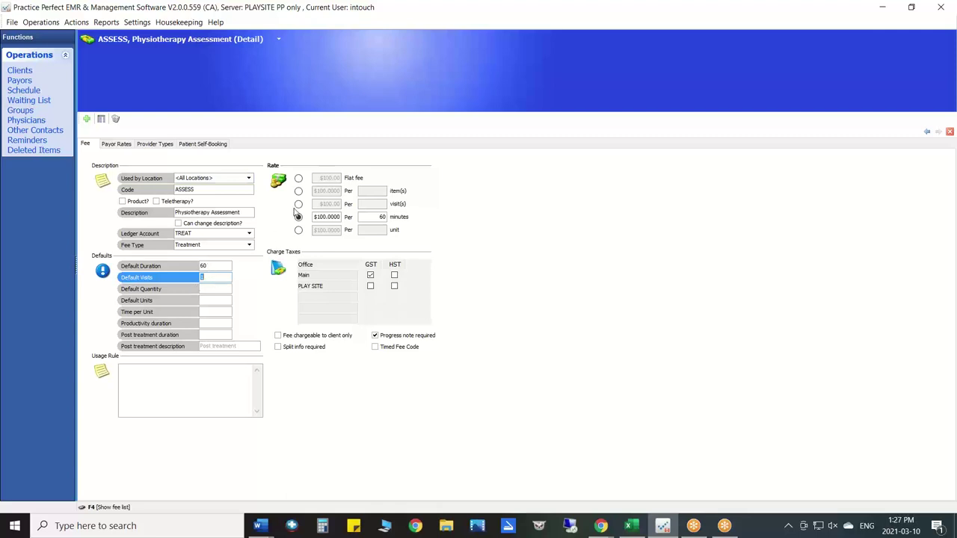
left_click(298, 204)
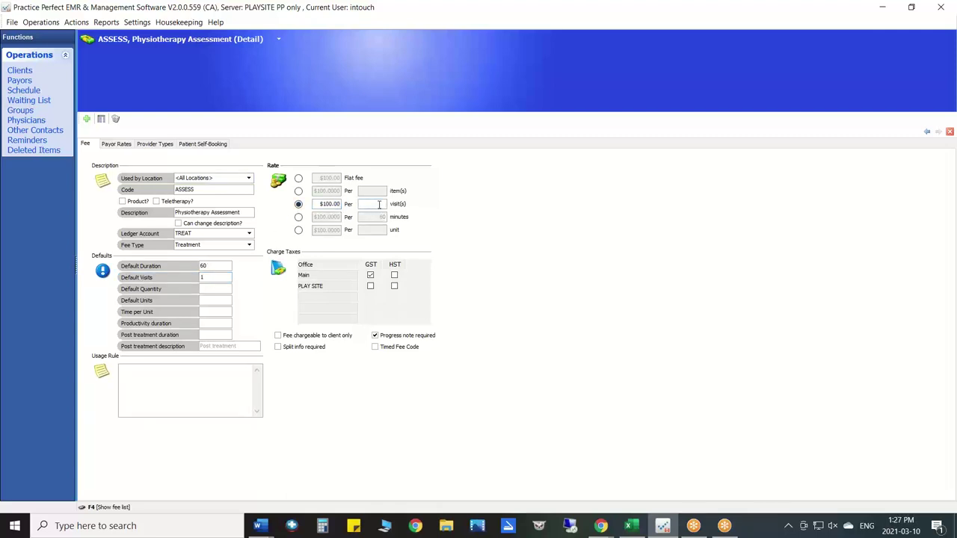
left_click(379, 204)
type("1")
left_click(927, 132)
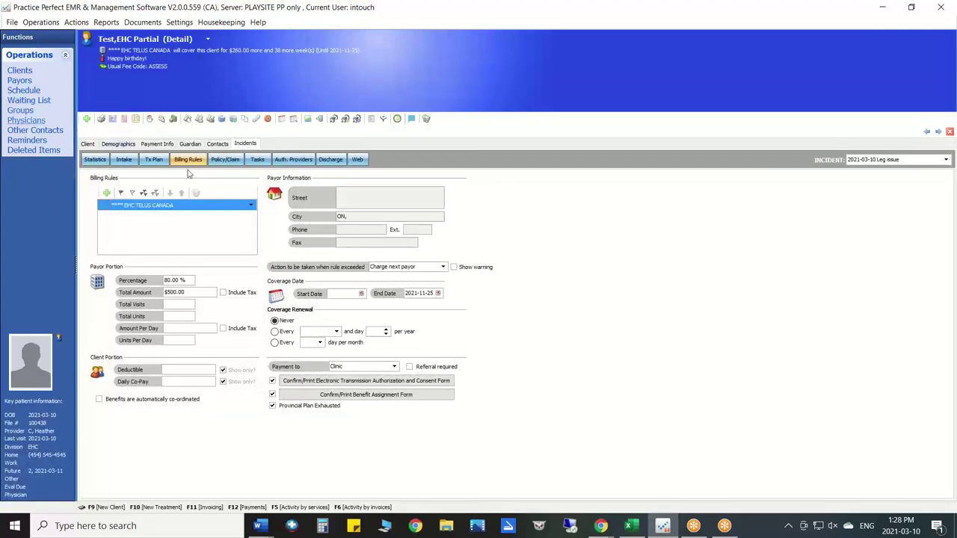
- Return to the schedule, preview the EHC Partial client's Leg issue invoice to EHC TELUS CANADA, and cancel without sending it
left_click(42, 91)
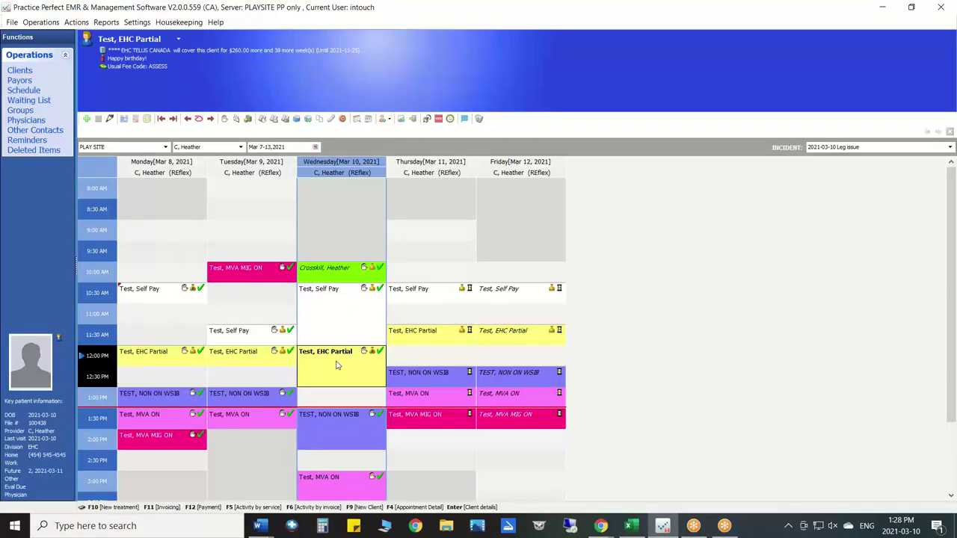
left_click(237, 119)
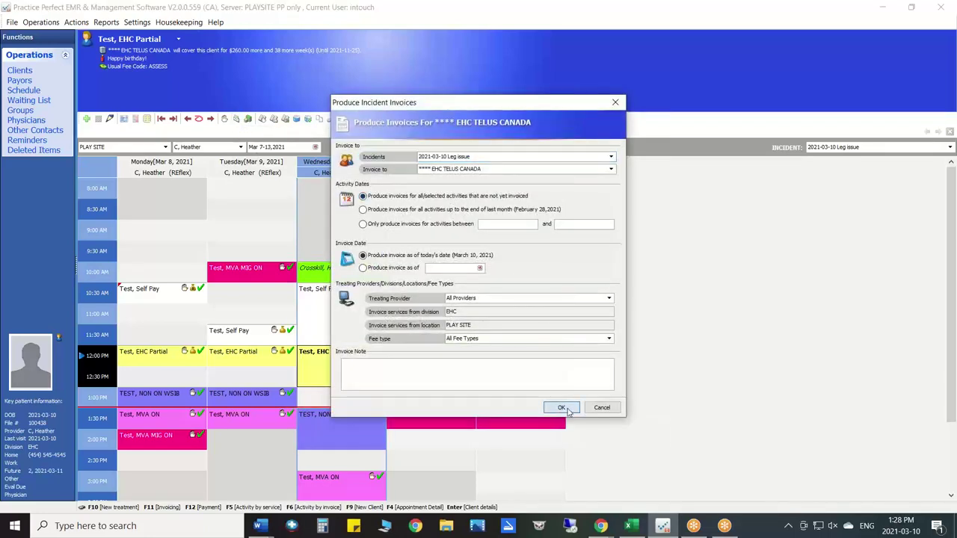
left_click(563, 408)
left_click(543, 368)
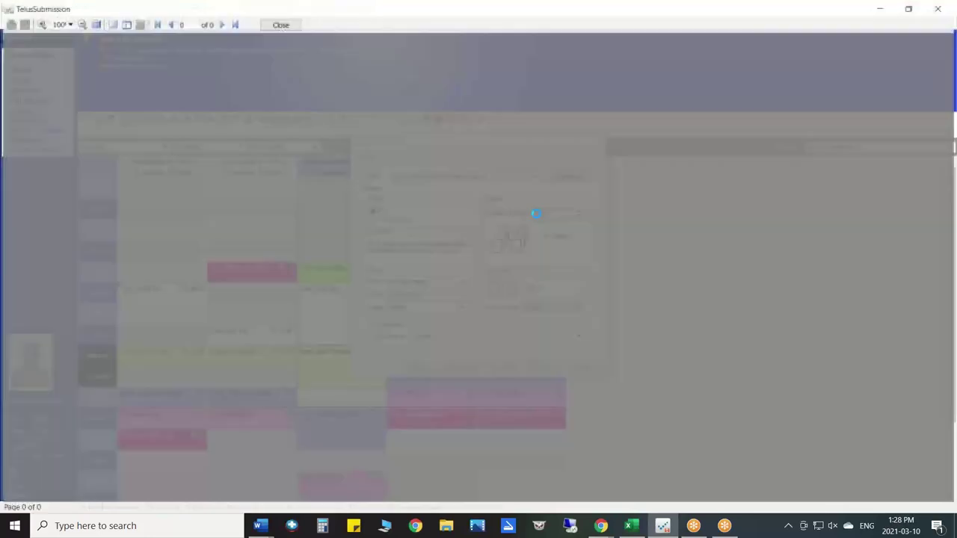
left_click(276, 23)
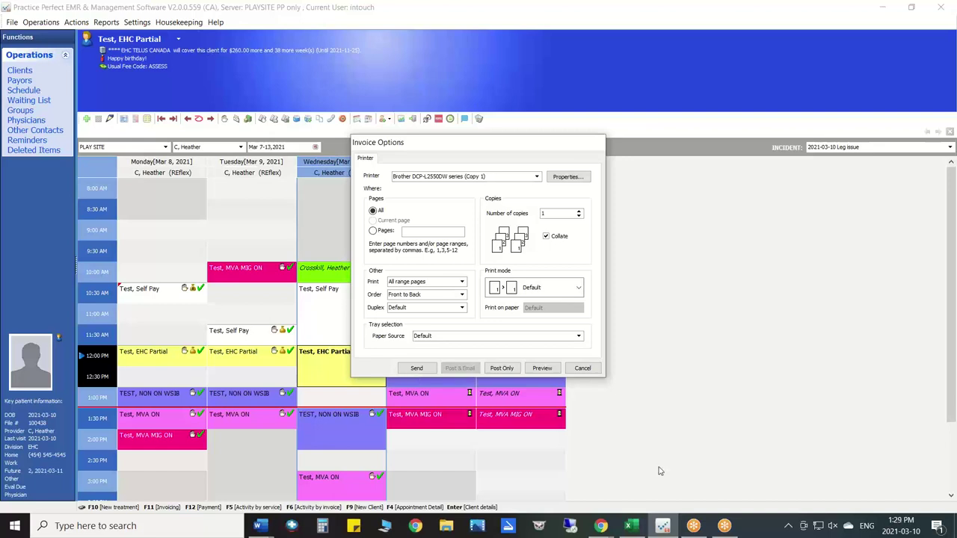
left_click(583, 368)
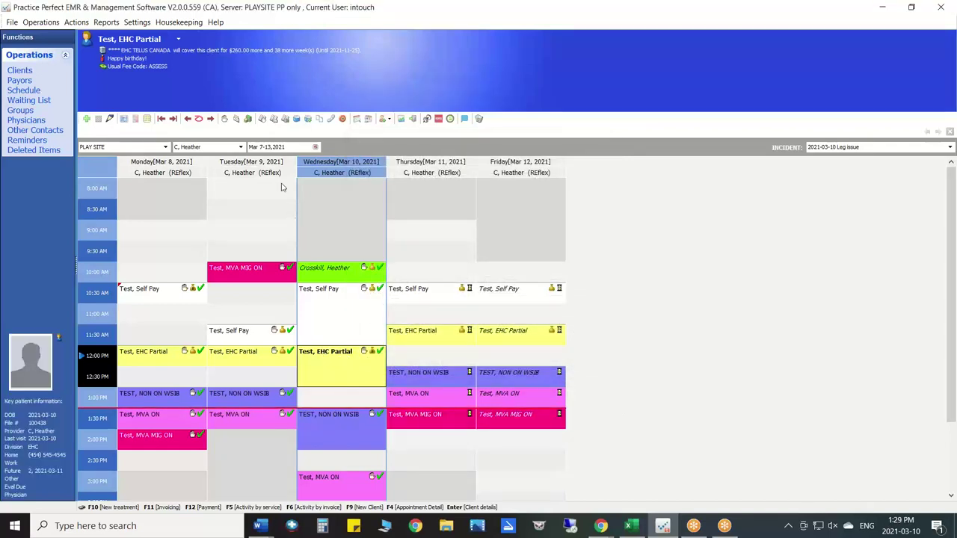
- Open the EHC Partial client's activities by service and compare the March 8, 9 and 10 treatment entries
left_click(261, 119)
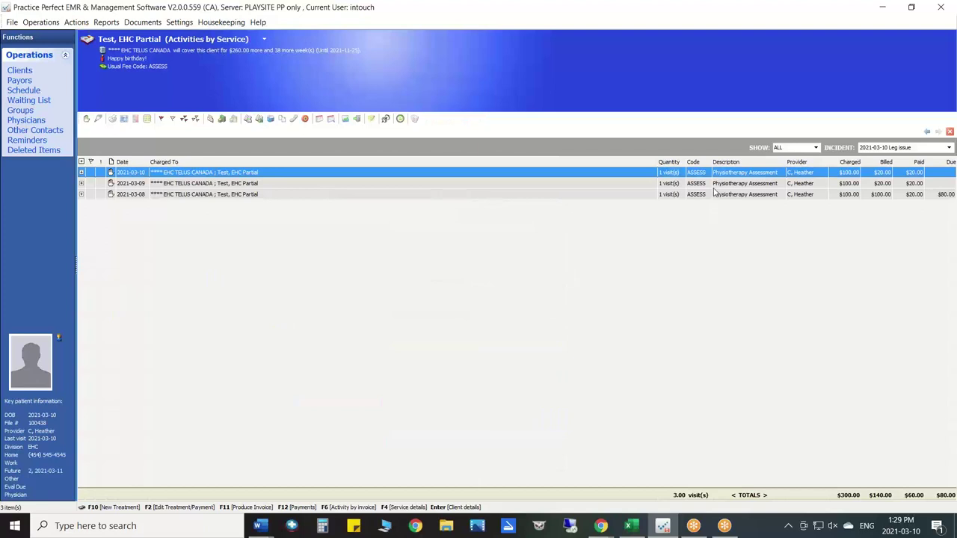
left_click(224, 196)
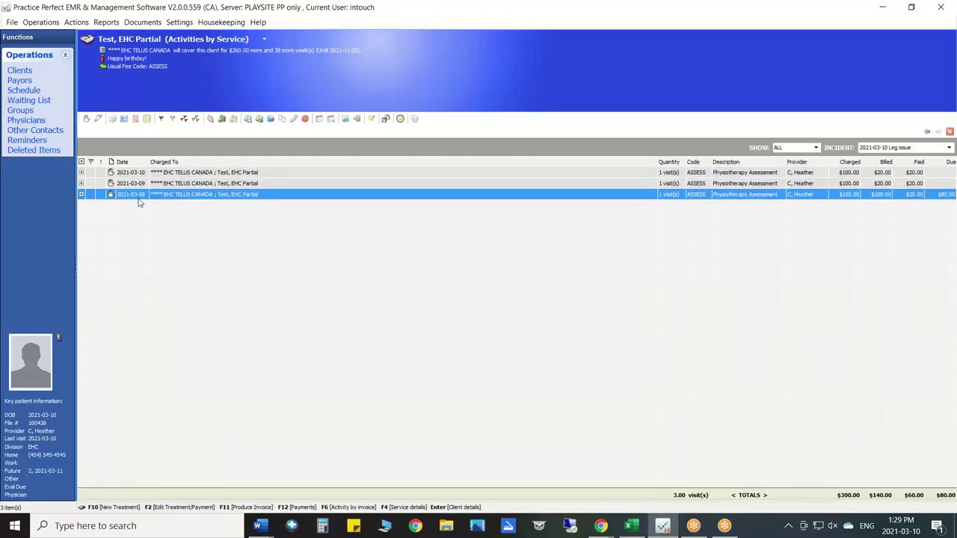
left_click(191, 184)
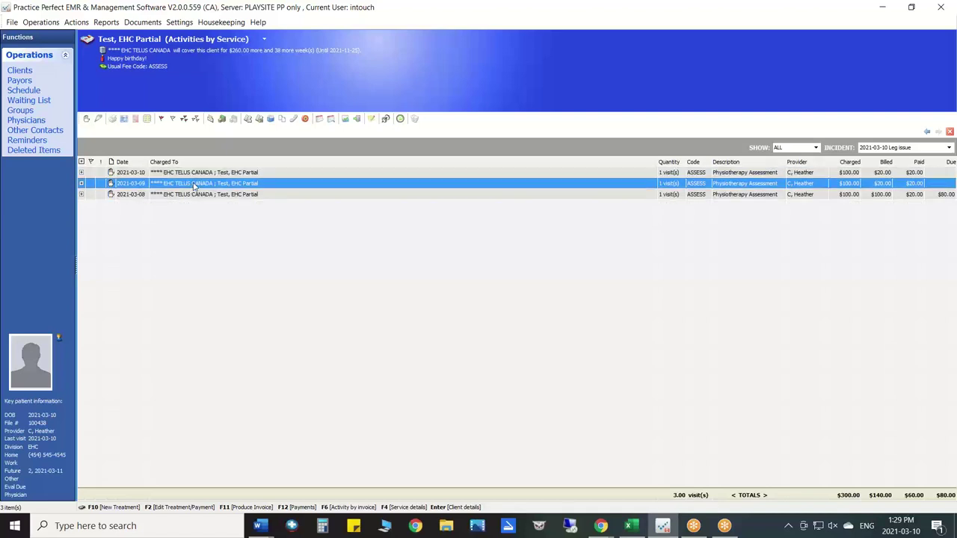
left_click(196, 175)
left_click(197, 183)
left_click(186, 195)
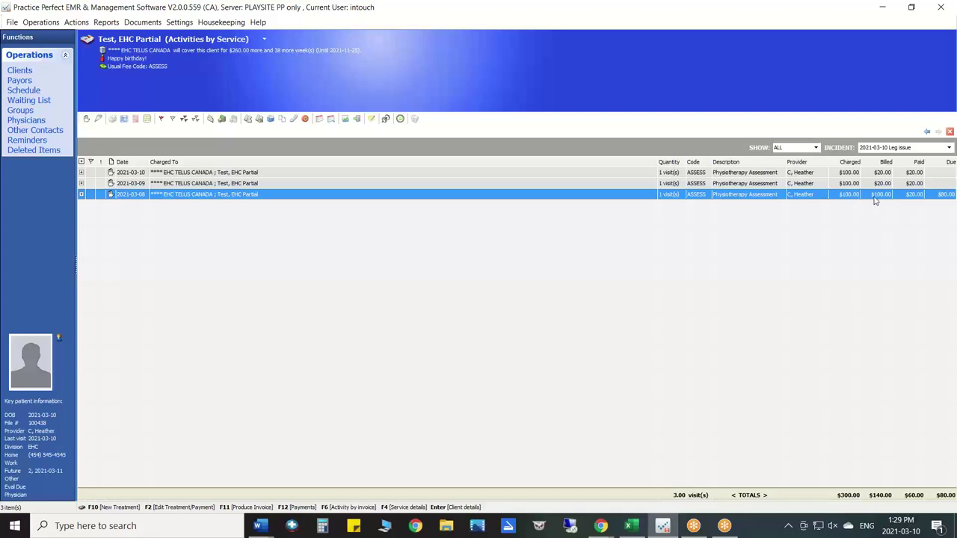
- Expand the 2021-03-08 treatment, examine its TELUS Health invoice line, and collapse it again
left_click(81, 194)
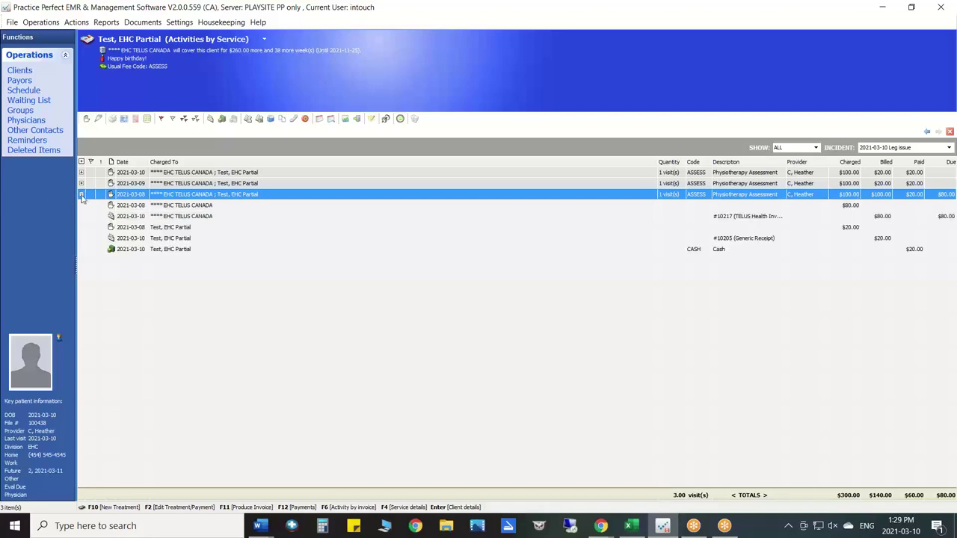
left_click(146, 218)
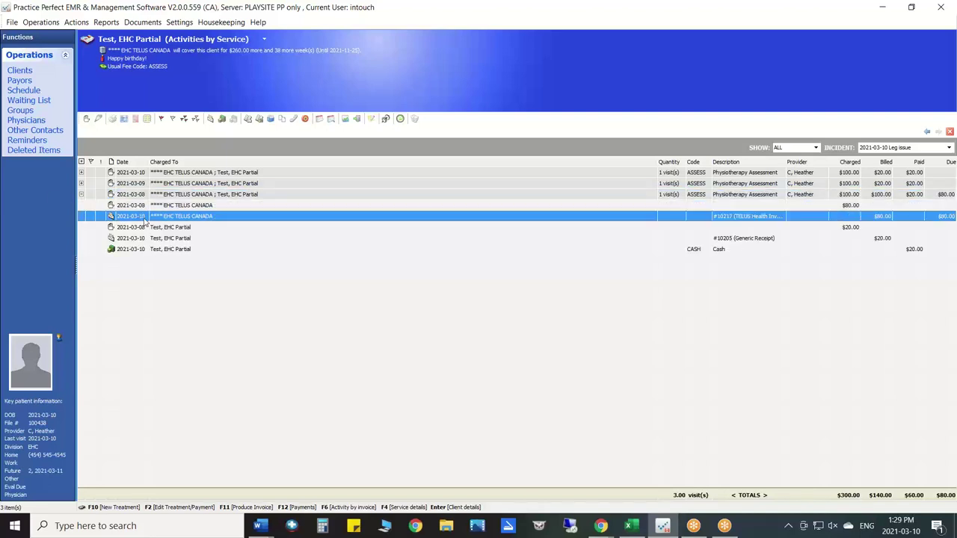
left_click(97, 217)
left_click(84, 195)
- Expand the 2021-03-09 treatment, examine its payor charges and client receipt lines, and collapse it again
left_click(84, 184)
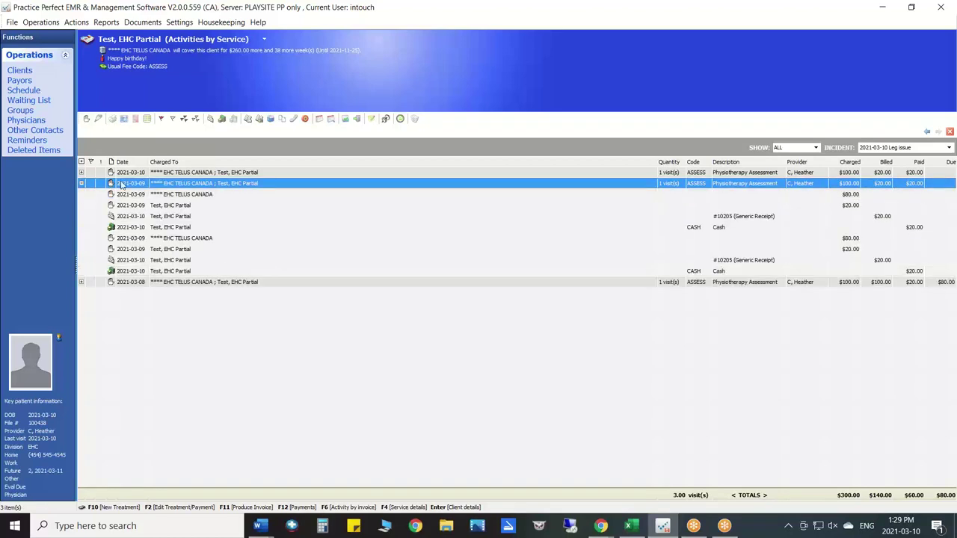
left_click(84, 184)
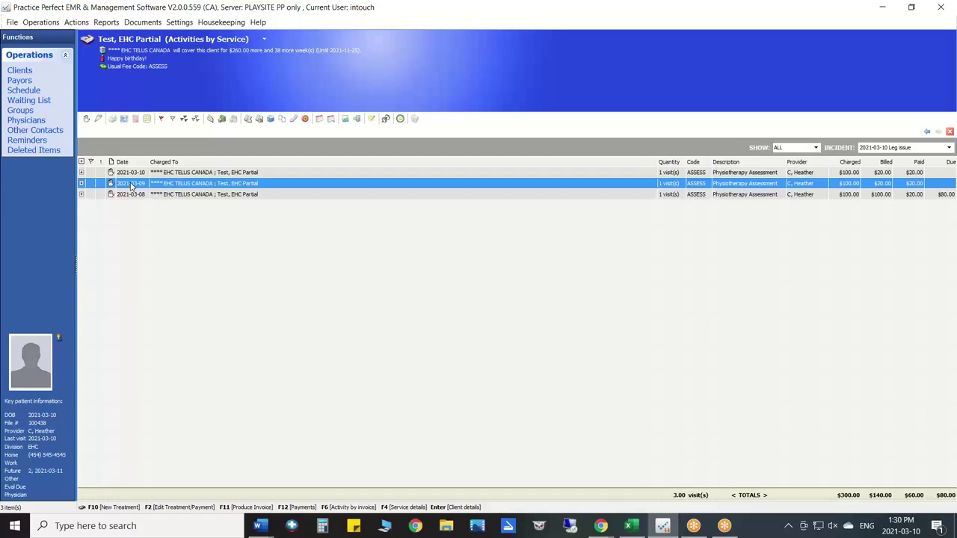
left_click(81, 184)
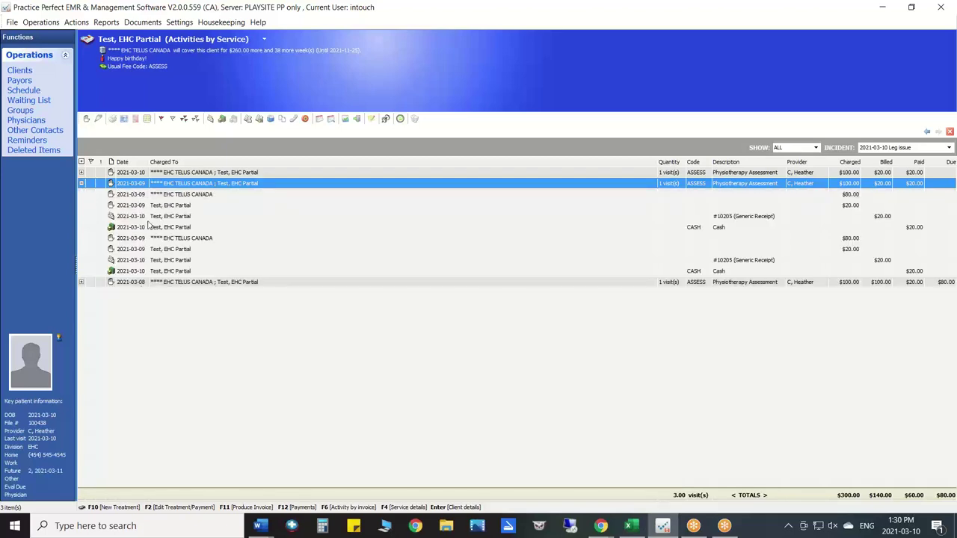
left_click(151, 261)
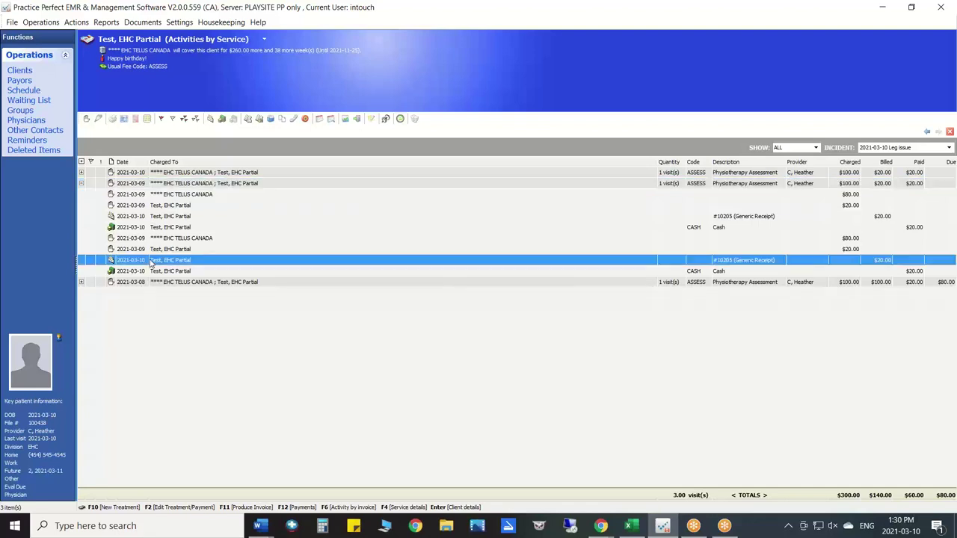
left_click(81, 184)
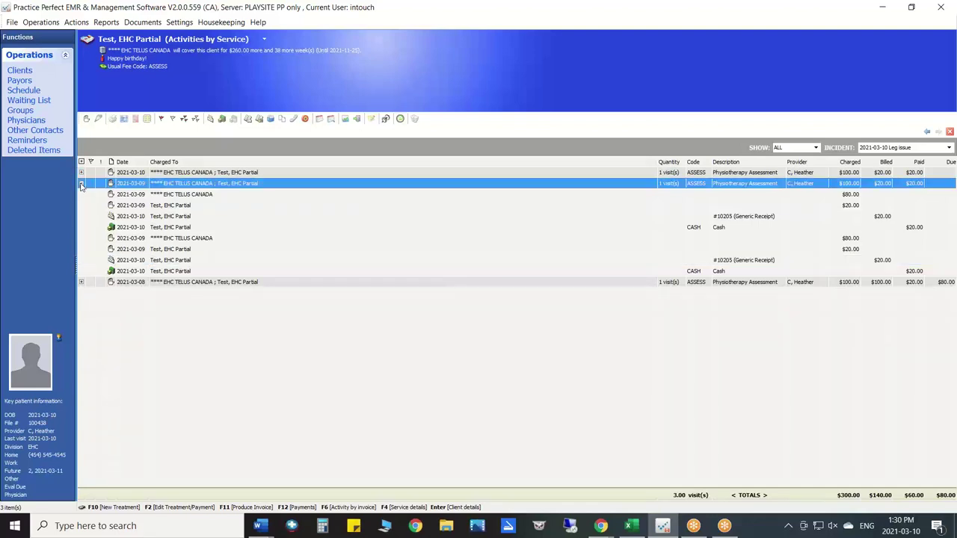
left_click(82, 184)
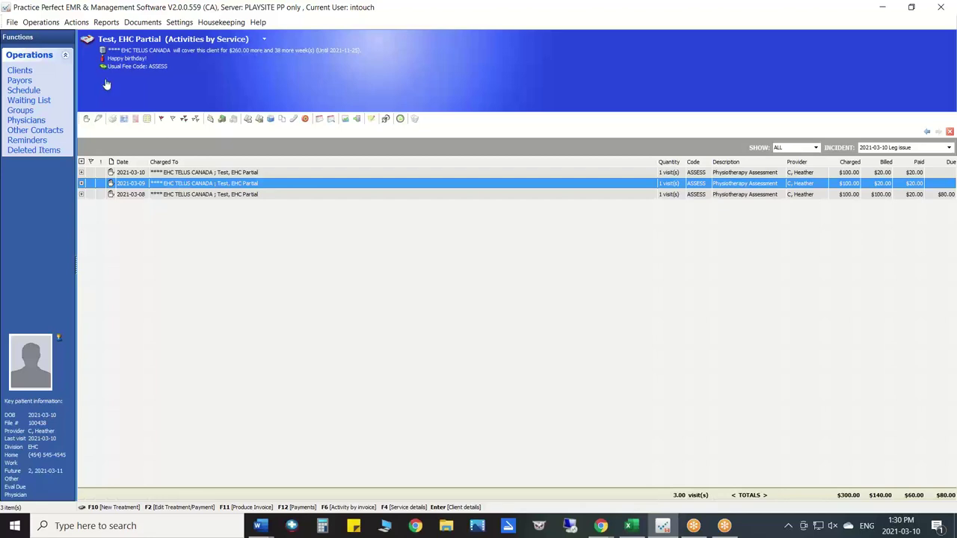
- Return to the schedule and open the activities by service for the March 10 NON ON WSIB client
left_click(36, 90)
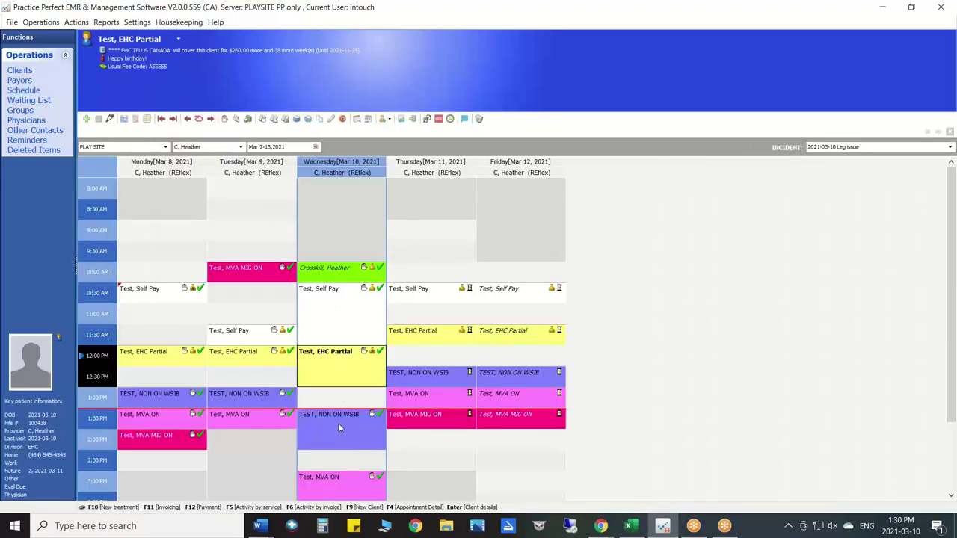
left_click(338, 423)
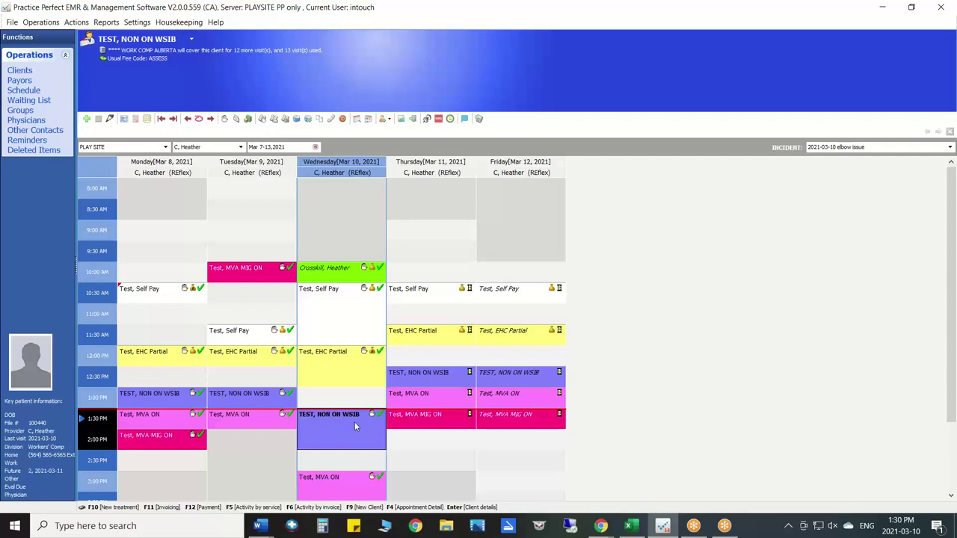
left_click(261, 118)
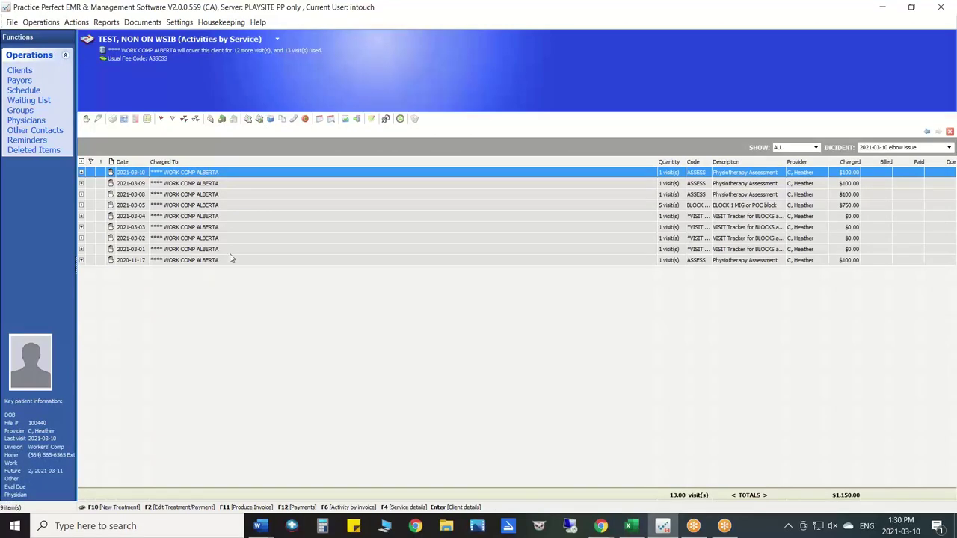
- Flag all of the NON ON WSIB client's WORK COMP ALBERTA treatments from 2020-11-17 through 2021-03-10 for invoicing
left_click(91, 172)
left_click(91, 184)
left_click(91, 194)
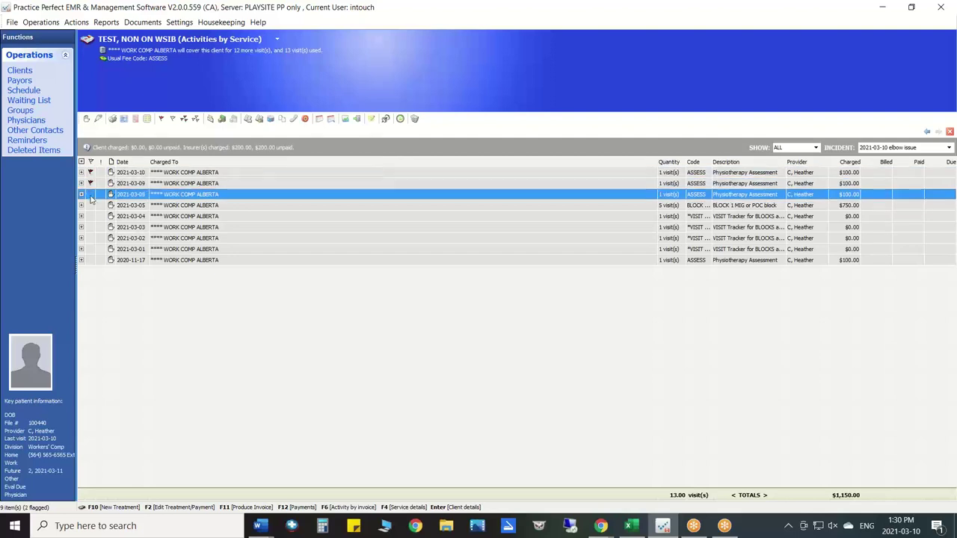
left_click(90, 205)
left_click(91, 216)
left_click(91, 226)
left_click(90, 238)
left_click(91, 249)
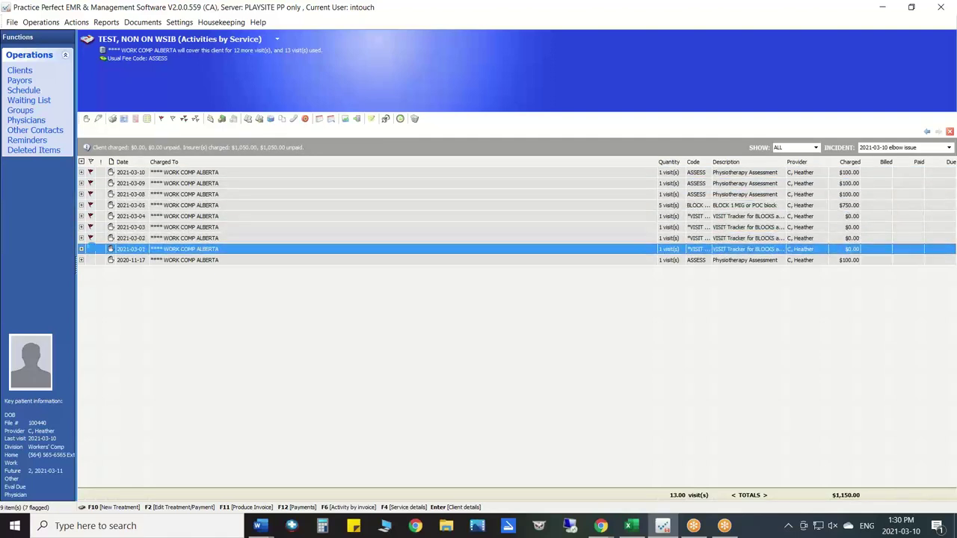
left_click(91, 259)
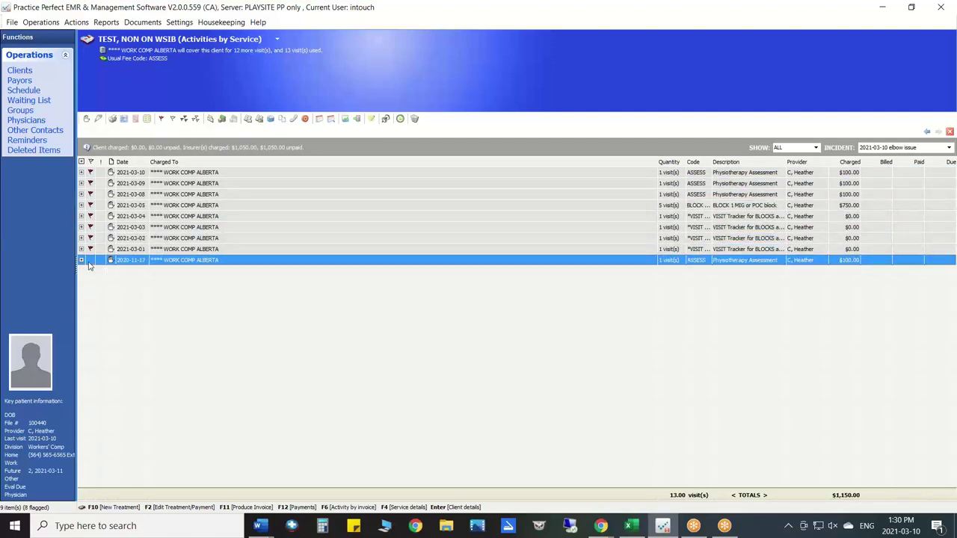
- Preview the flagged elbow issue treatments as an invoice to WORK COMP ALBERTA dated today, and cancel without posting it
left_click(210, 119)
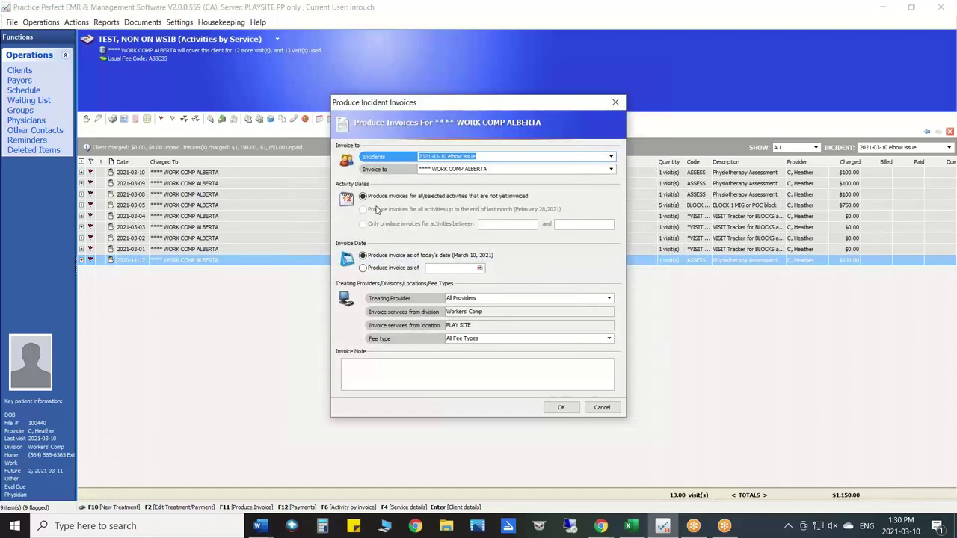
left_click(562, 408)
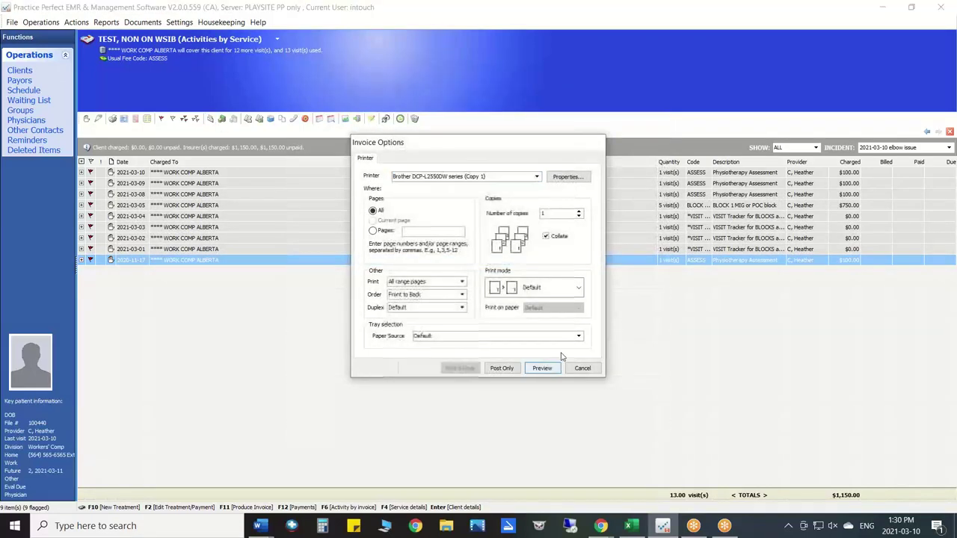
left_click(553, 366)
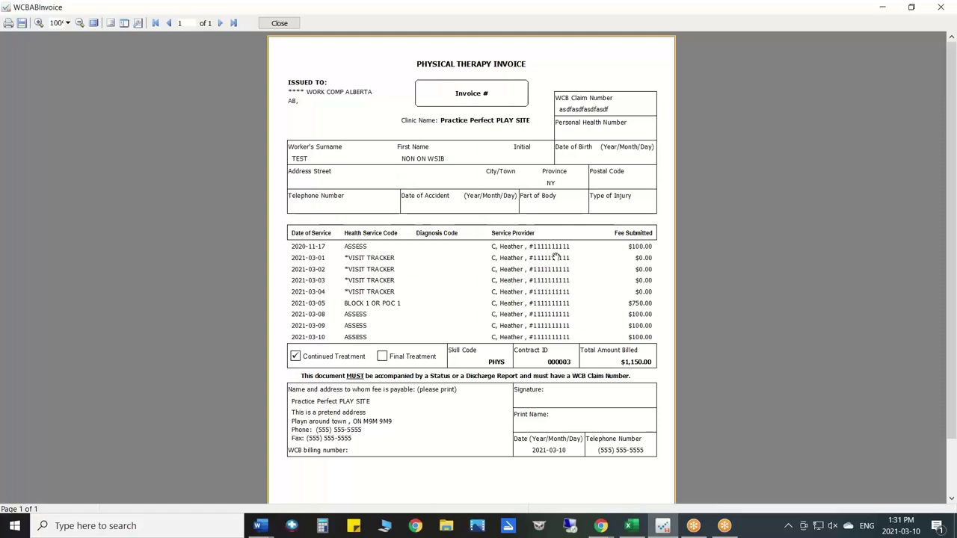
left_click(288, 24)
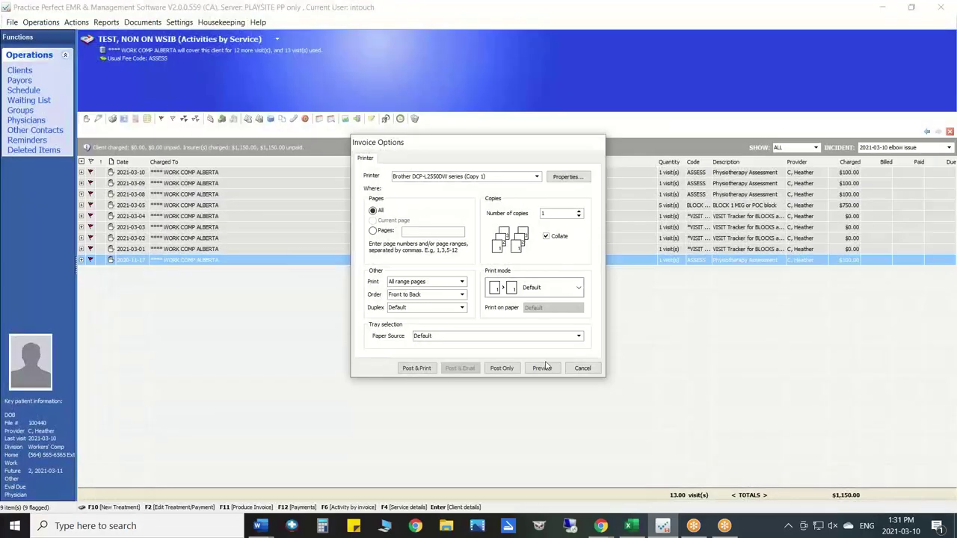
left_click(585, 371)
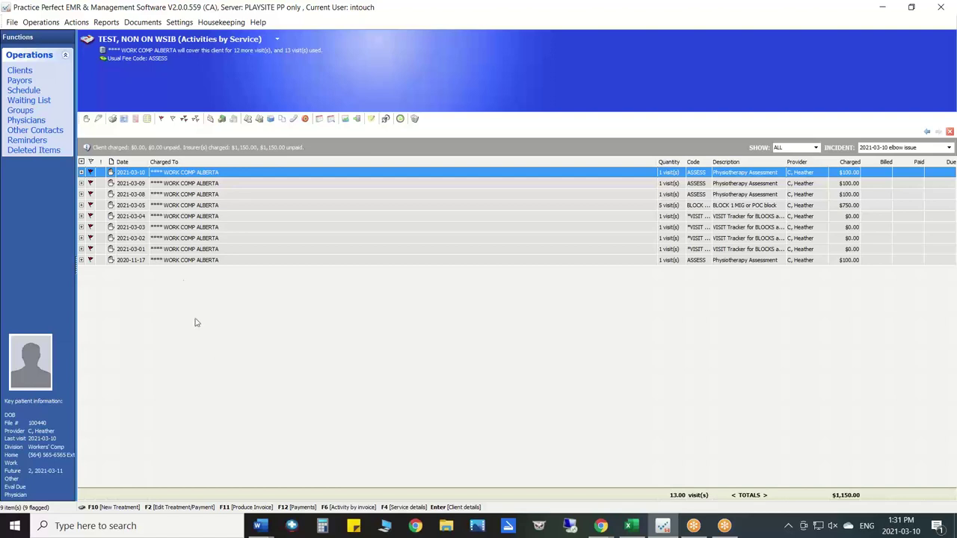
- Return to the schedule and select the MVA ON client's Wednesday, March 10 appointment
left_click(30, 91)
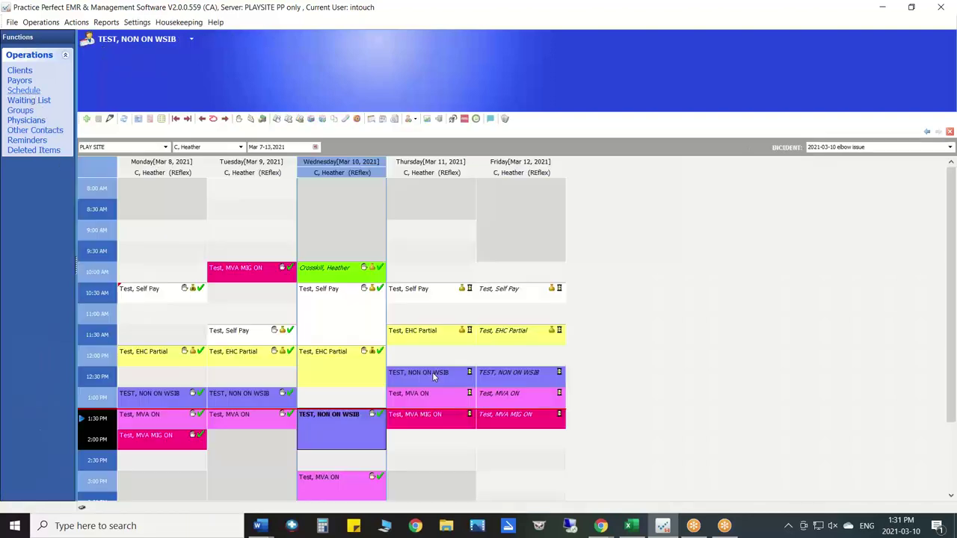
left_click(345, 441)
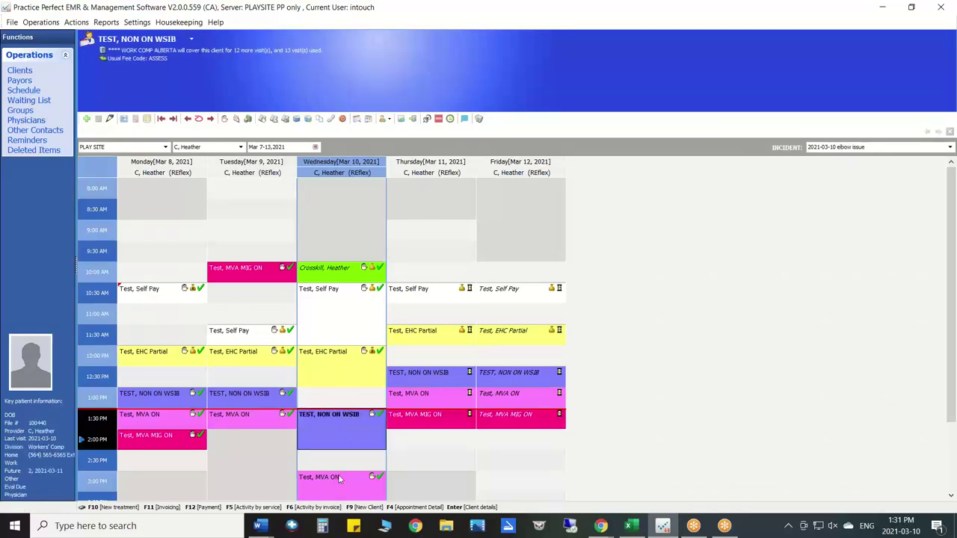
key("Down")
scroll(663, 419, "down", 2)
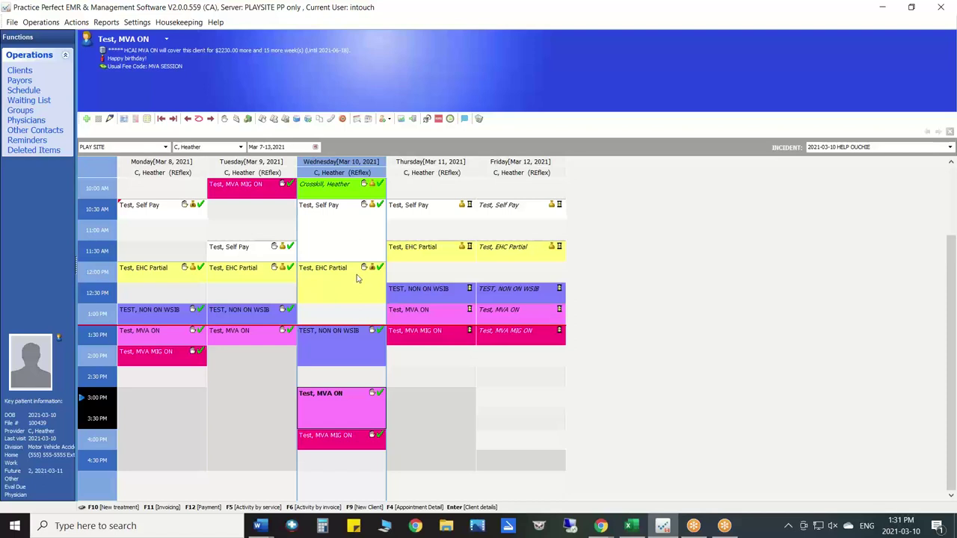
- Open the financial fee codes and examine the *VISIT TRACKER code's name, default visits and flat fee
left_click(179, 21)
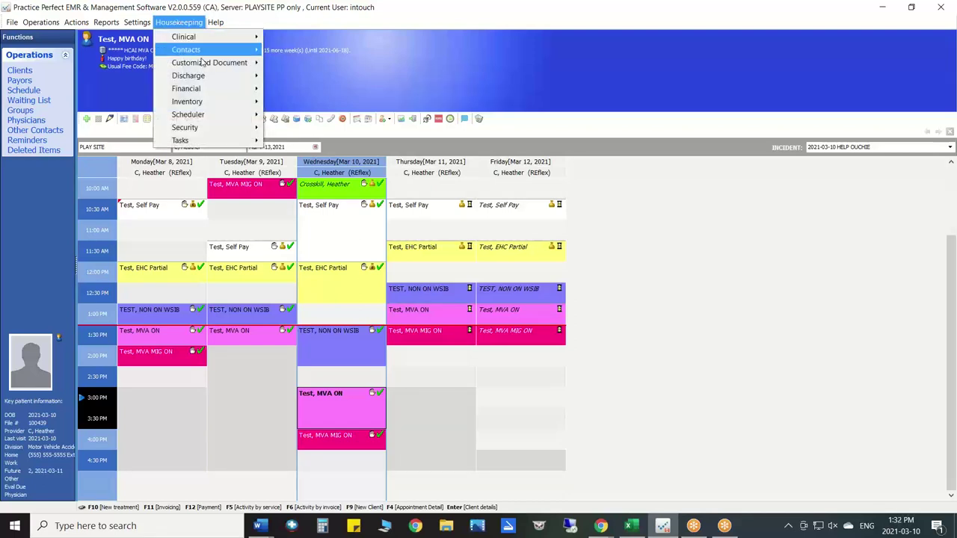
mouse_move(206, 89)
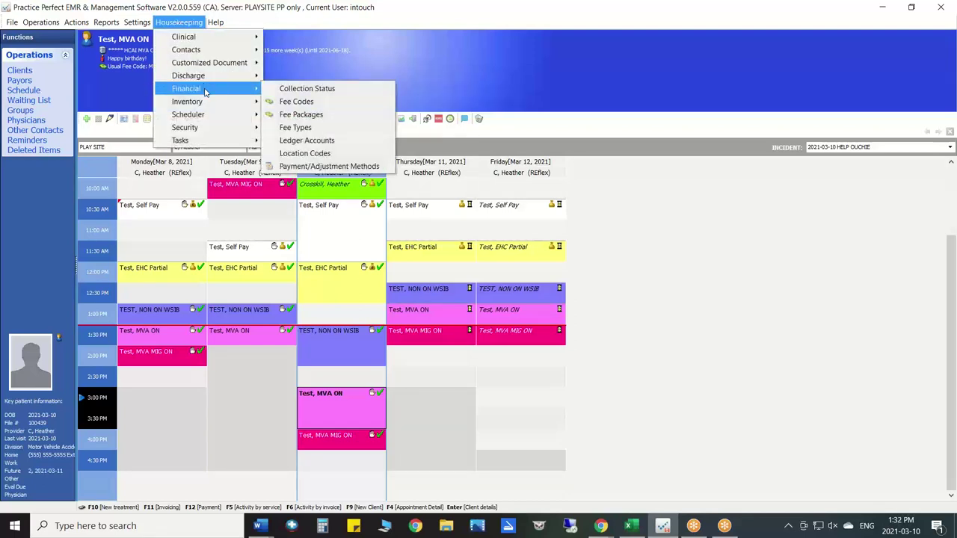
left_click(318, 102)
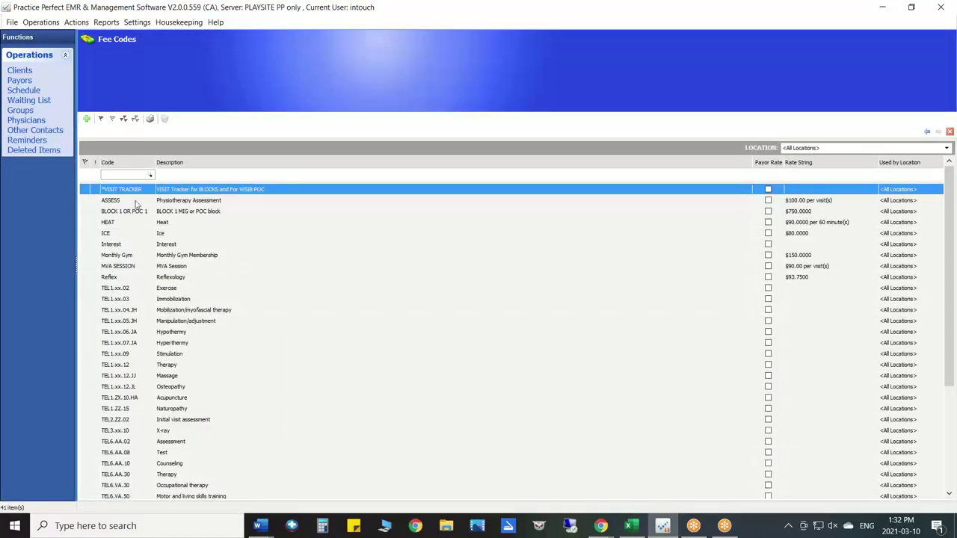
double_click(190, 192)
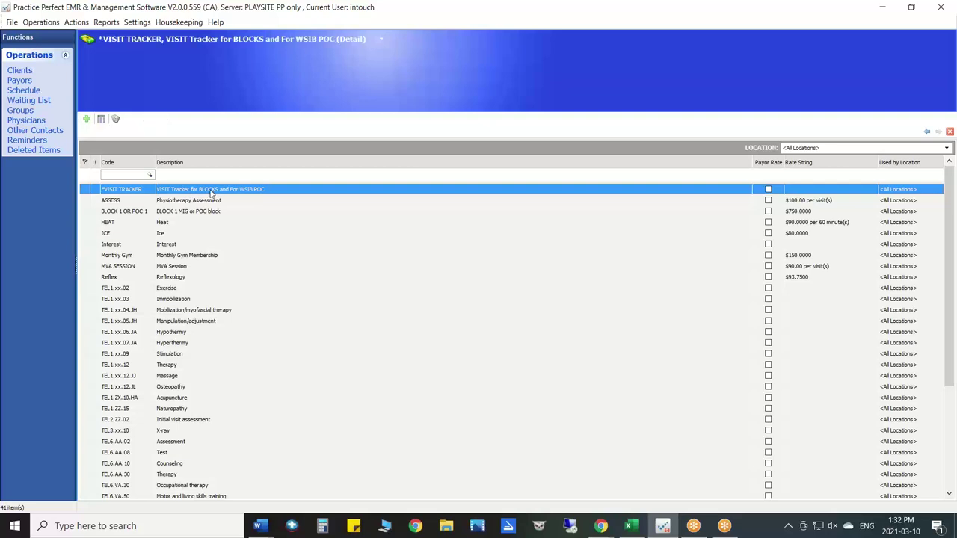
left_click(223, 192)
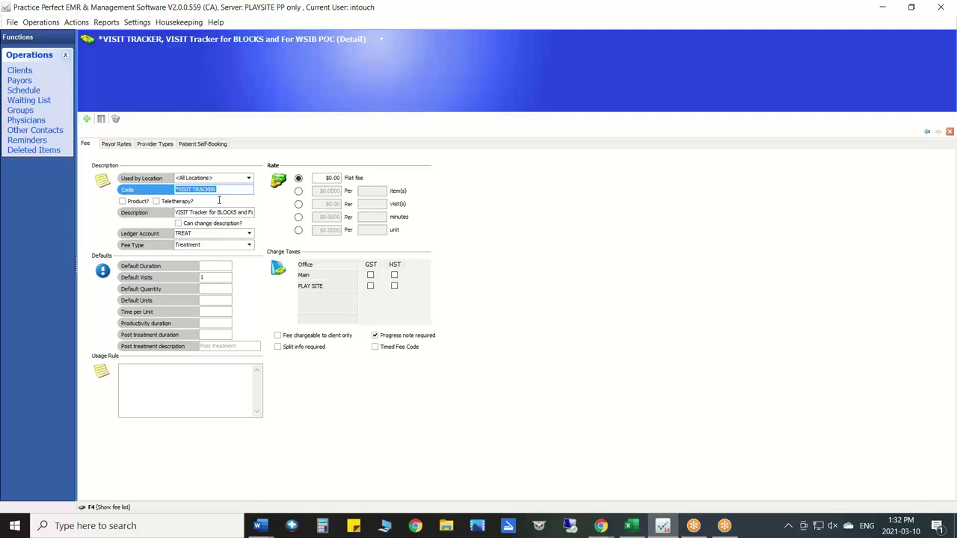
left_click_drag(231, 192, 171, 194)
left_click(211, 271)
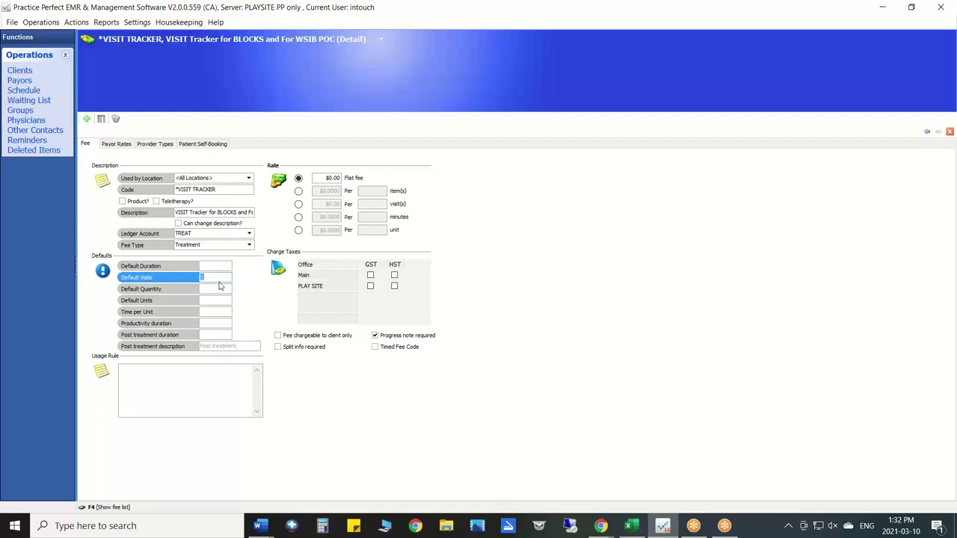
left_click(327, 178)
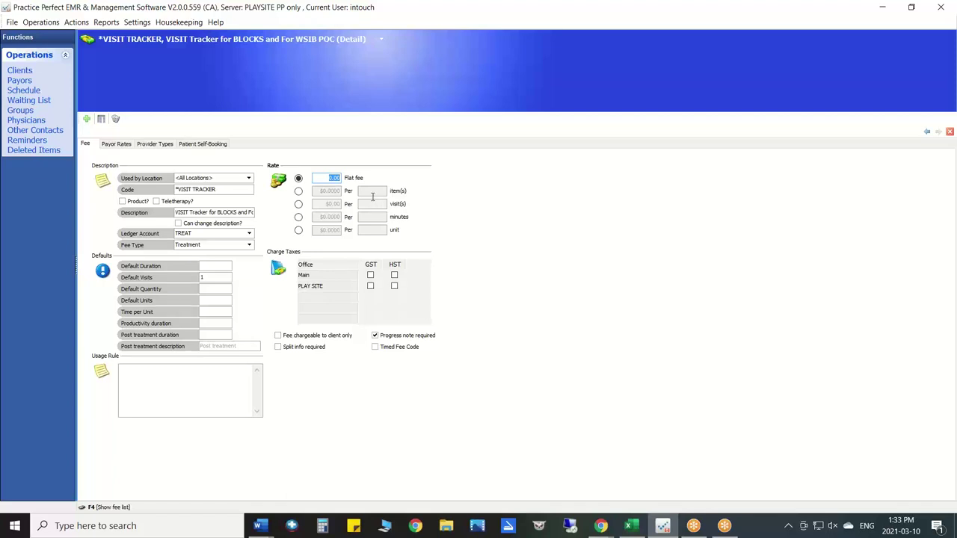
- Go back to the fee code list and examine the BLOCK 1 OR POC 1 code's name, default quantity and flat fee
left_click(101, 119)
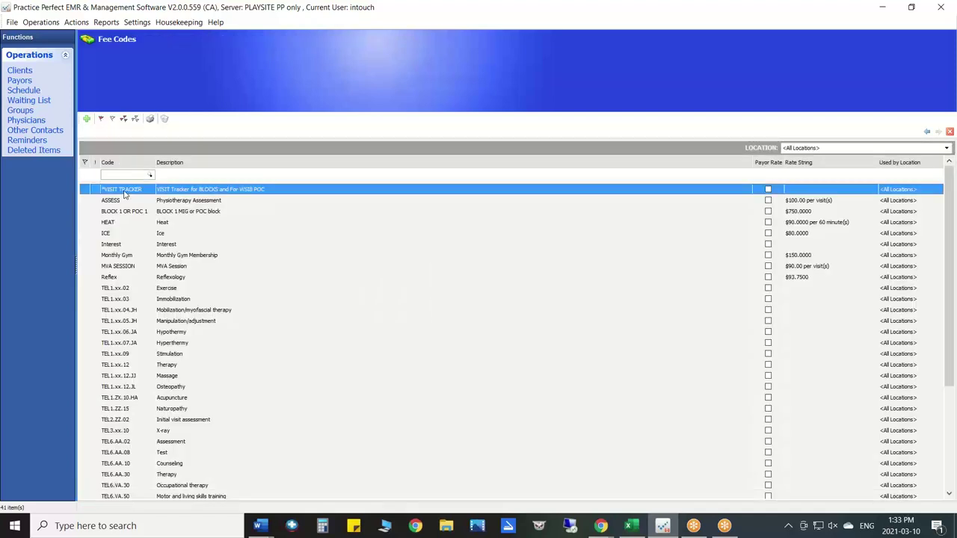
left_click(126, 201)
left_click(126, 210)
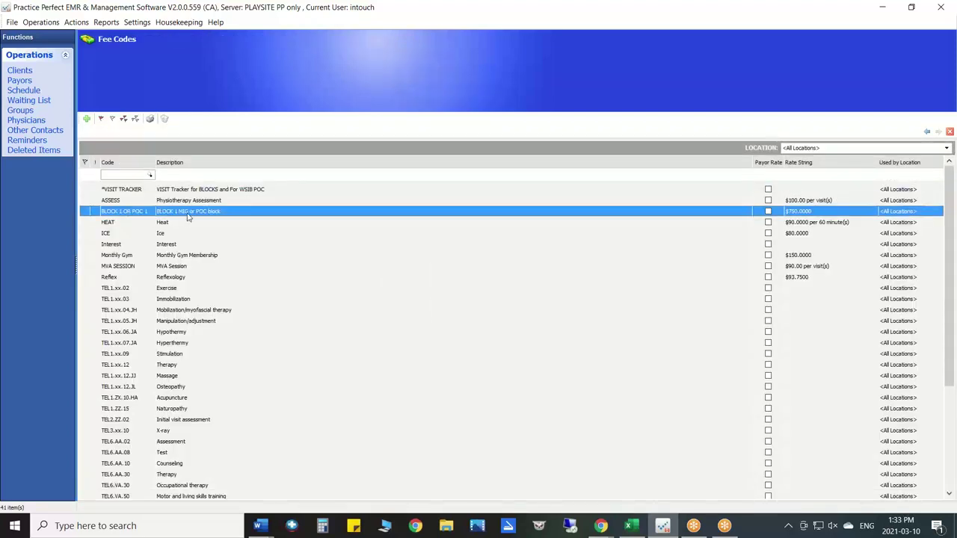
double_click(188, 212)
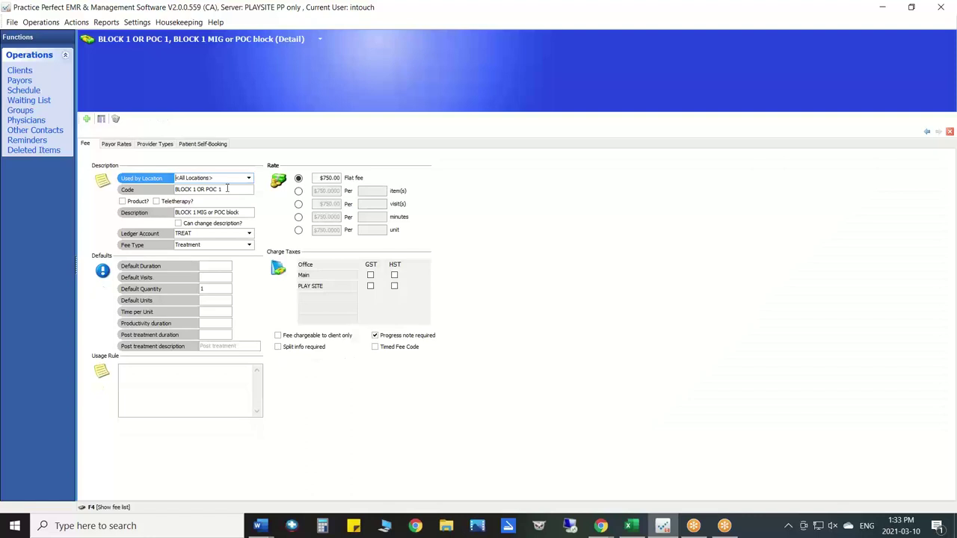
left_click(226, 189)
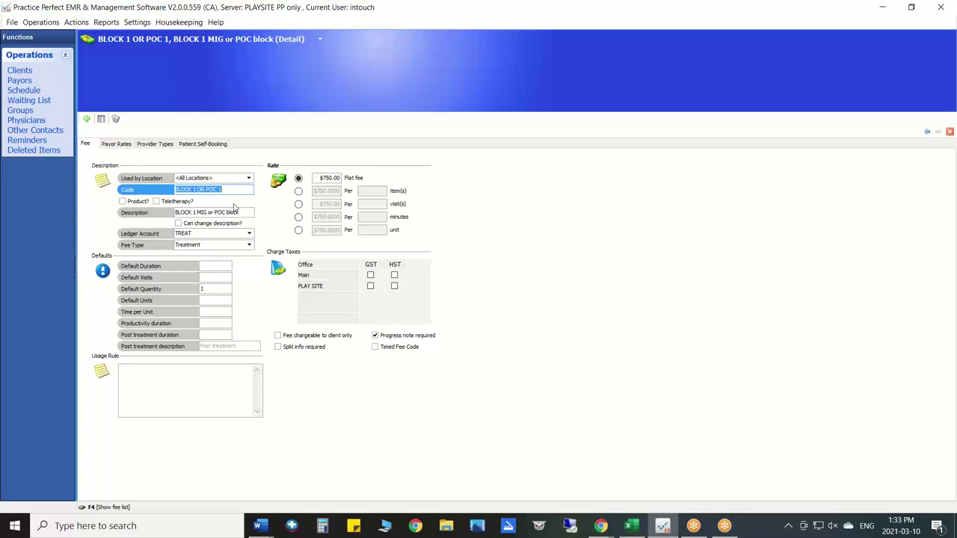
left_click(213, 291)
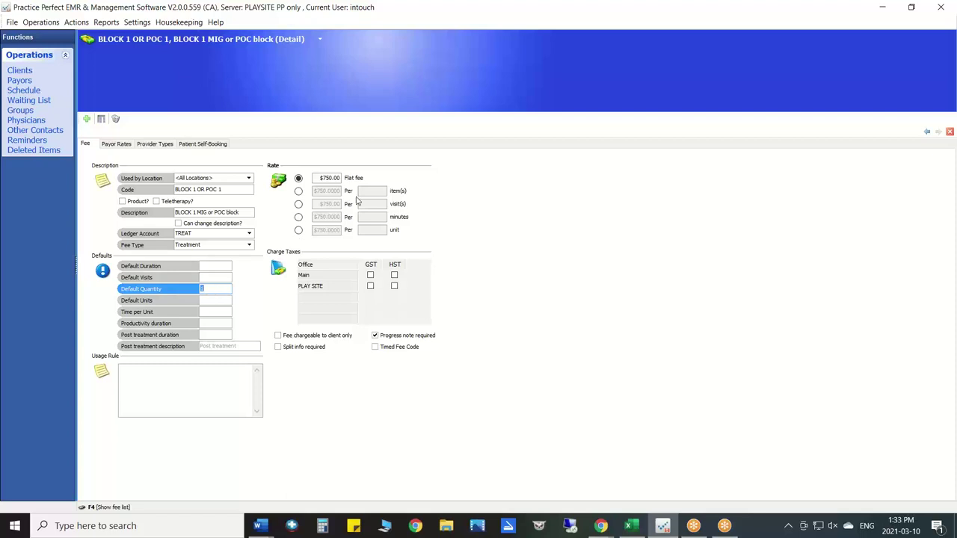
left_click(336, 179)
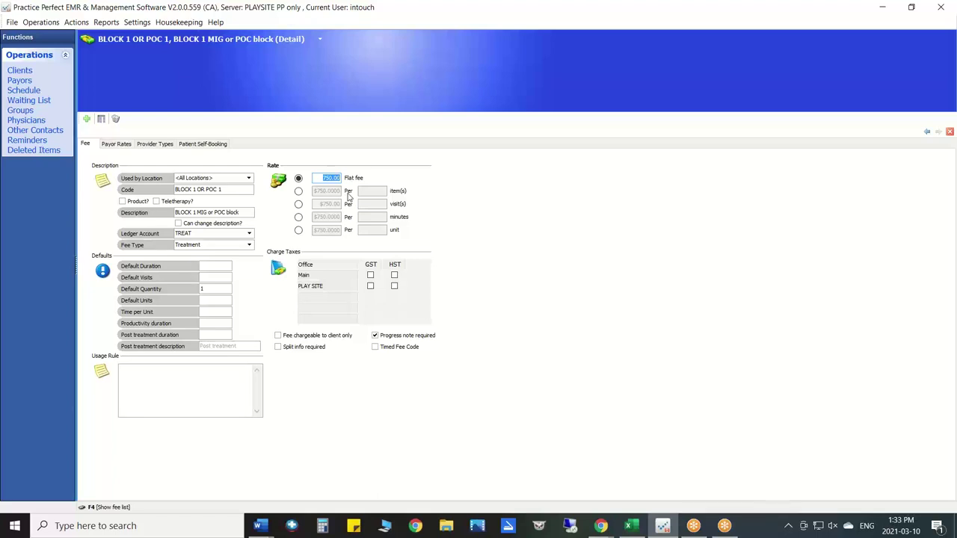
- Return to the fee code list, flag the *VISIT TRACKER and BLOCK 1 OR POC 1 codes, and clear both flags
left_click(101, 119)
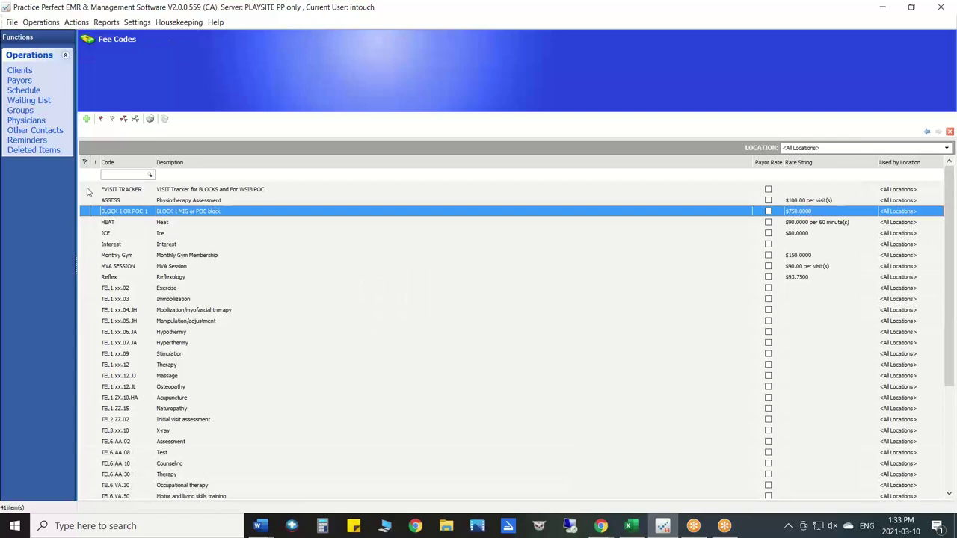
left_click(93, 191)
left_click(136, 191)
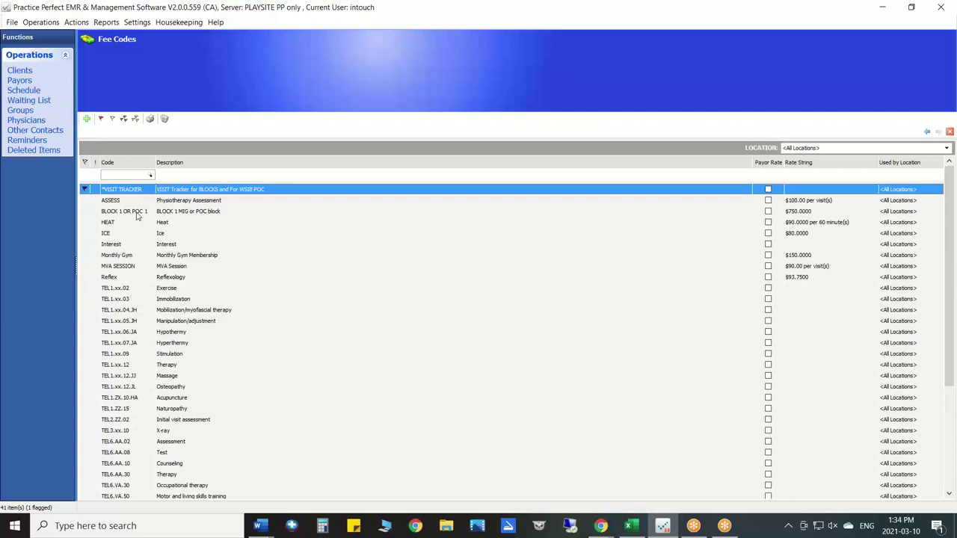
left_click(136, 214)
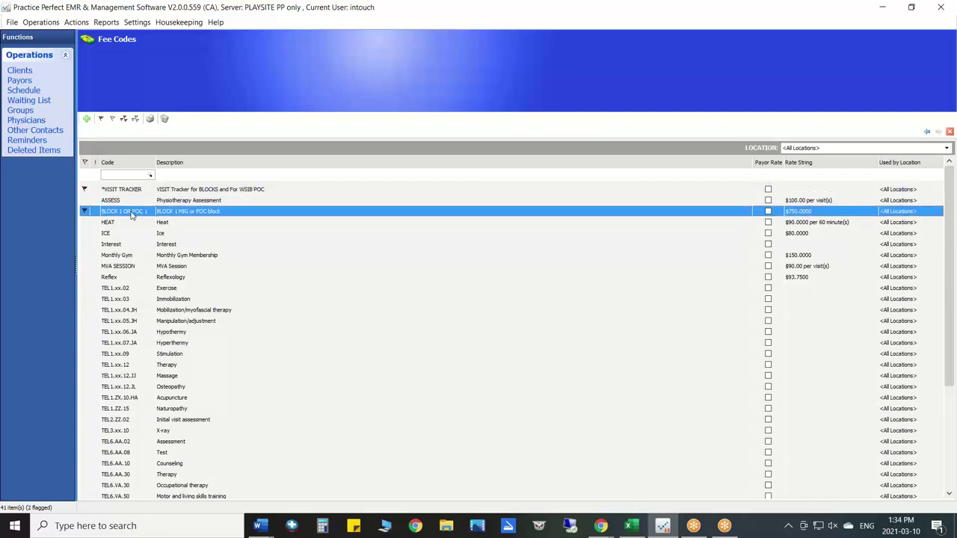
left_click(85, 189)
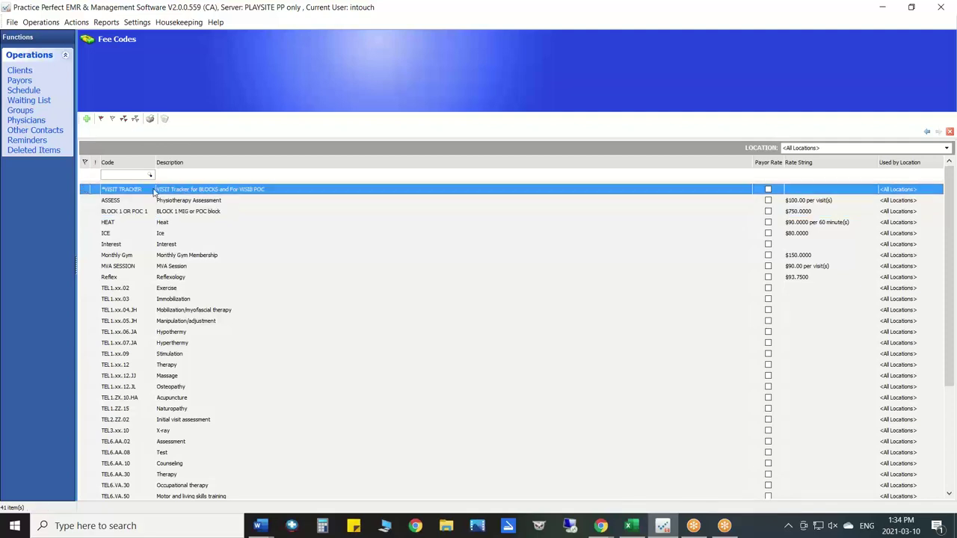
- Open the March 10 MVA MIG ON client's activities by service from the schedule and select the 2021-03-01 visit tracker entry
left_click(24, 90)
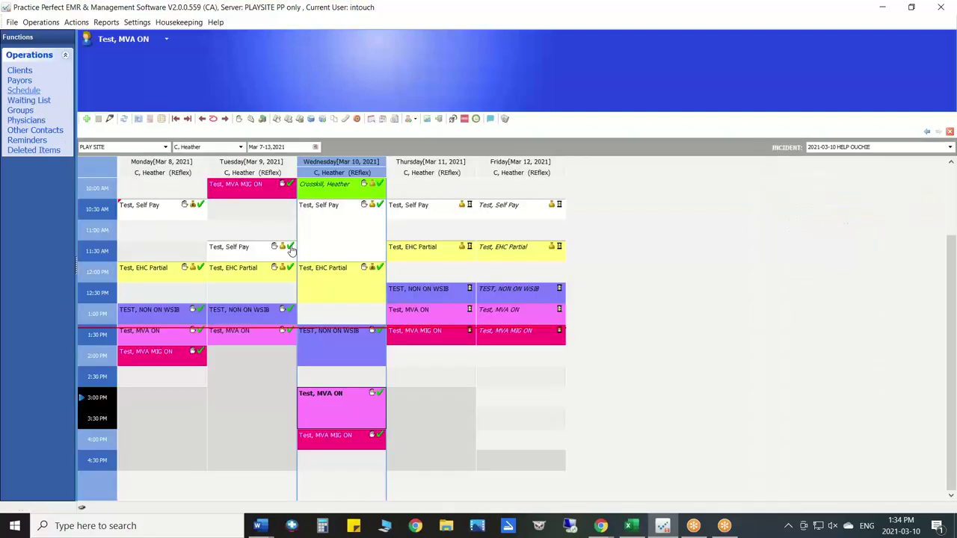
left_click(344, 441)
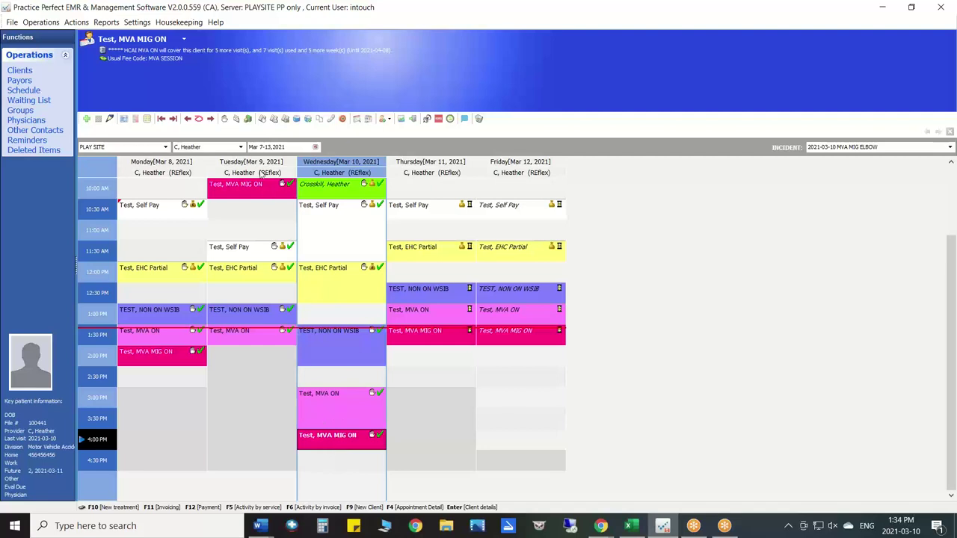
left_click(263, 122)
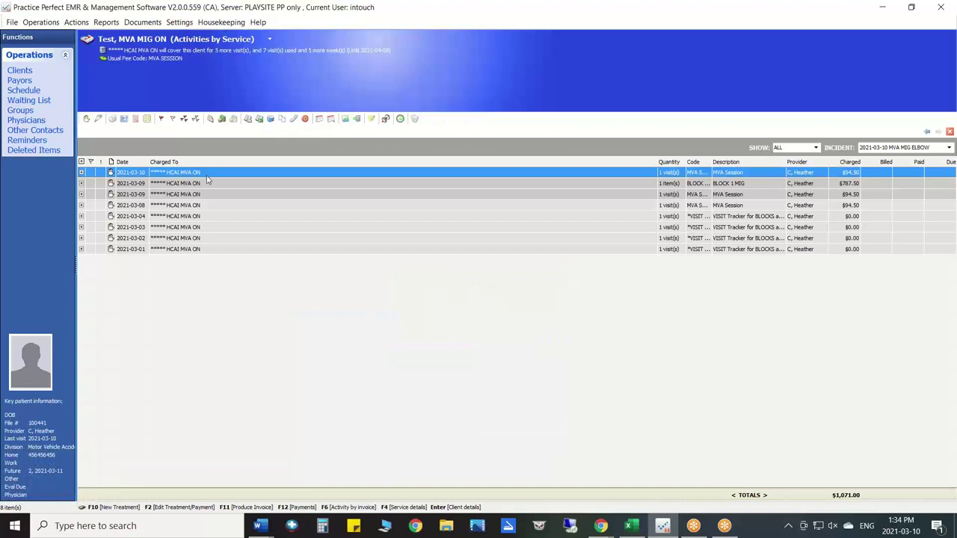
left_click(92, 250)
left_click(92, 251)
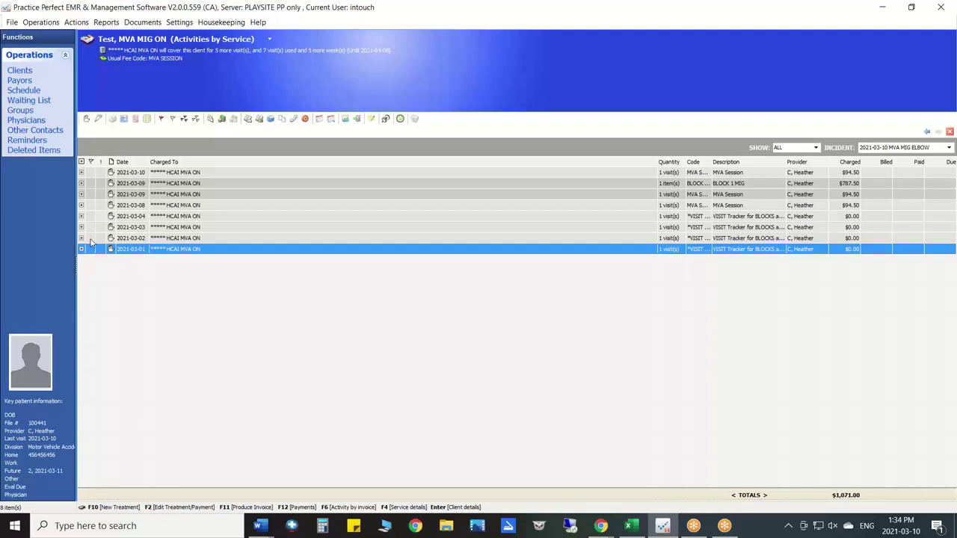
- Flag and unflag the 2021-03-02 entry, and examine the client's visit coverage summary, visit entries and the 2021-03-09 BLOCK 1 MIG charge
left_click(91, 239)
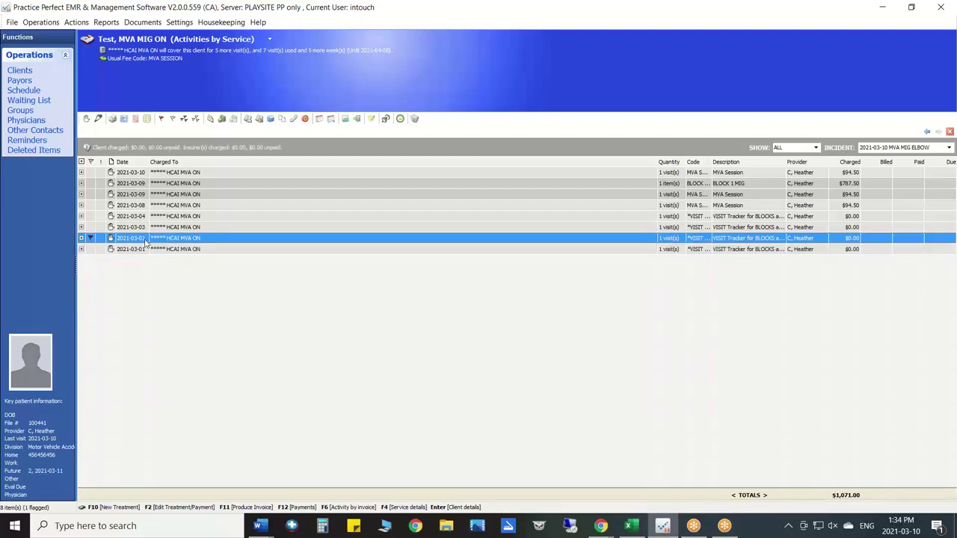
left_click(91, 238)
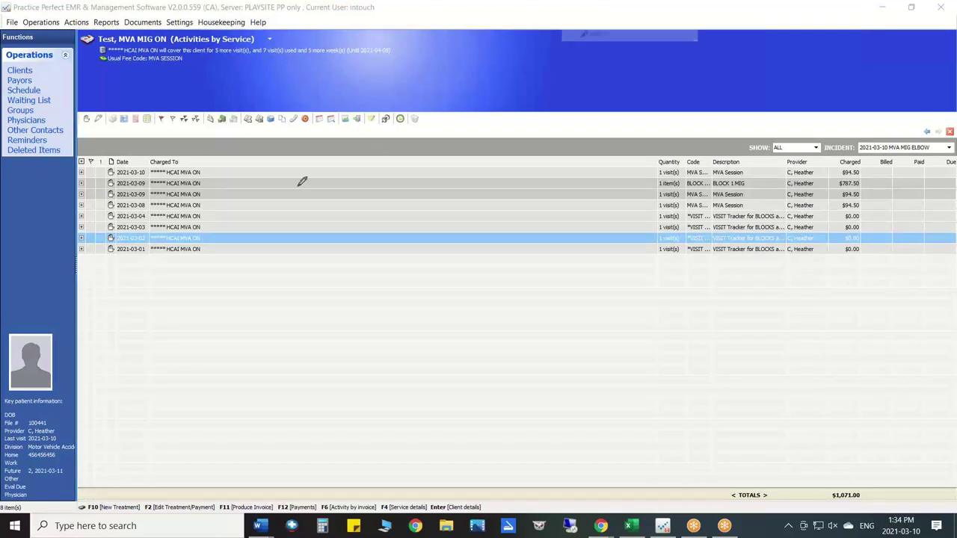
mouse_move(304, 37)
left_mouse_down()
mouse_move(221, 39)
mouse_move(283, 65)
mouse_move(297, 34)
left_mouse_up()
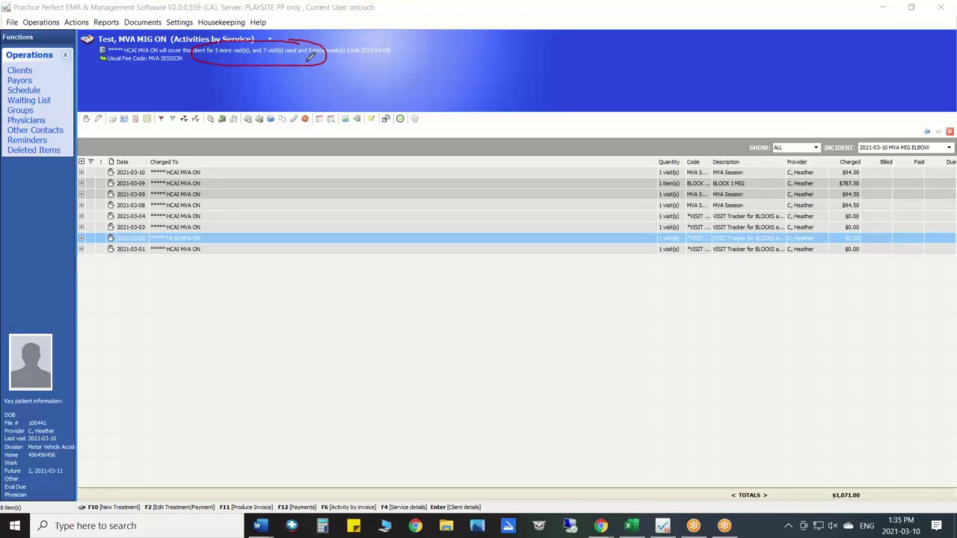
mouse_move(209, 255)
left_mouse_down()
mouse_move(230, 243)
mouse_move(216, 233)
mouse_move(221, 202)
left_mouse_up()
mouse_move(219, 179)
left_mouse_down()
mouse_move(86, 177)
mouse_move(145, 193)
mouse_move(387, 173)
mouse_move(644, 178)
mouse_move(609, 191)
left_mouse_up()
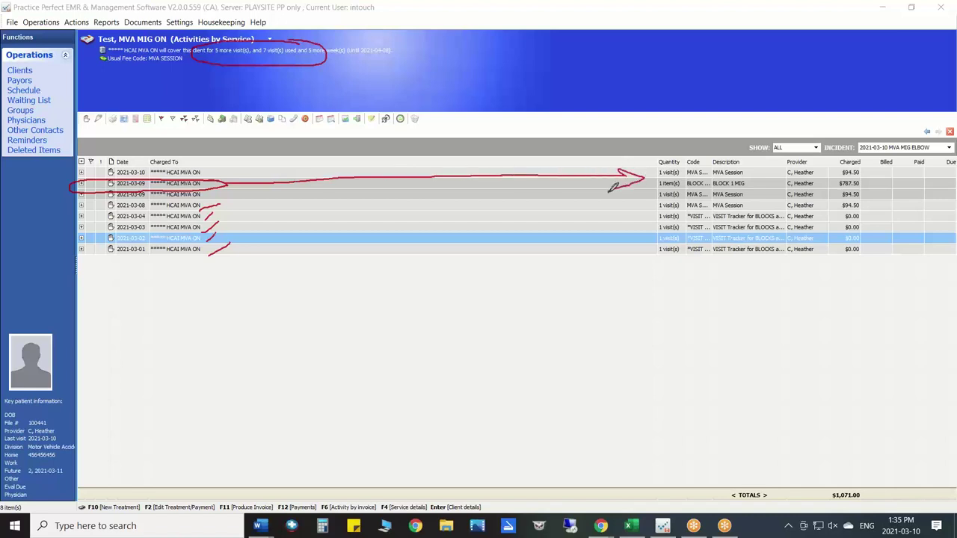
mouse_move(750, 183)
left_mouse_down()
mouse_move(800, 174)
mouse_move(802, 191)
left_mouse_up()
key("Escape")
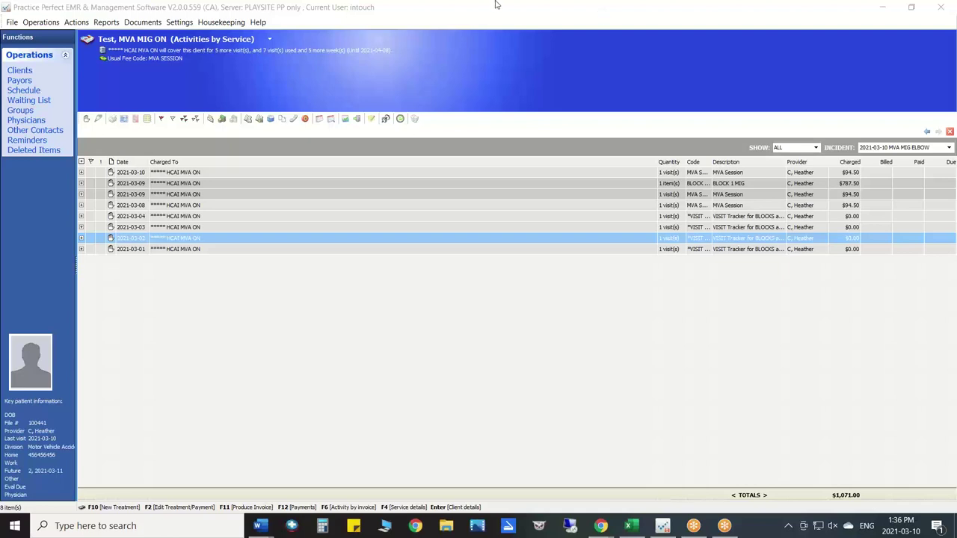
- Open the WSIB (Ontario) invoice settings, examine the *VISIT TRACKER fee's service code and Send option, and close the settings
left_click(179, 23)
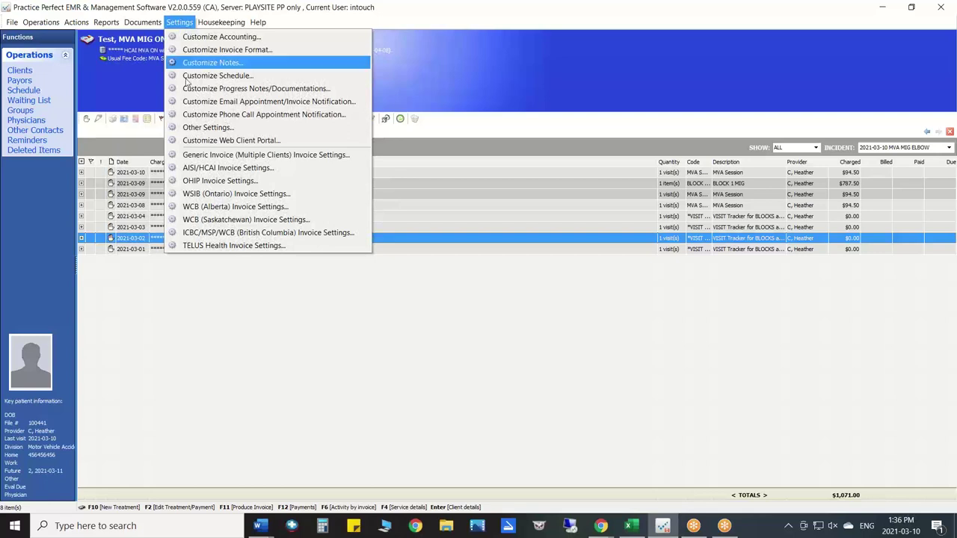
left_click(268, 196)
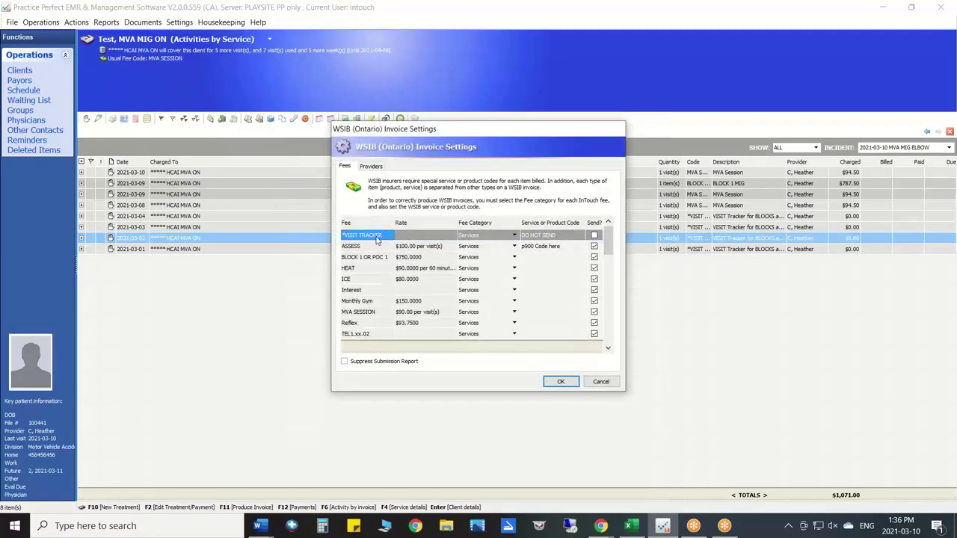
left_click(597, 7)
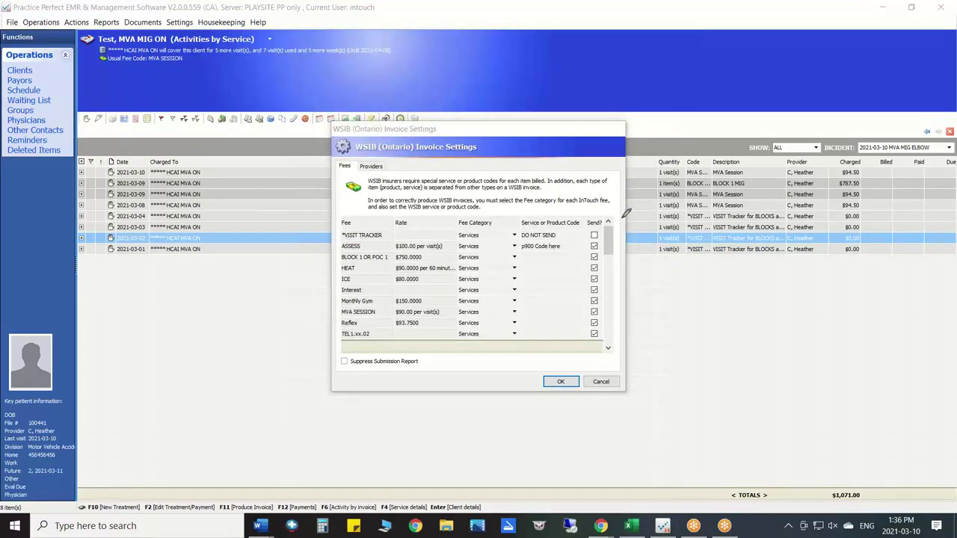
mouse_move(615, 224)
left_mouse_down()
mouse_move(478, 212)
mouse_move(337, 218)
mouse_move(378, 238)
mouse_move(576, 247)
mouse_move(625, 213)
mouse_move(603, 226)
mouse_move(612, 239)
left_mouse_up()
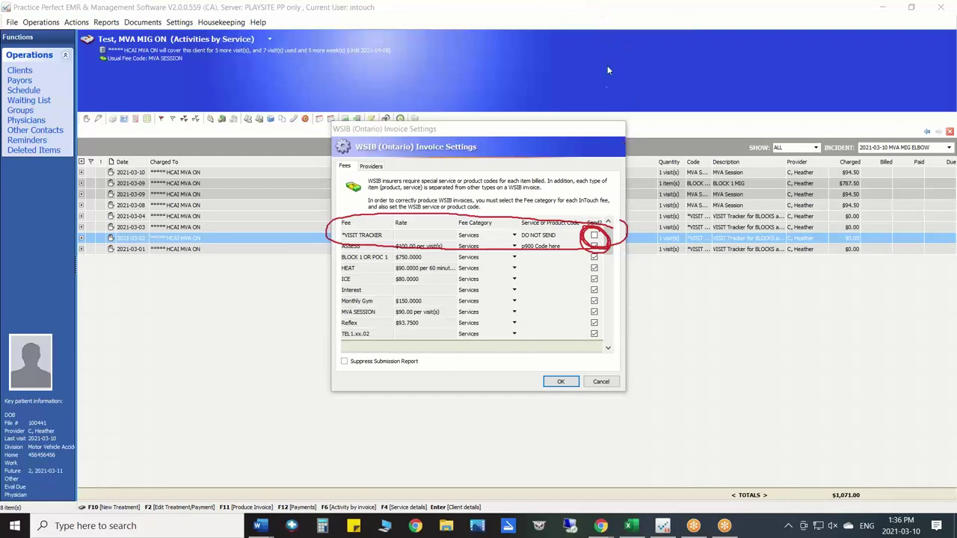
left_click(562, 381)
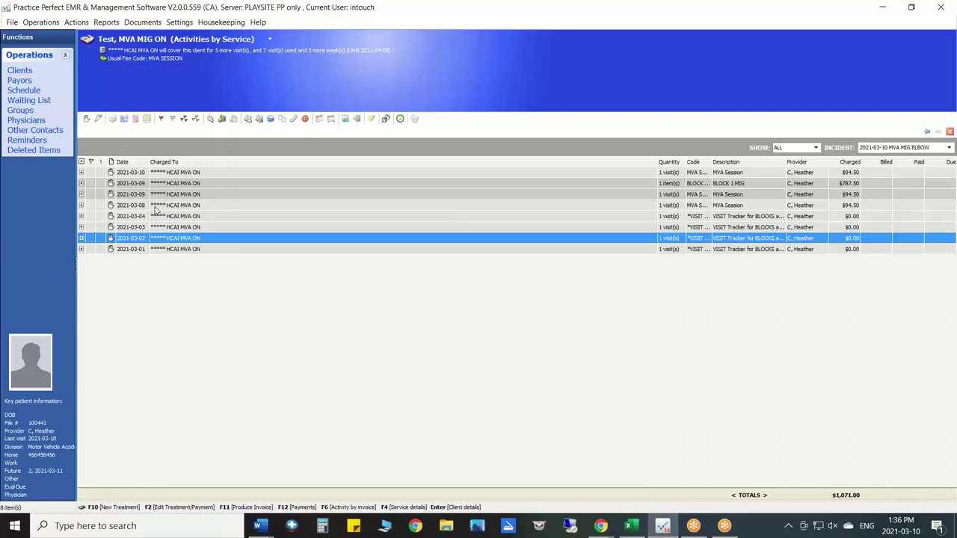
- Flag all the client's listed activities from 2021-03-10 back to 2021-03-01
left_click(91, 172)
left_click(90, 183)
left_click(92, 194)
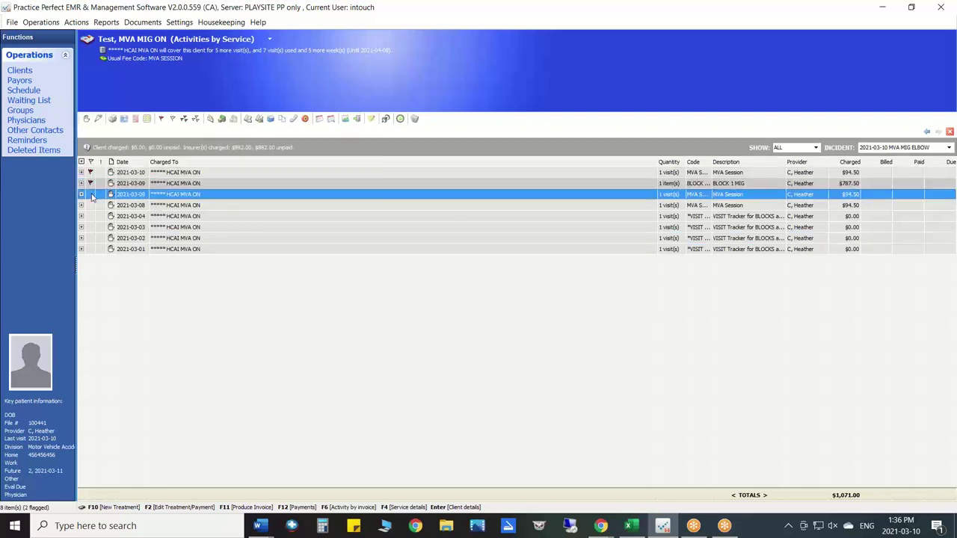
left_click(91, 205)
left_click(90, 216)
left_click(91, 226)
left_click(91, 238)
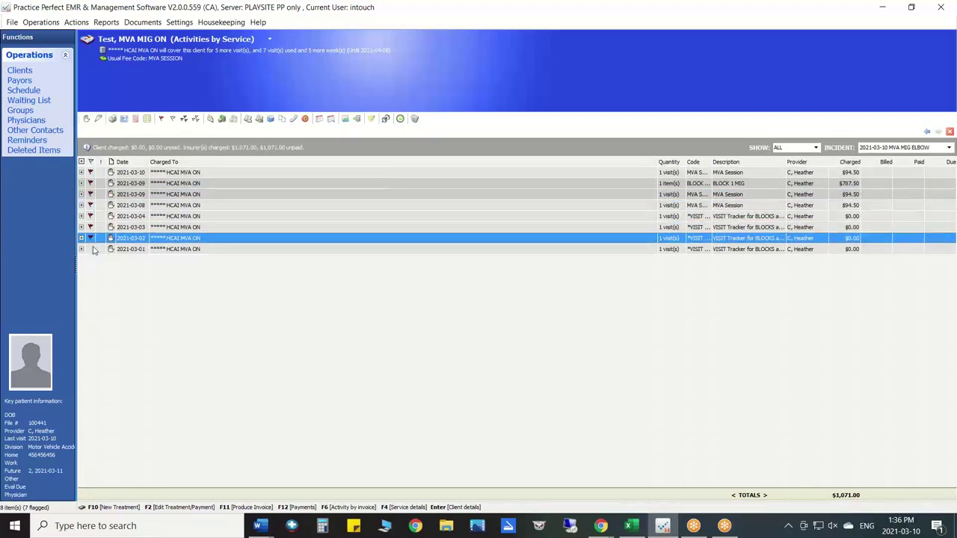
left_click(91, 249)
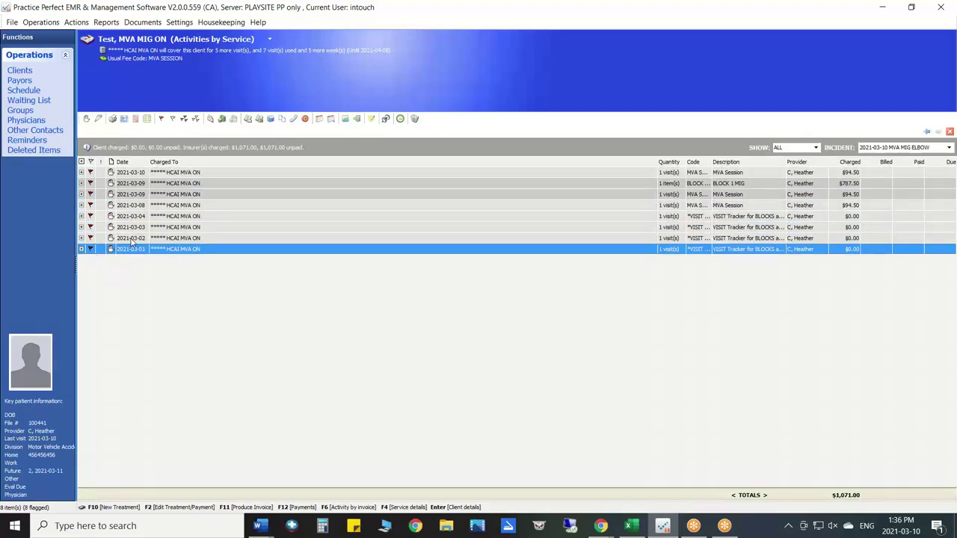
- Clear the flags on the MVA Session activities dated 2021-03-08, 2021-03-09 and 2021-03-10
left_click(90, 205)
left_click(90, 195)
left_click(90, 172)
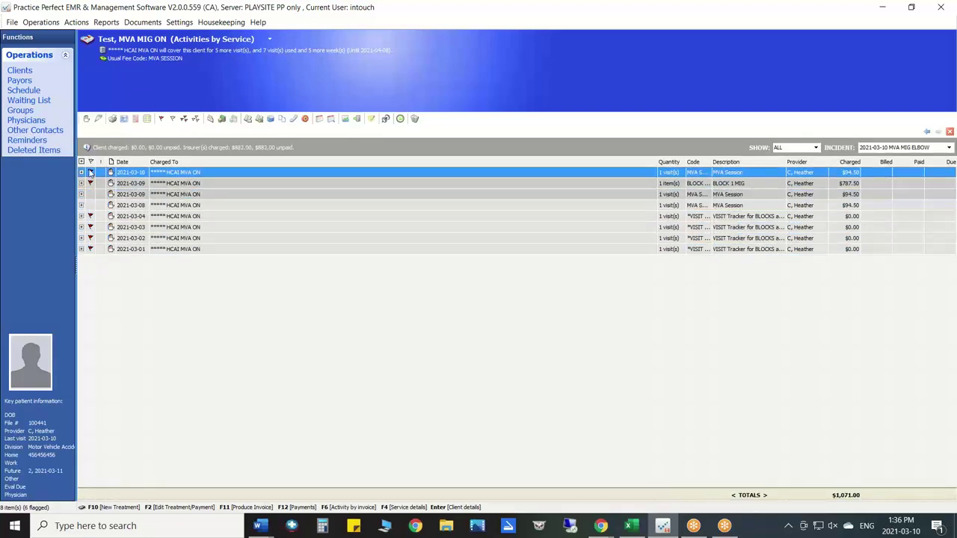
- Produce a preview of the HCAI invoice for the flagged block and visit tracker activities, dated as of today
left_click(211, 119)
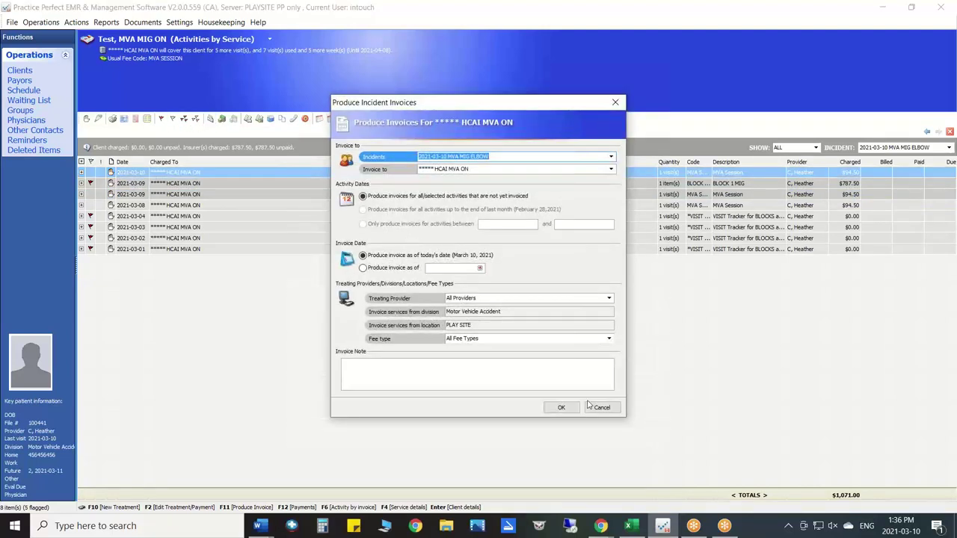
left_click(561, 407)
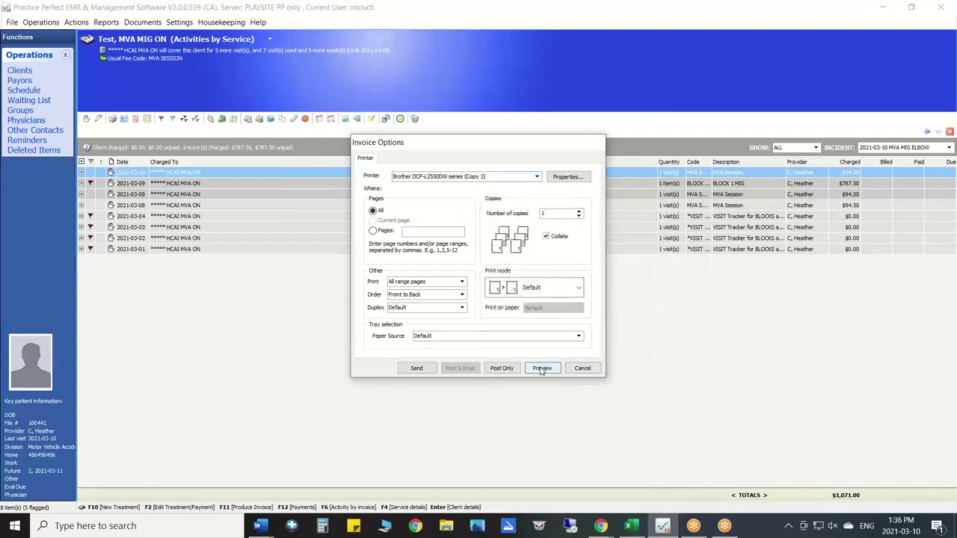
left_click(540, 365)
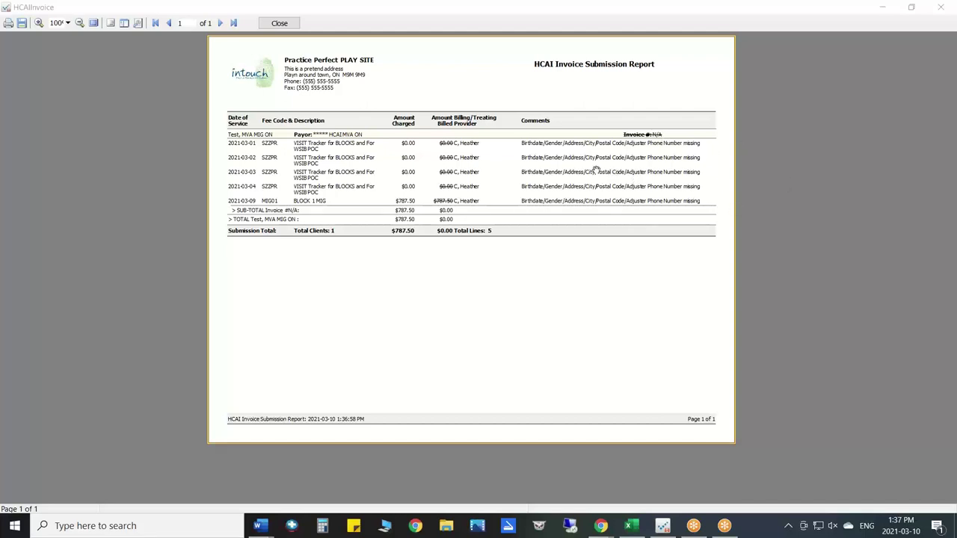
- Examine the amounts charged in the HCAI Invoice Submission Report, close the preview and cancel the invoice
left_click(596, 36)
mouse_move(411, 124)
left_mouse_down()
mouse_move(433, 124)
mouse_move(434, 187)
mouse_move(417, 193)
mouse_move(433, 202)
left_mouse_up()
left_click_drag(433, 202, 415, 211)
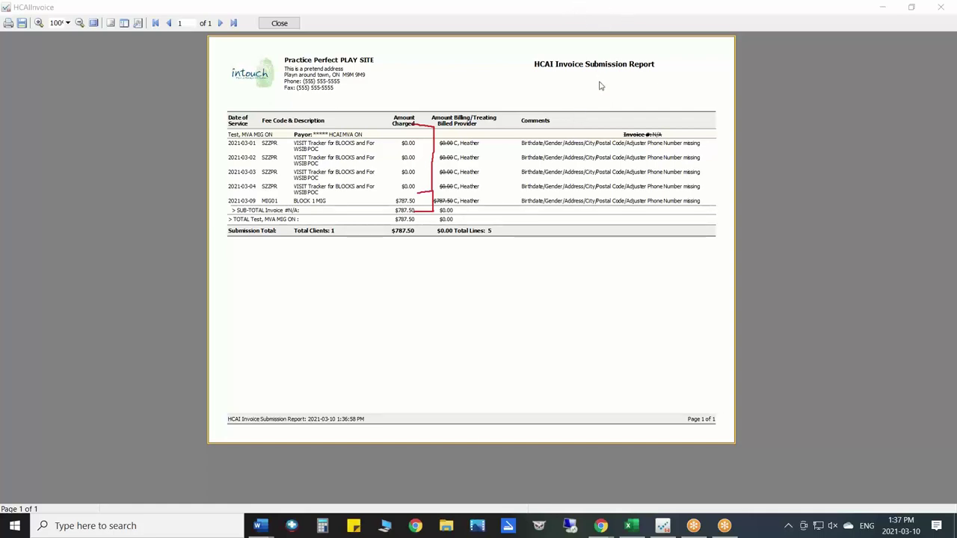
key("e")
key("Escape")
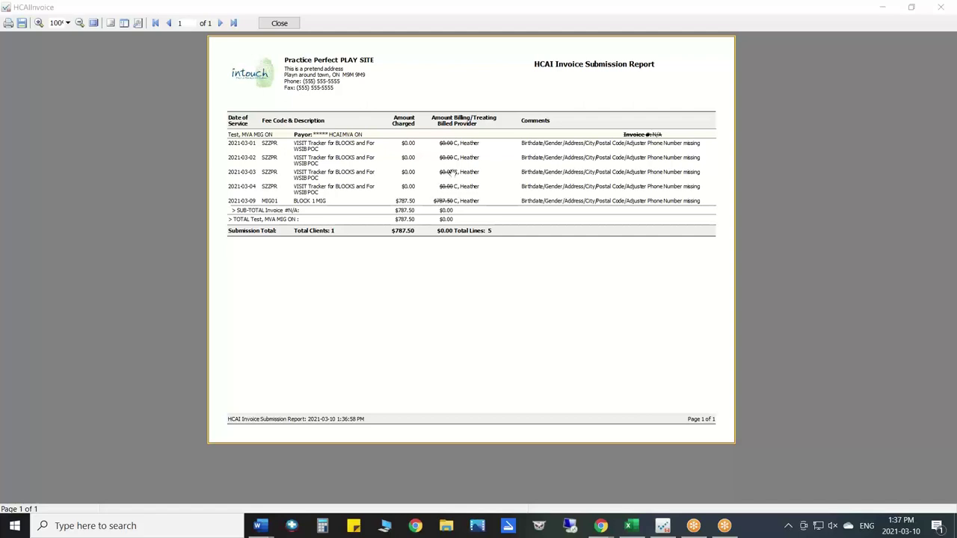
left_click(294, 23)
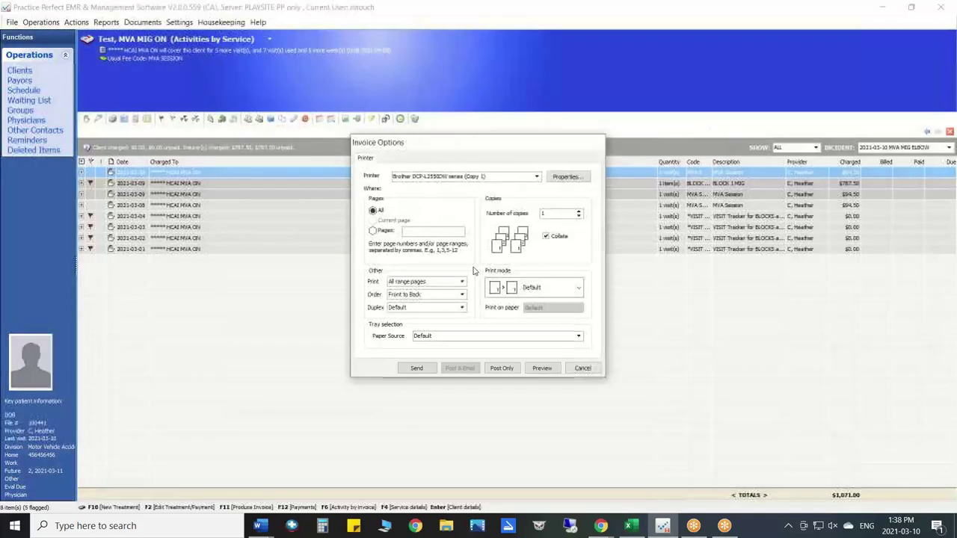
left_click(580, 367)
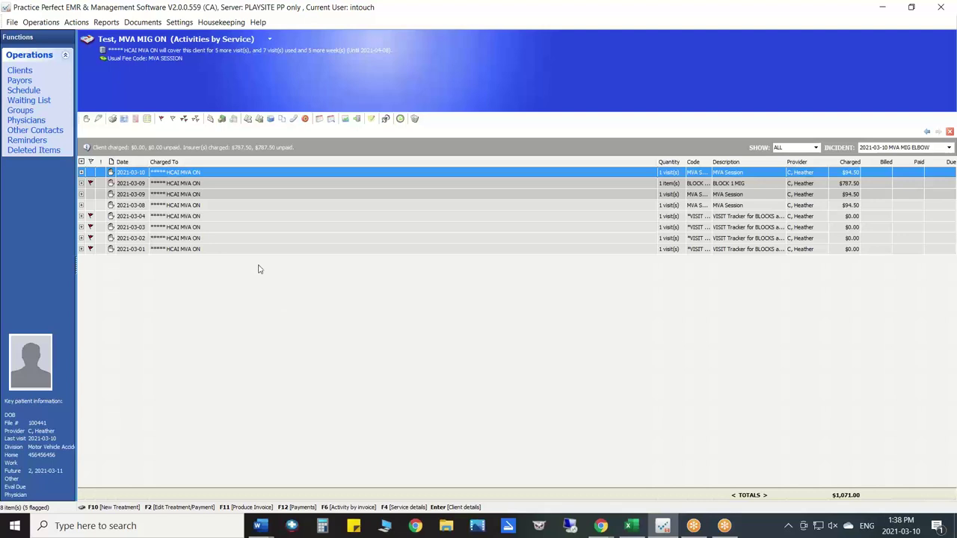
- Open the payor list, flag **** EHC TELUS CANADA and examine the payor flagging options
left_click(27, 85)
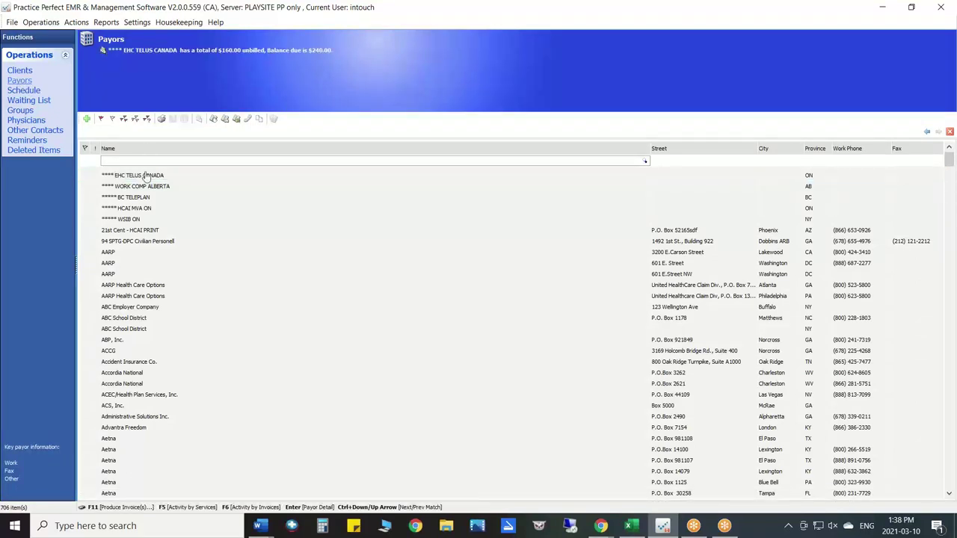
left_click(103, 175)
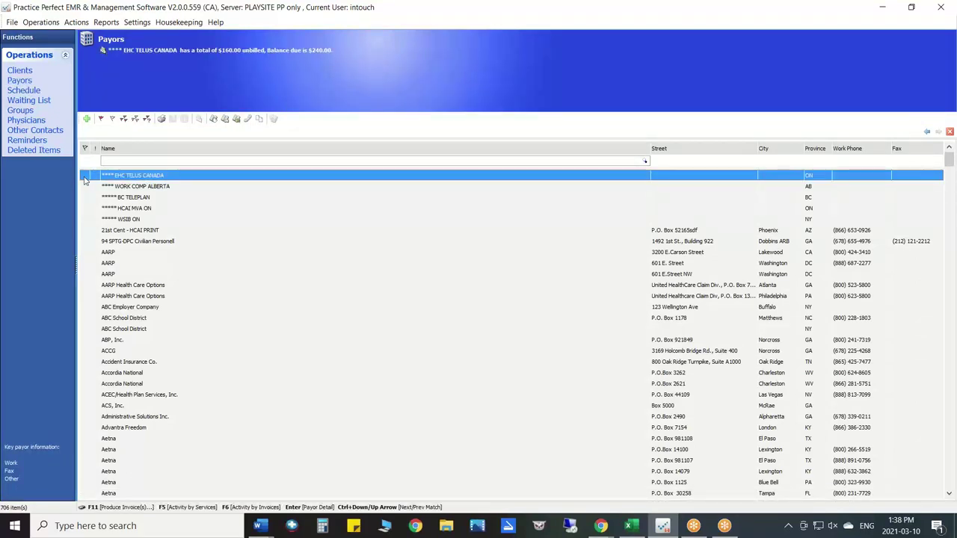
key("Down")
key("Down")
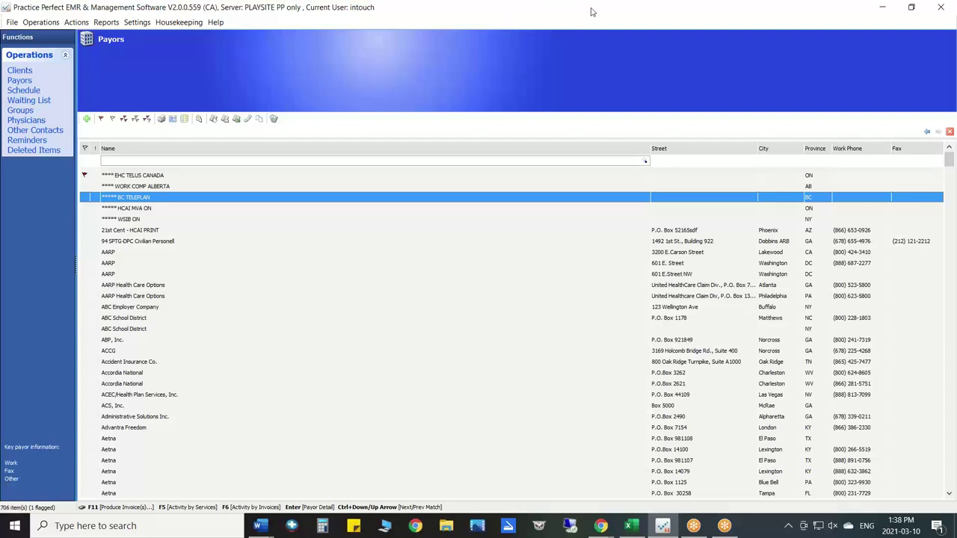
left_click(595, 34)
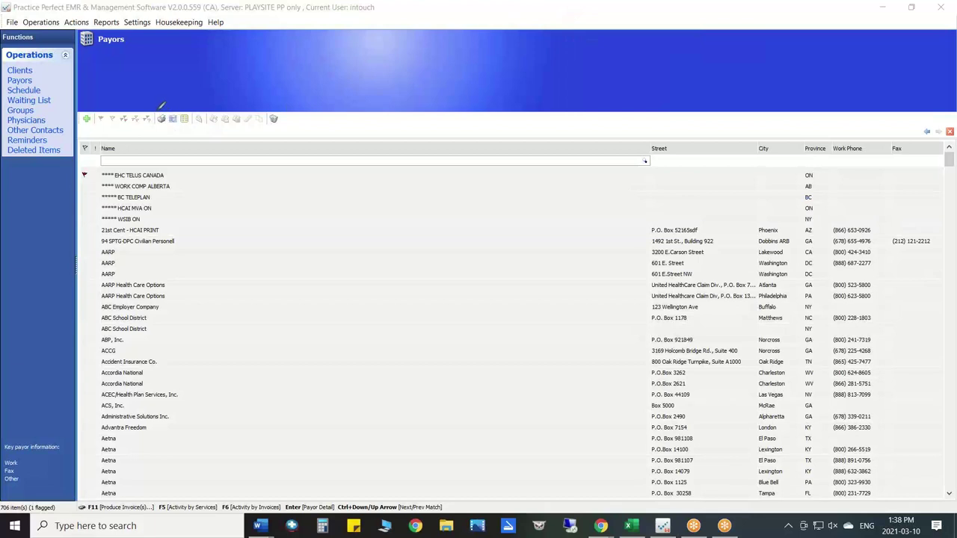
mouse_move(159, 107)
left_mouse_down()
mouse_move(142, 124)
mouse_move(157, 108)
left_mouse_up()
left_click(82, 183)
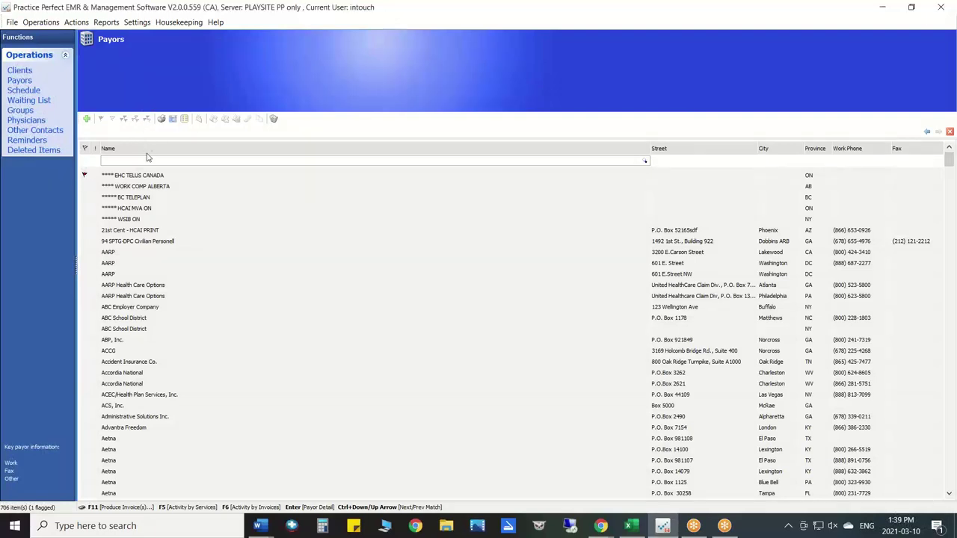
- Clear the EHC TELUS CANADA flag and try to flag payors with kind MVA and invoice style HCAI Invoice
left_click(146, 178)
left_click(147, 118)
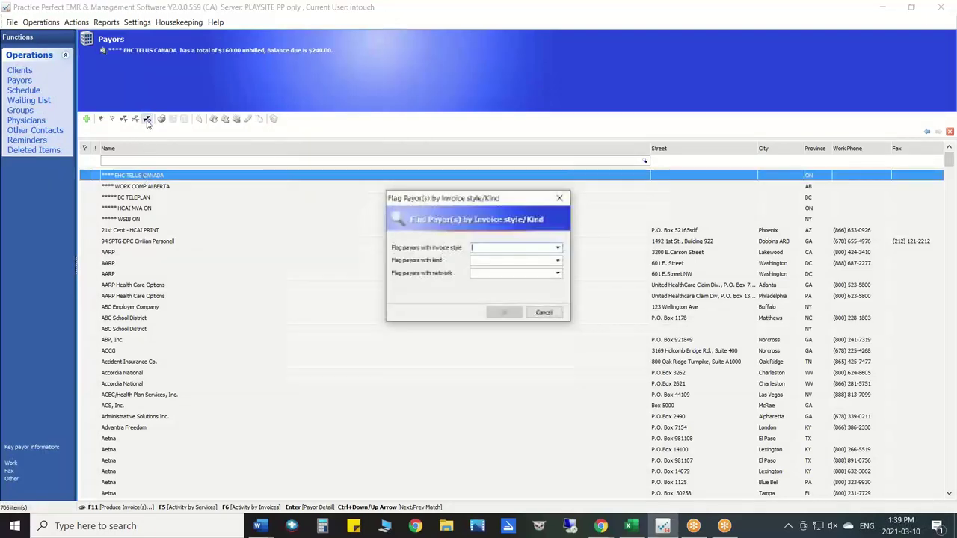
left_click(558, 262)
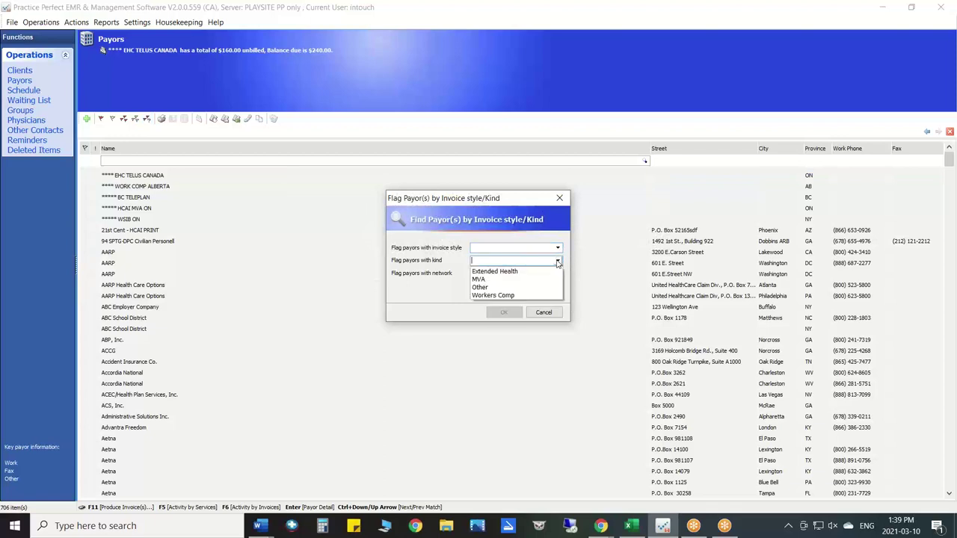
left_click(485, 280)
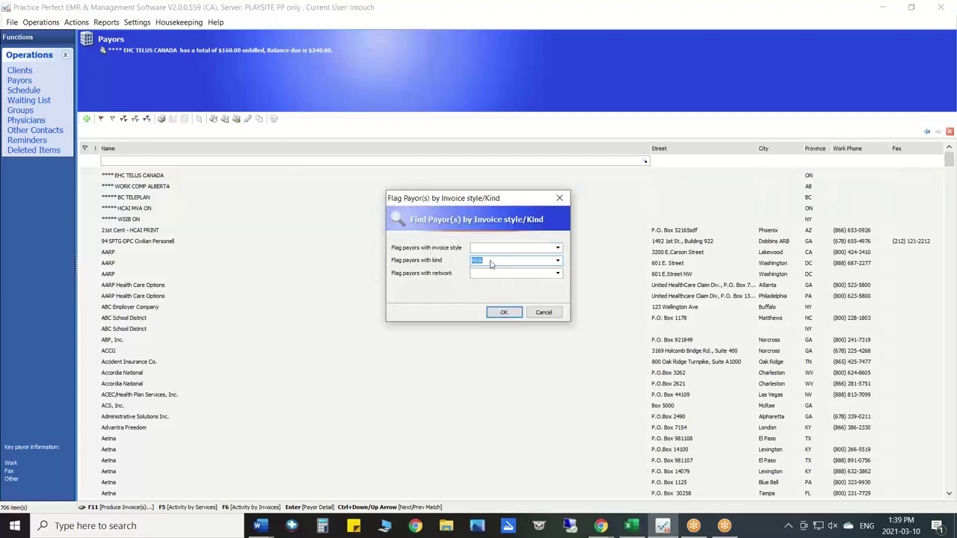
left_click(558, 248)
left_click(496, 305)
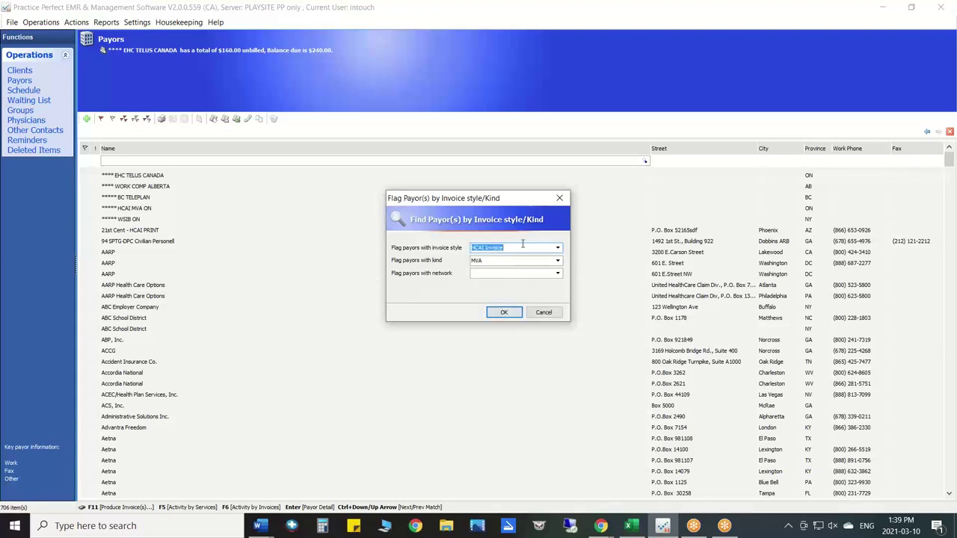
left_click(504, 313)
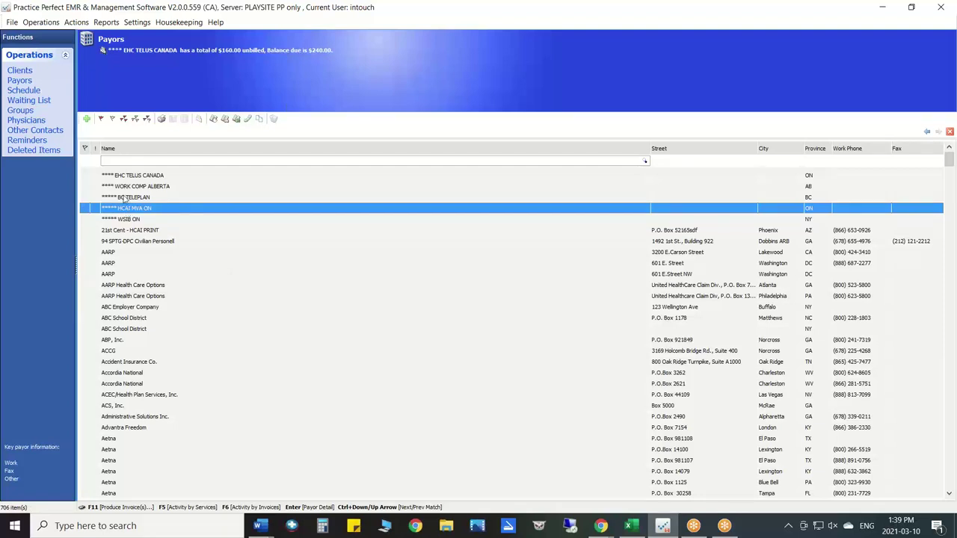
- Flag **** EHC TELUS CANADA again and start producing its payor invoices with the billing location set to All Locations
left_click(113, 178)
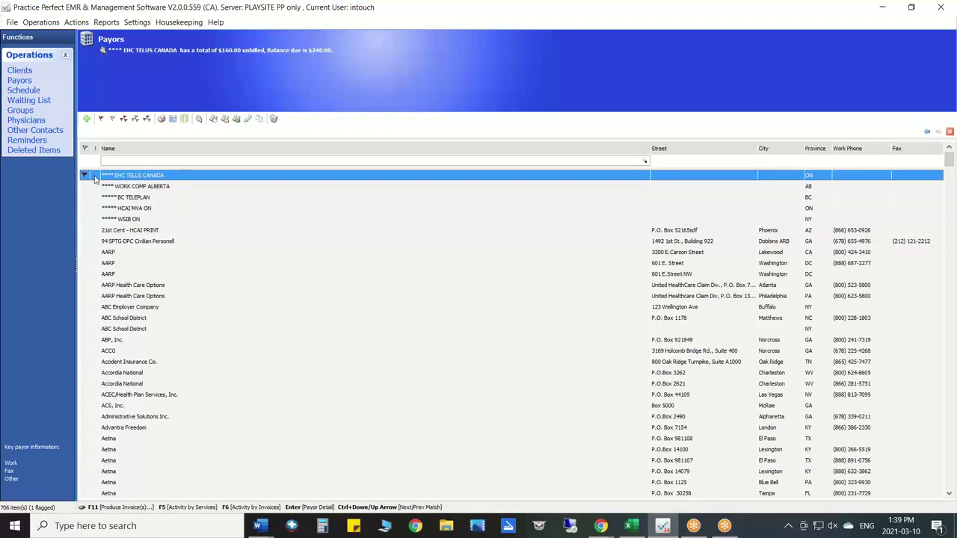
left_click(199, 121)
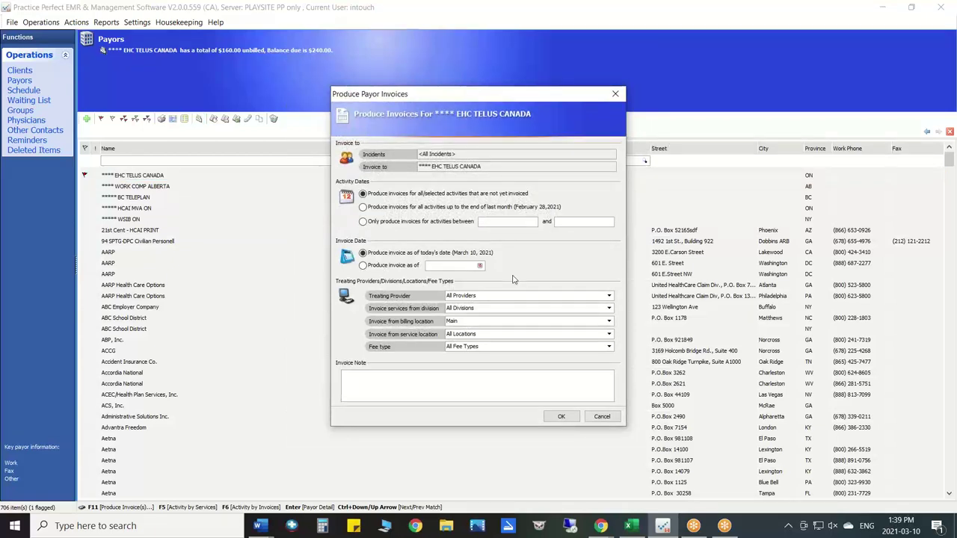
left_click(608, 321)
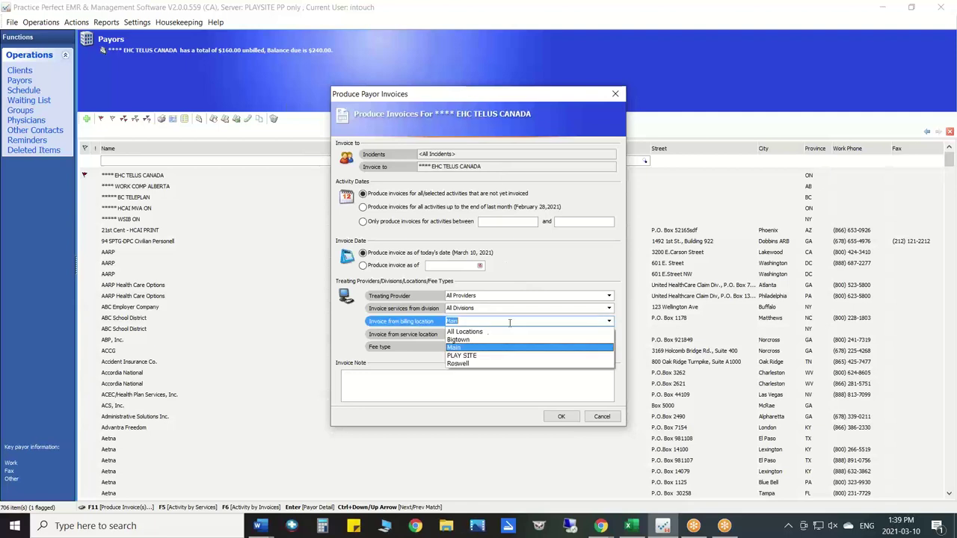
left_click(483, 330)
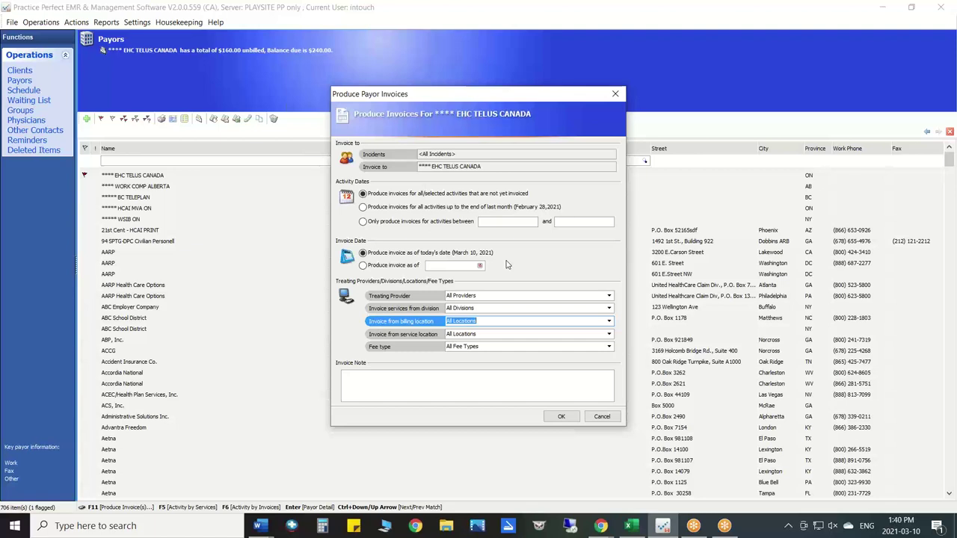
- Preview the TELUS Health eClaims Invoice Submission Report for EHC TELUS CANADA's uninvoiced activities, close it and cancel the invoice
left_click(563, 416)
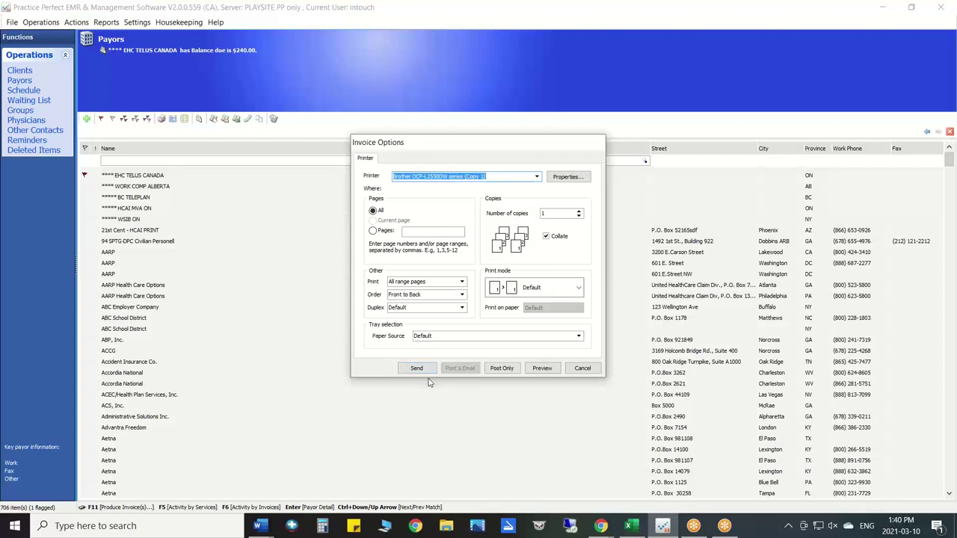
left_click(542, 367)
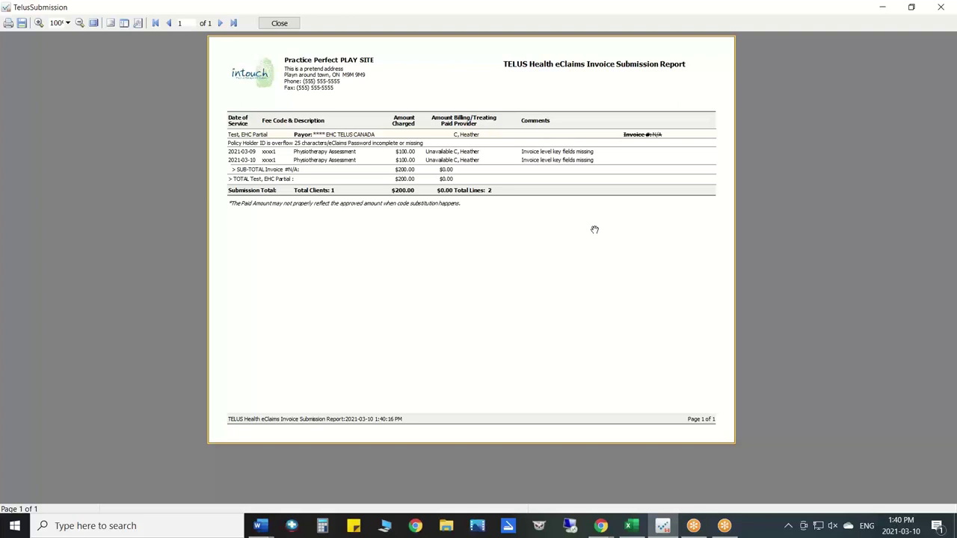
left_click(281, 26)
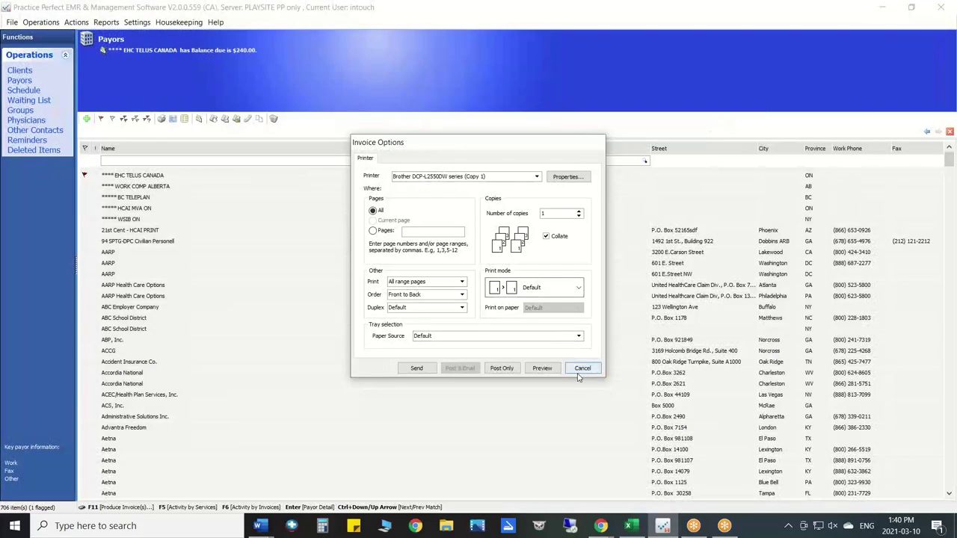
left_click(580, 371)
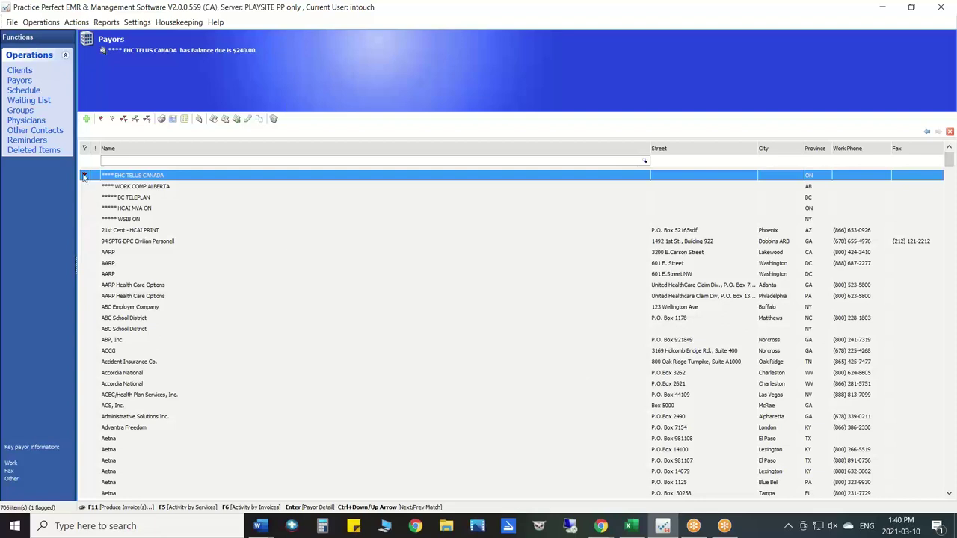
- Clear the EHC TELUS CANADA flag, examine the invoice styles available for flagging payors and cancel the payor search
left_click(148, 119)
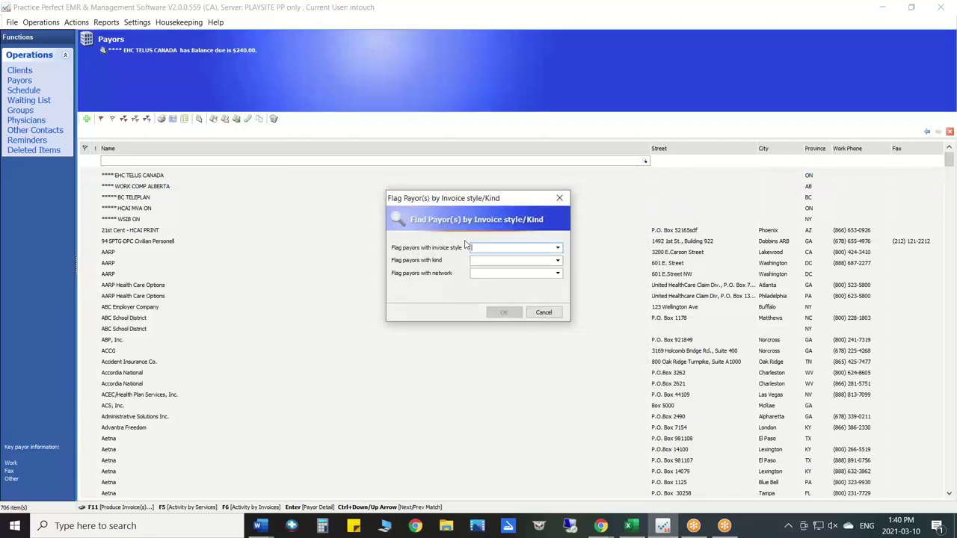
left_click(558, 248)
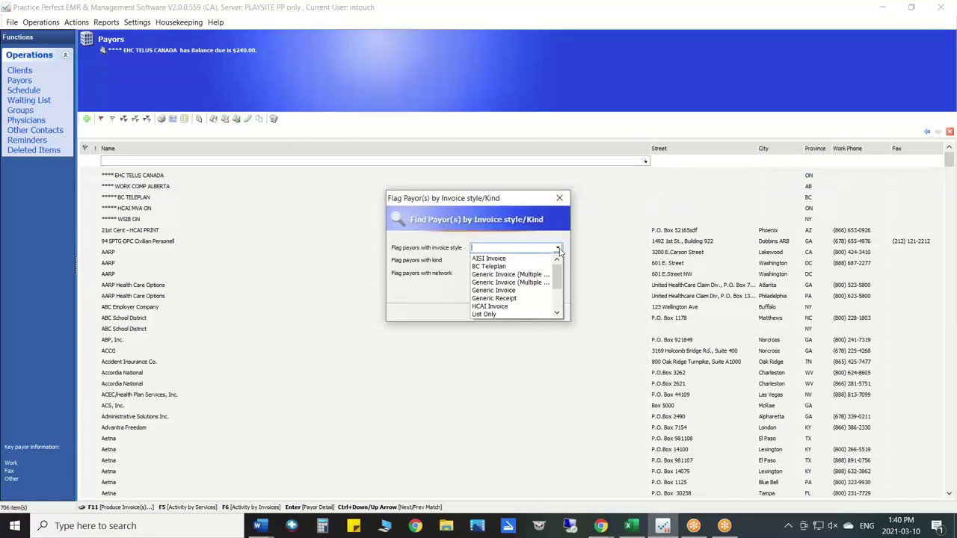
left_click(558, 249)
left_click(558, 249)
left_click(558, 249)
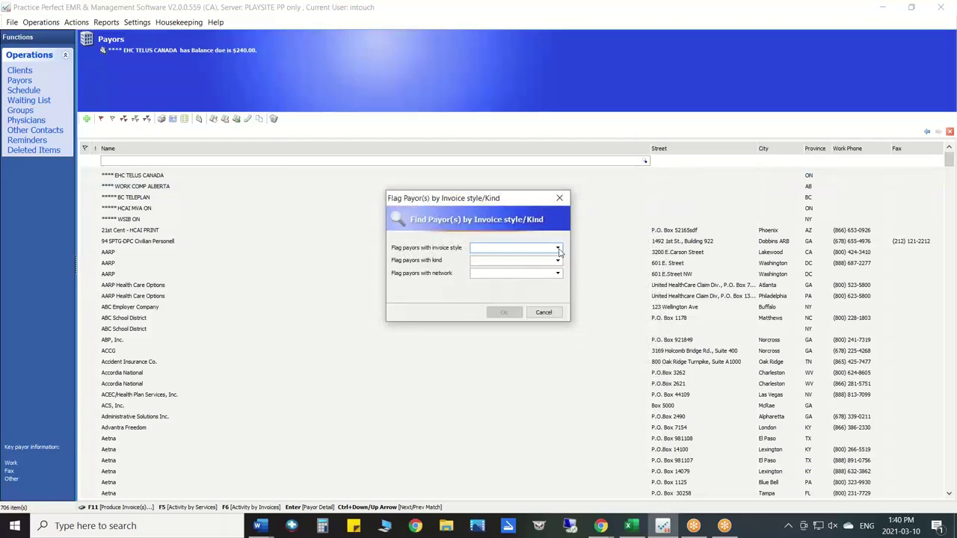
left_click(549, 314)
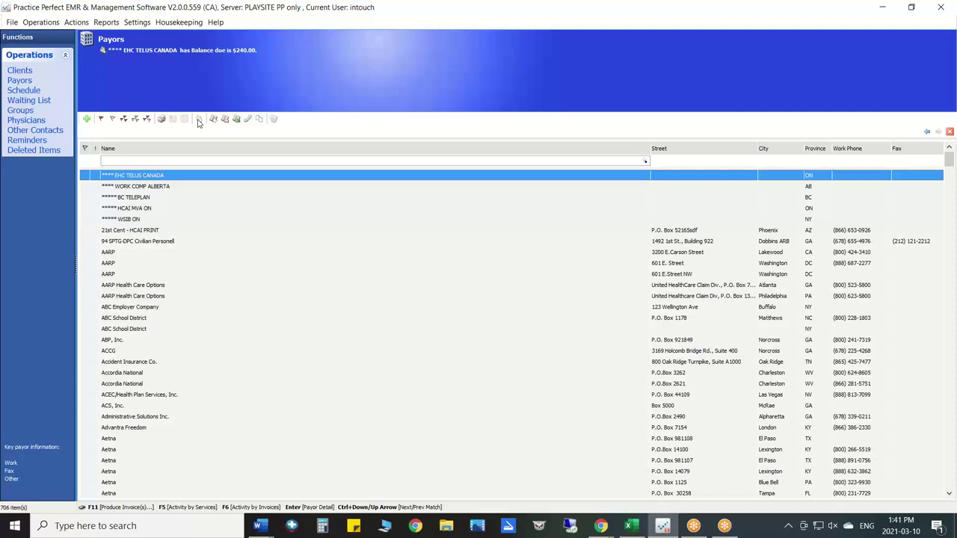
- Preview the Unbilled Services report by payor for location PLAY SITE, examine the unbilled services and close the report
left_click(106, 23)
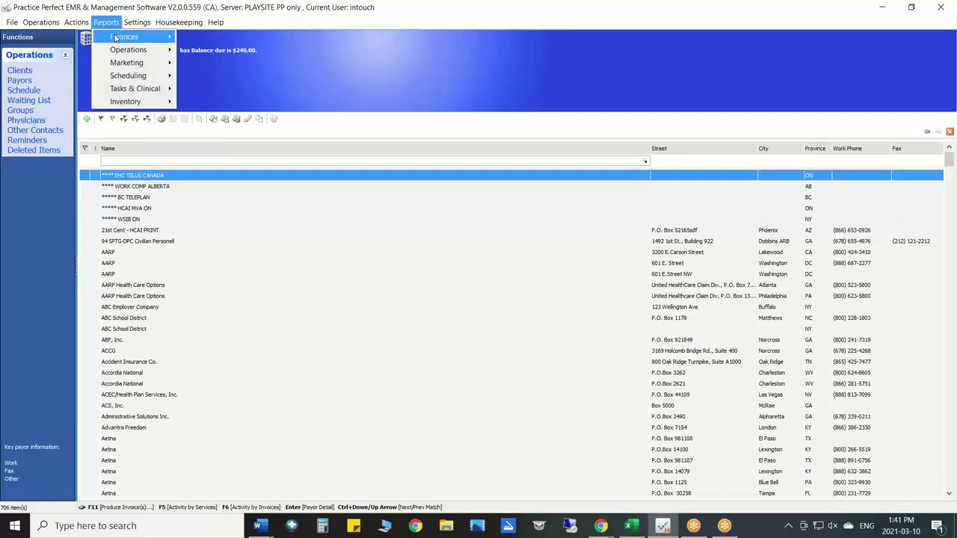
mouse_move(116, 43)
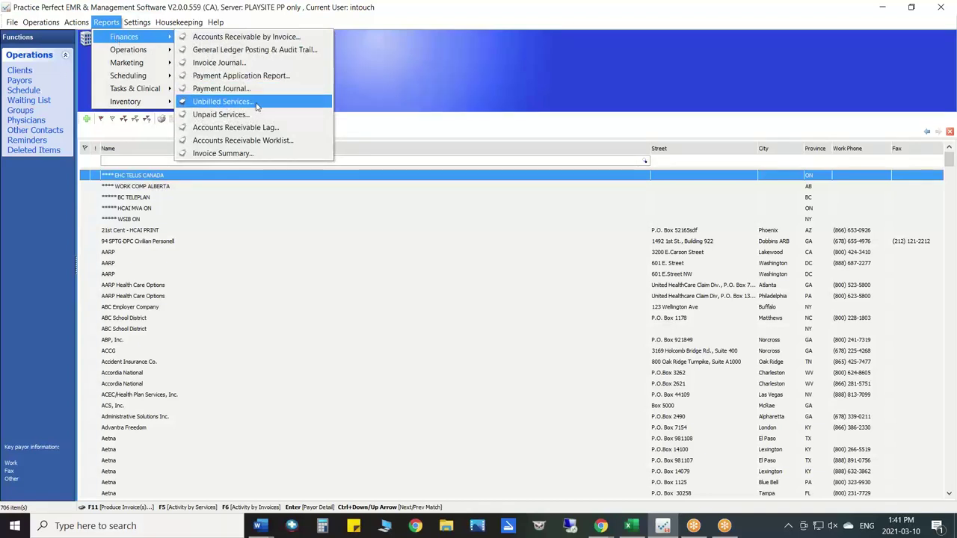
left_click(256, 104)
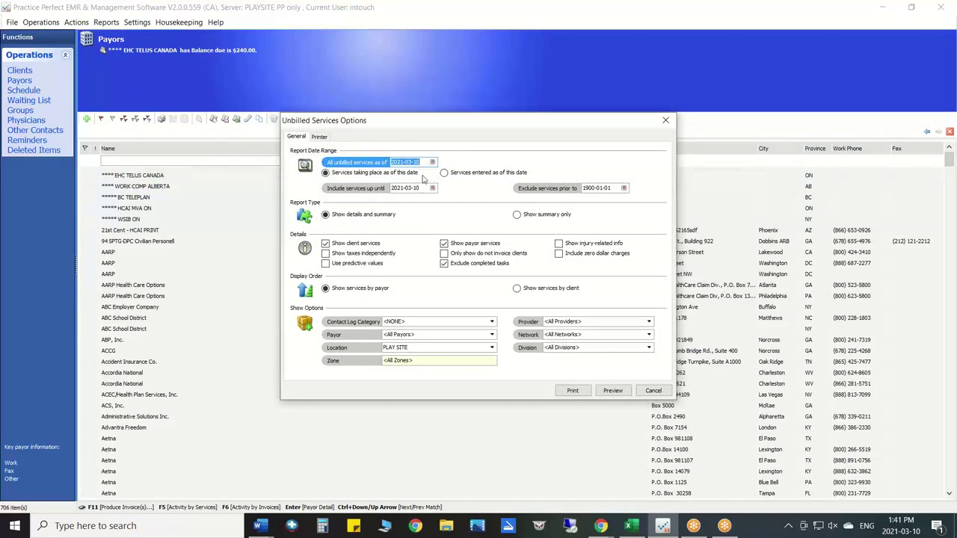
left_click(491, 348)
left_click(494, 351)
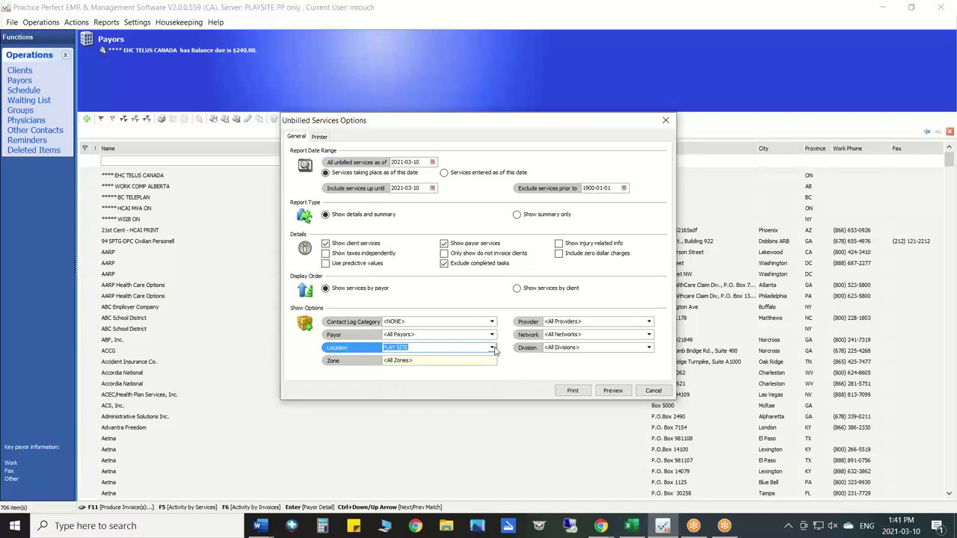
left_click(612, 391)
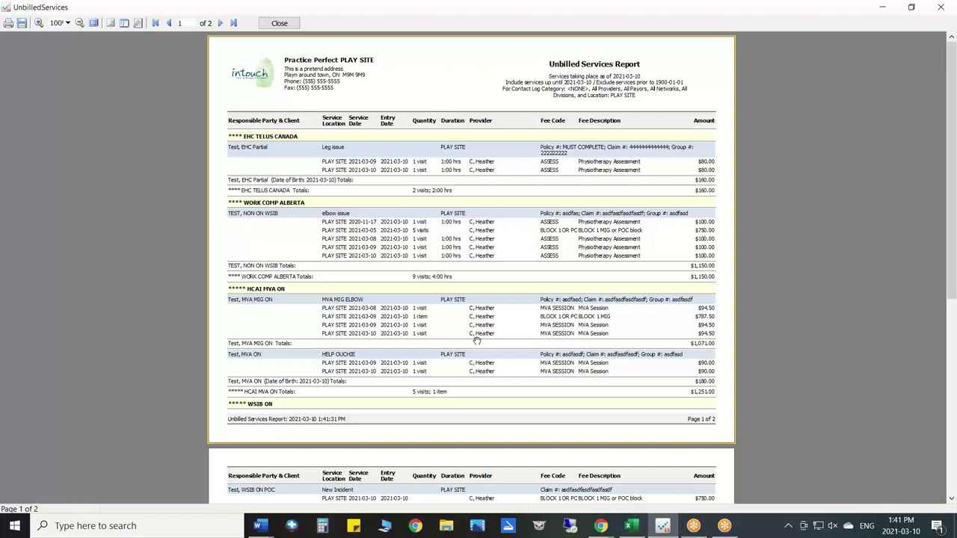
left_click(279, 23)
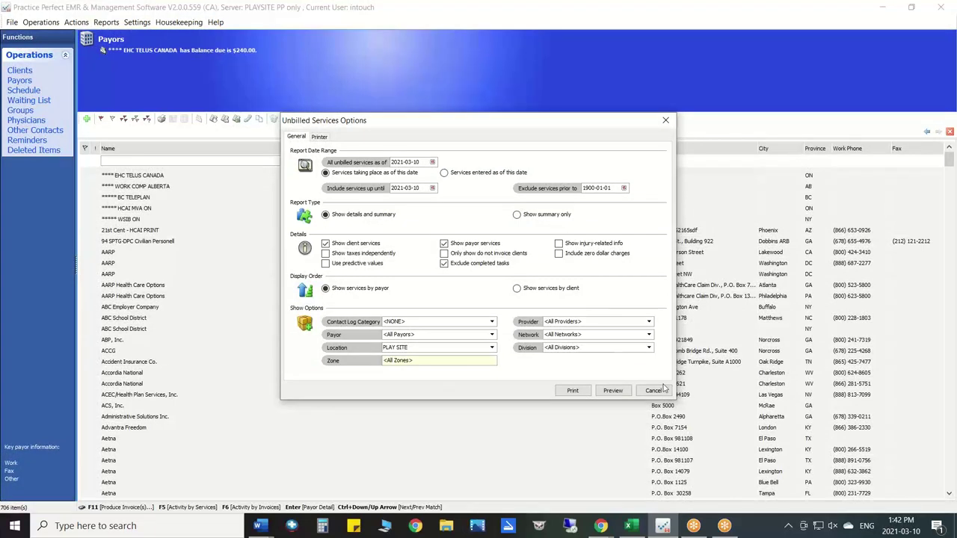
left_click(661, 390)
- Preview the Accounts Receivable by Invoice report as of 2021-03-10 for location PLAY SITE
left_click(109, 23)
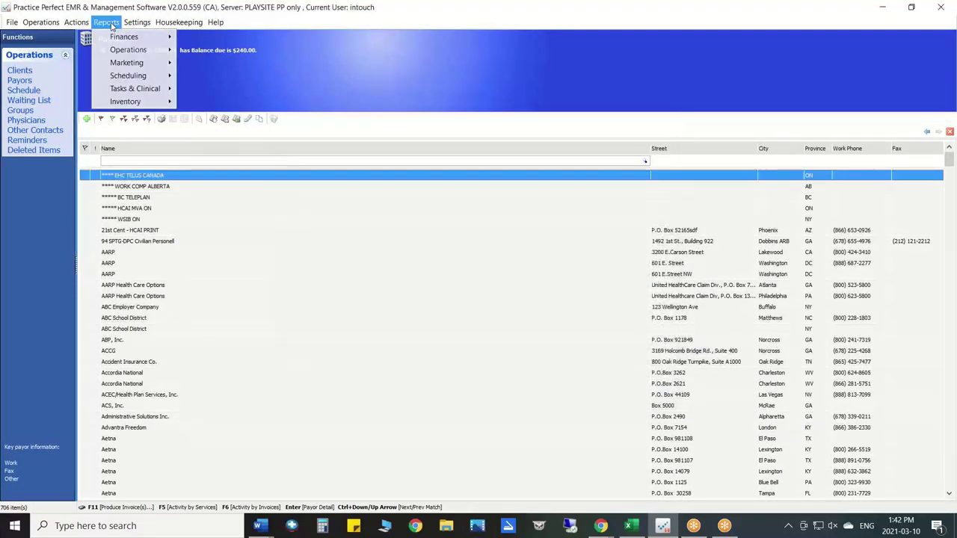
mouse_move(123, 37)
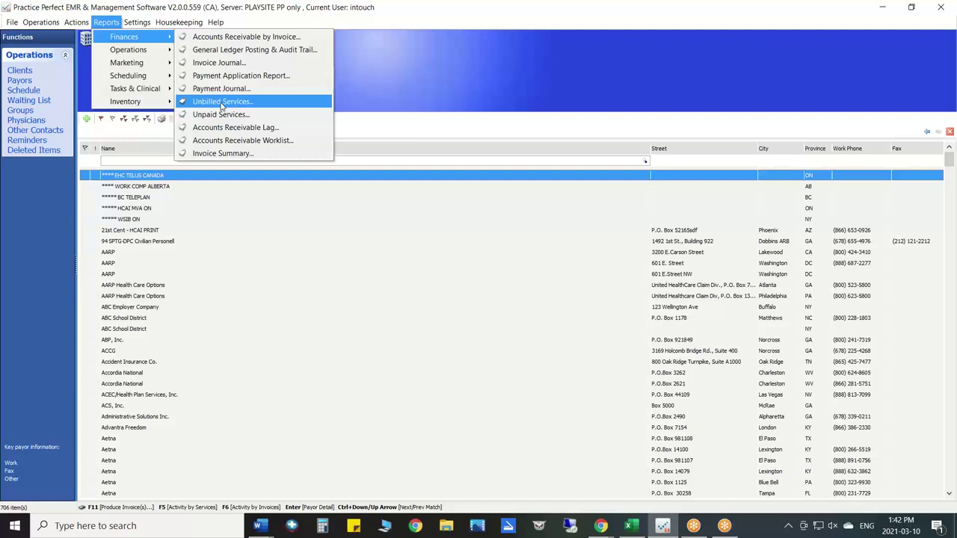
left_click(254, 42)
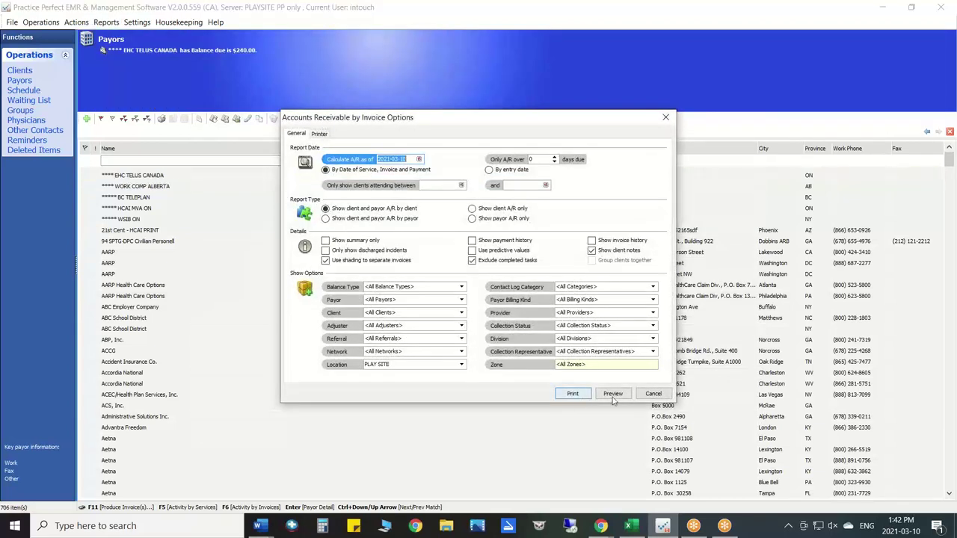
left_click(613, 394)
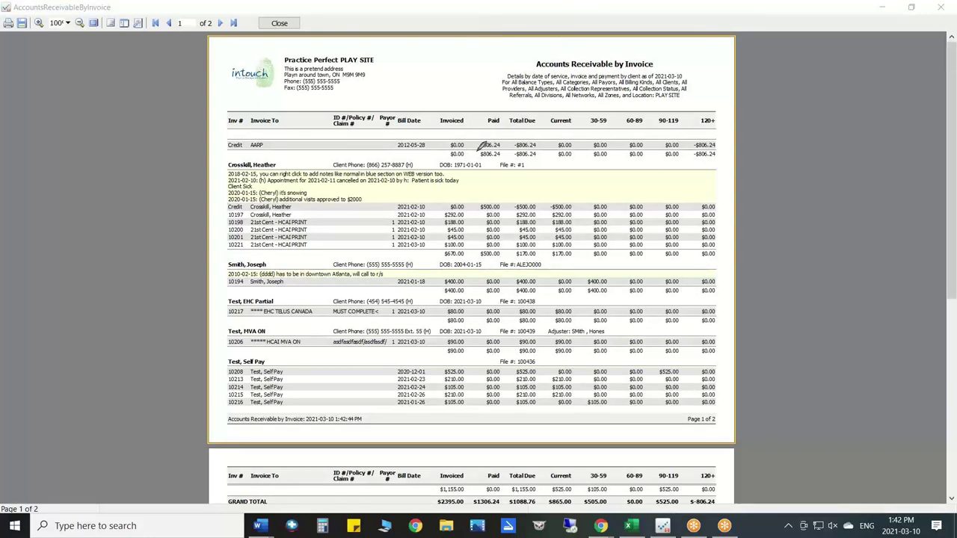
- Outline the report's payment and aging columns, mark those from 60-89 days to 120+ with a line and arrow, and clear the markings
mouse_move(477, 148)
left_mouse_down()
mouse_move(511, 87)
mouse_move(766, 73)
mouse_move(762, 135)
left_mouse_up()
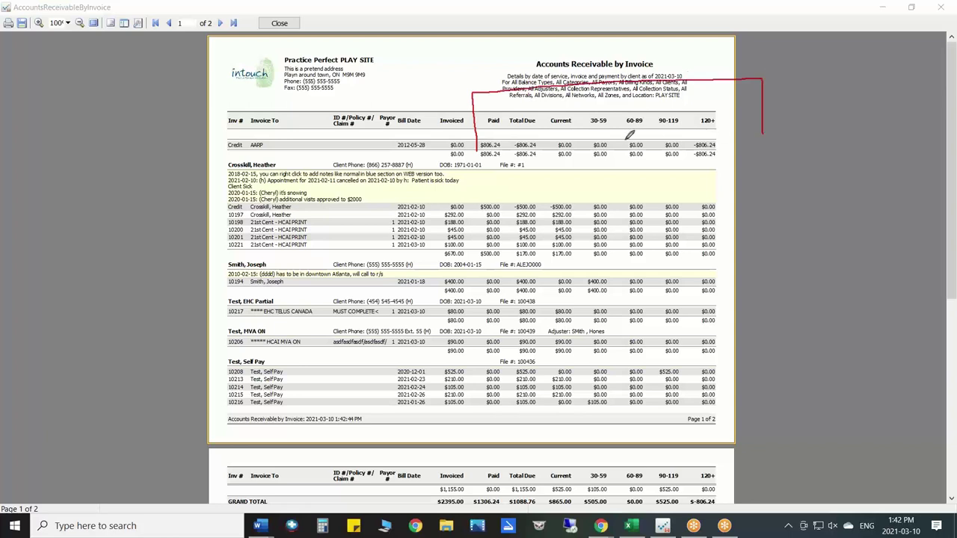
left_click_drag(619, 184, 619, 43)
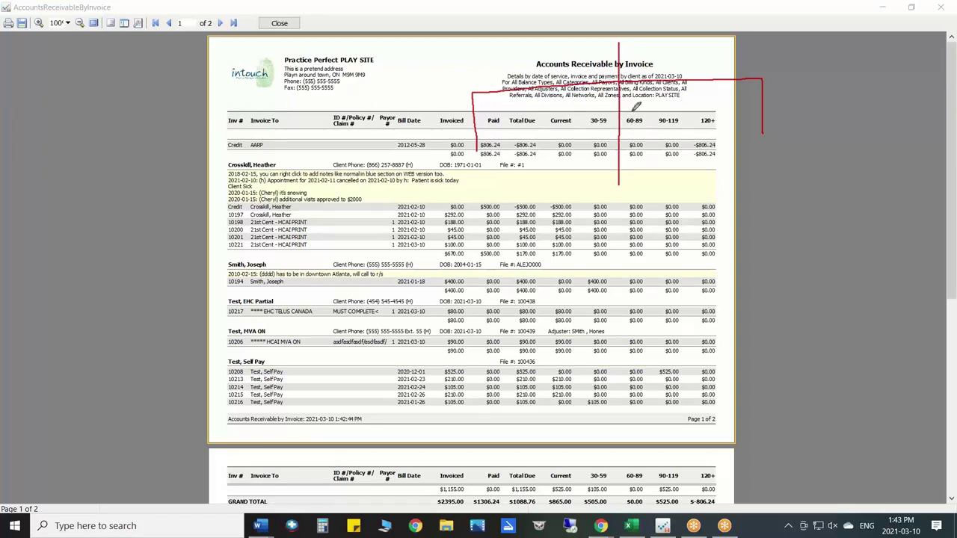
mouse_move(634, 106)
left_mouse_down()
mouse_move(722, 96)
mouse_move(739, 107)
mouse_move(716, 113)
left_mouse_up()
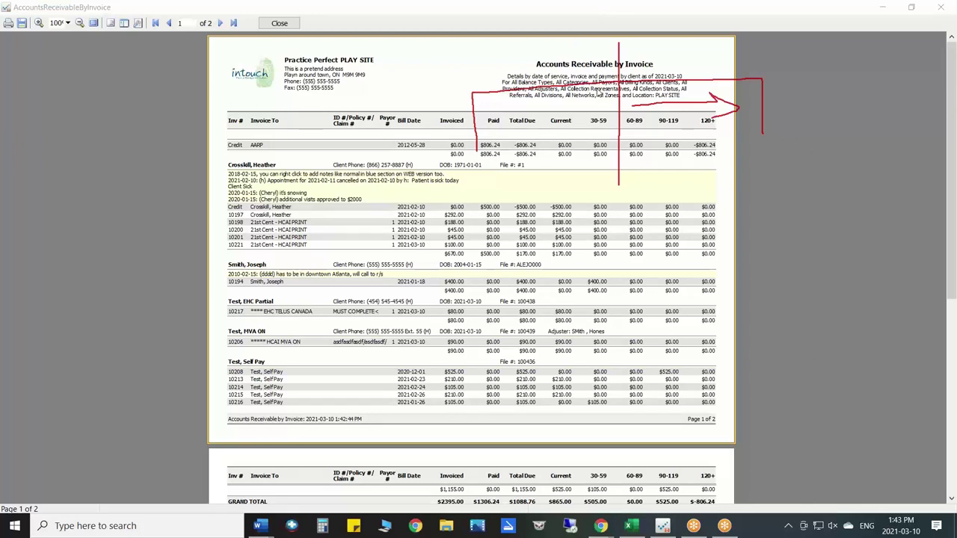
key("Escape")
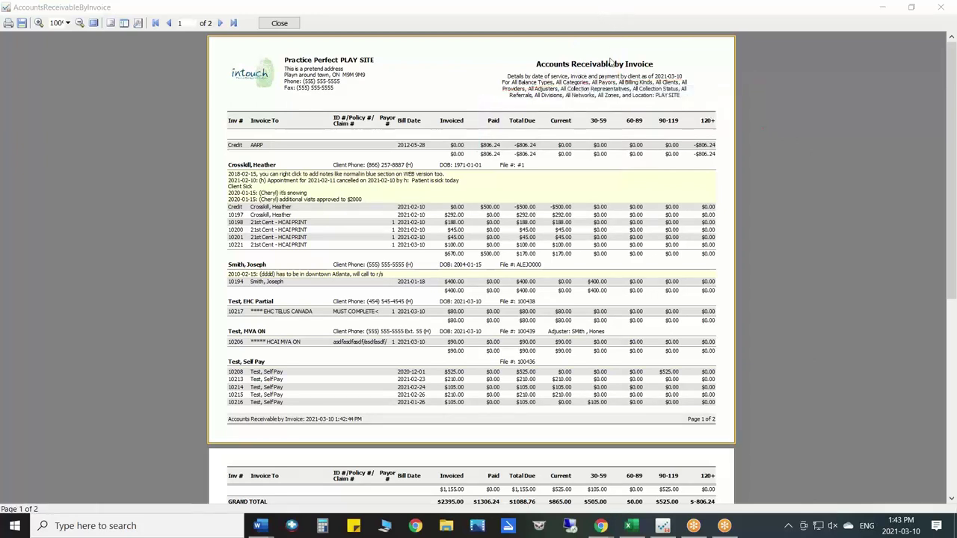
- Close the receivables preview, check the option limiting the report to A/R over a number of days due, and cancel the report
left_click(278, 23)
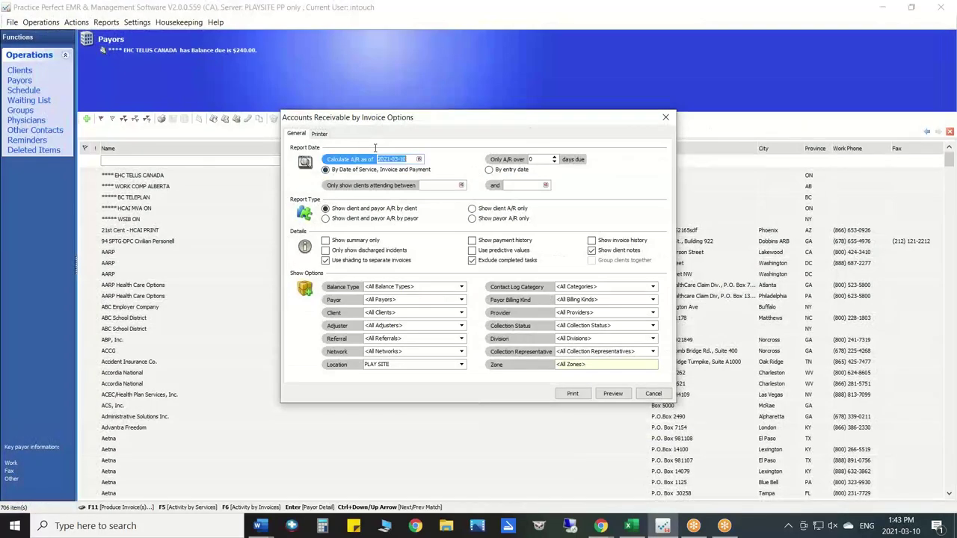
left_click(530, 160)
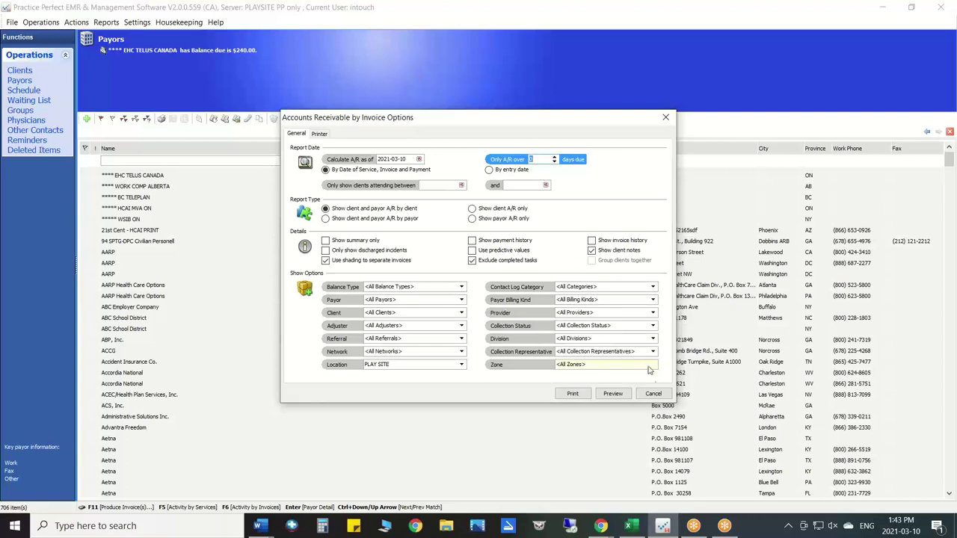
left_click(653, 394)
- Preview the Daily Reconciliation Report from 2021-02-02 to 2021-03-10 for all providers at location PLAY SITE
left_click(107, 22)
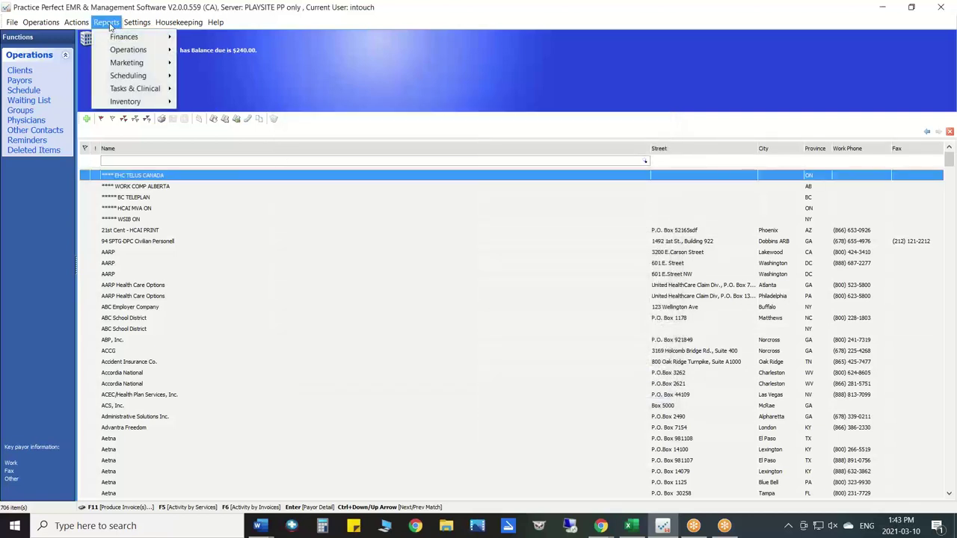
mouse_move(127, 52)
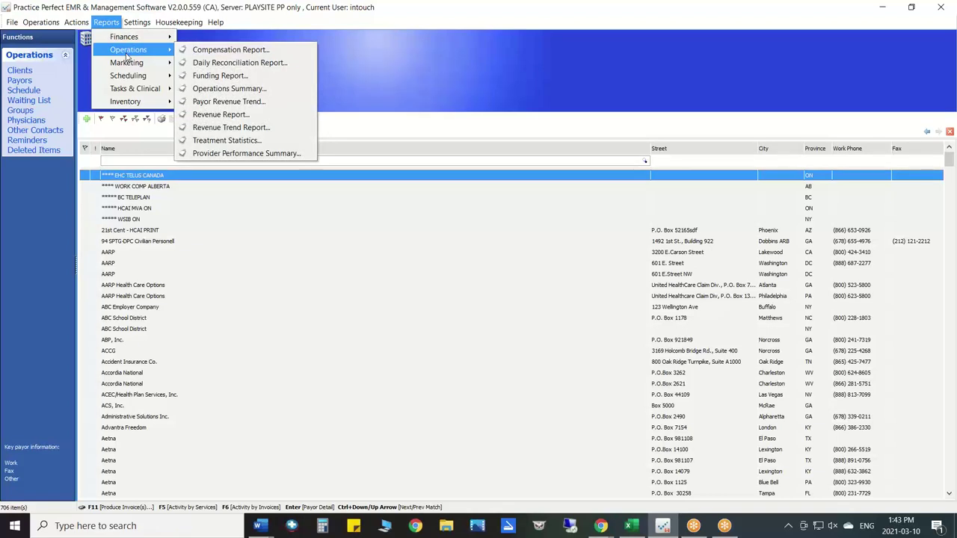
left_click(241, 64)
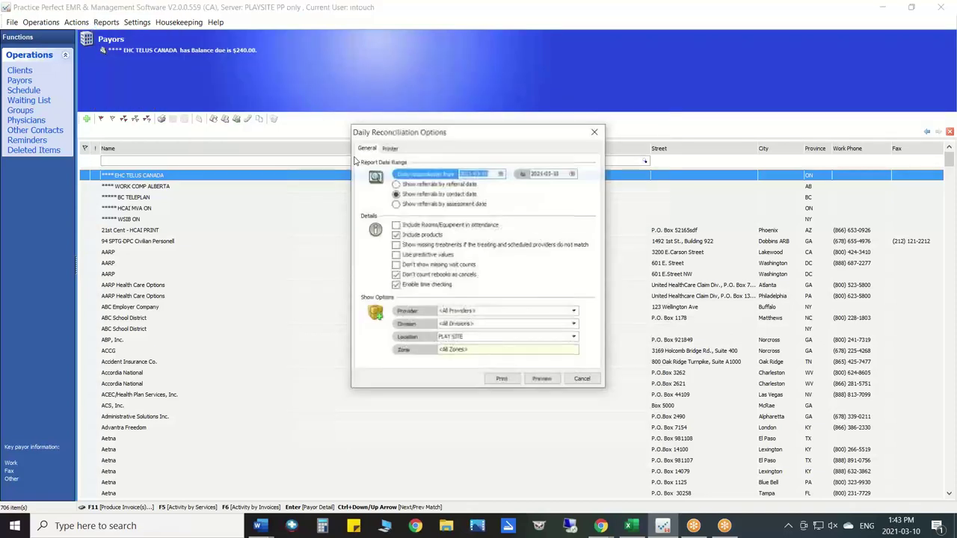
left_click(500, 173)
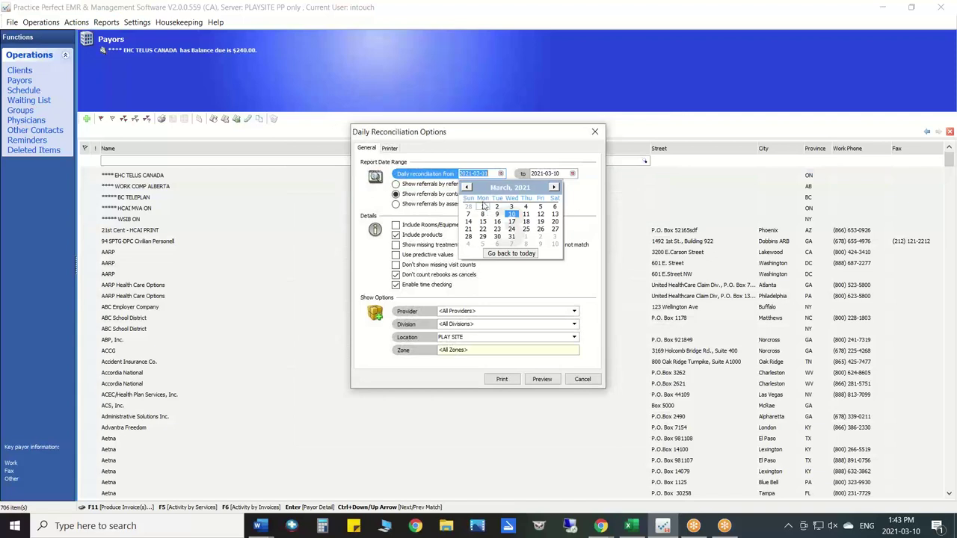
left_click(480, 196)
left_click(501, 174)
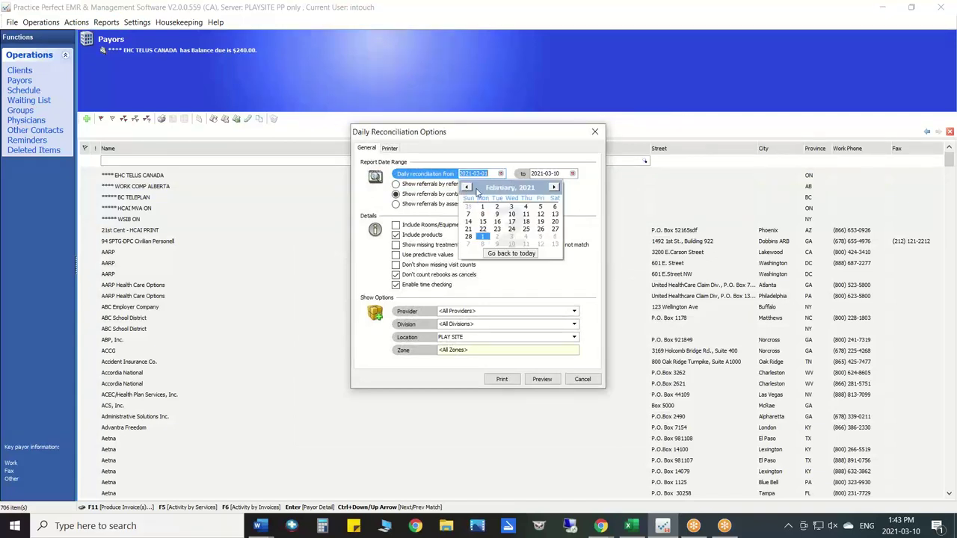
left_click(496, 208)
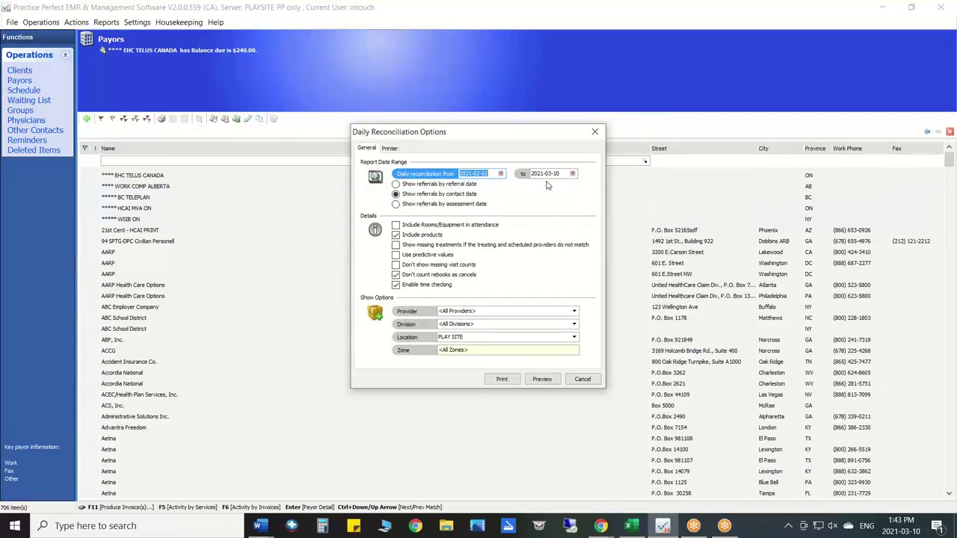
left_click(542, 379)
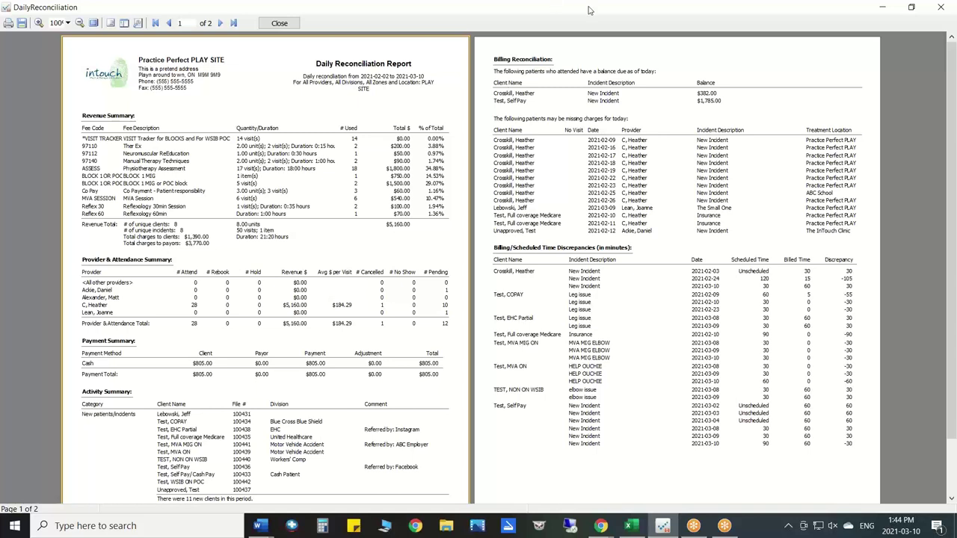
- Outline the missing-charges heading and the pending column, and link the outlined attendance column to the circled visit totals in the Revenue Summary
key("ctrl+2")
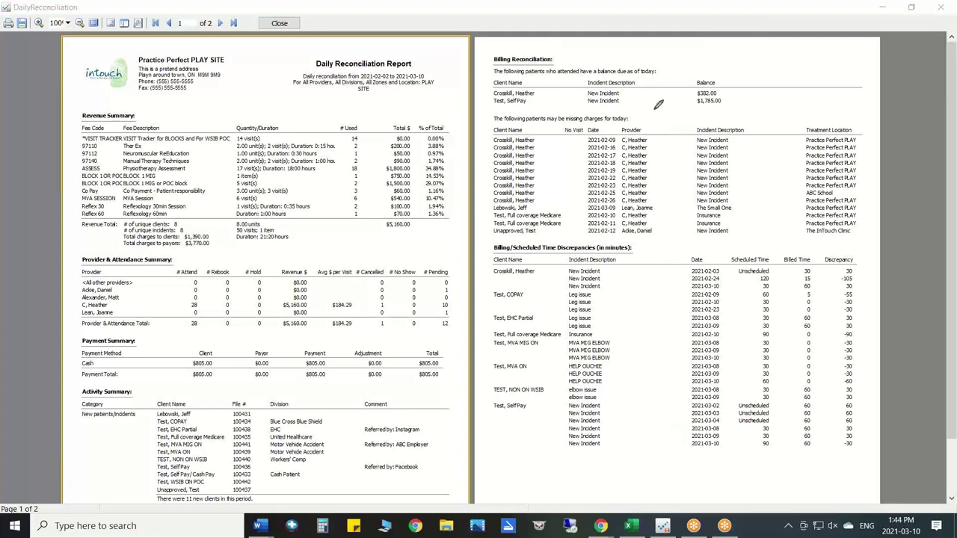
mouse_move(654, 110)
left_mouse_down()
mouse_move(485, 110)
mouse_move(502, 126)
mouse_move(661, 124)
mouse_move(661, 109)
left_mouse_up()
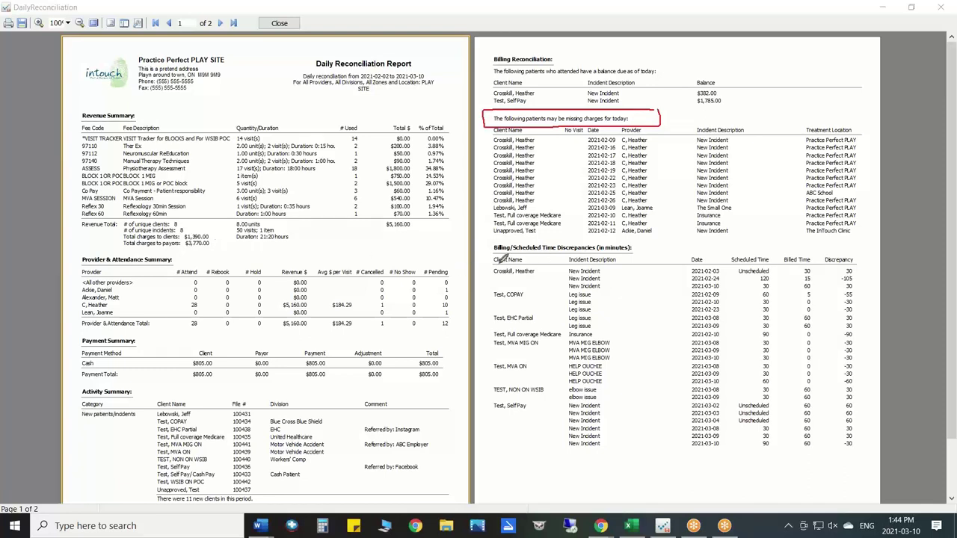
mouse_move(468, 263)
left_mouse_down()
mouse_move(427, 267)
mouse_move(430, 331)
mouse_move(471, 332)
mouse_move(468, 262)
left_mouse_up()
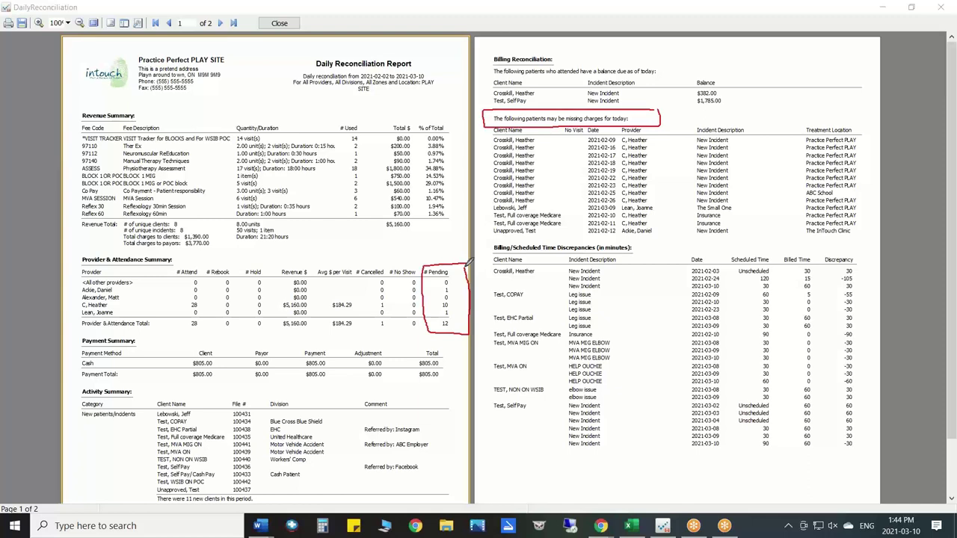
mouse_move(206, 263)
left_mouse_down()
mouse_move(158, 263)
mouse_move(165, 331)
mouse_move(216, 335)
mouse_move(208, 266)
mouse_move(266, 196)
mouse_move(237, 250)
mouse_move(247, 247)
left_mouse_up()
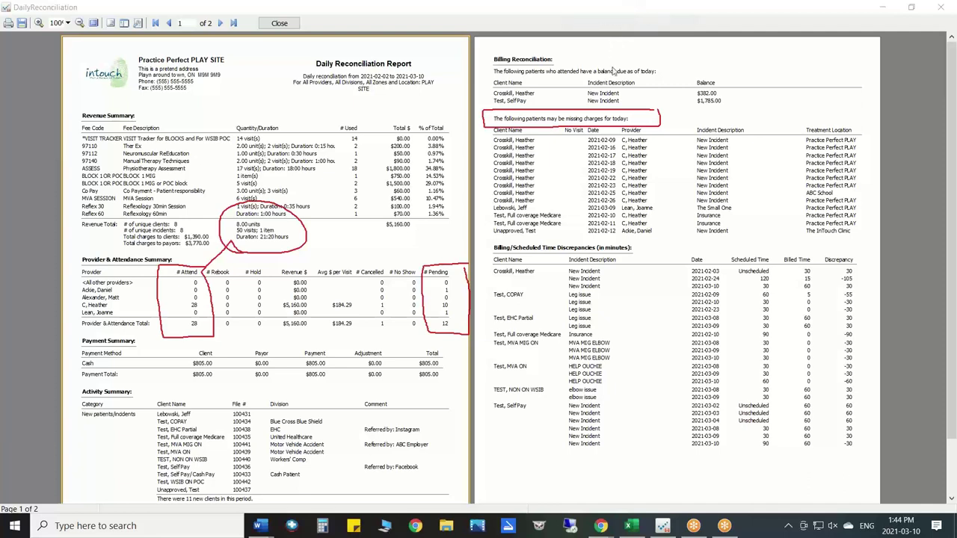
- Replace the markings with an outlined time-discrepancies heading, arrows to Scheduled Time and Billed Time, an outlined Discrepancy column, and a check mark
key("Escape")
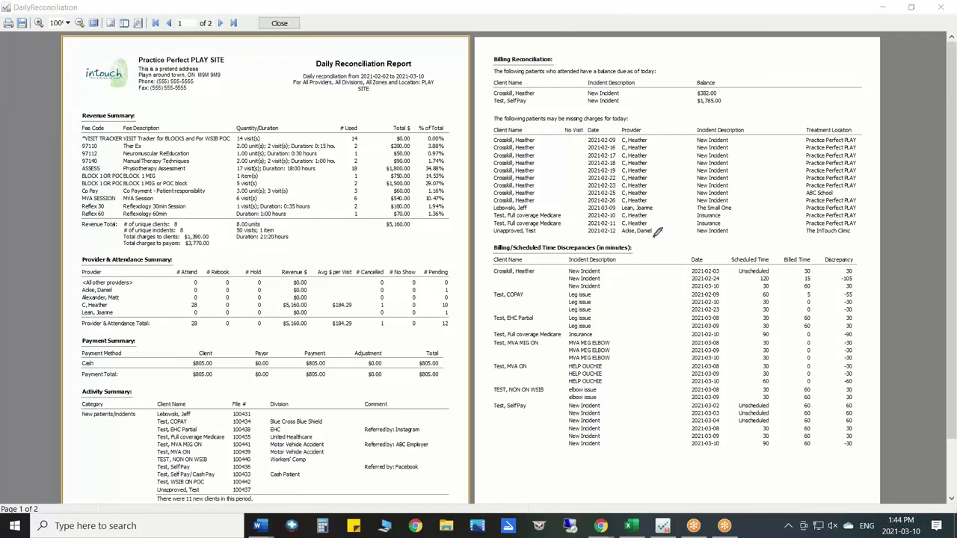
mouse_move(656, 239)
left_mouse_down()
mouse_move(484, 242)
mouse_move(610, 253)
mouse_move(655, 235)
left_mouse_up()
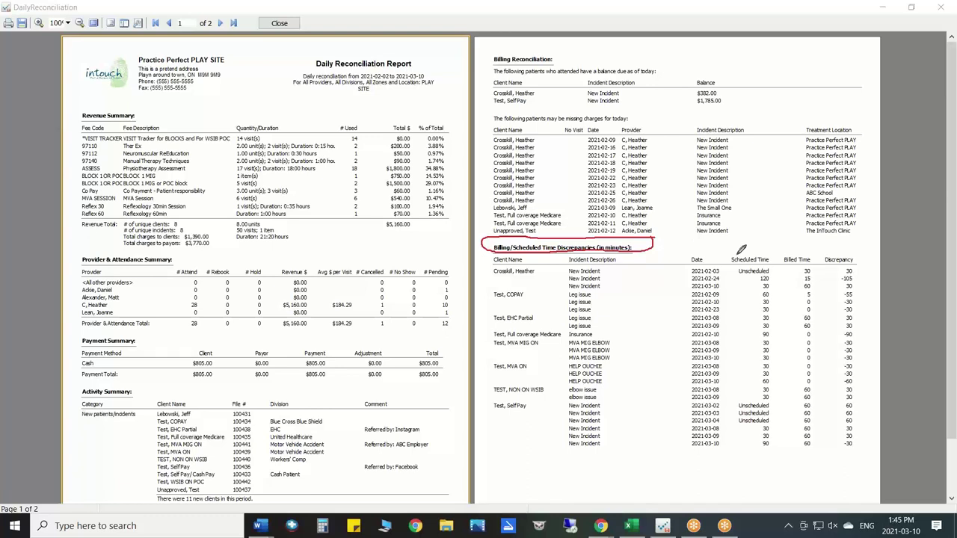
left_click_drag(767, 212, 751, 242)
mouse_move(798, 214)
left_mouse_down()
mouse_move(805, 252)
mouse_move(812, 238)
left_mouse_up()
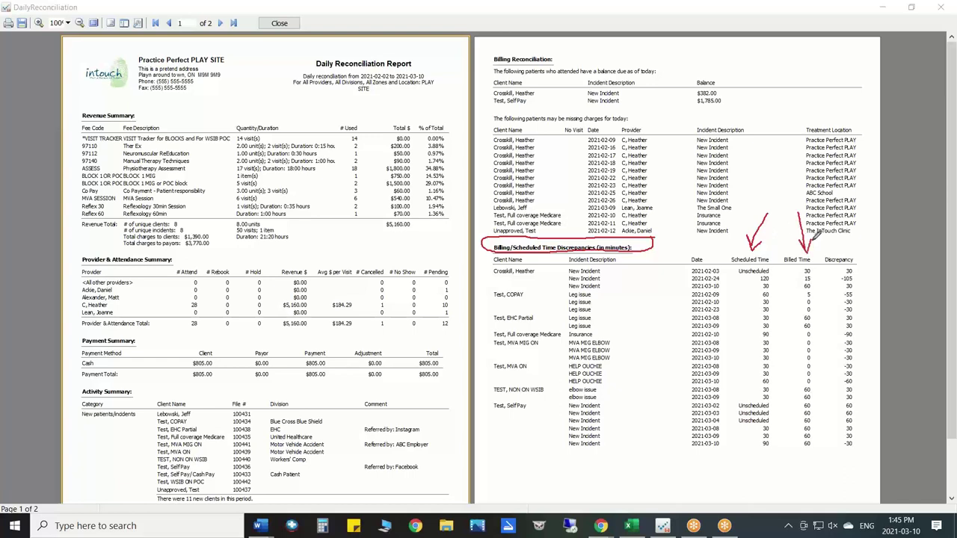
mouse_move(867, 244)
left_mouse_down()
mouse_move(822, 253)
mouse_move(850, 423)
mouse_move(884, 299)
mouse_move(873, 221)
left_mouse_up()
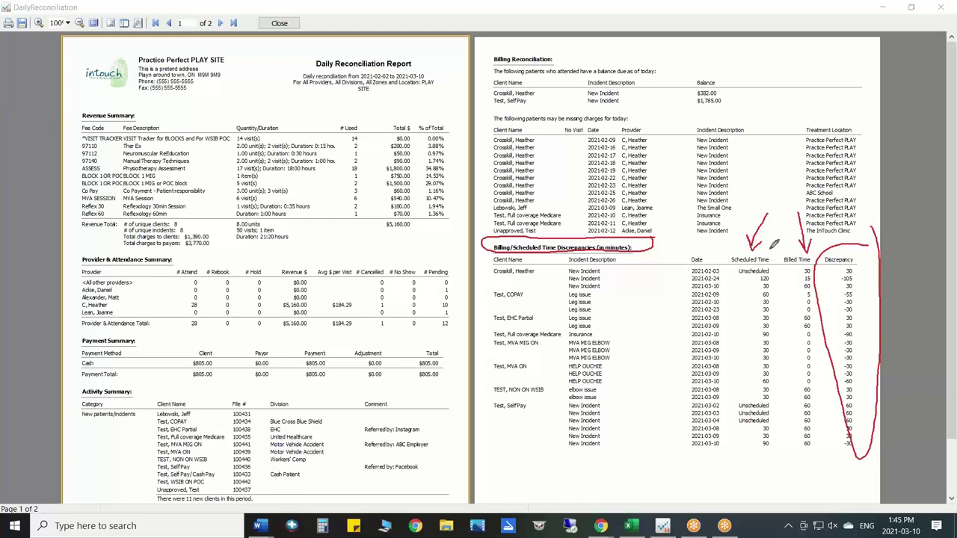
mouse_move(656, 252)
left_mouse_down()
mouse_move(657, 261)
mouse_move(707, 215)
left_mouse_up()
- Close the reconciliation preview, clear the markings, highlight the time-checking settings in the report options, and cancel the report
left_click(279, 23)
left_click(598, 15)
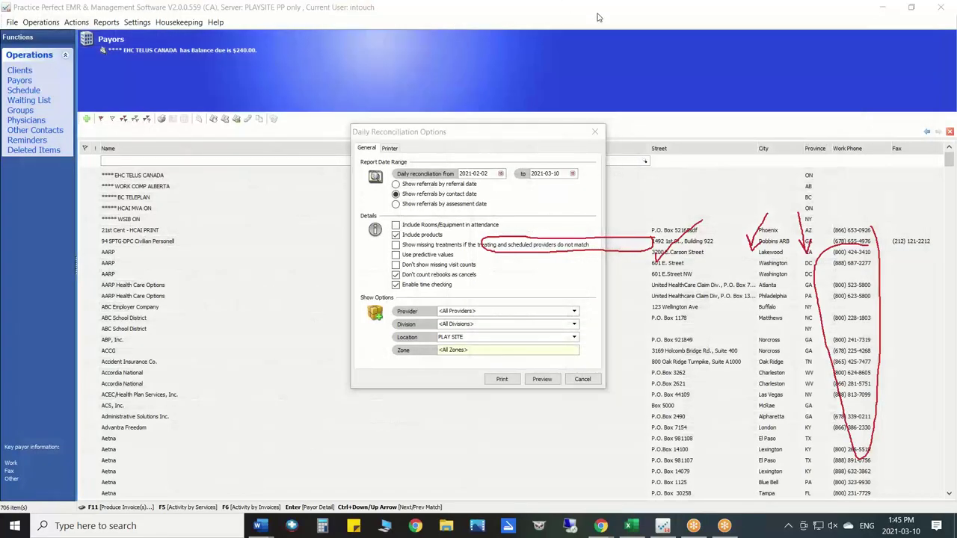
key("Escape")
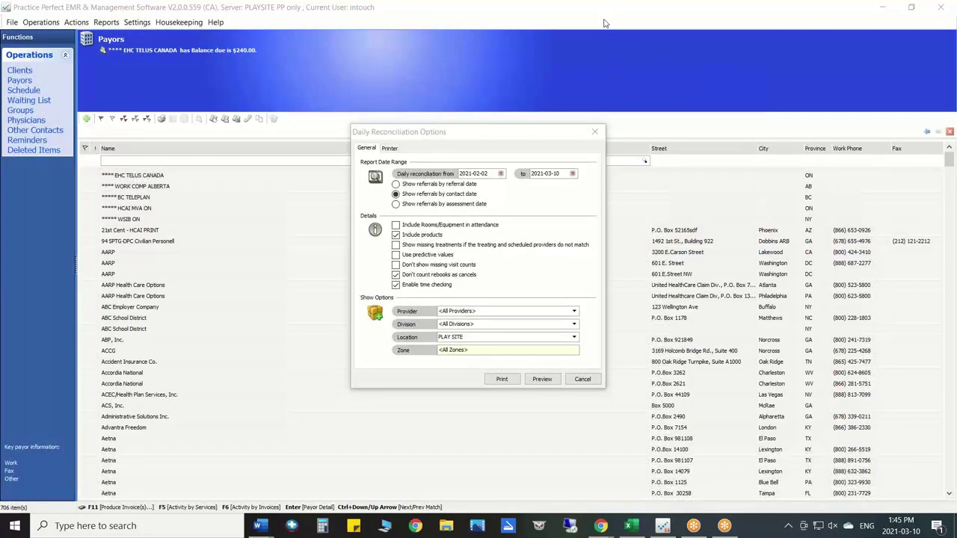
left_click(599, 34)
mouse_move(477, 275)
left_mouse_down()
mouse_move(393, 275)
mouse_move(388, 290)
mouse_move(510, 284)
mouse_move(473, 279)
left_mouse_up()
left_click(580, 380)
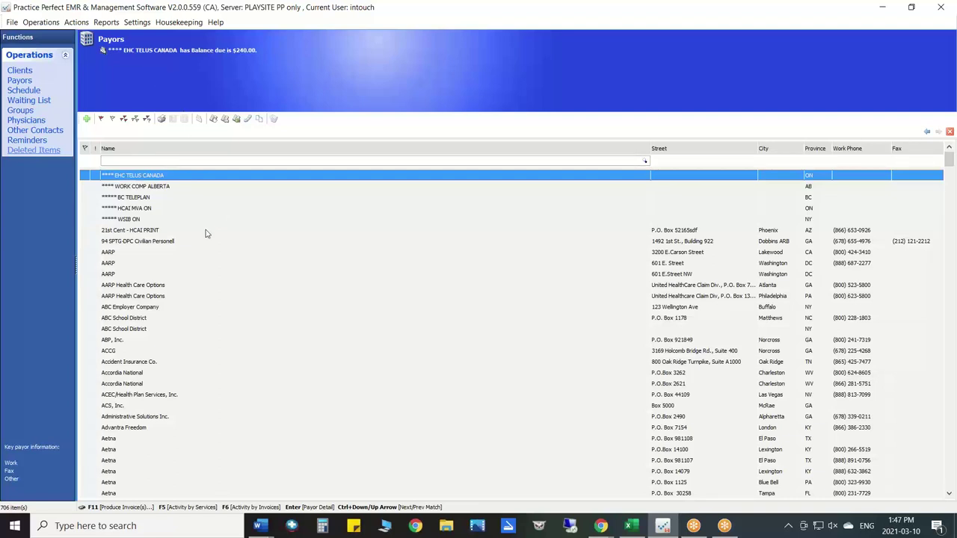
- Flag the EHC TELUS CANADA payor in the payors list
left_click(87, 175)
left_click(86, 177)
left_click(86, 177)
key("F6")
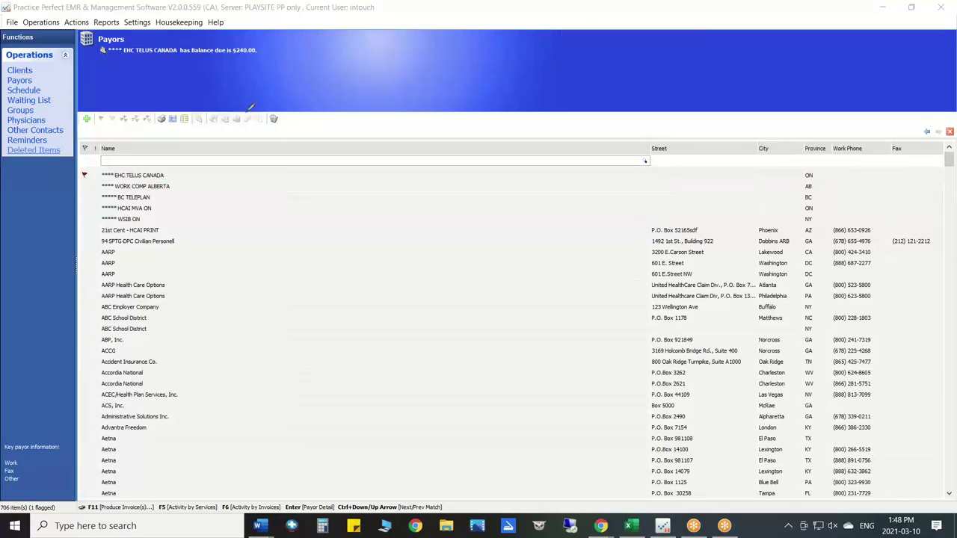
- Mark the invoice activity command, clear the marking, and open the activities by invoice for EHC TELUS CANADA
mouse_move(229, 105)
left_mouse_down()
mouse_move(215, 127)
mouse_move(246, 123)
mouse_move(237, 104)
mouse_move(226, 111)
left_mouse_up()
left_click_drag(226, 111, 239, 88)
key("Escape")
left_click(139, 180)
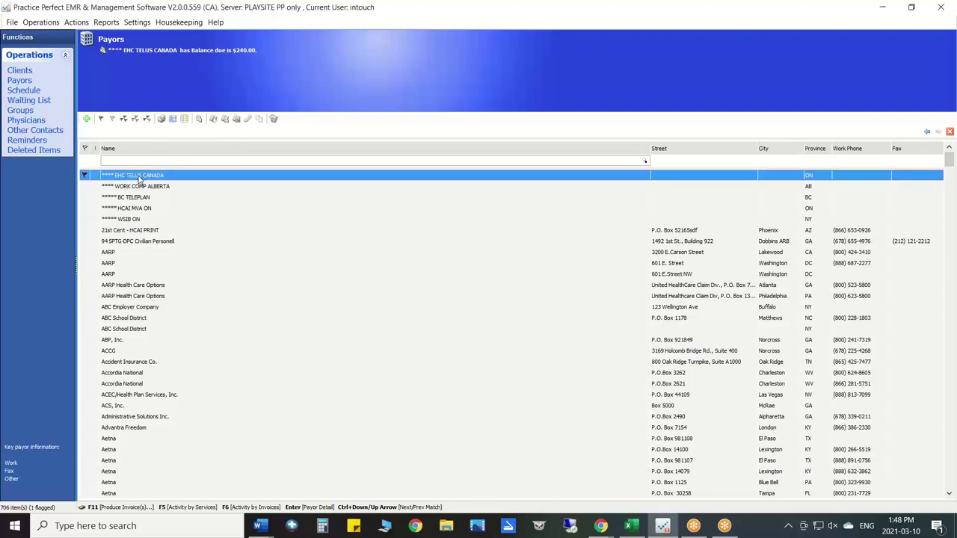
left_click(225, 119)
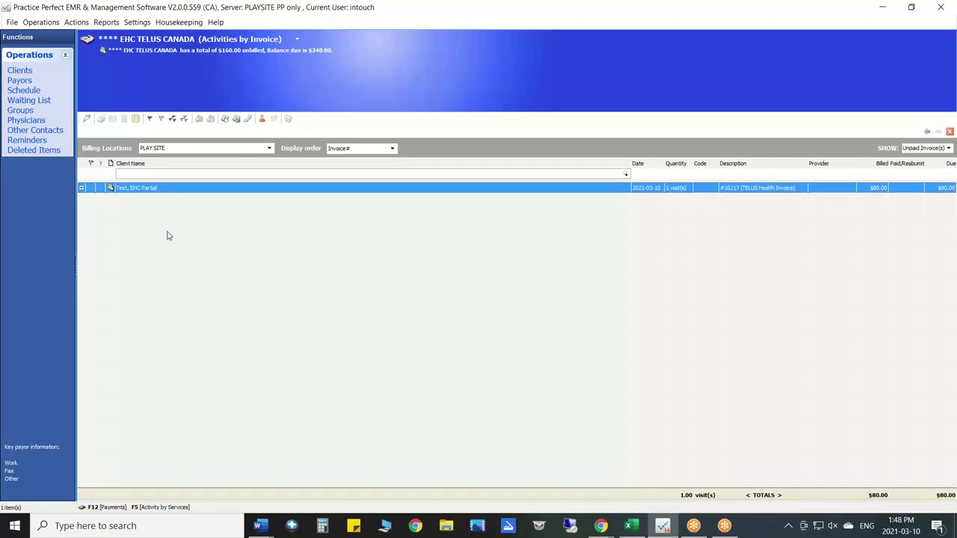
- Flag the unpaid TELUS Health invoice and start applying a payment to it with the method Cheque
left_click(91, 189)
left_click(199, 120)
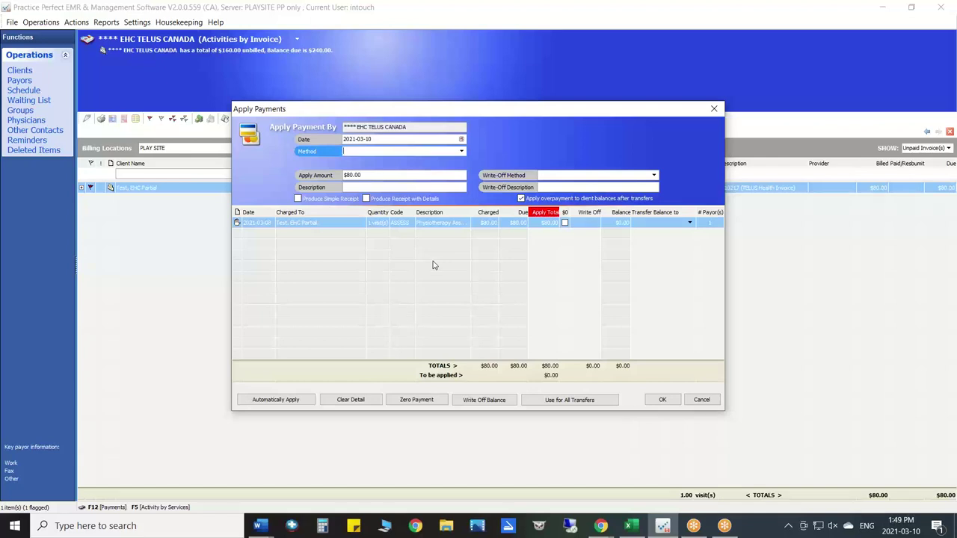
left_click(383, 140)
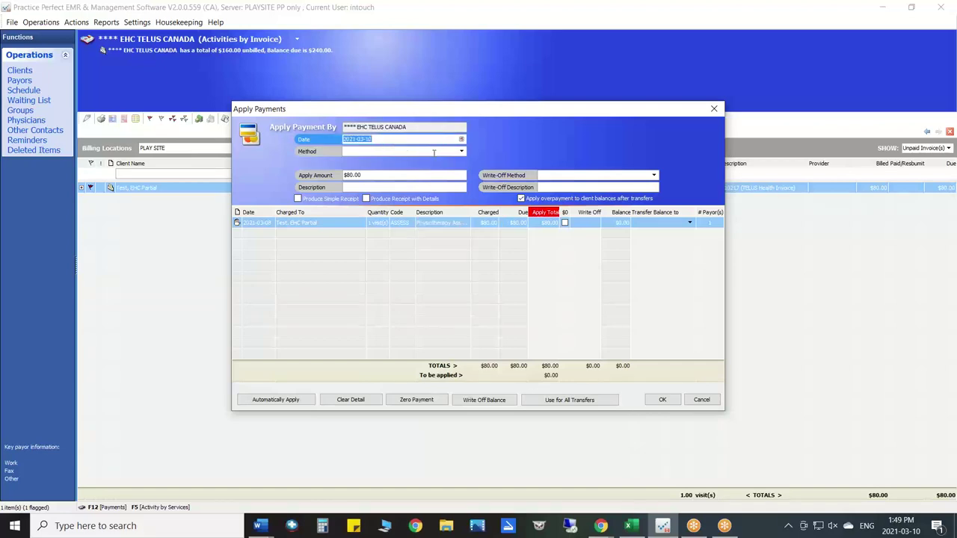
left_click(460, 151)
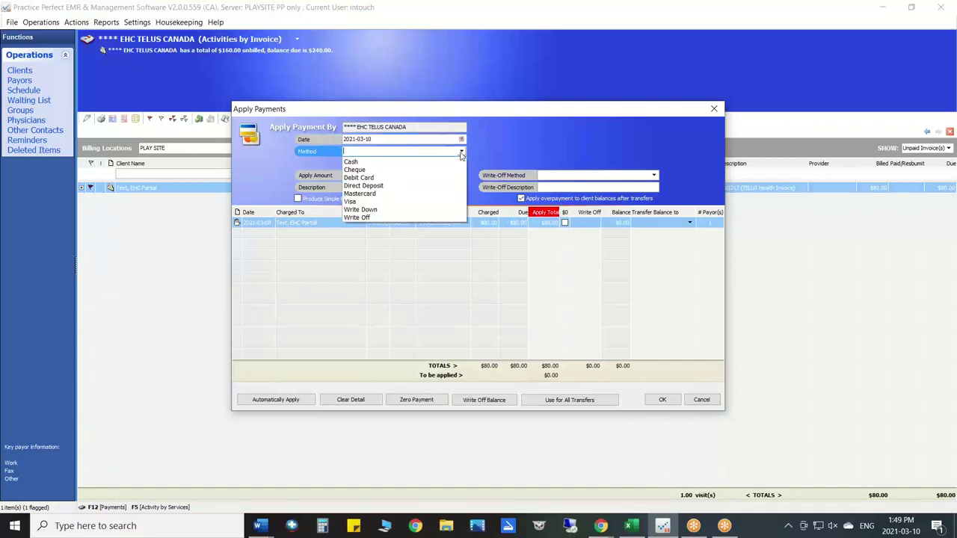
left_click(355, 170)
- Enter a cheque number as the payment description
left_click(343, 174)
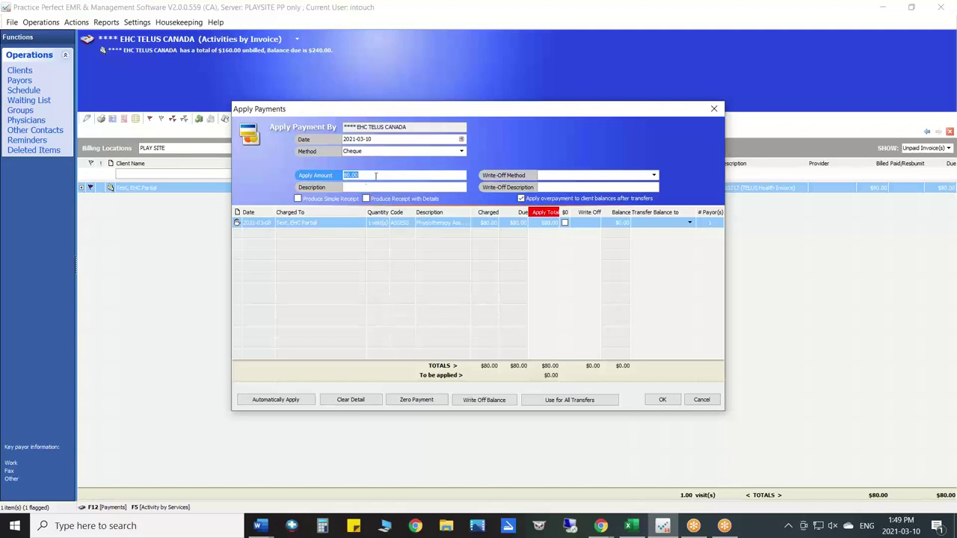
key("Tab")
type("46465654654")
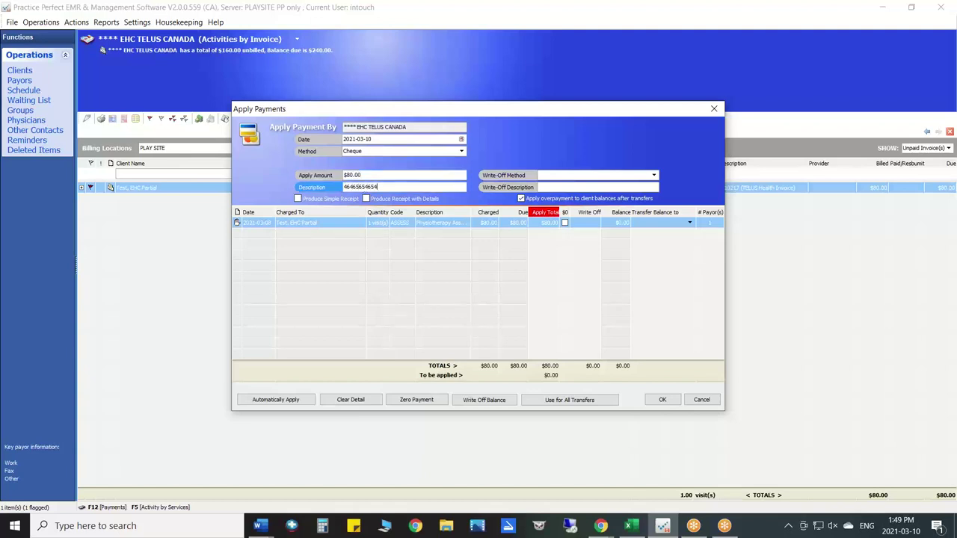
type("6546465")
- Outline the Apply Amount, link it by arrows to the Apply Total column and the circled To be applied total, and clear the markings
left_click(370, 174)
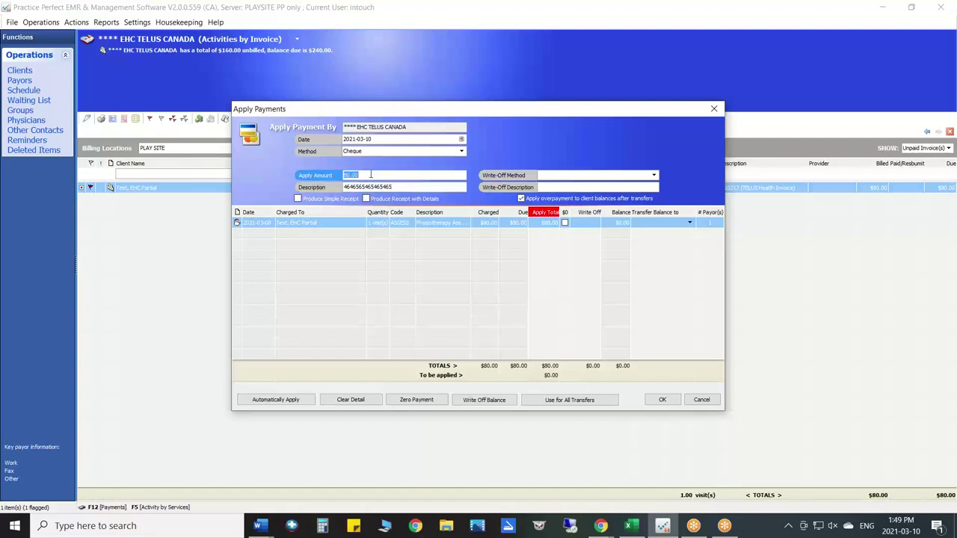
left_click(619, 32)
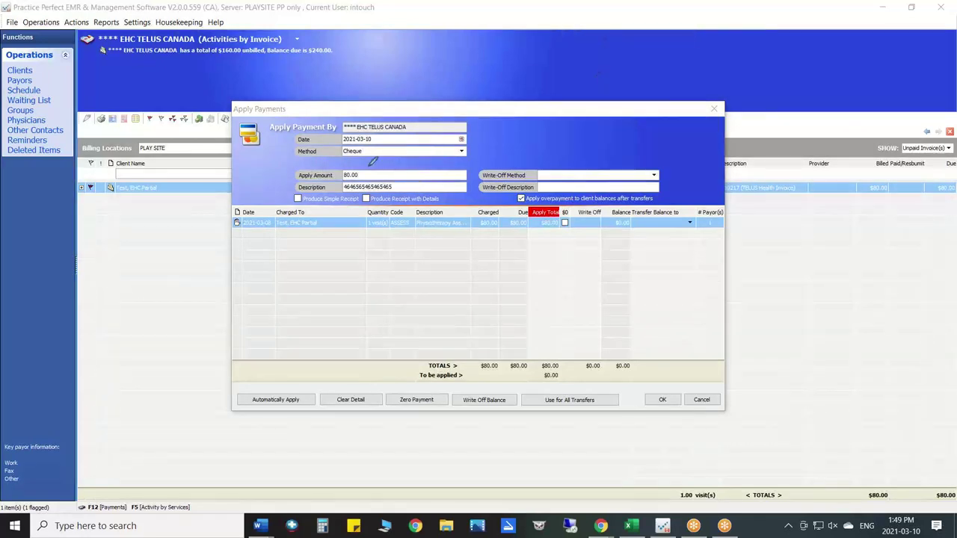
mouse_move(368, 168)
left_mouse_down()
mouse_move(306, 167)
mouse_move(321, 181)
mouse_move(378, 163)
mouse_move(489, 168)
mouse_move(553, 176)
mouse_move(545, 188)
mouse_move(555, 199)
mouse_move(568, 188)
left_mouse_up()
mouse_move(545, 236)
left_mouse_down()
mouse_move(551, 357)
mouse_move(572, 355)
mouse_move(564, 388)
mouse_move(569, 352)
left_mouse_up()
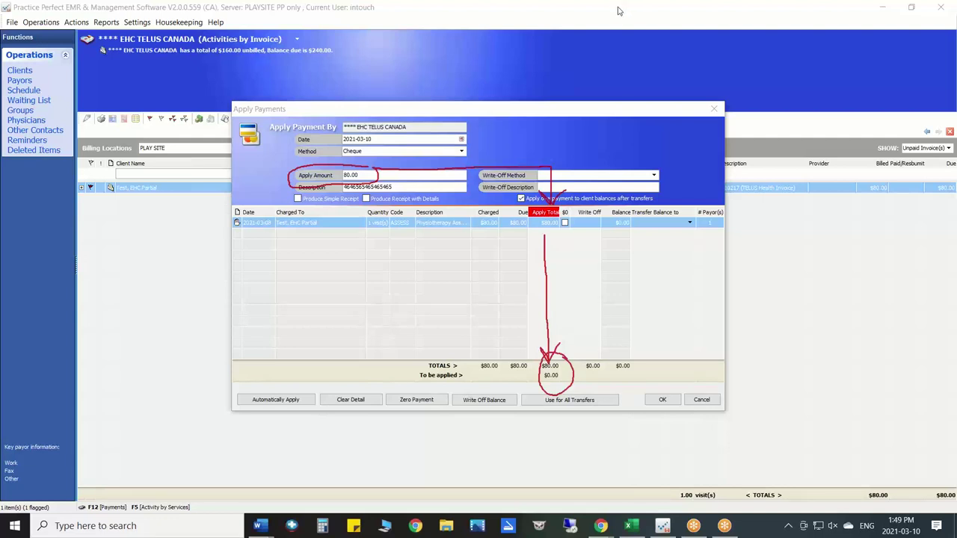
key("Escape")
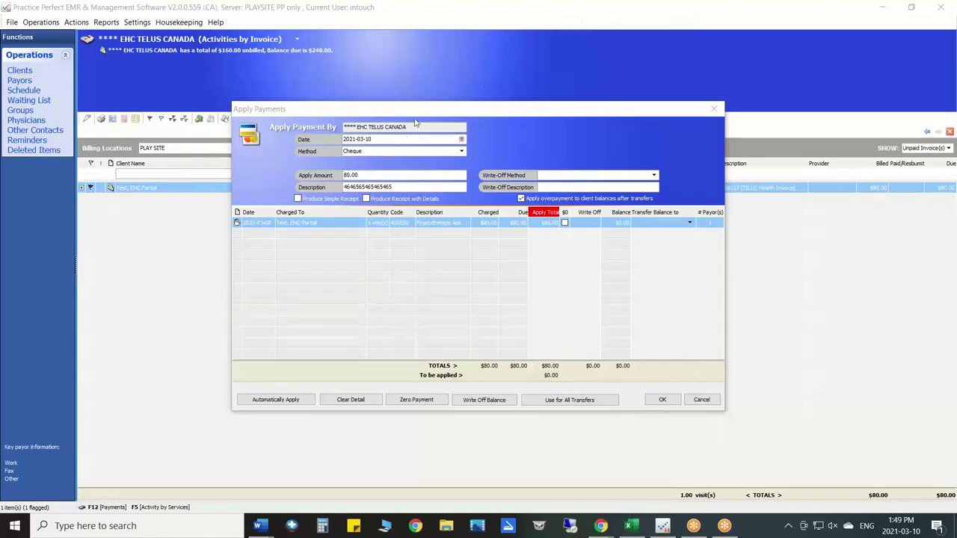
- Set the payment's Apply Amount and the Apply Total of the physiotherapy assessment line to $50.00
left_click(551, 223)
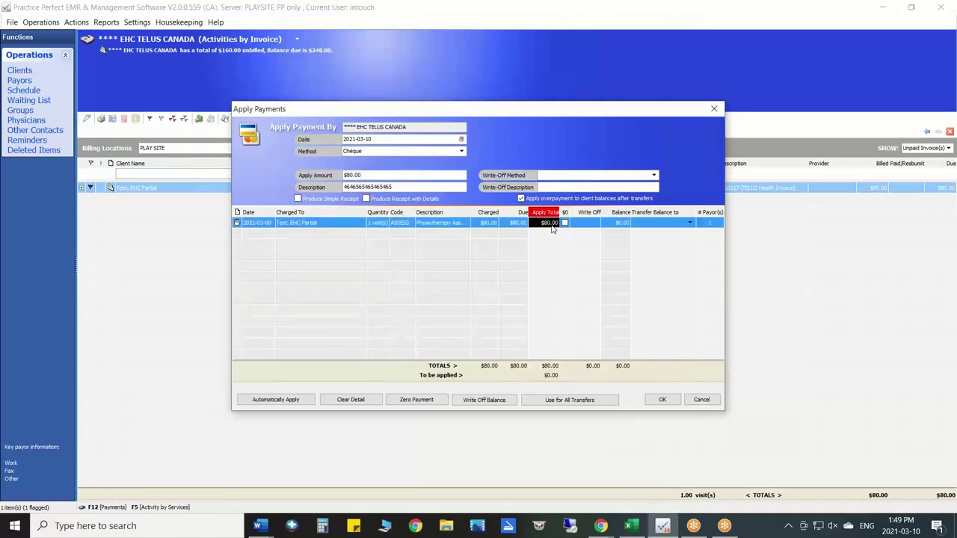
left_click(551, 226)
left_click(625, 222)
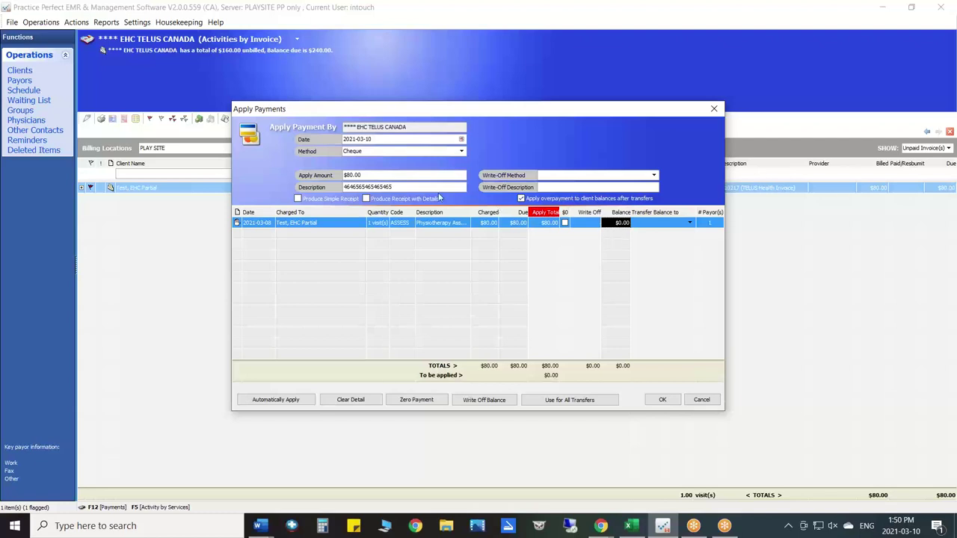
left_click(360, 175)
type("50")
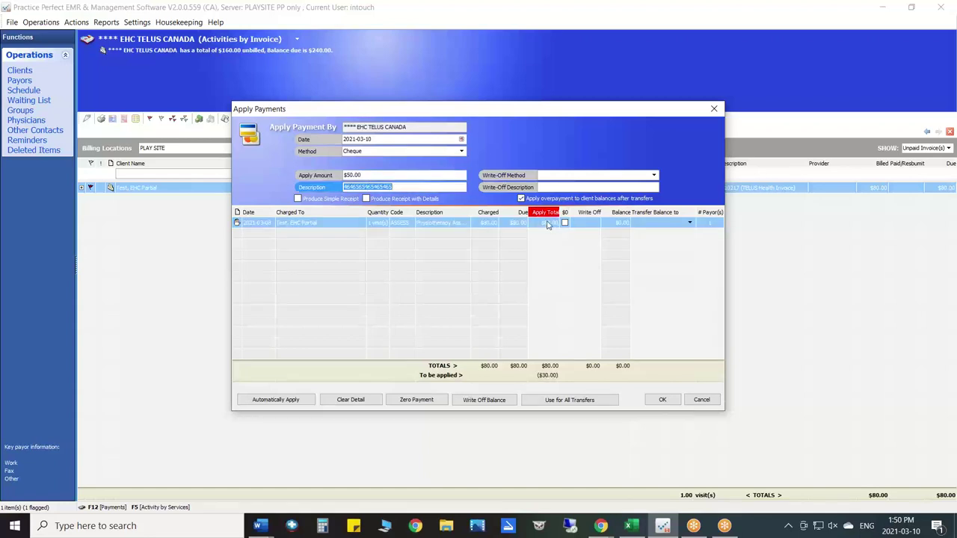
left_click(551, 222)
type("50")
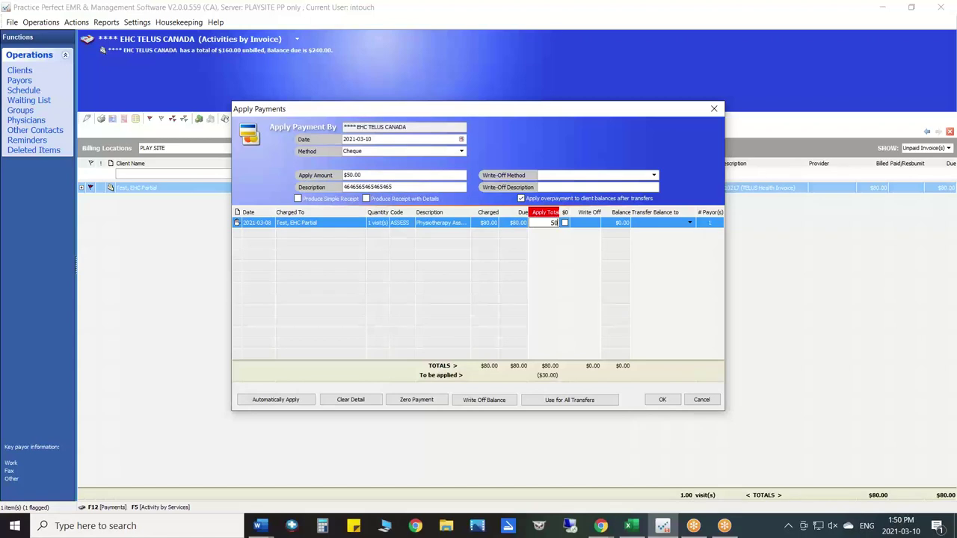
left_click(623, 225)
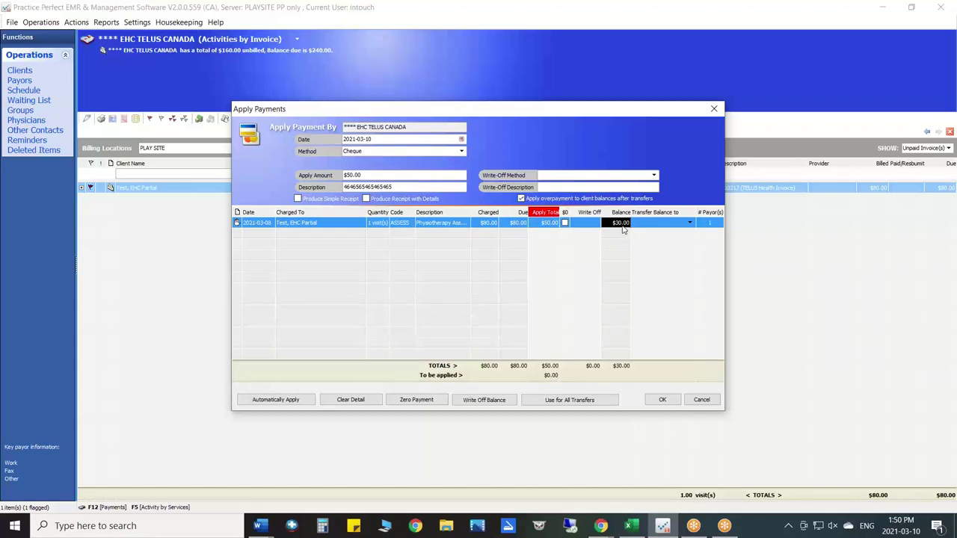
- Review the recipients offered for transferring the line's remaining balance, and recheck the applied amount and balance
left_click(690, 224)
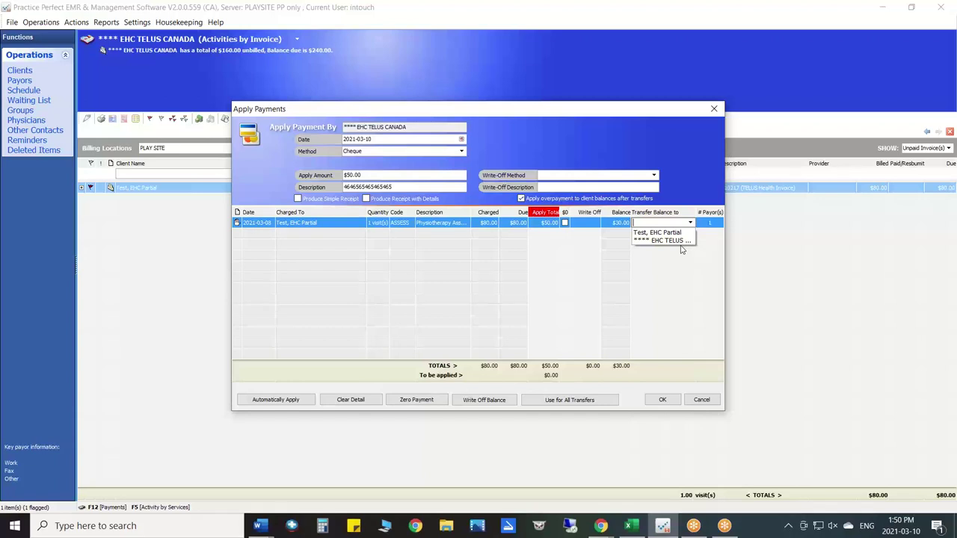
left_click(681, 250)
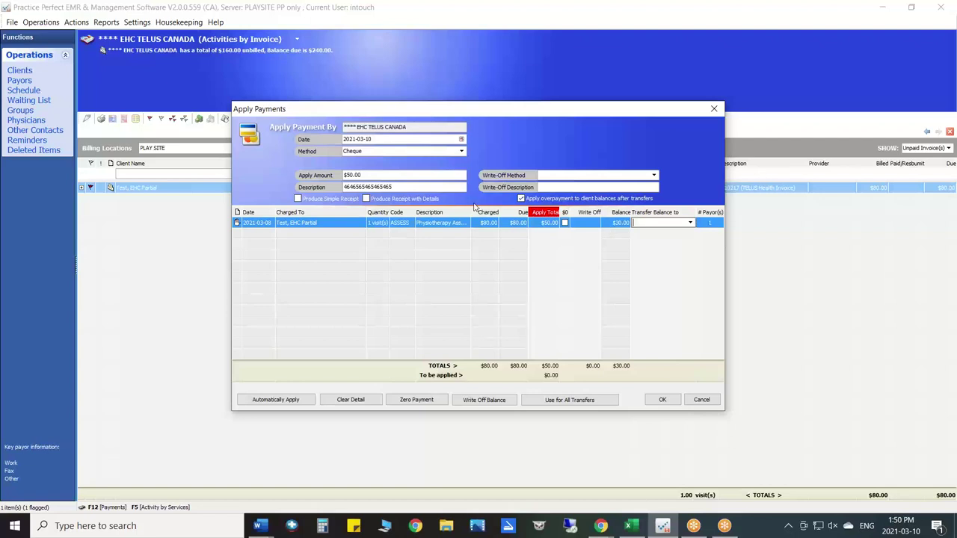
left_click(368, 175)
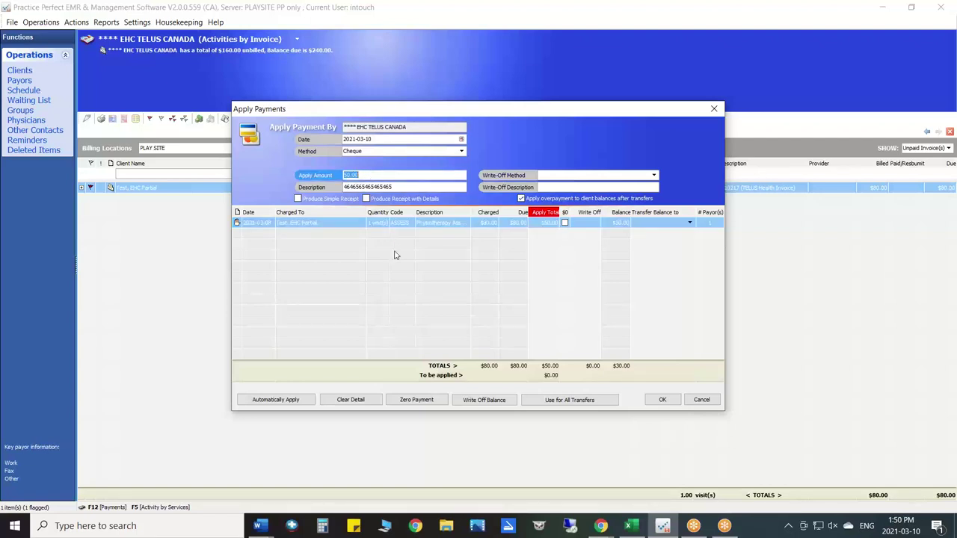
left_click(548, 224)
left_click(621, 224)
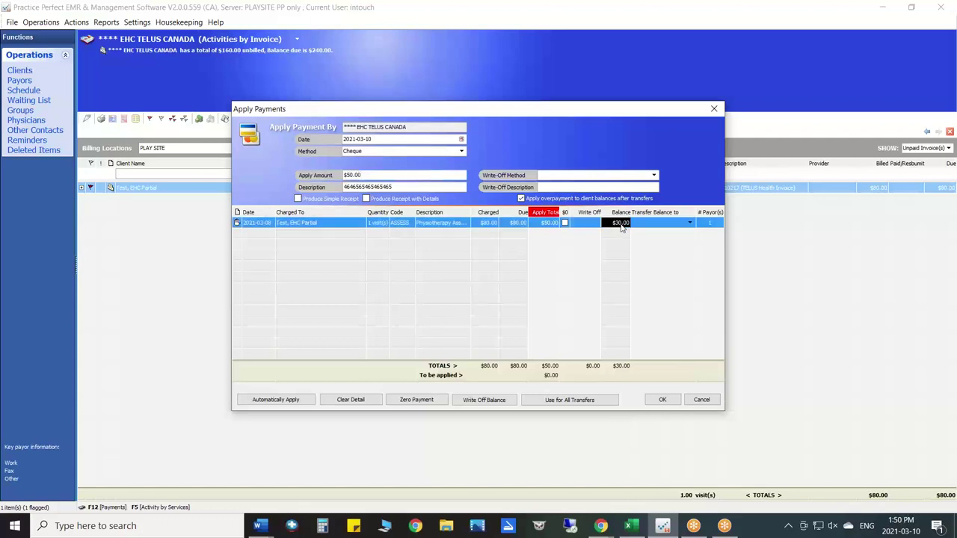
left_click(689, 224)
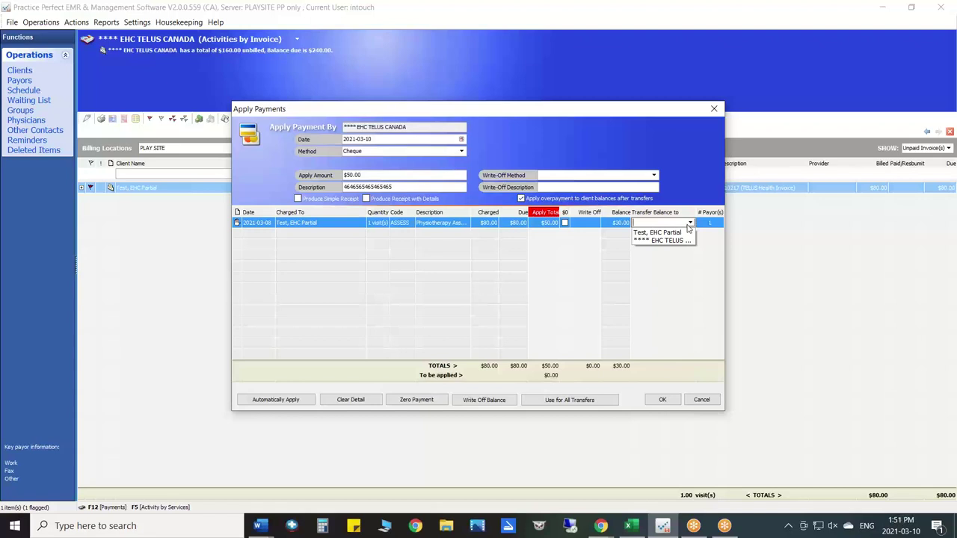
- Circle the # Payor(s) column, point an arrow at it, link it to the outlined payor name, and clear the markings
left_click(607, 9)
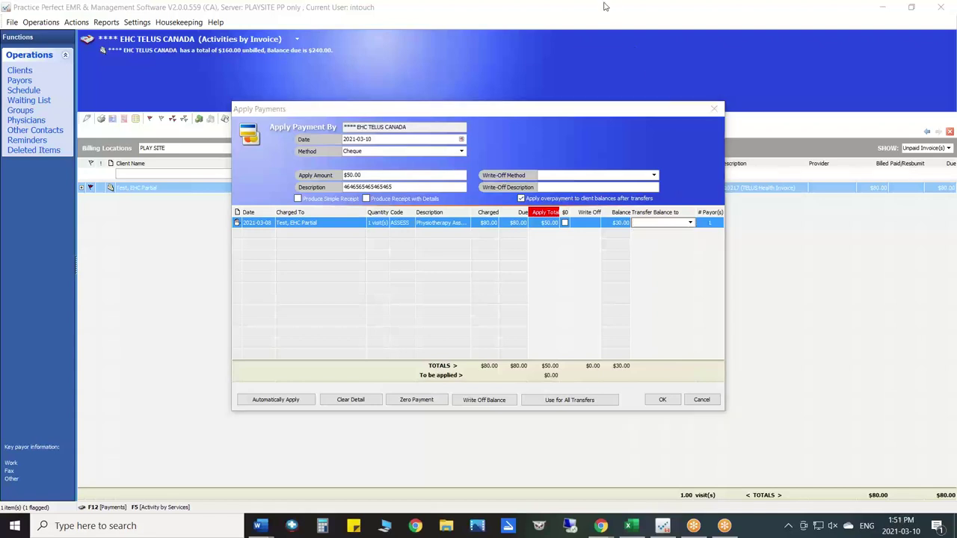
mouse_move(744, 209)
left_mouse_down()
mouse_move(688, 209)
mouse_move(749, 221)
mouse_move(743, 202)
left_mouse_up()
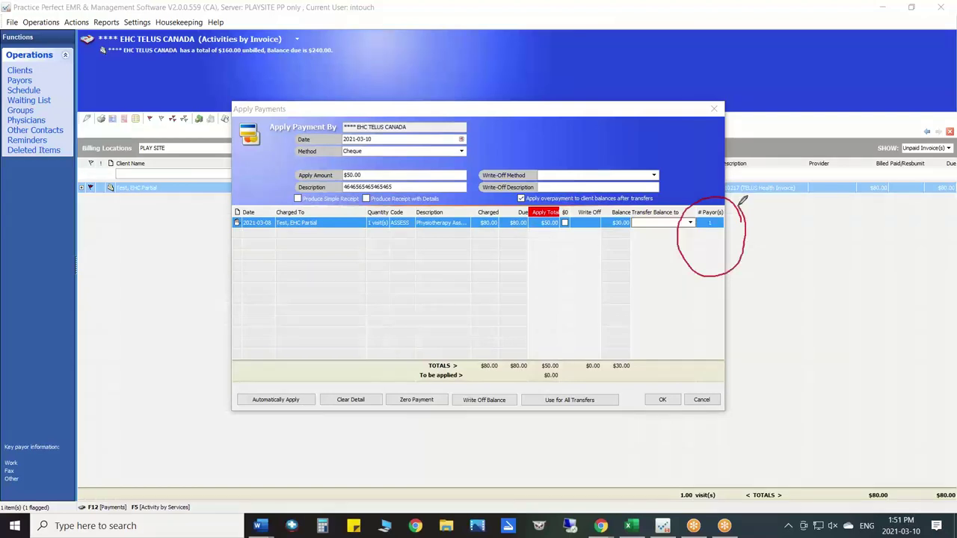
mouse_move(704, 142)
left_mouse_down()
mouse_move(699, 190)
mouse_move(715, 168)
left_mouse_up()
mouse_move(695, 202)
left_mouse_down()
mouse_move(604, 150)
mouse_move(452, 116)
mouse_move(412, 149)
mouse_move(473, 115)
left_mouse_up()
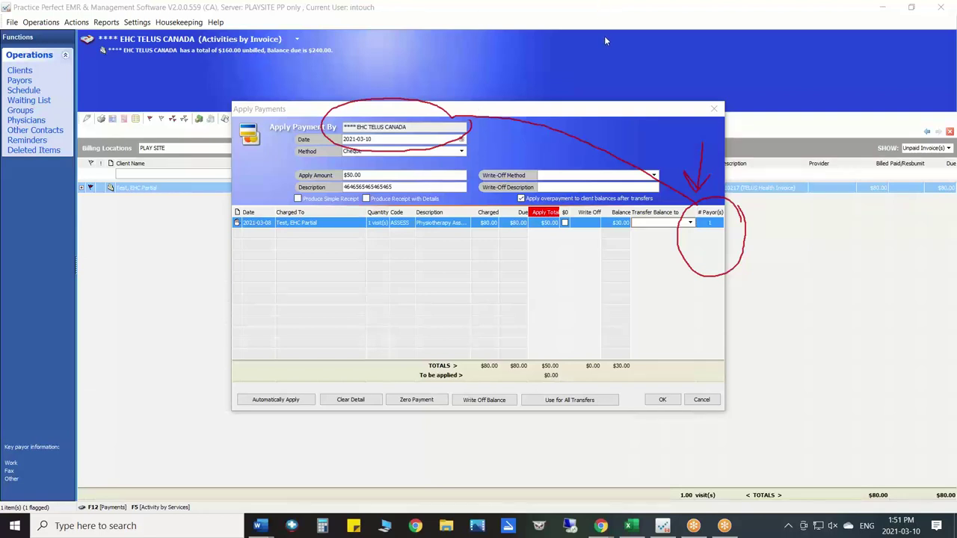
key("e")
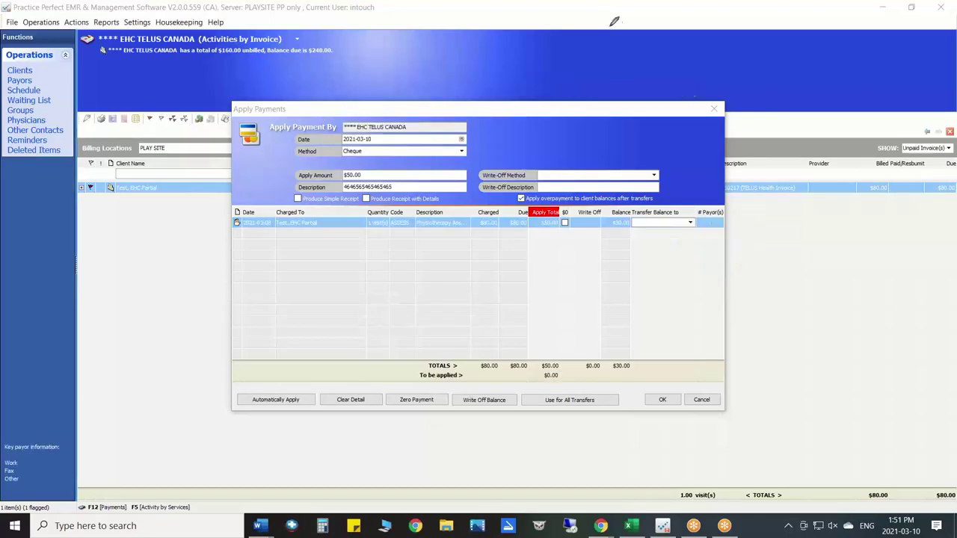
key("Escape")
- Cancel the payment and open the Active Clients list
left_click(700, 399)
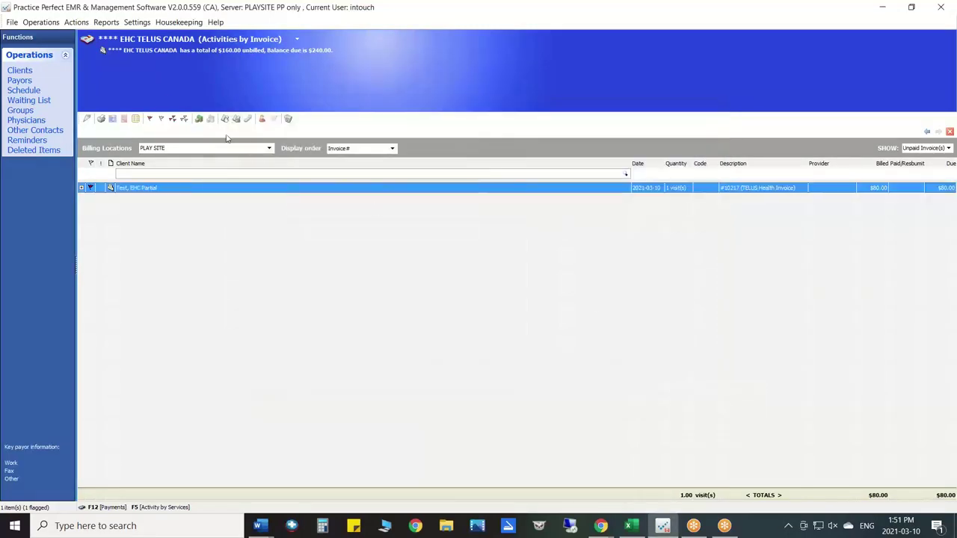
left_click(23, 71)
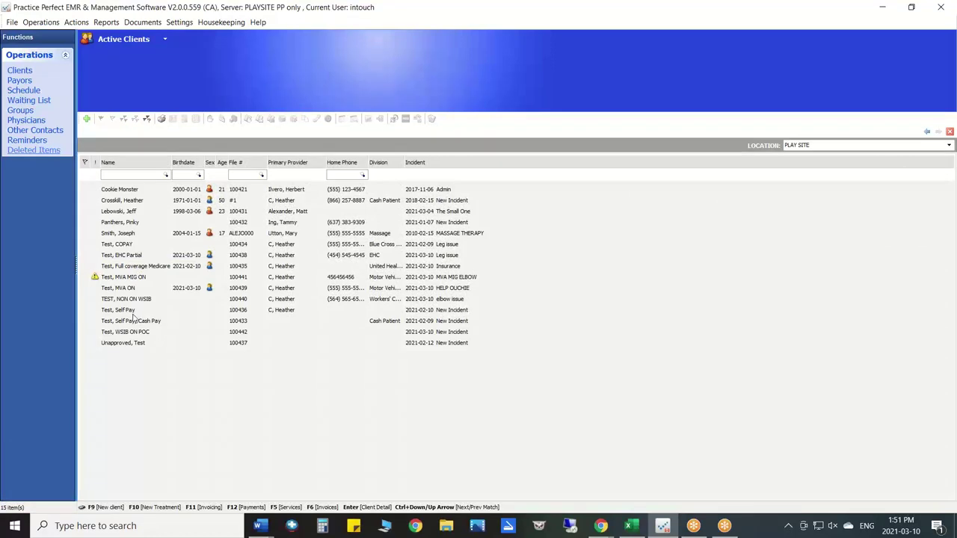
- Flag the self-pay test client in the Active Clients list and open that client's activities by service
left_click(119, 310)
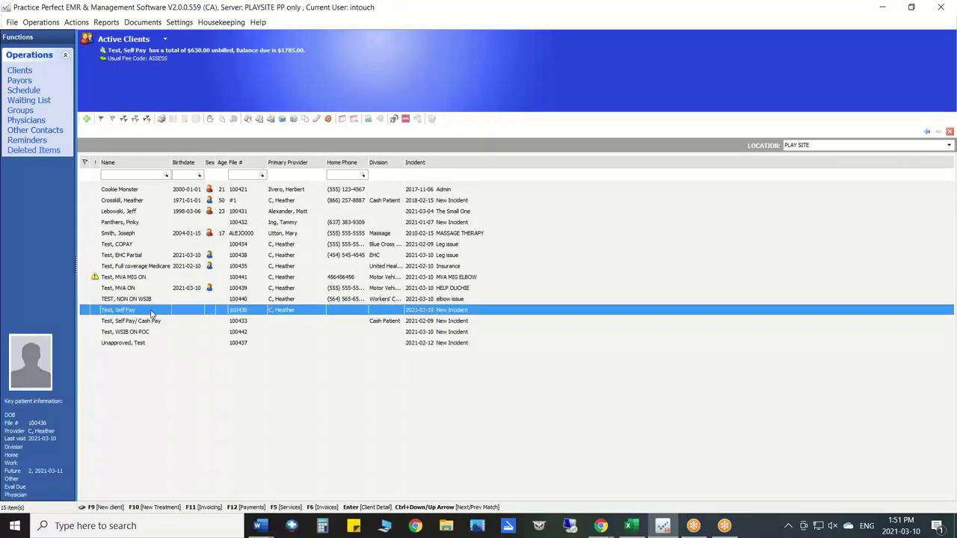
left_click(87, 313)
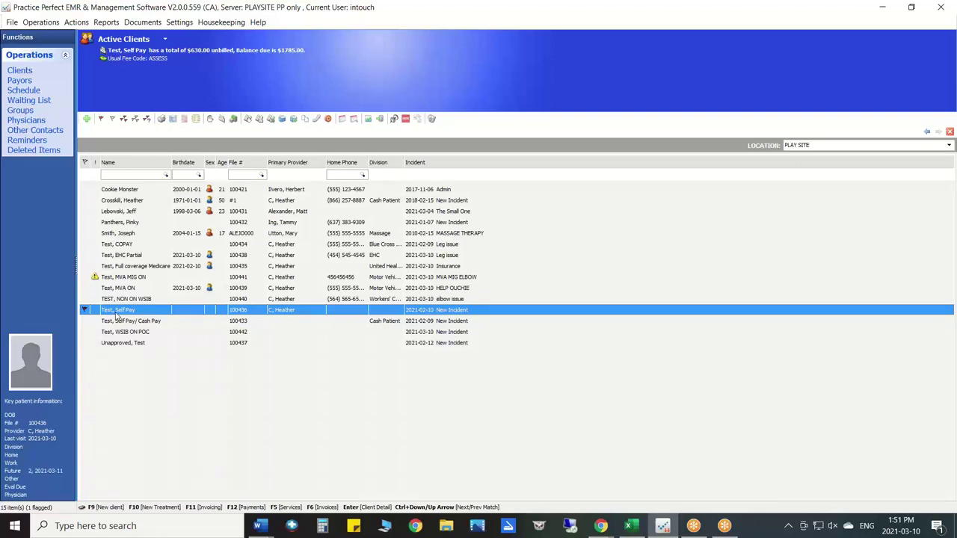
left_click(247, 121)
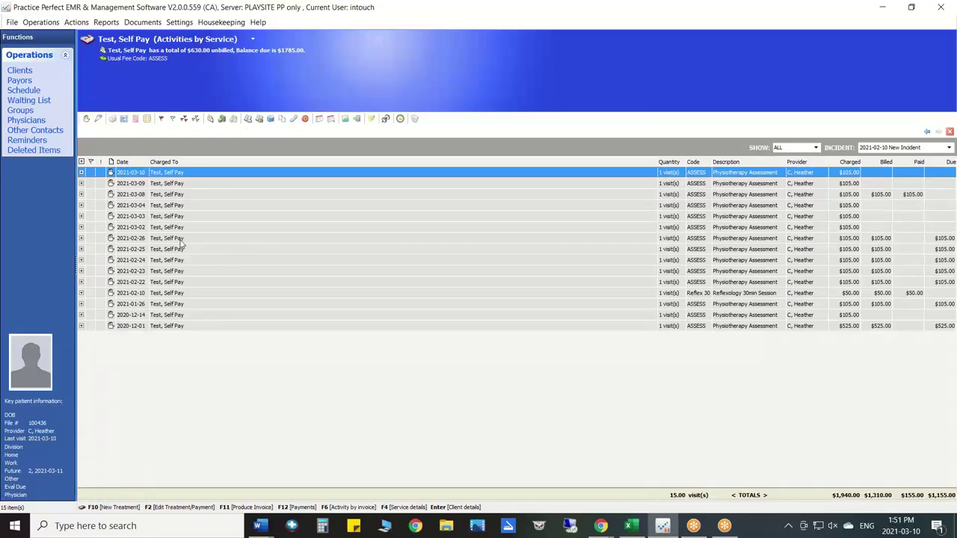
- Flag the 2021-03-02, 2021-03-03 and 2021-03-04 services and open the Apply Payments form for them
left_click(91, 207)
left_click(90, 216)
left_click(90, 227)
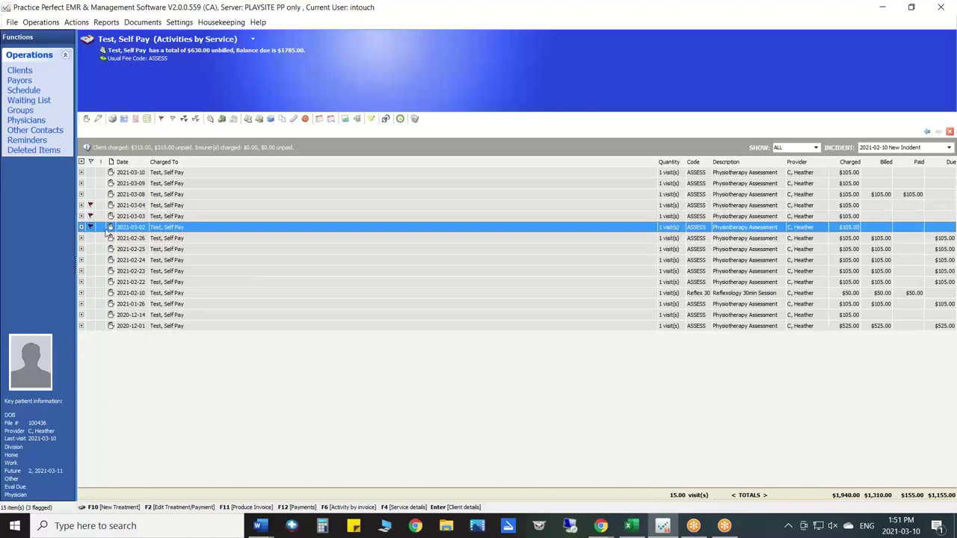
left_click(91, 227)
left_click(90, 205)
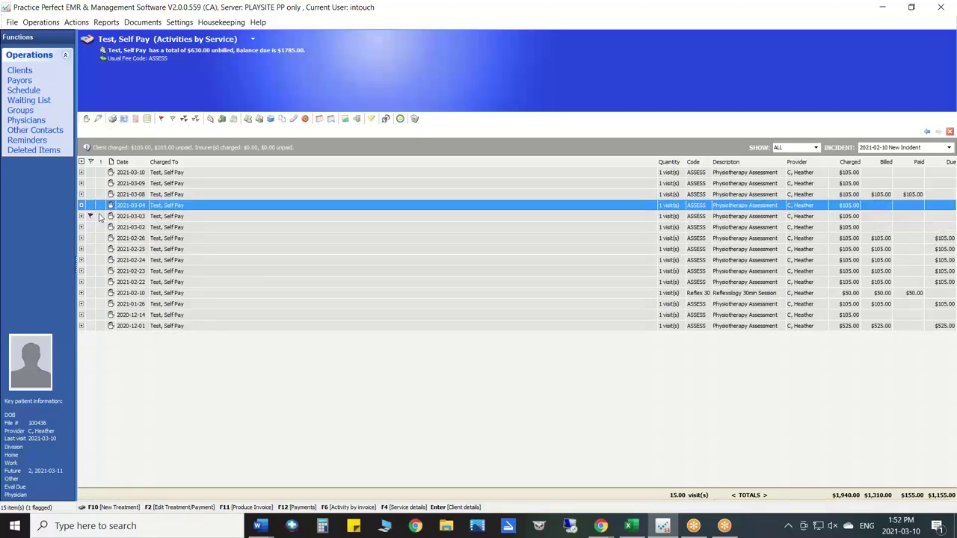
left_click(91, 205)
left_click(90, 227)
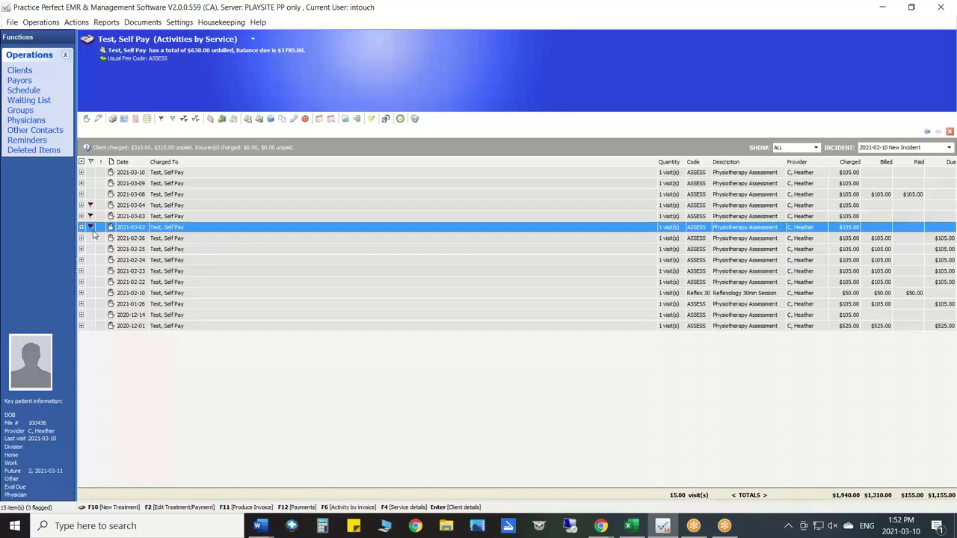
left_click(222, 120)
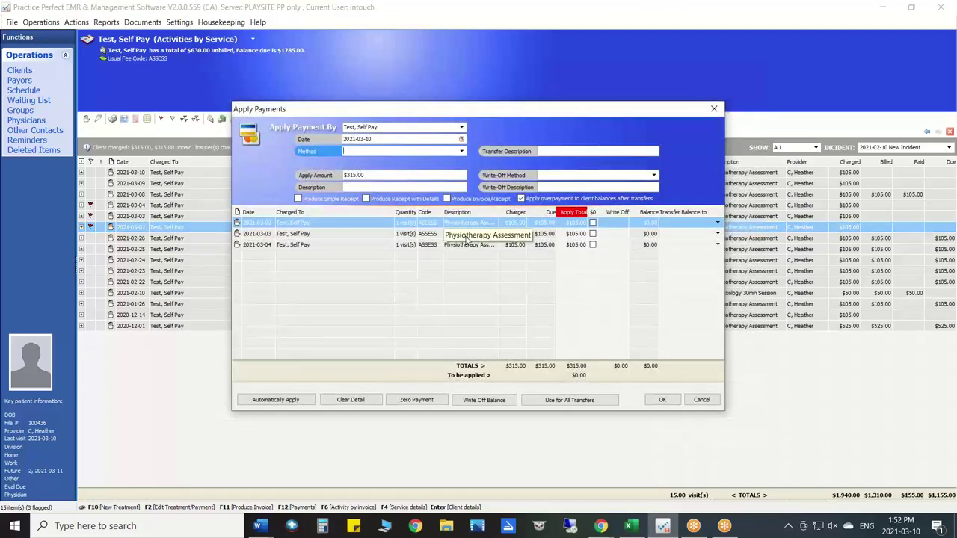
- Circle the client heading behind the payment form, point an arrow from it to the form, and clear the markings
left_click(615, 11)
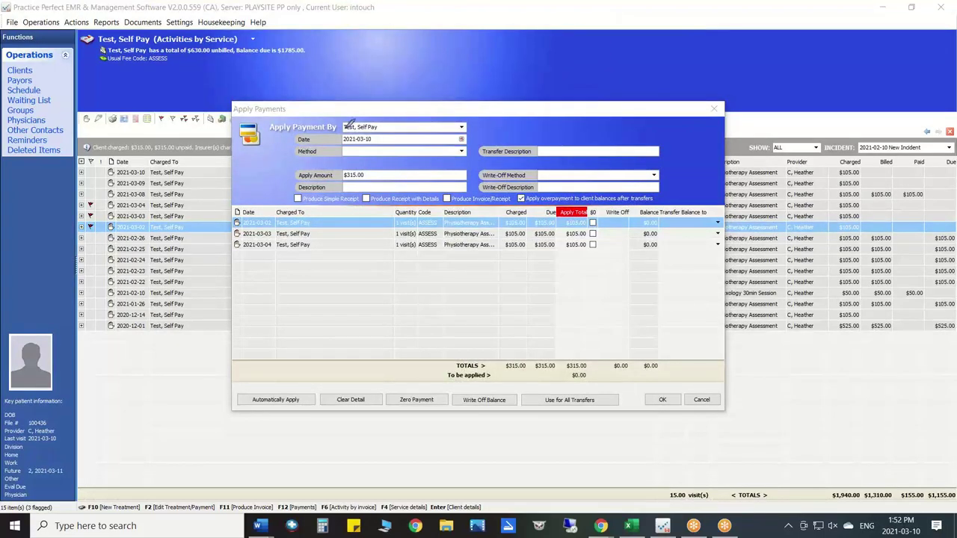
mouse_move(196, 36)
left_mouse_down()
mouse_move(173, 14)
mouse_move(79, 60)
mouse_move(191, 44)
mouse_move(232, 128)
mouse_move(278, 187)
mouse_move(250, 176)
left_mouse_up()
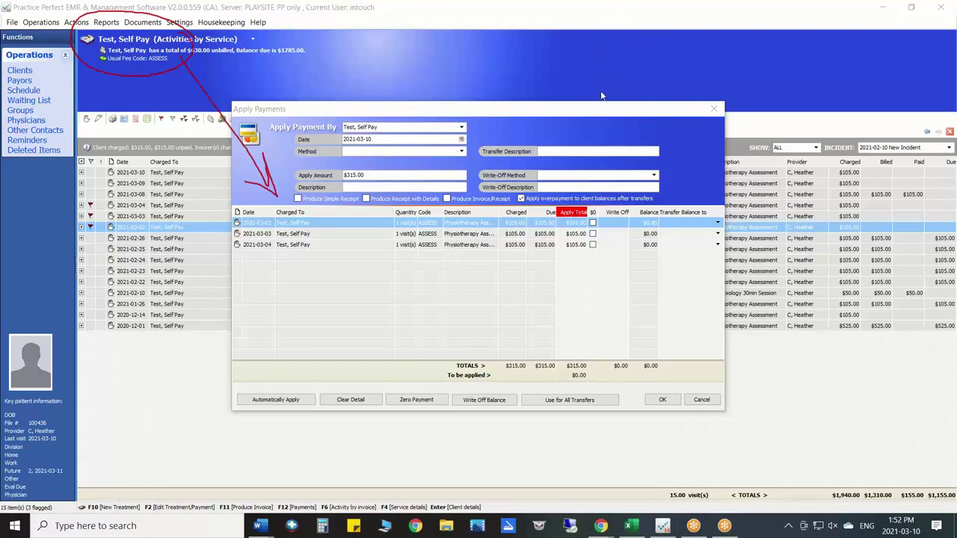
key("e")
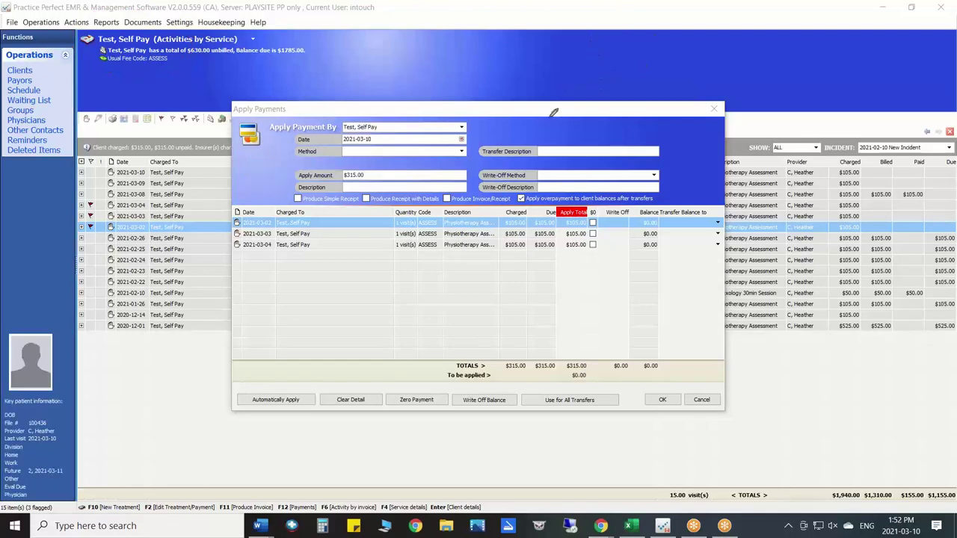
- Circle the payment's Date, Method and Apply Amount, point an arrow to the Apply Total column, and clear the markings
mouse_move(380, 131)
left_mouse_down()
mouse_move(349, 144)
mouse_move(393, 135)
mouse_move(342, 153)
mouse_move(388, 147)
left_mouse_up()
mouse_move(344, 170)
left_mouse_down()
mouse_move(394, 174)
mouse_move(346, 171)
mouse_move(499, 152)
mouse_move(574, 196)
mouse_move(613, 178)
left_mouse_up()
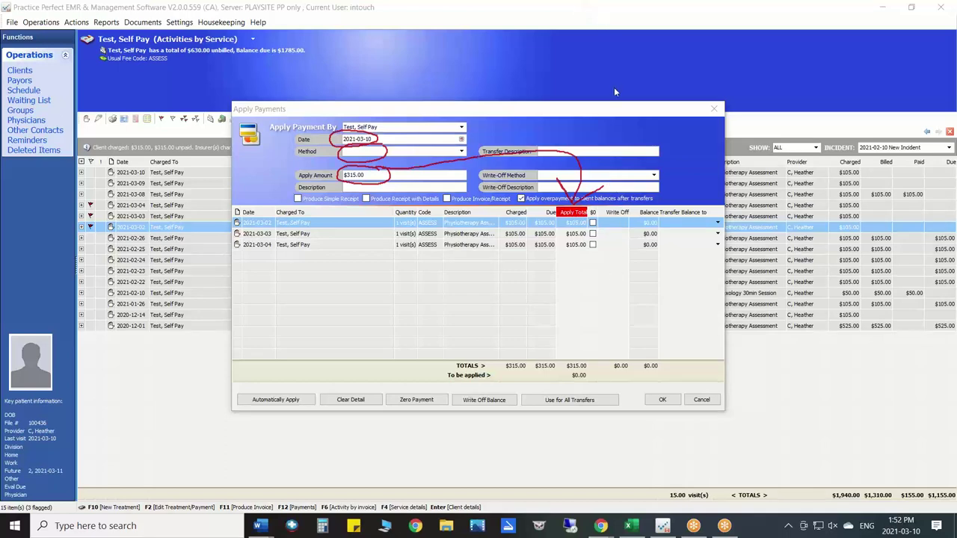
key("Escape")
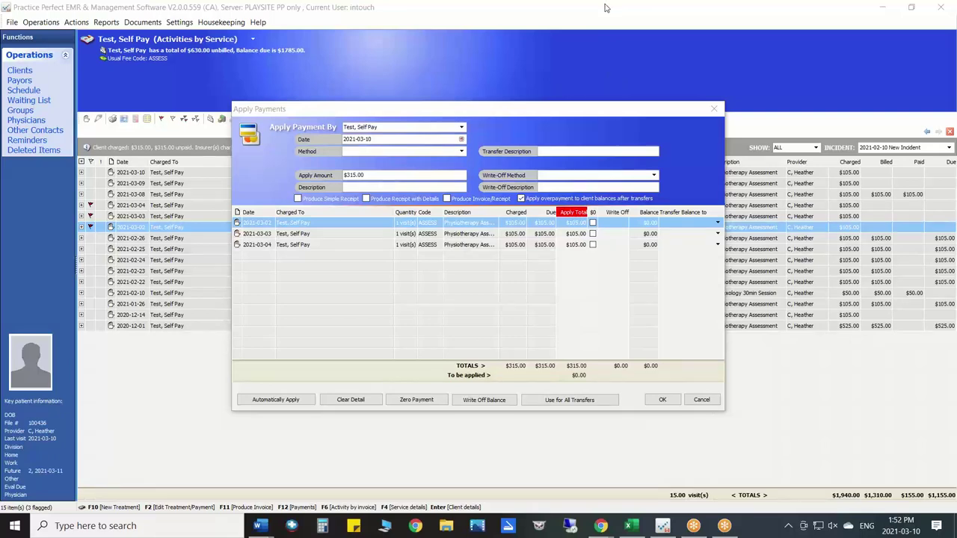
- Cancel the payment and remove the flags from the 2021-03-02 to 2021-03-04 services
left_click(701, 400)
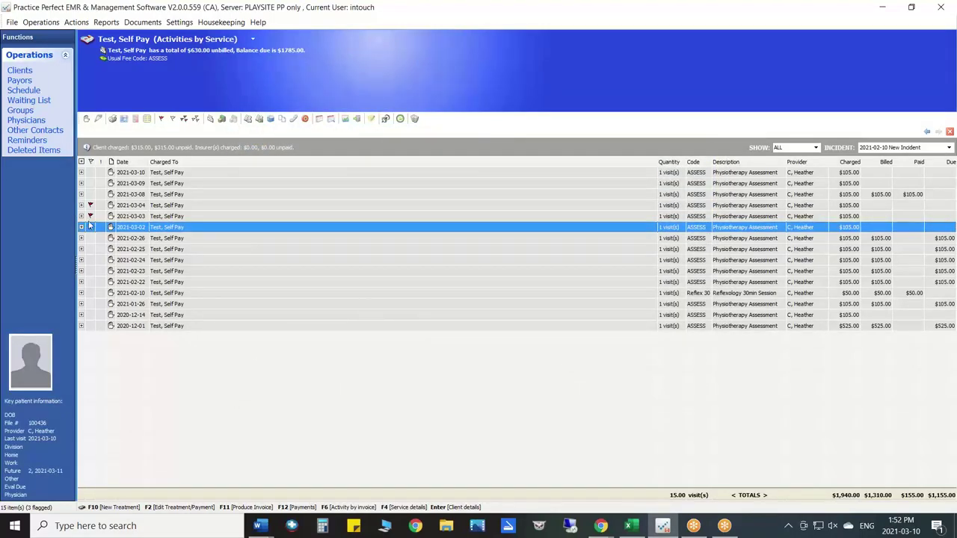
left_click(90, 216)
left_click(91, 205)
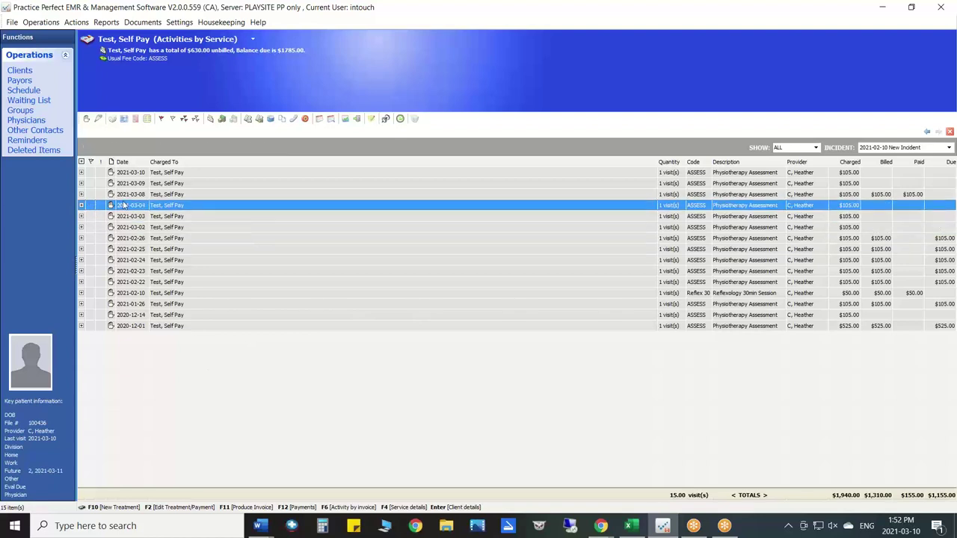
- Flag only the 2021-03-04 service, view its Apply Payments form, and close the form without applying a payment
left_click(91, 204)
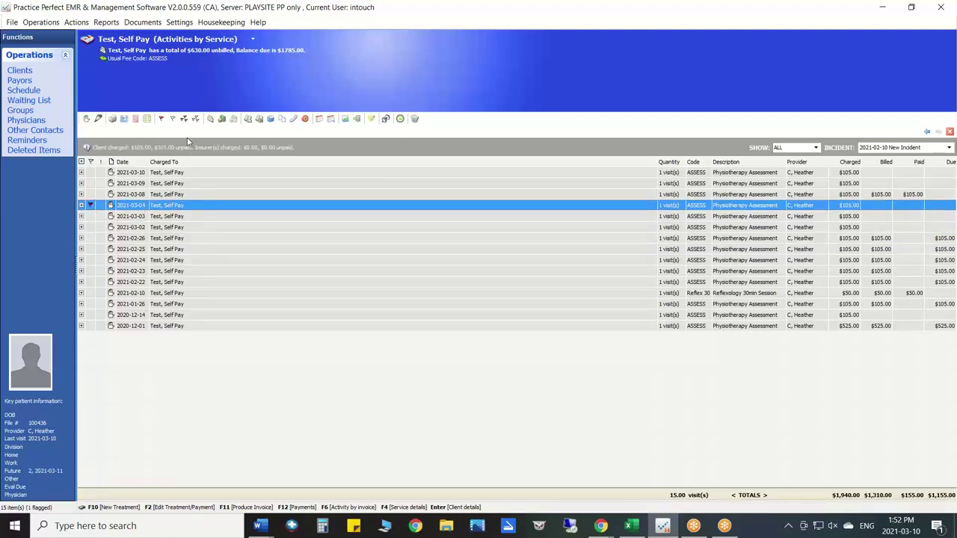
left_click(223, 118)
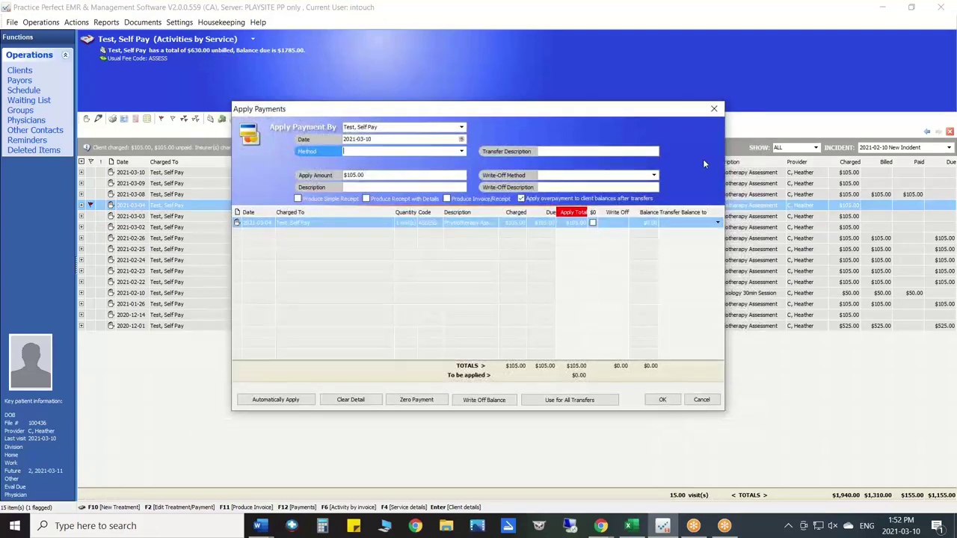
left_click(714, 110)
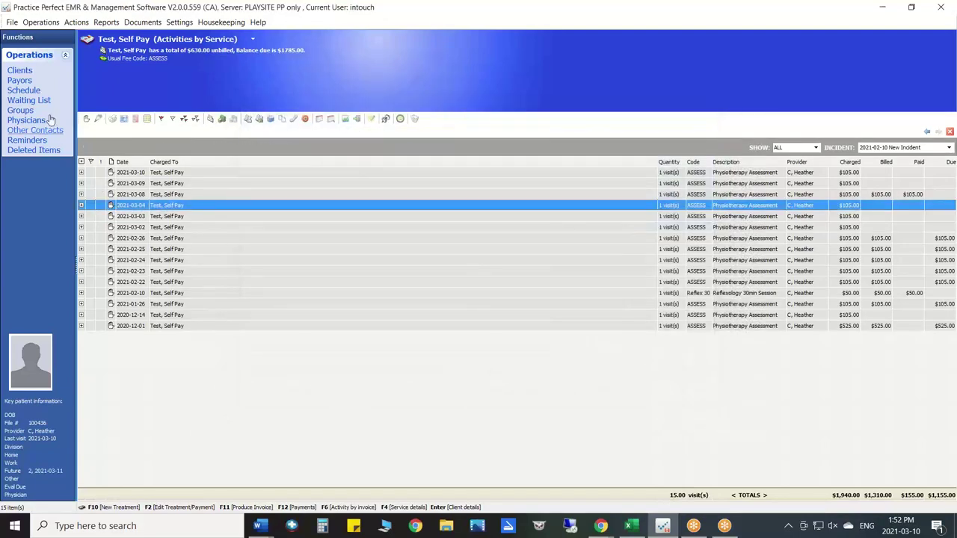
- From the schedule, start a payment for the self-pay test client's March 10 appointment, review the payment methods, and cancel
left_click(30, 91)
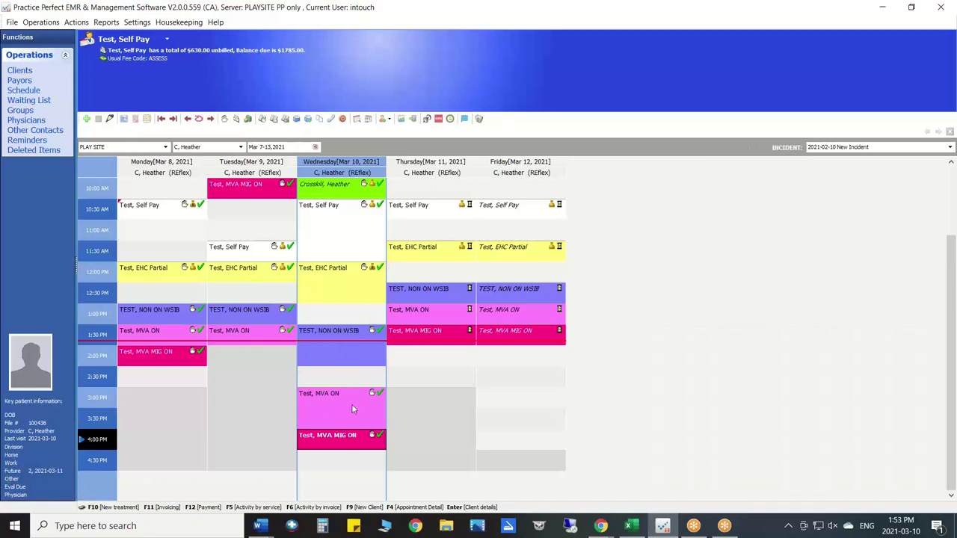
left_click(348, 210)
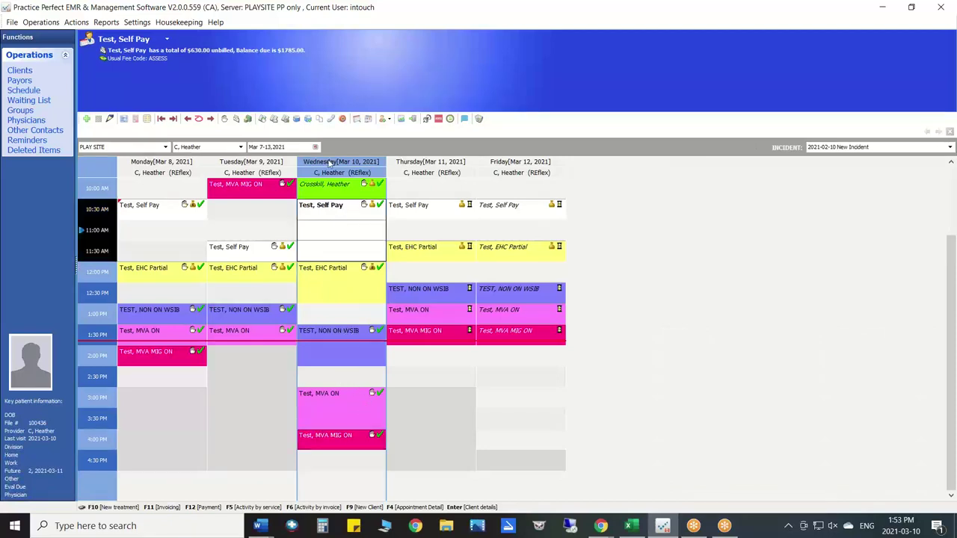
left_click(248, 120)
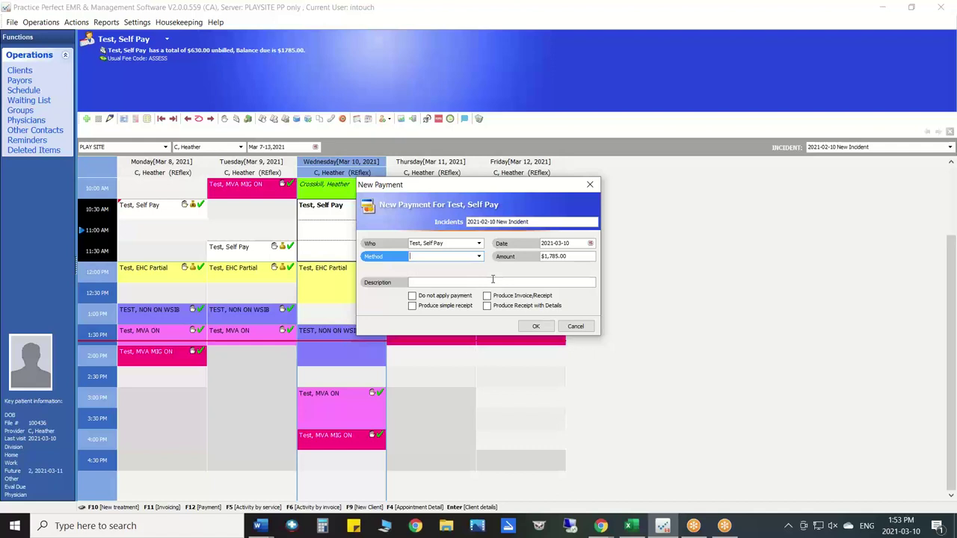
left_click(479, 257)
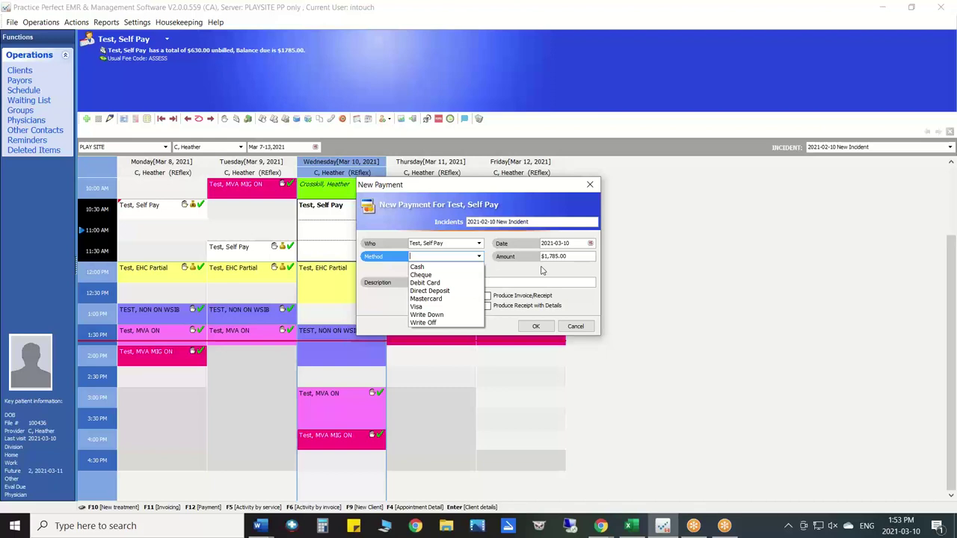
left_click(577, 327)
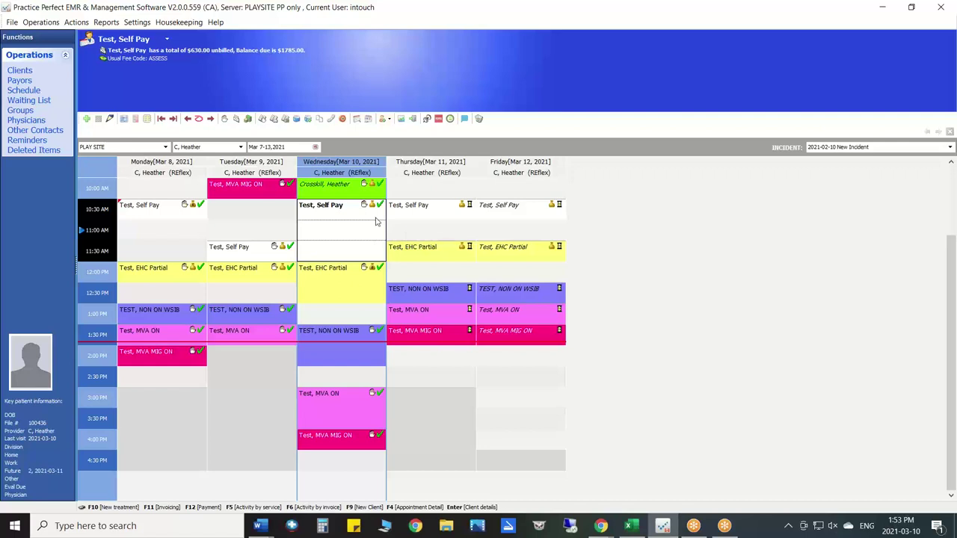
- In Customize Accounting, switch Always use multiple-service payment panel off and back on, and accept the settings
left_click(138, 22)
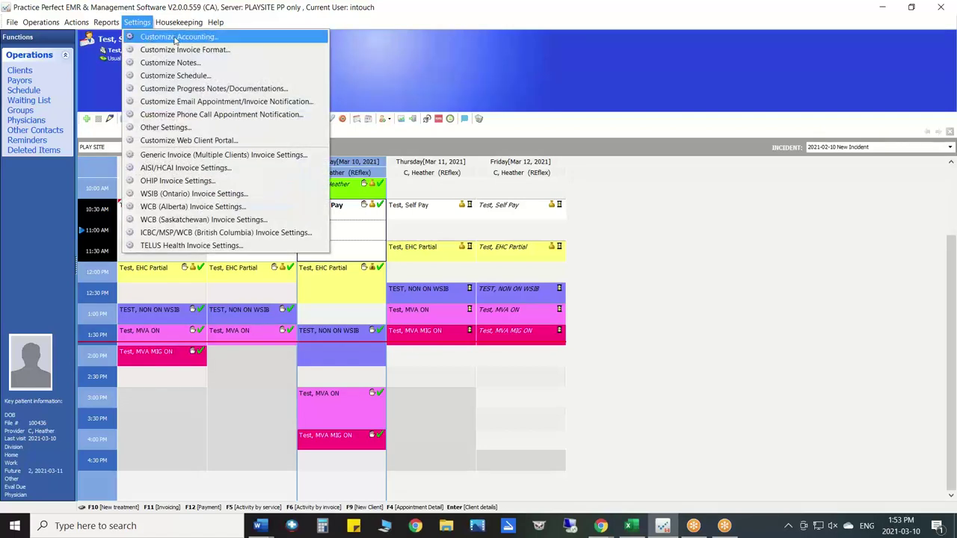
key("Escape")
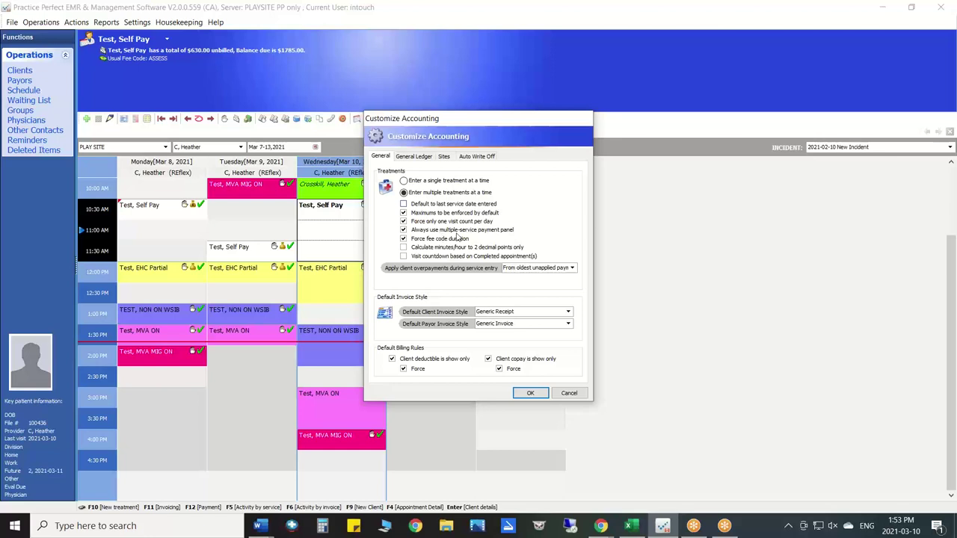
left_click(403, 231)
left_click(404, 230)
left_click(531, 394)
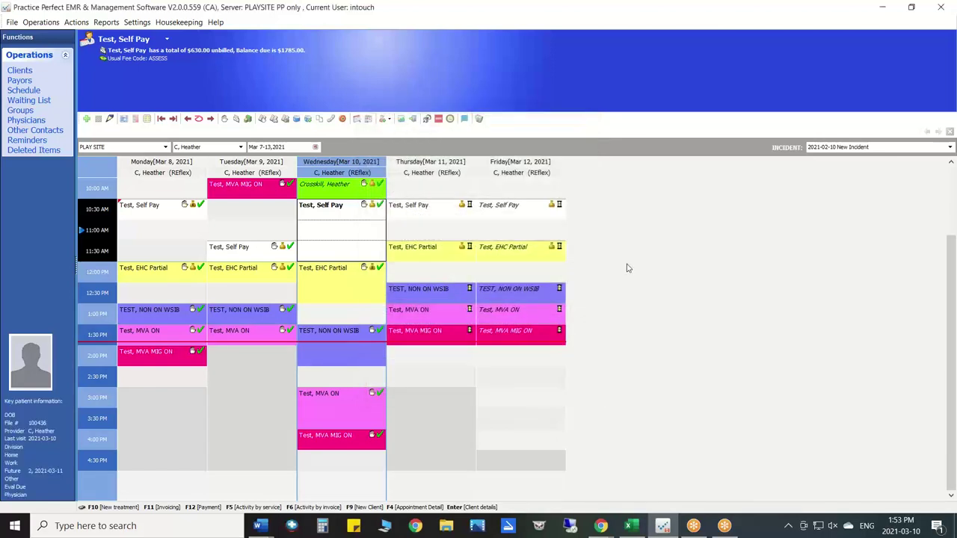
- Open the Payment Journal report options and set the payment date range to start on 2021-03-01
left_click(114, 23)
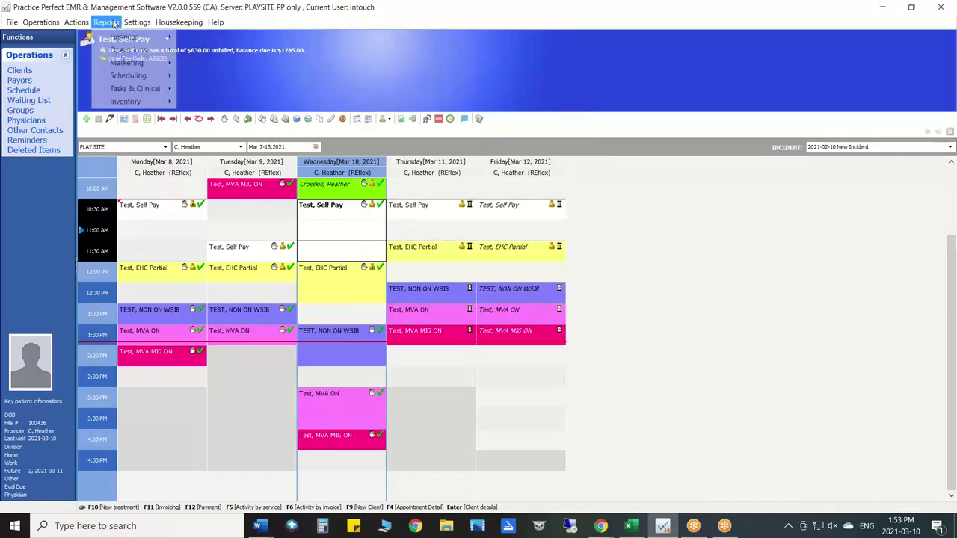
mouse_move(125, 39)
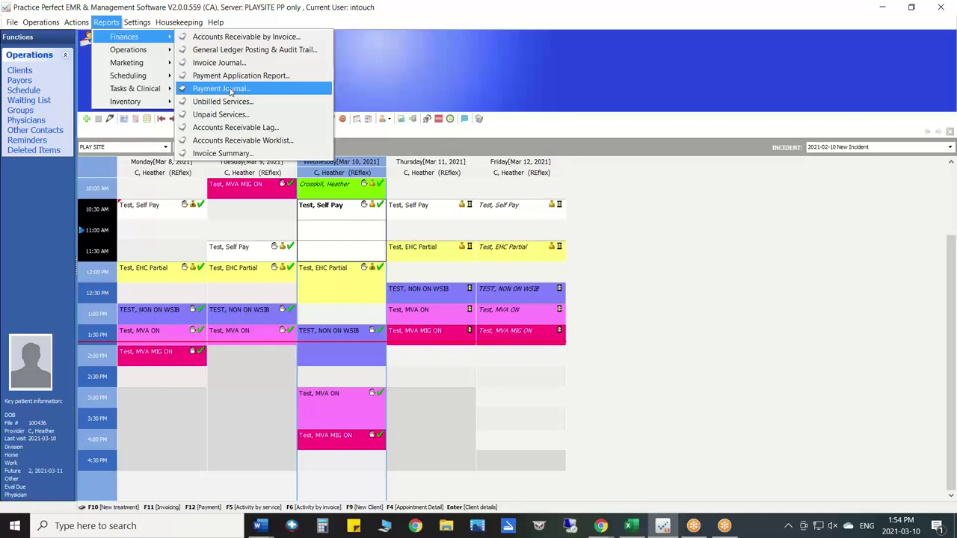
left_click(217, 90)
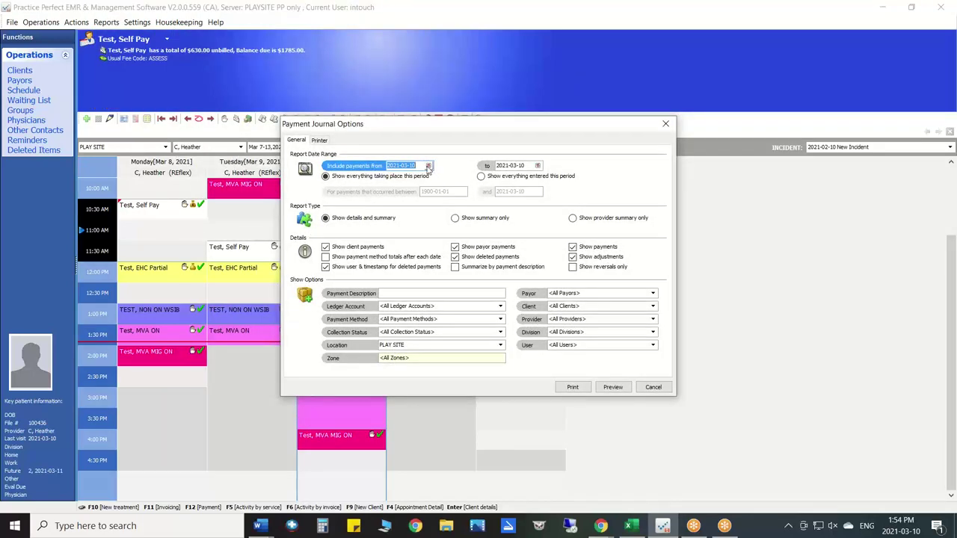
left_click(428, 166)
left_click(405, 200)
- Review the payor and client filter choices for the Payment Journal, keeping All Payors and All Clients
left_click(652, 294)
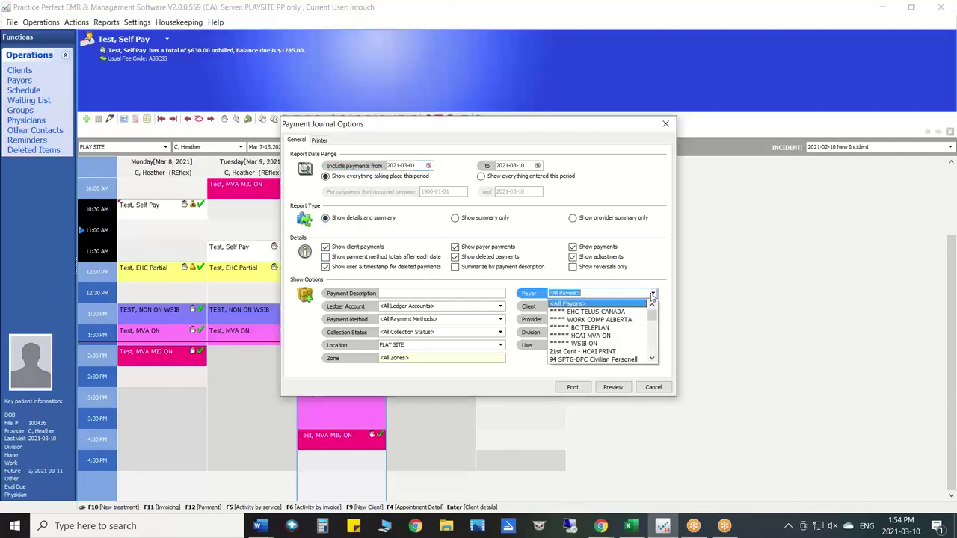
left_click(652, 294)
left_click(652, 307)
left_click(651, 307)
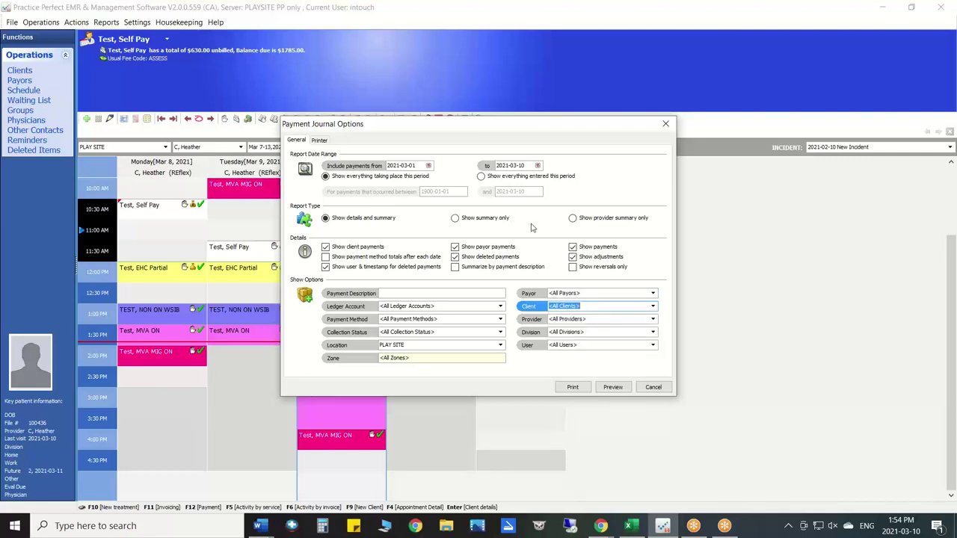
- Preview the Payment Journal, examine its payment summaries, and close both the preview and the report options
left_click(612, 388)
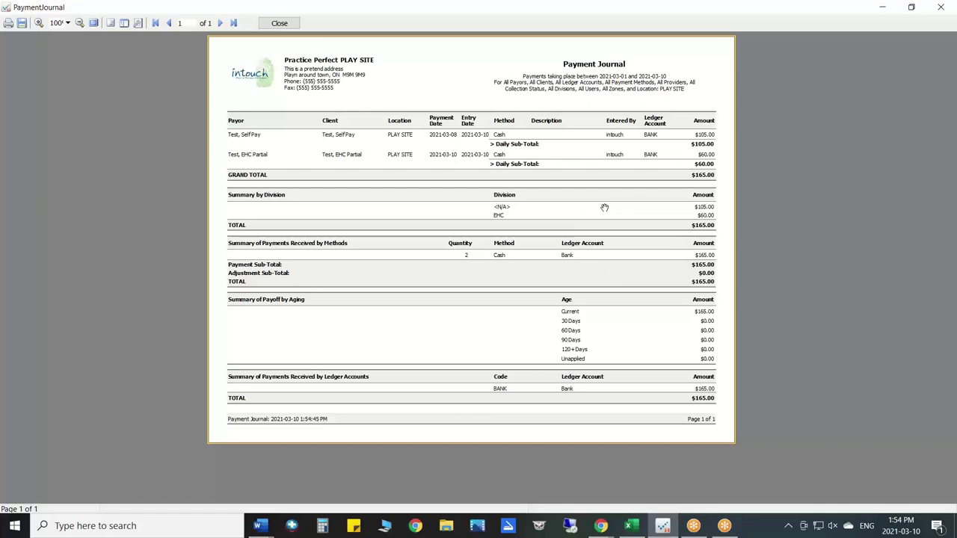
left_click(290, 24)
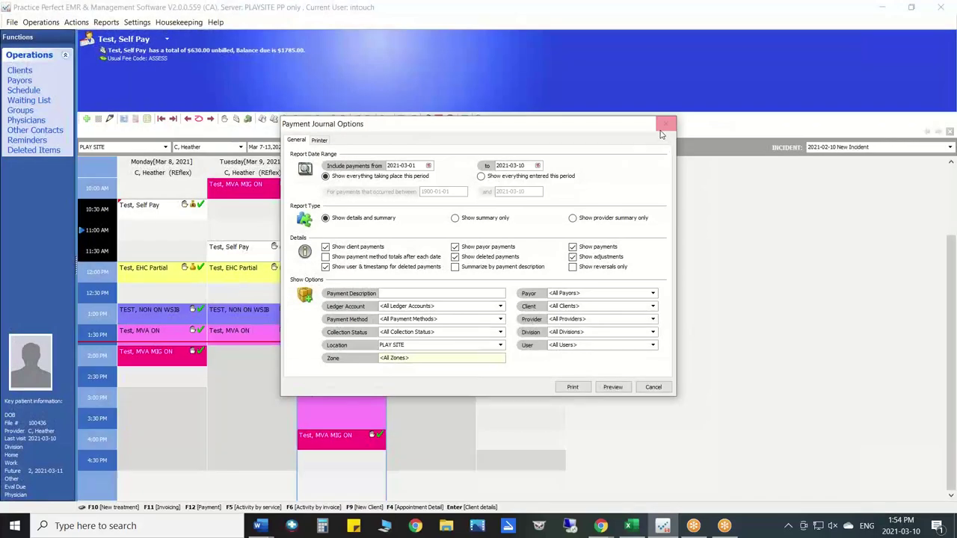
left_click(662, 127)
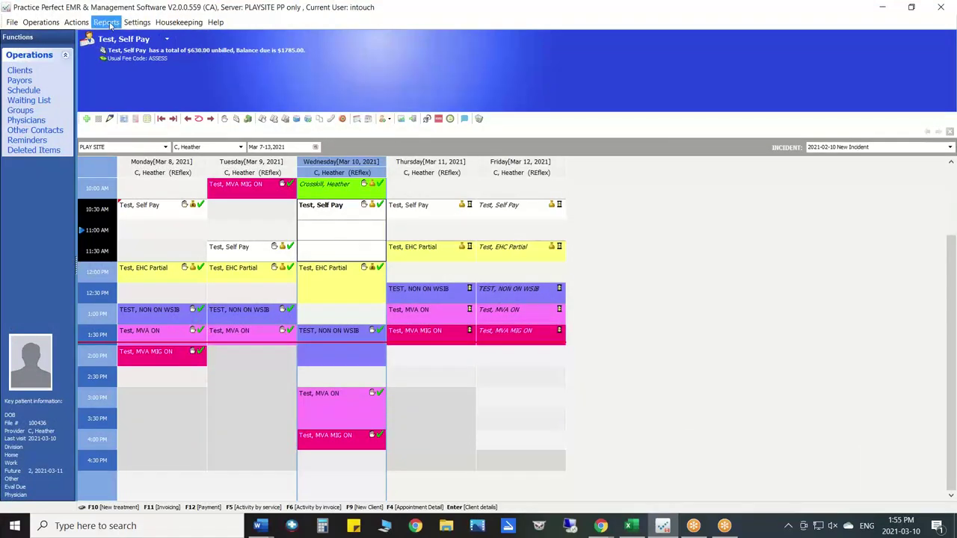
- Open the Payment Application report options and set the payment date range to start on 2021-03-01
left_click(108, 23)
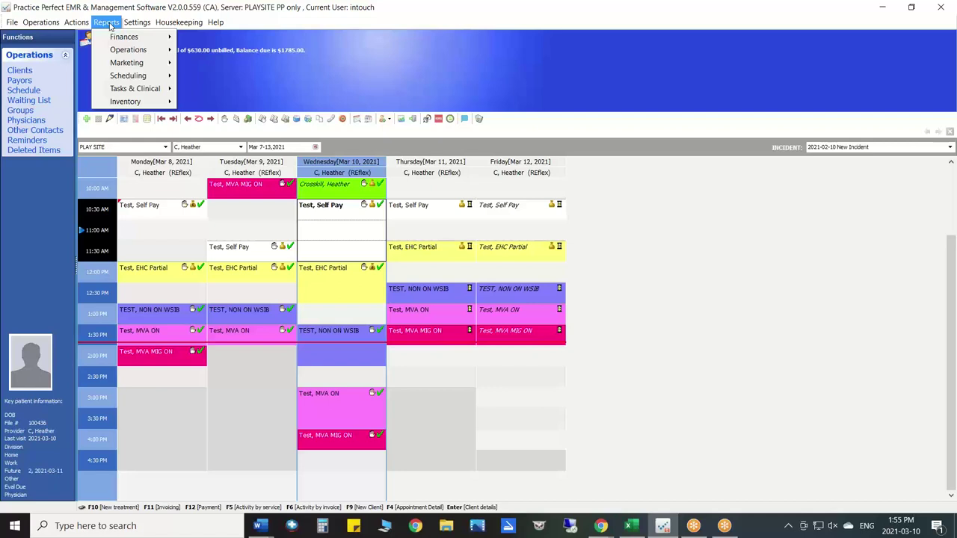
mouse_move(119, 38)
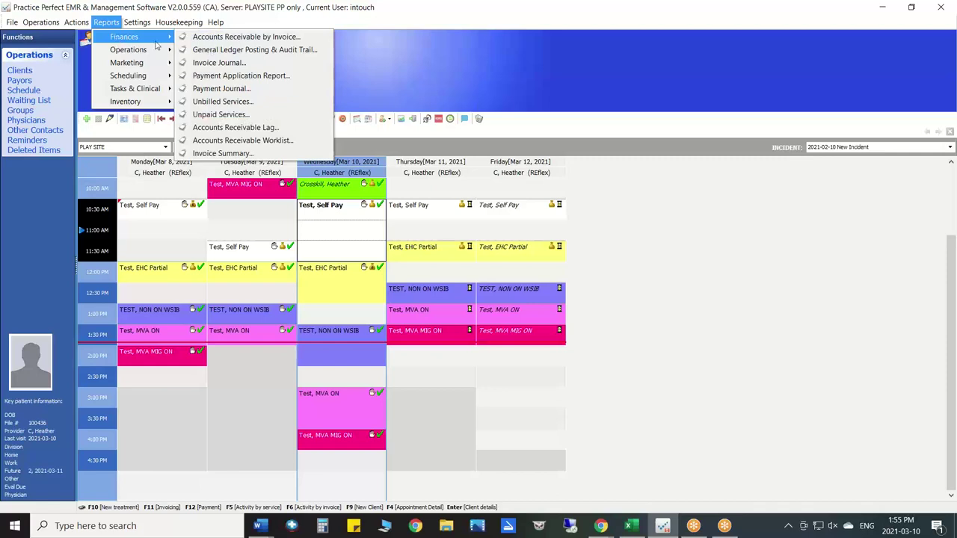
left_click(272, 76)
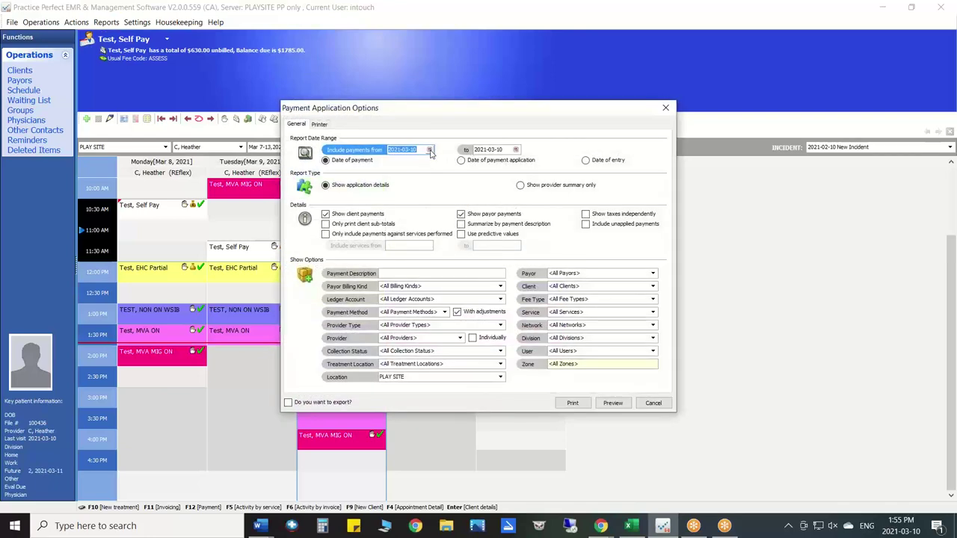
left_click(429, 151)
left_click(410, 185)
- Preview the Payment Application Report, examine the applied payments and summaries, and close both the preview and the report options
left_click(609, 403)
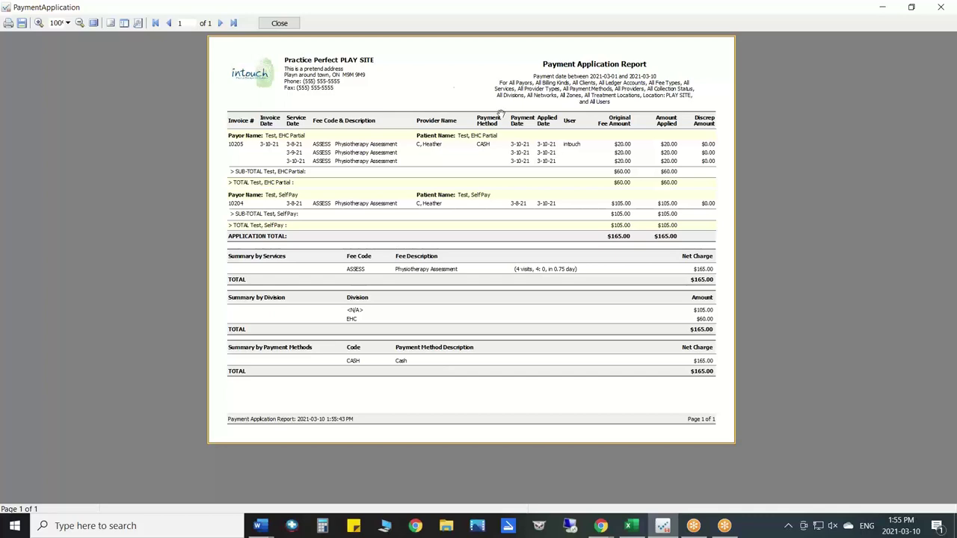
left_click(279, 23)
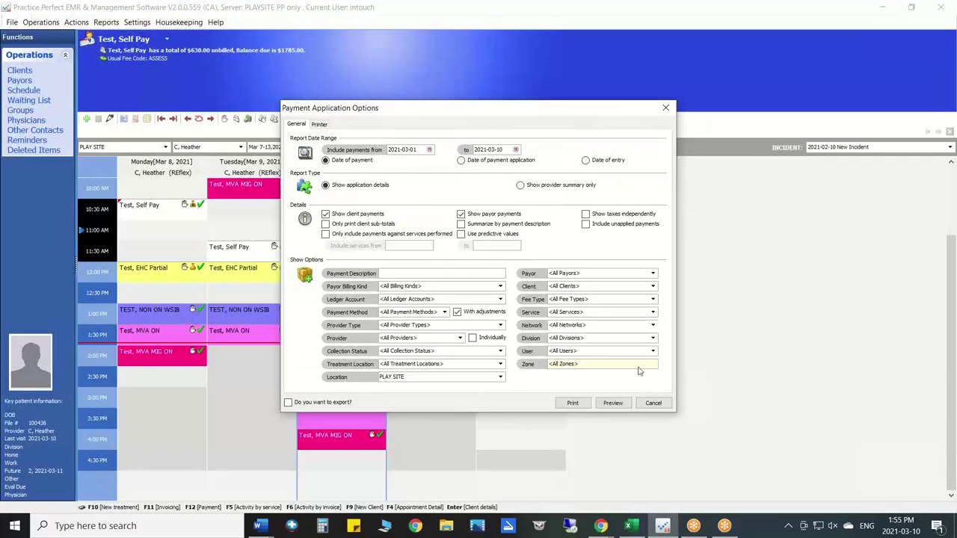
left_click(653, 403)
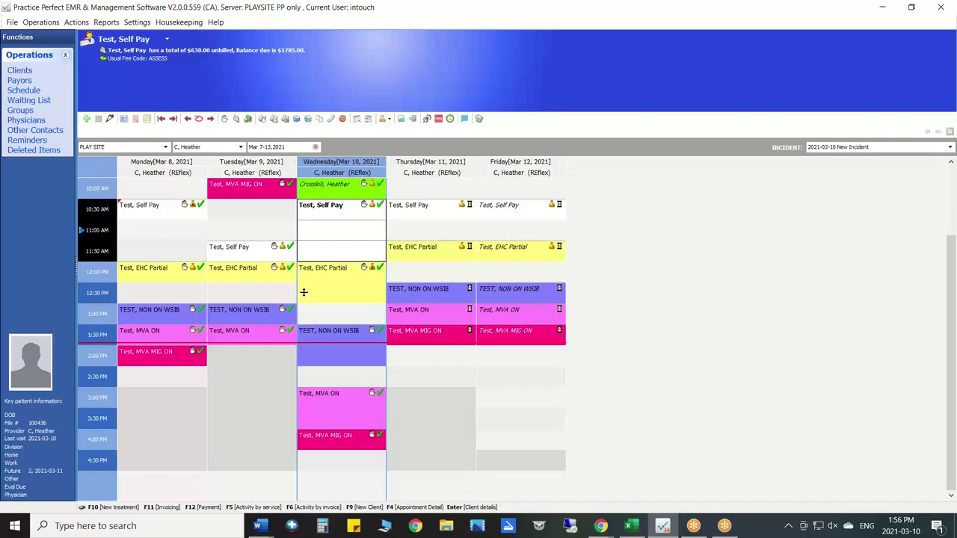
- Open the MVA ON test client's activities by service and flag the HCAI invoice under the 2021-03-08 session
left_click(341, 402)
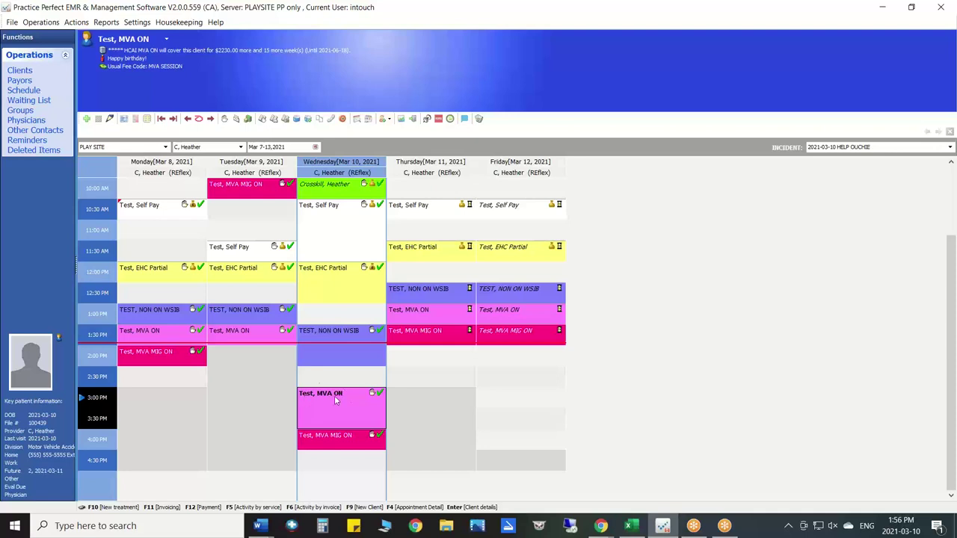
left_click(260, 118)
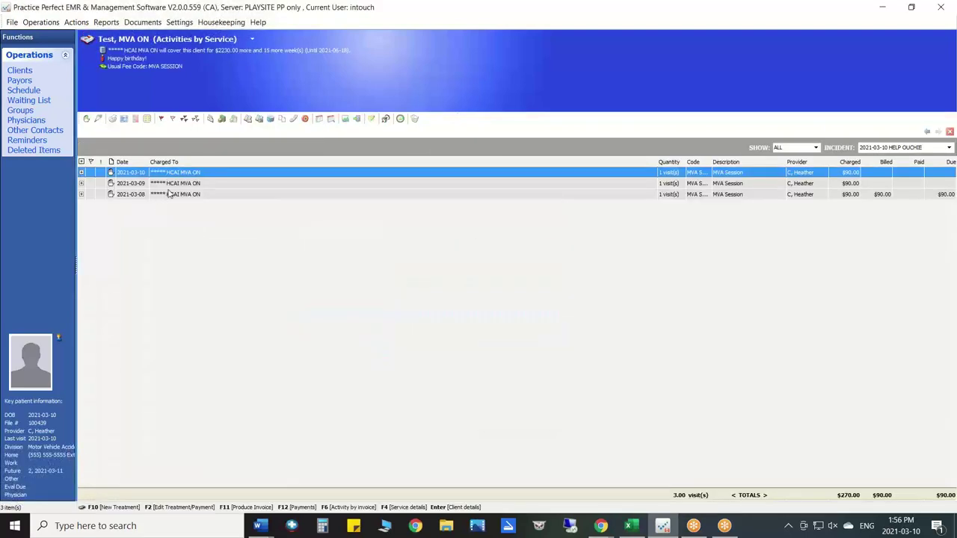
left_click(83, 195)
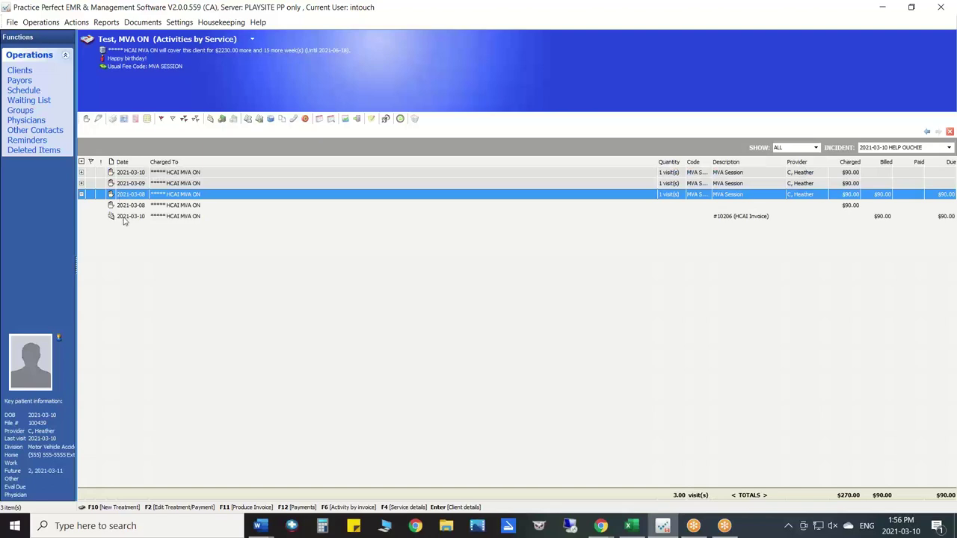
left_click(124, 217)
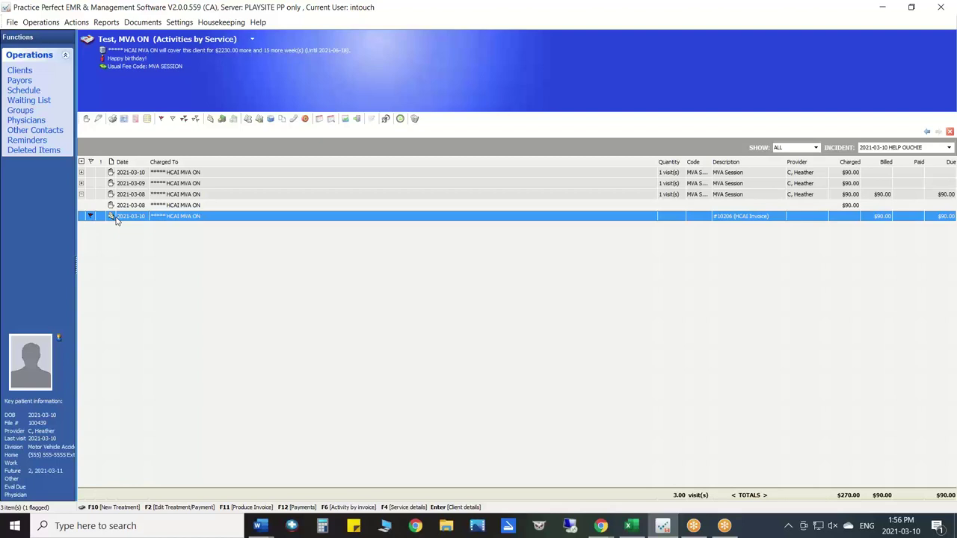
left_click(82, 195)
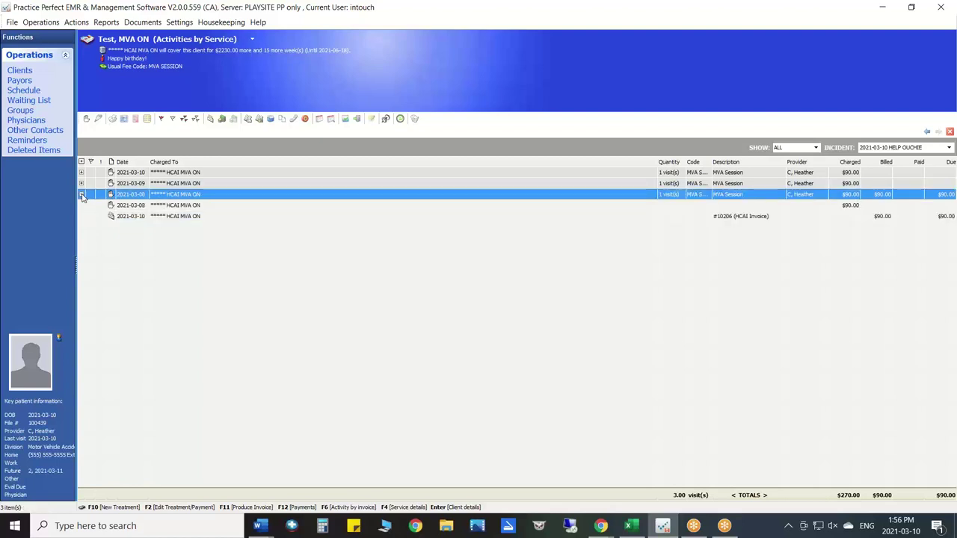
left_click(92, 218)
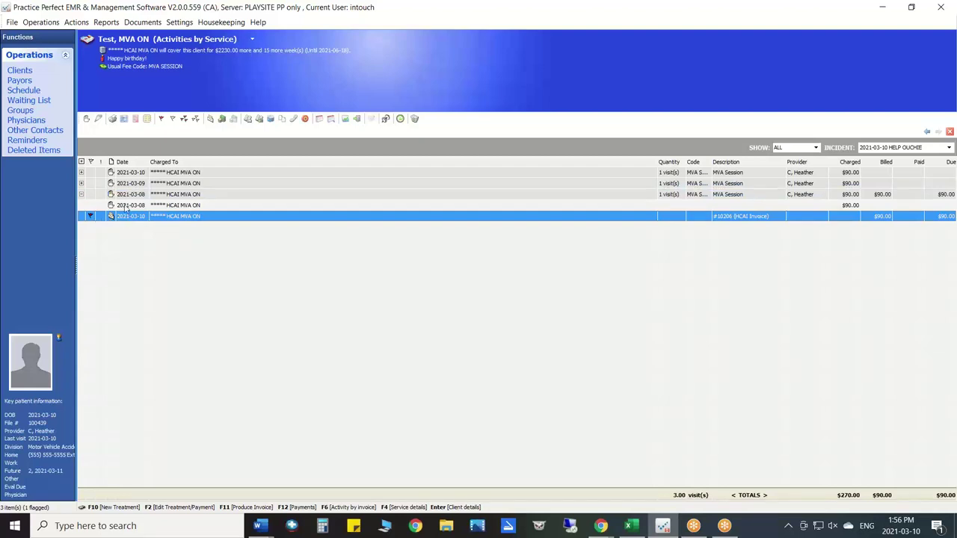
- Preview a reprint of the flagged HCAI invoice using the AISI Invoice style
left_click(112, 120)
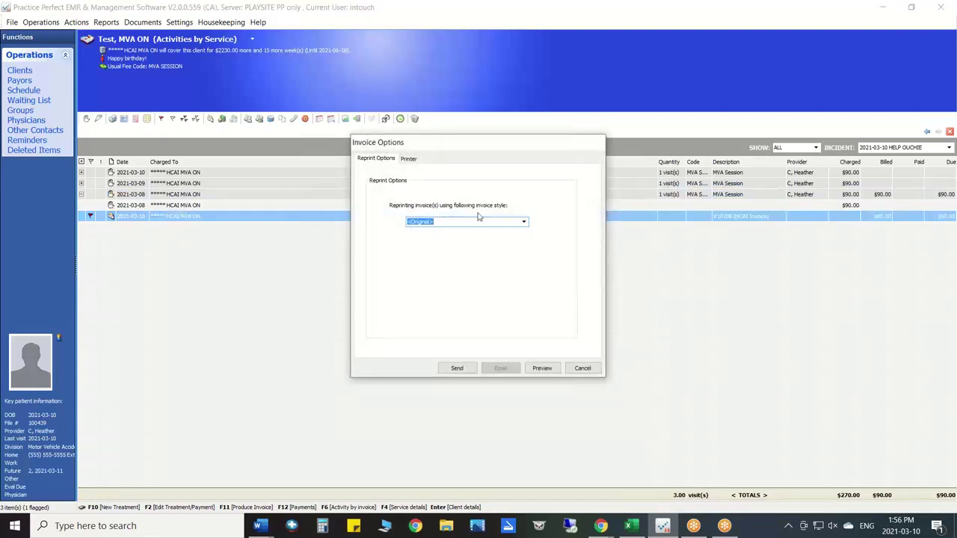
left_click(433, 222)
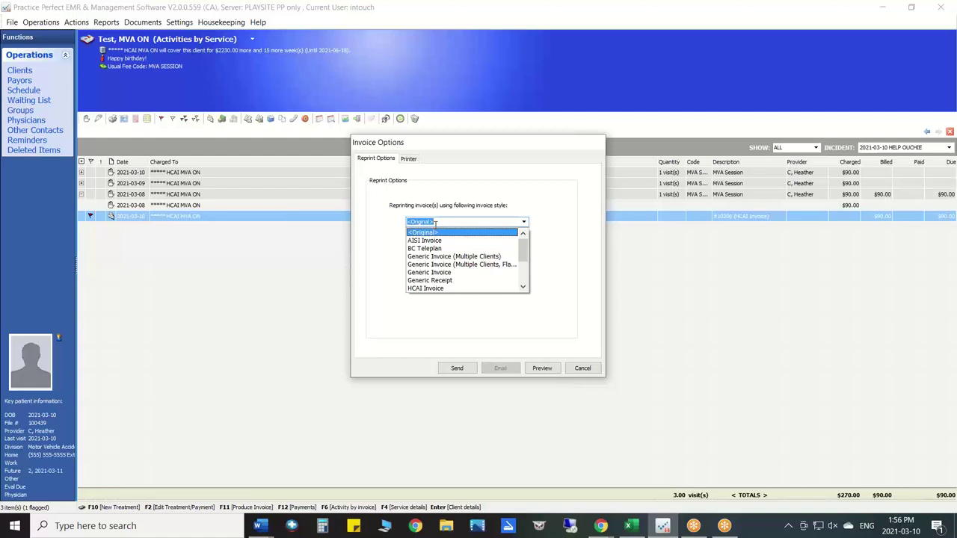
left_click(424, 241)
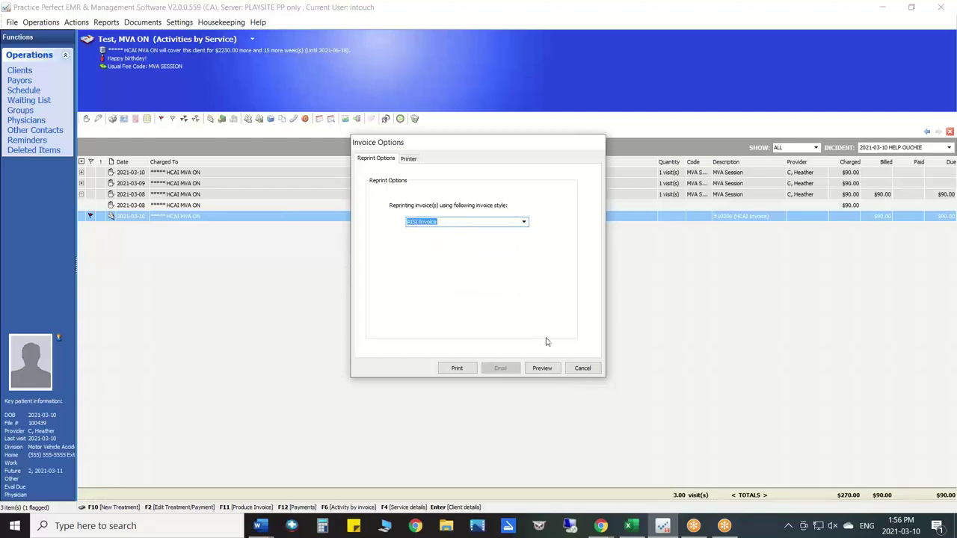
left_click(548, 368)
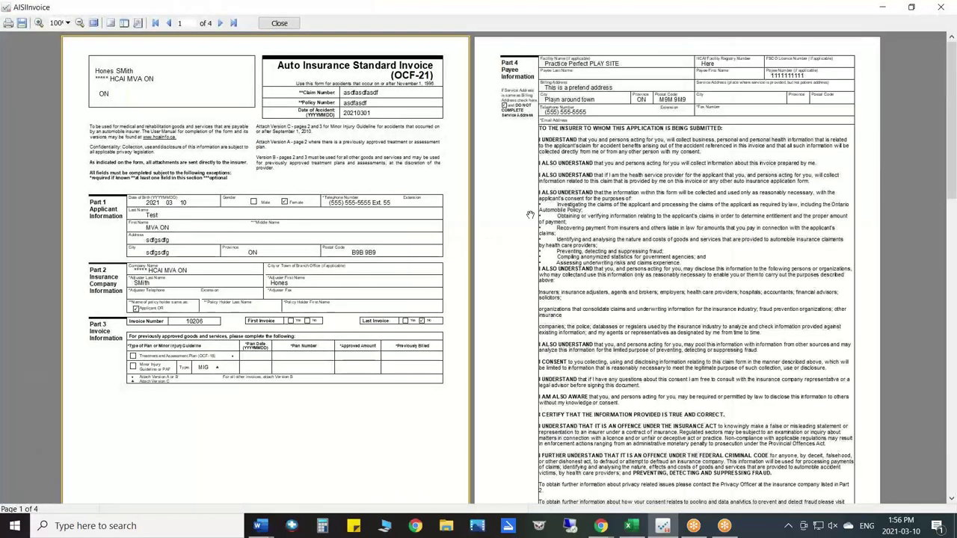
- Examine the pages of the OCF-21 invoice preview, and close the preview and the reprint options without printing
scroll(527, 292, "down", 10)
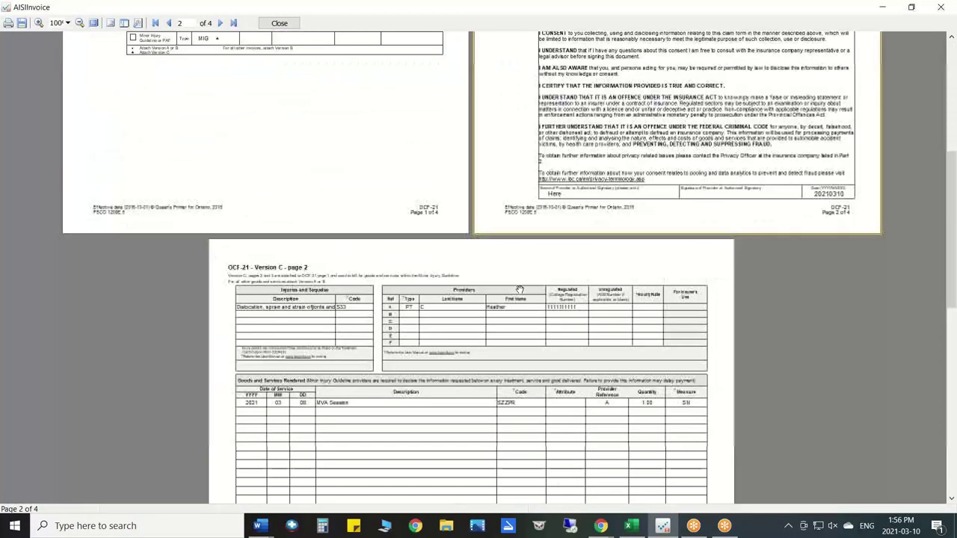
scroll(526, 302, "down", 5)
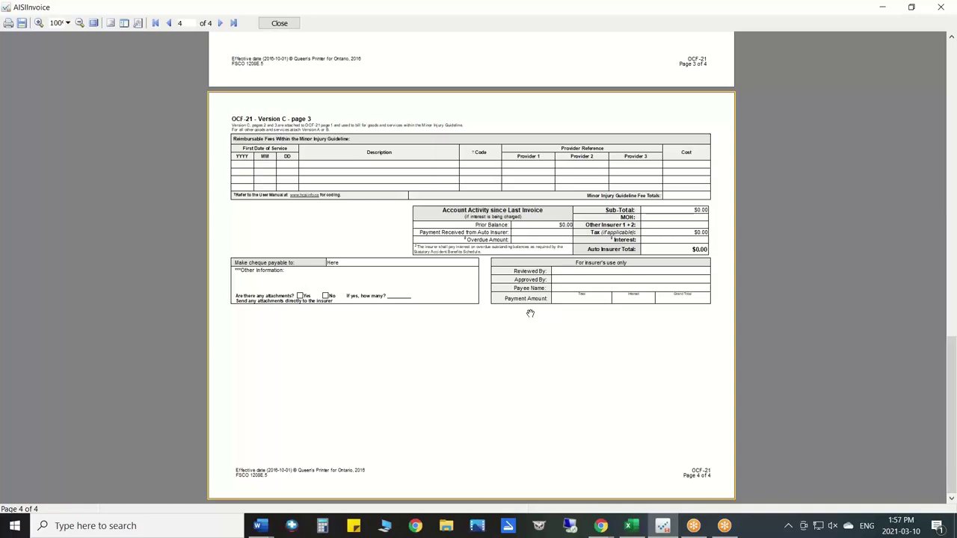
scroll(530, 313, "up", 10)
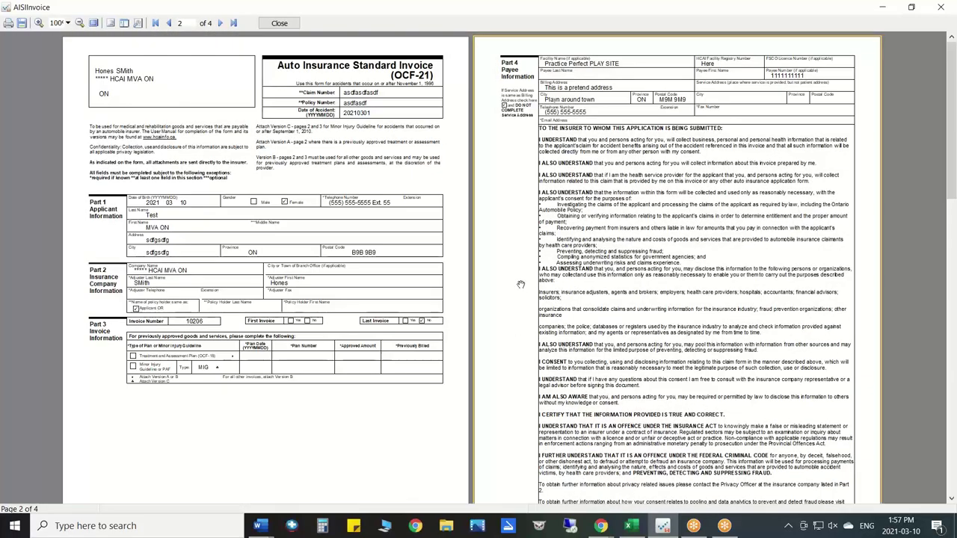
left_click(282, 23)
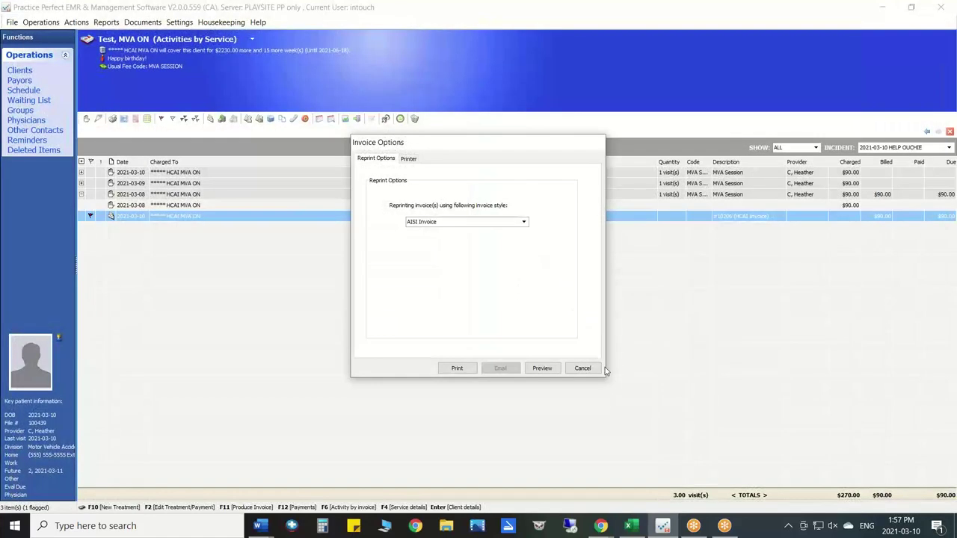
left_click(591, 368)
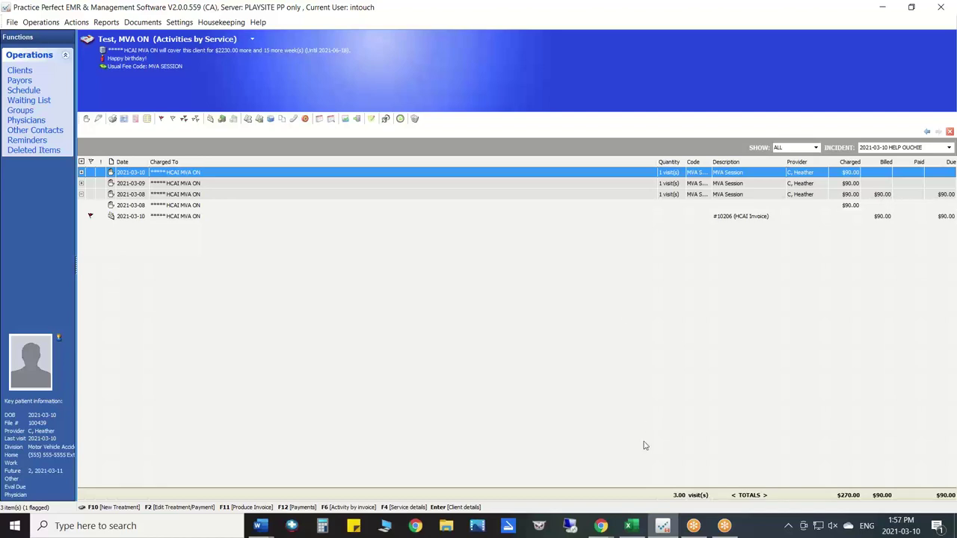
- Switch to the Practice Perfect website in Chrome and bring up the open Forms page
left_click(602, 531)
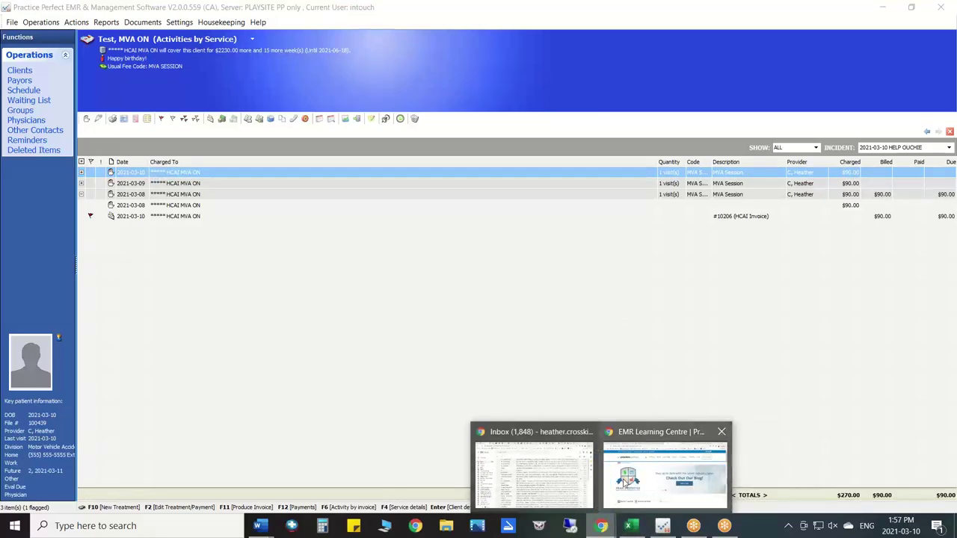
left_click(629, 465)
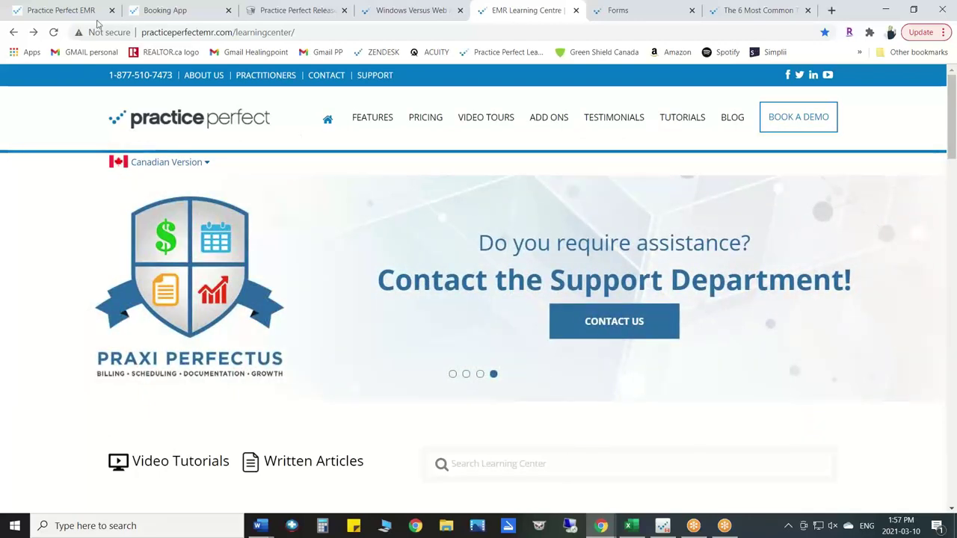
left_click(269, 11)
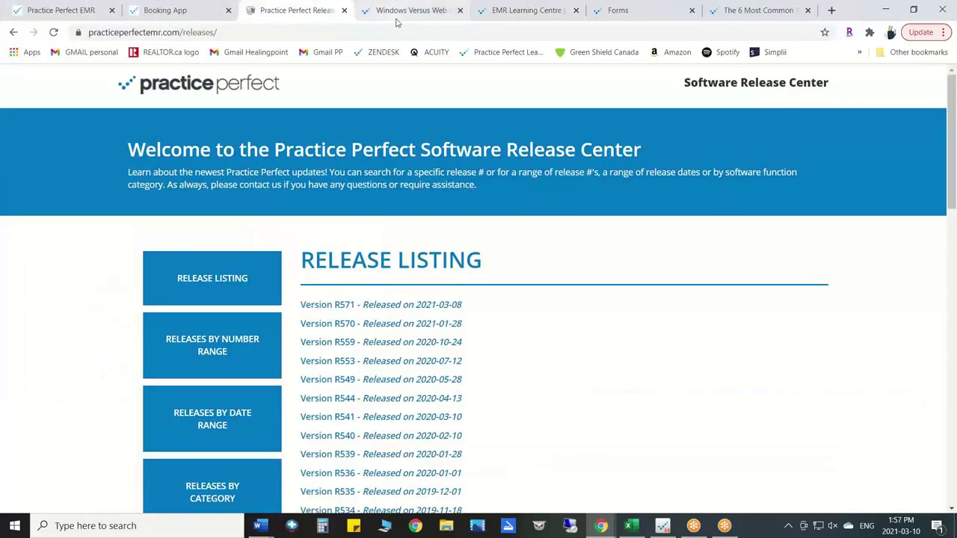
left_click(439, 17)
left_click(497, 15)
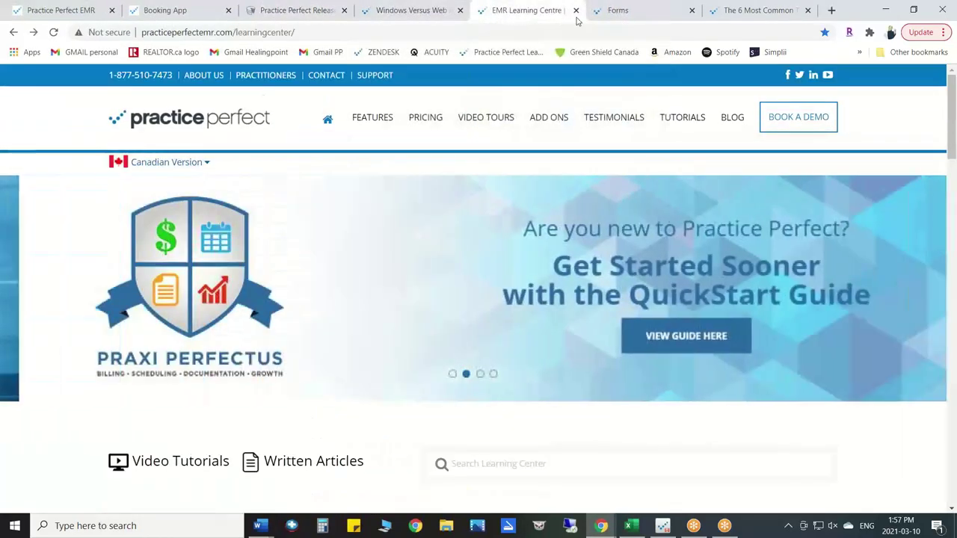
left_click(606, 19)
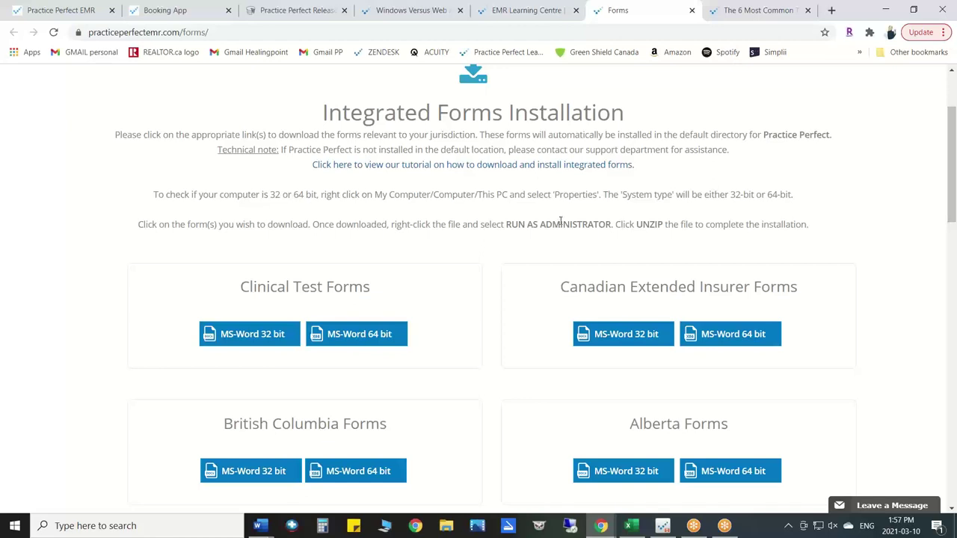
- Review the integrated form downloads on the Forms page, including the Canadian Extended Insurer and provincial form sets
scroll(473, 290, "down", 1)
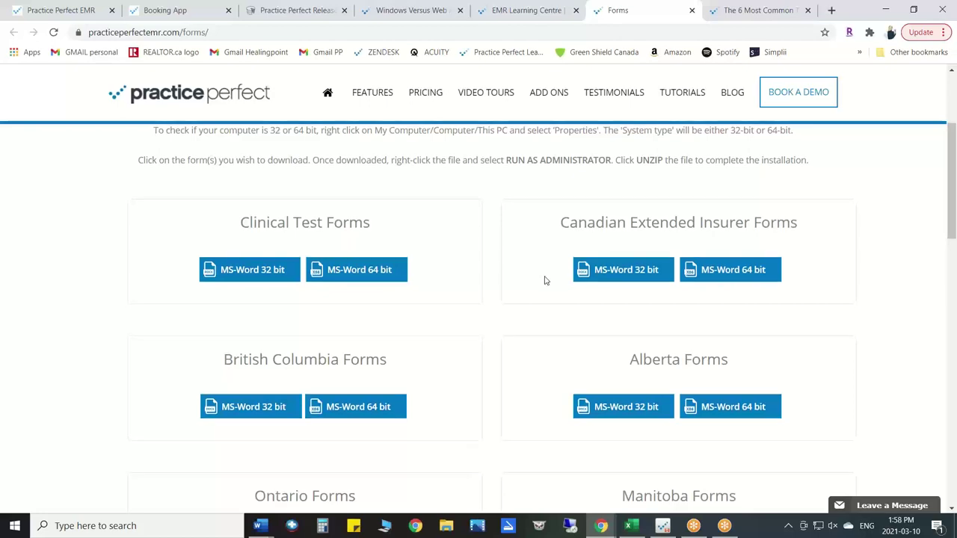
scroll(545, 277, "down", 2)
scroll(540, 268, "up", 1)
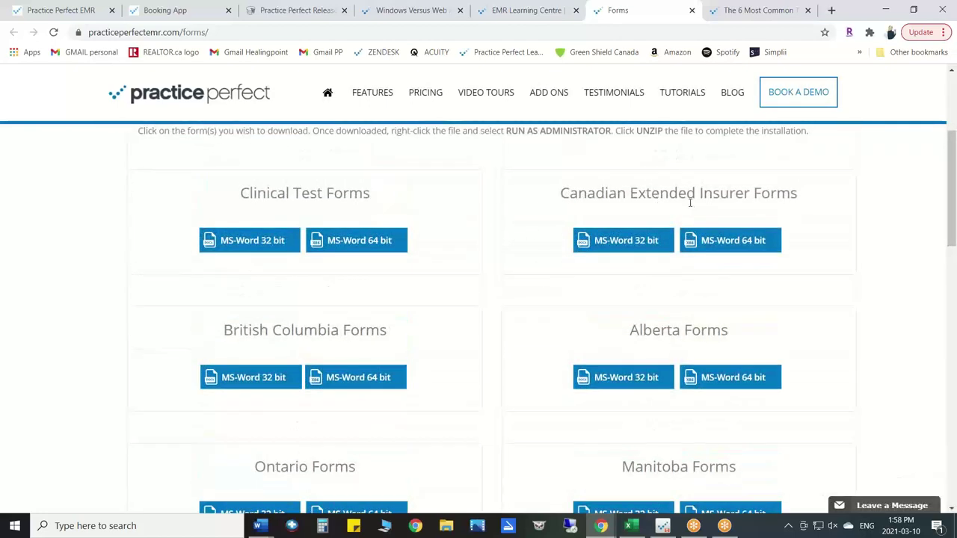
scroll(740, 281, "down", 3)
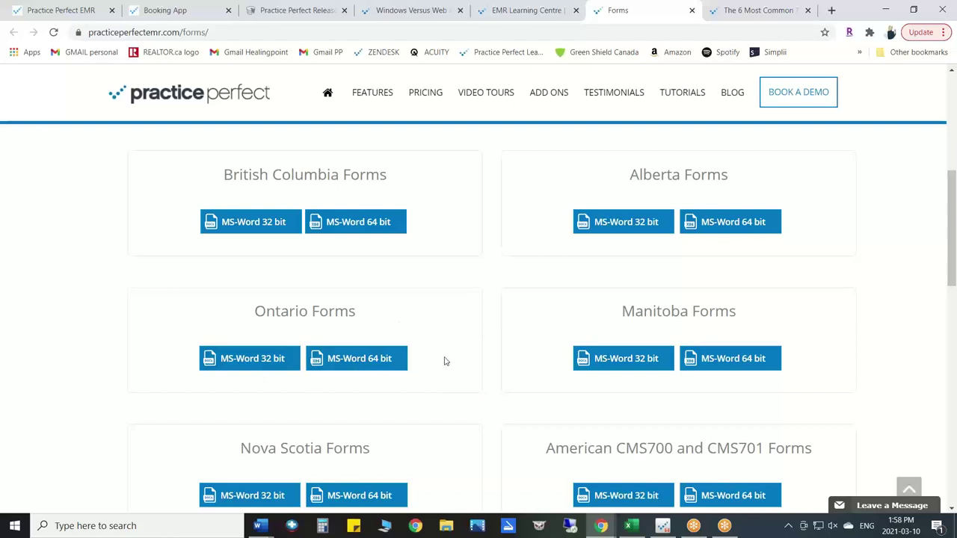
scroll(444, 361, "up", 1)
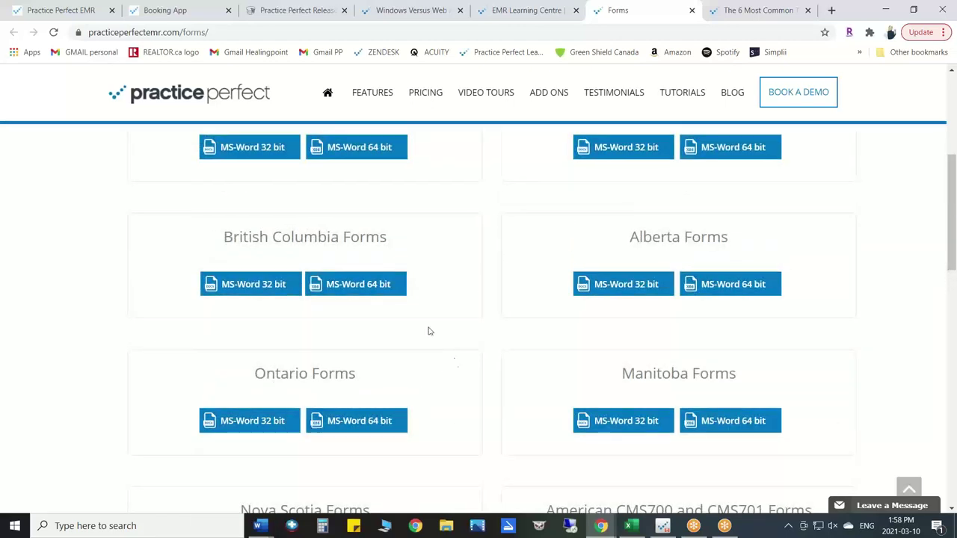
scroll(590, 320, "up", 2)
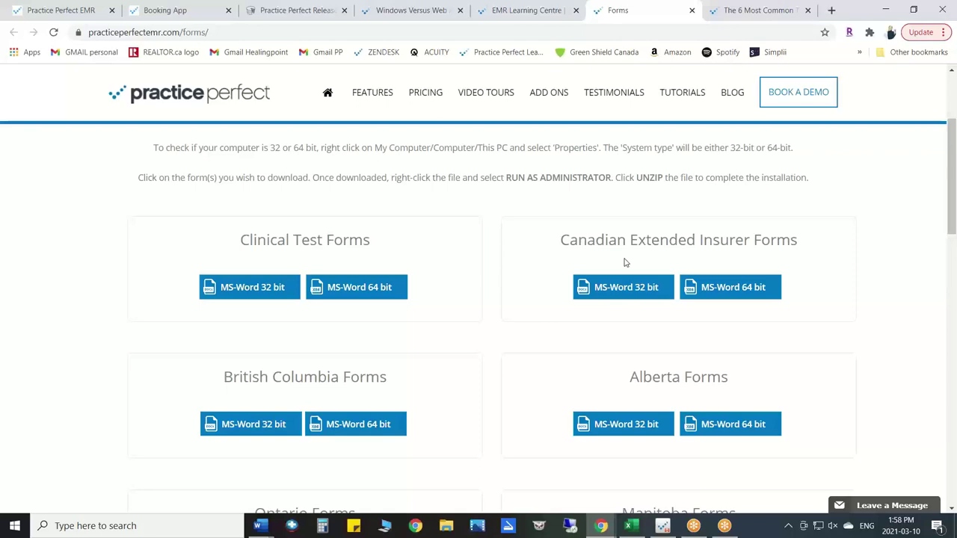
- Look through the open learning centre, release and booking pages, and bring up the web version's Scheduler
left_click(533, 16)
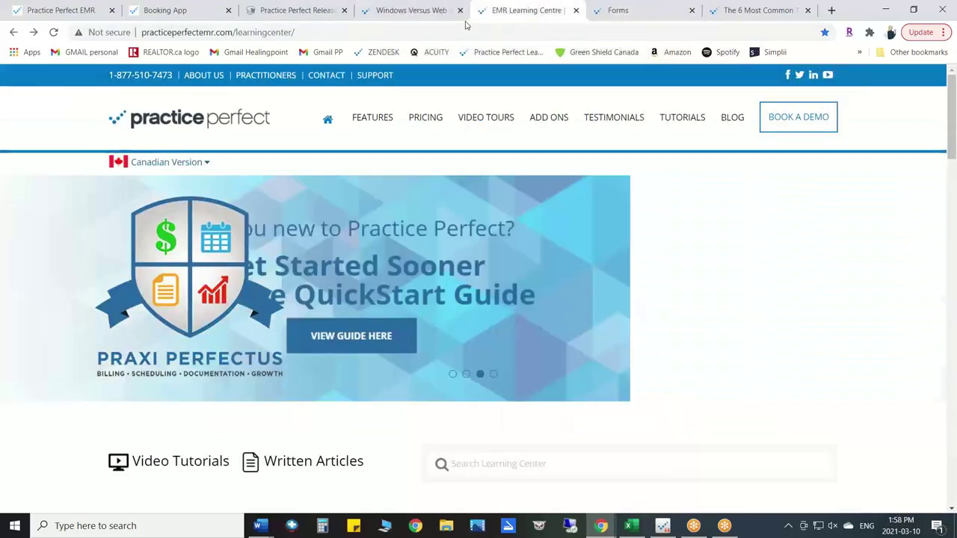
left_click(434, 18)
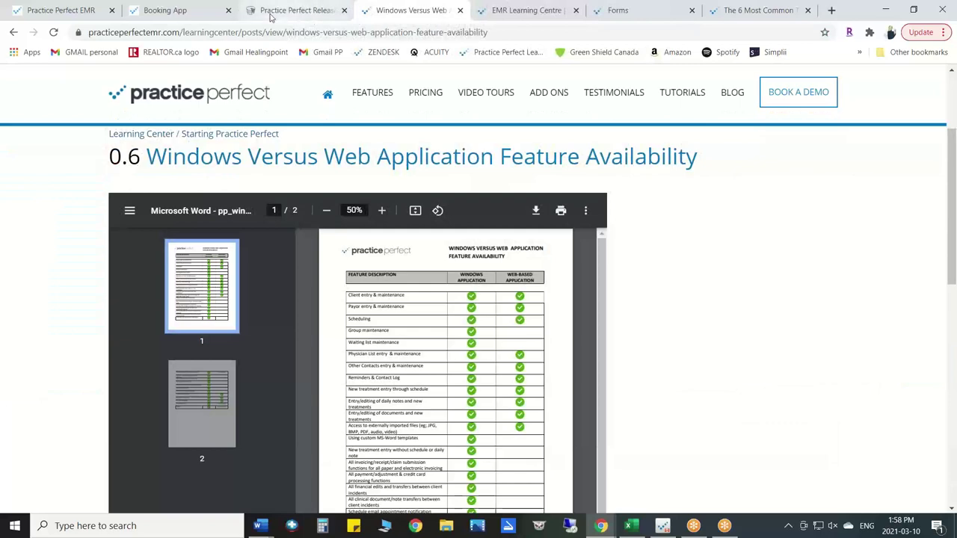
left_click(271, 15)
left_click(198, 17)
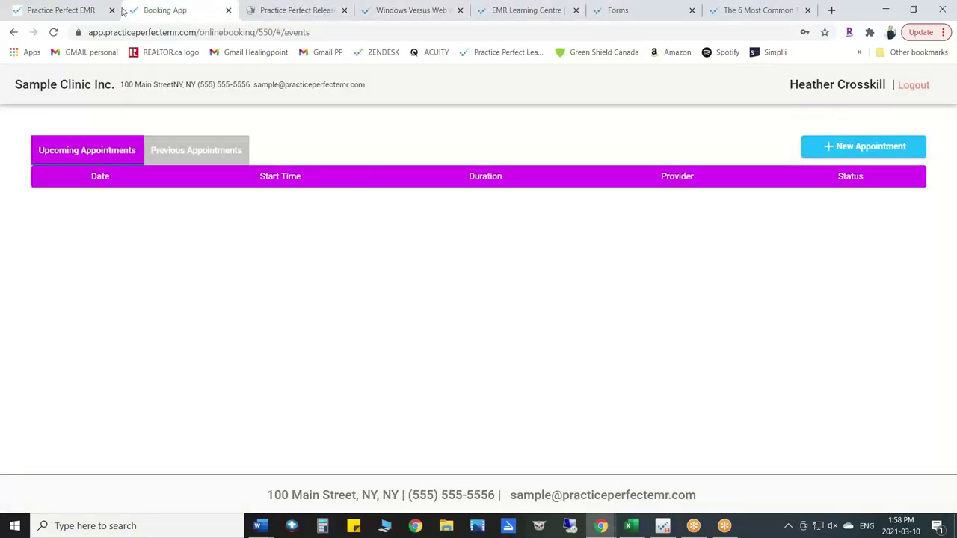
left_click(71, 12)
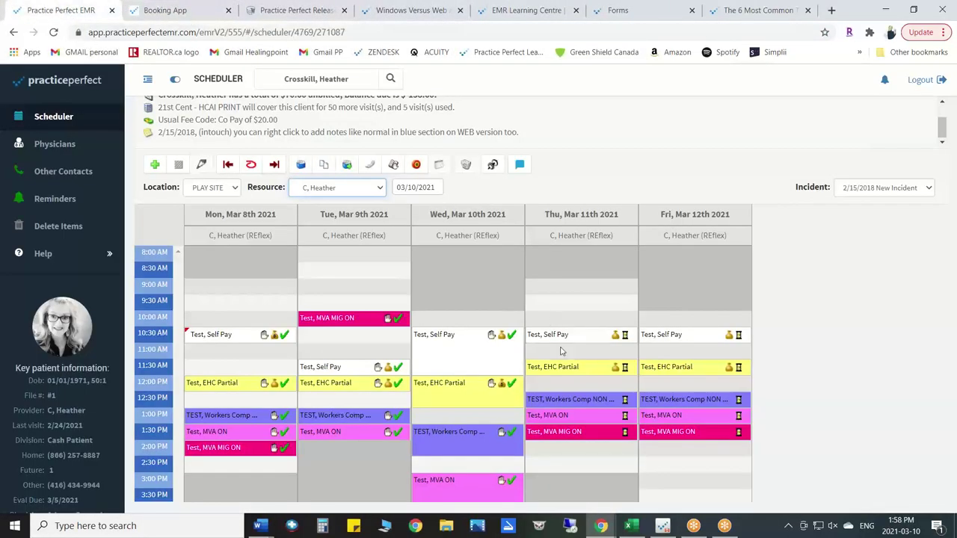
- Look over the week's appointments, circle the scheduler's command icons and the Wednesday 10:30 AM appointment's status icons, and clear the markings
scroll(491, 338, "down", 1)
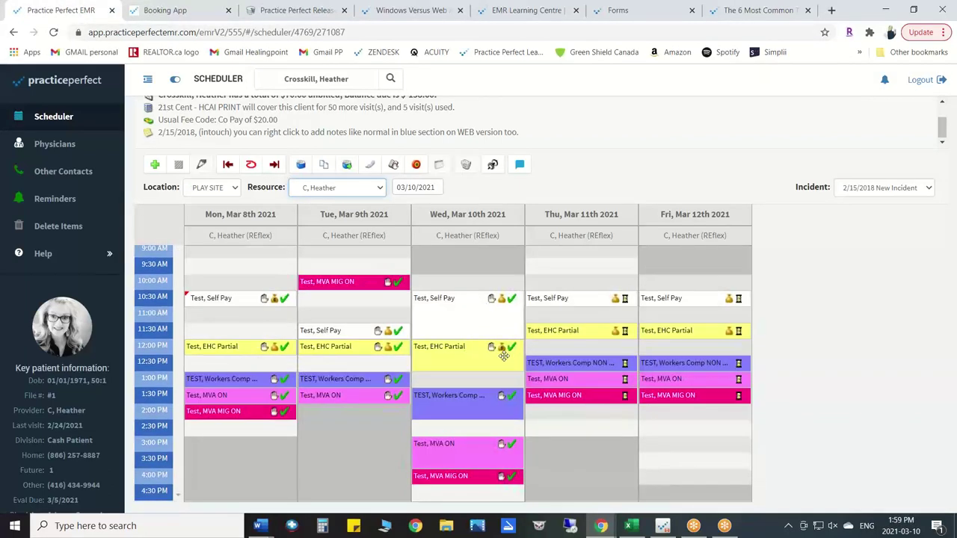
scroll(479, 322, "up", 1)
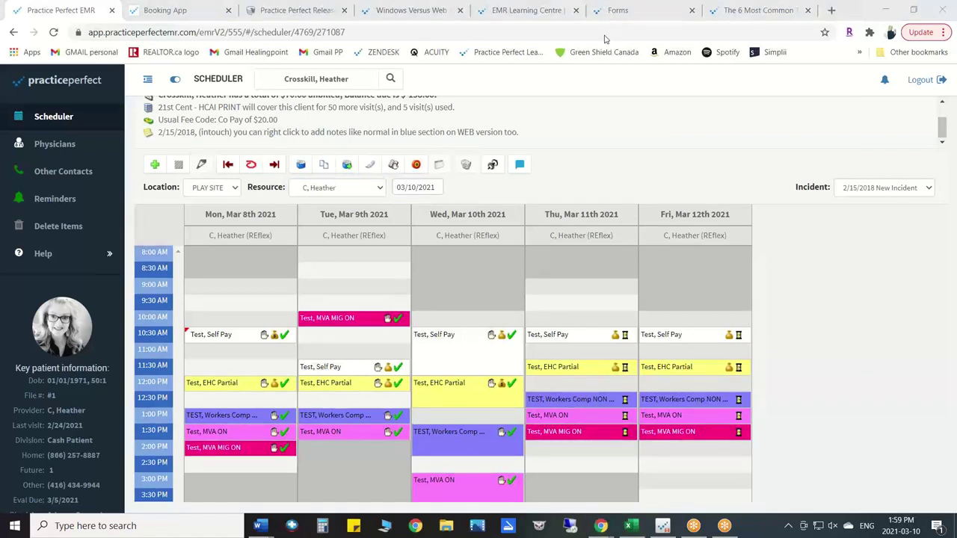
mouse_move(566, 159)
left_mouse_down()
mouse_move(493, 132)
mouse_move(274, 125)
mouse_move(127, 173)
mouse_move(563, 187)
mouse_move(564, 149)
left_mouse_up()
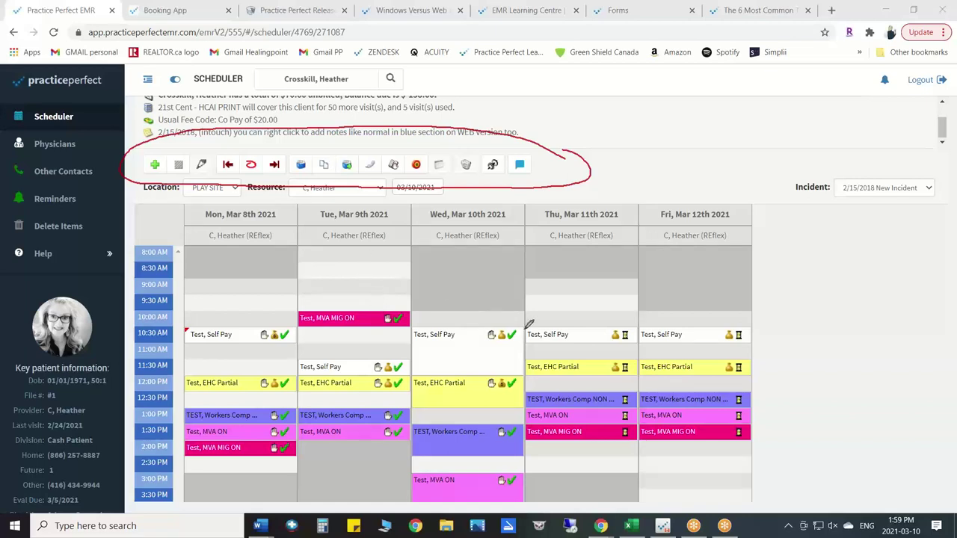
mouse_move(529, 323)
left_mouse_down()
mouse_move(476, 345)
mouse_move(519, 316)
left_mouse_up()
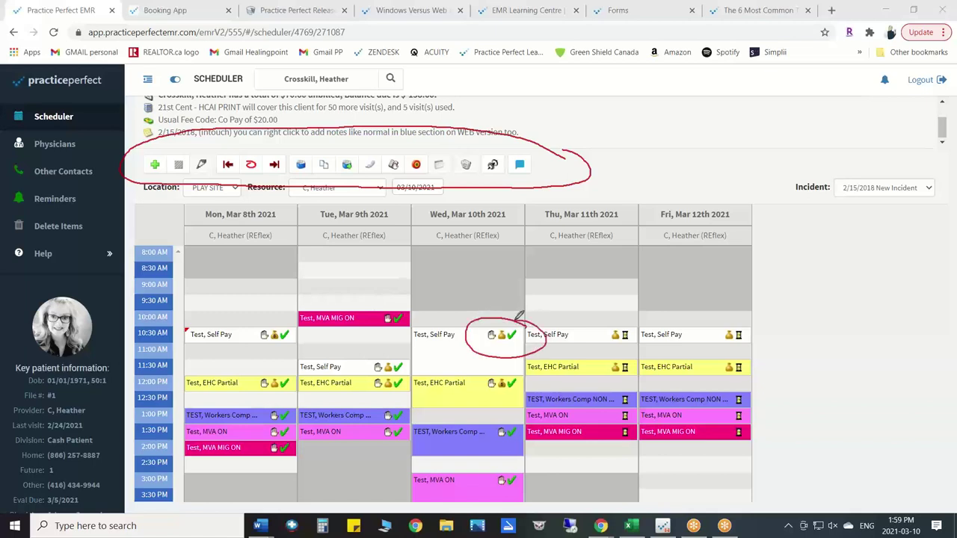
left_click_drag(363, 147, 374, 147)
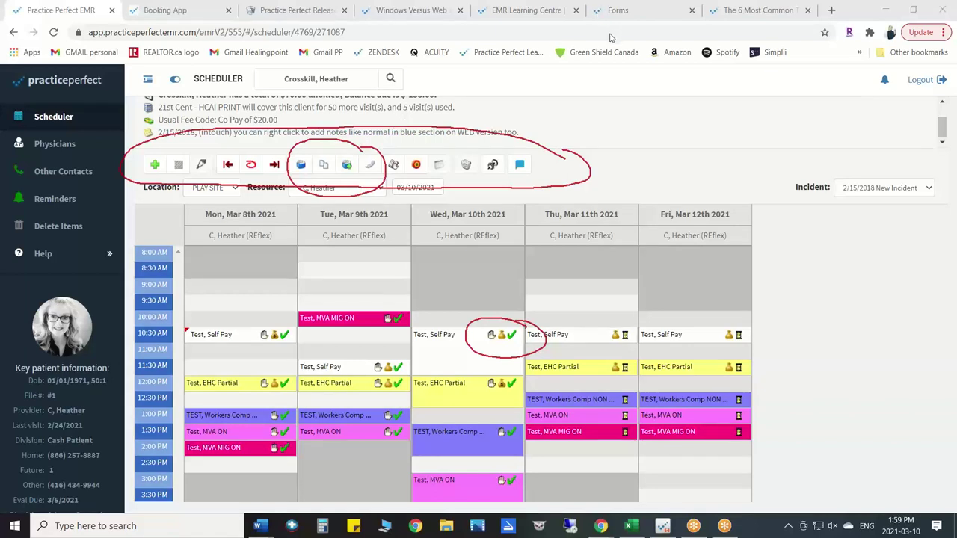
key("Escape")
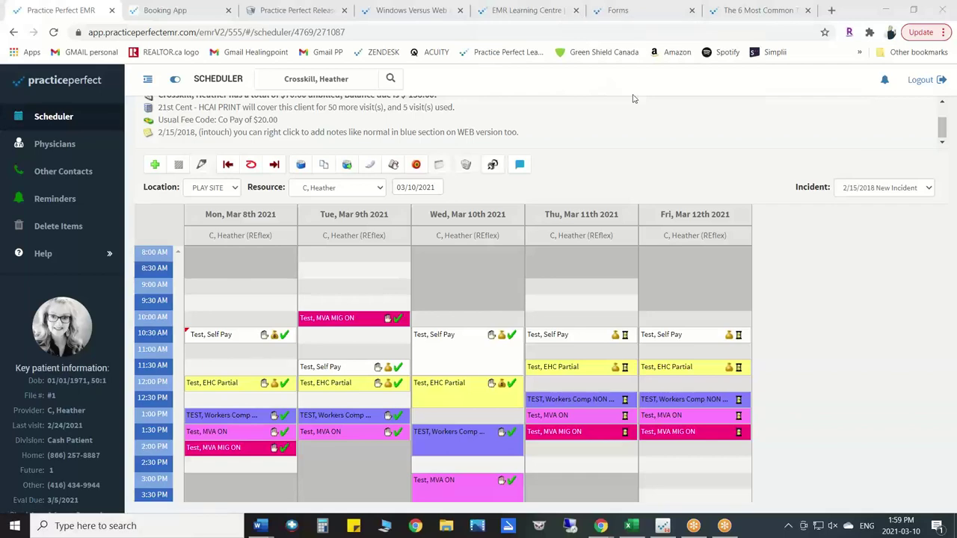
- Open the Version R559 notes in the Software Release Center and review the General & Setup, Financial, Reporting and Web Version updates
left_click(289, 17)
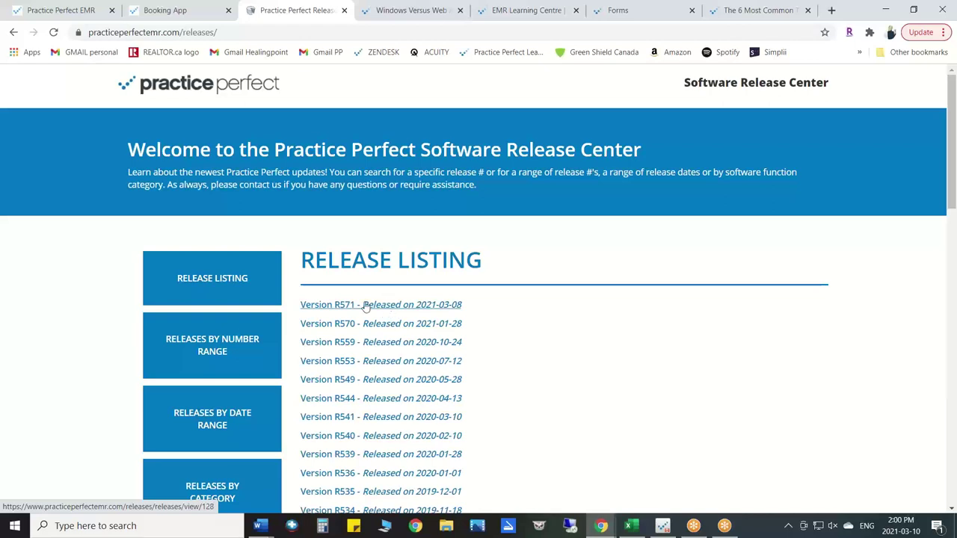
left_click(373, 342)
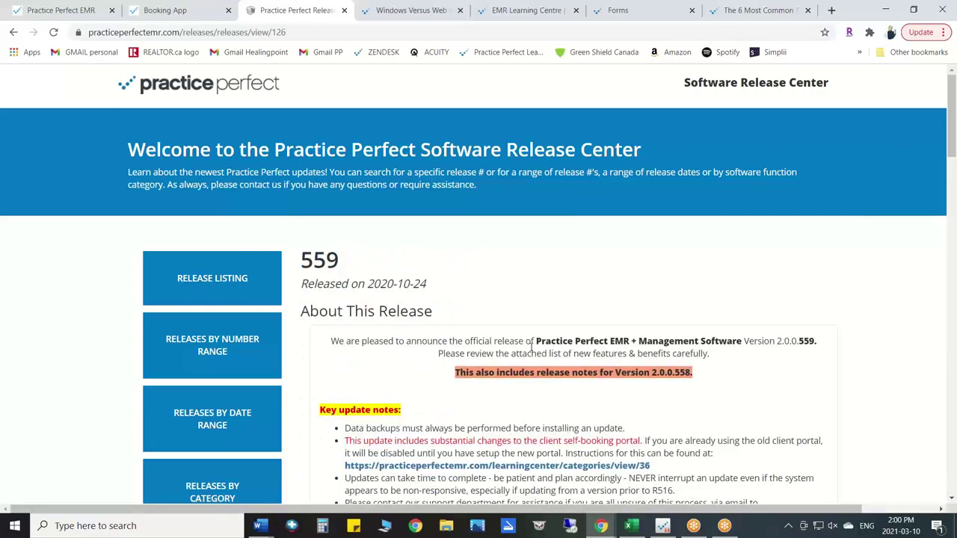
scroll(493, 322, "down", 1)
scroll(520, 345, "down", 3)
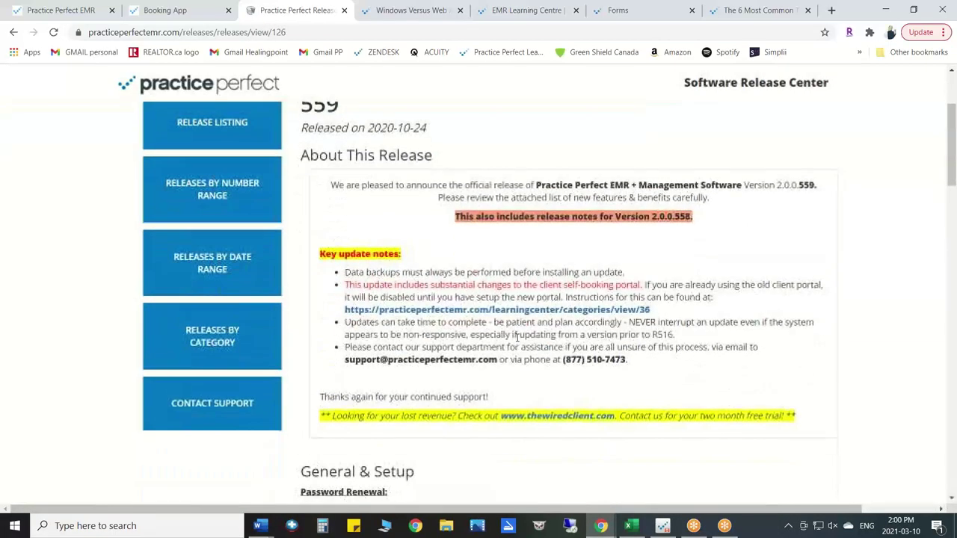
scroll(521, 340, "down", 3)
scroll(479, 332, "down", 1)
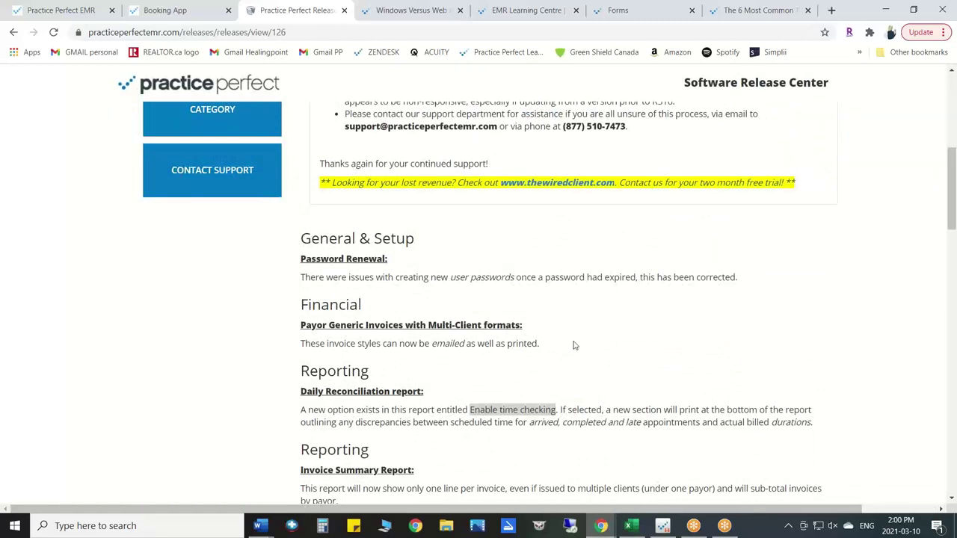
scroll(574, 345, "down", 1)
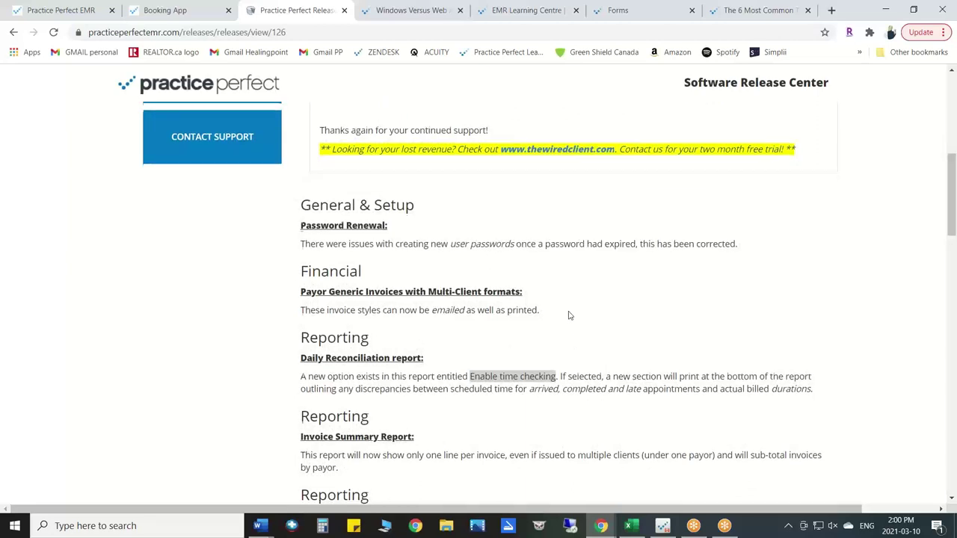
scroll(568, 315, "down", 1)
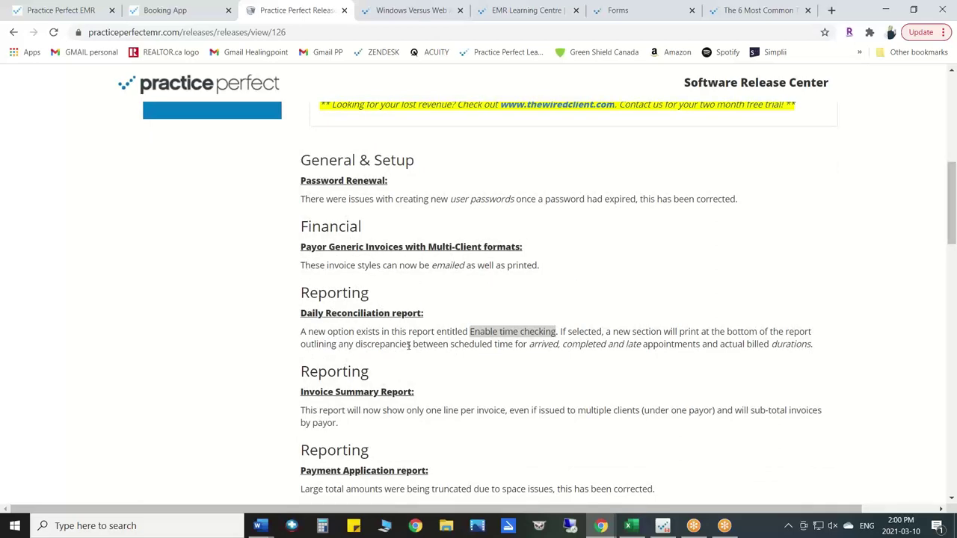
scroll(416, 344, "down", 4)
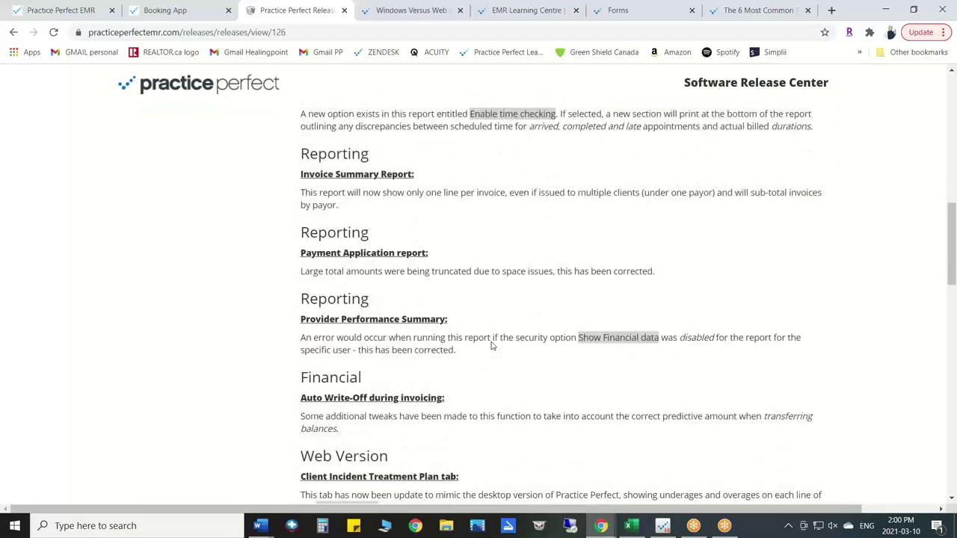
scroll(491, 340, "down", 1)
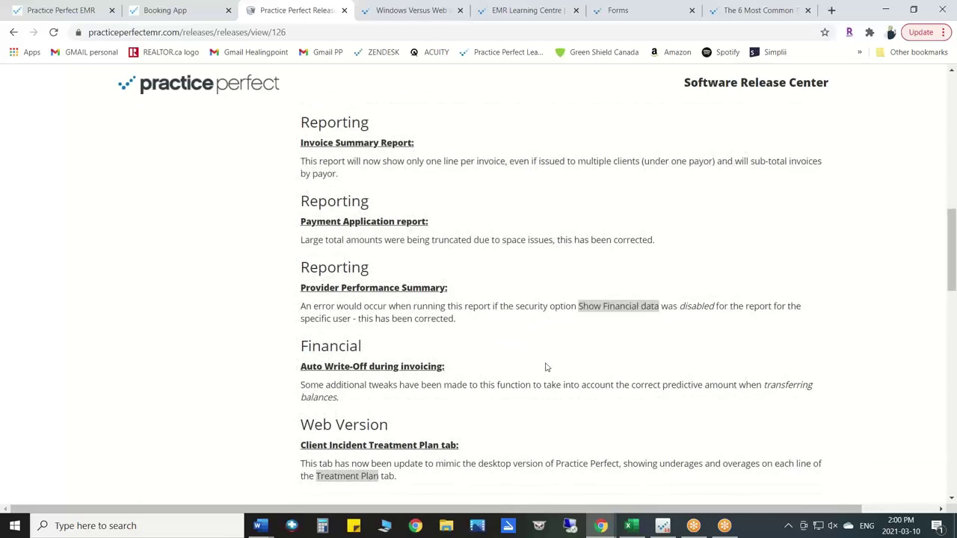
scroll(541, 365, "down", 1)
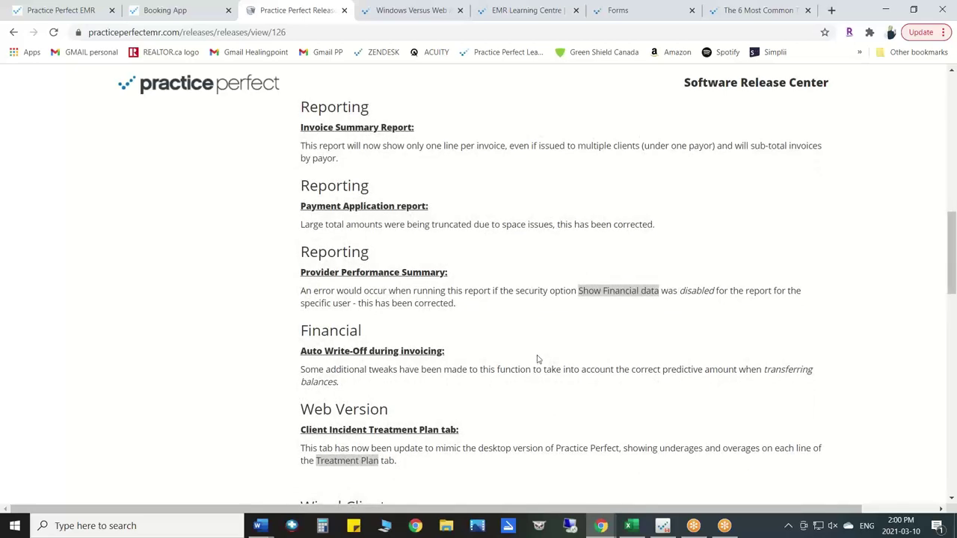
scroll(543, 362, "up", 2)
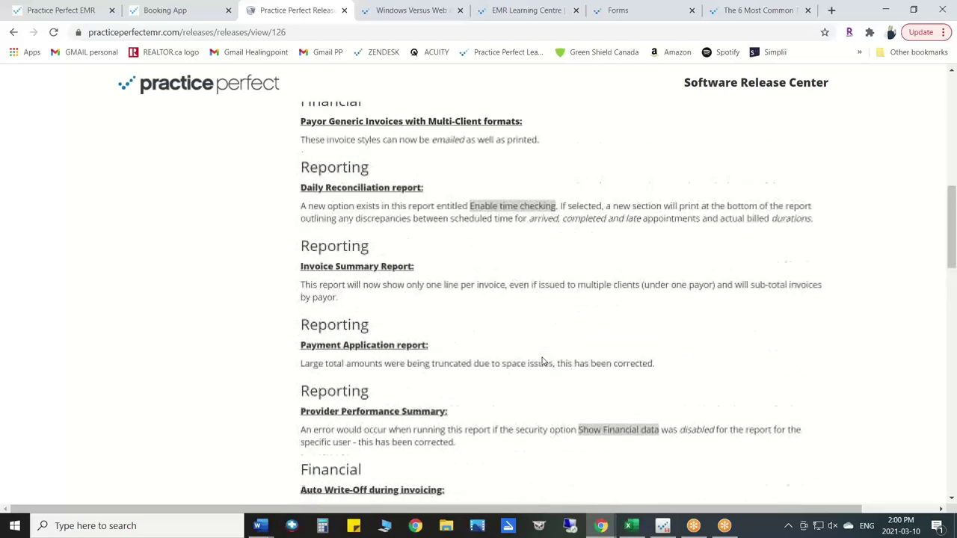